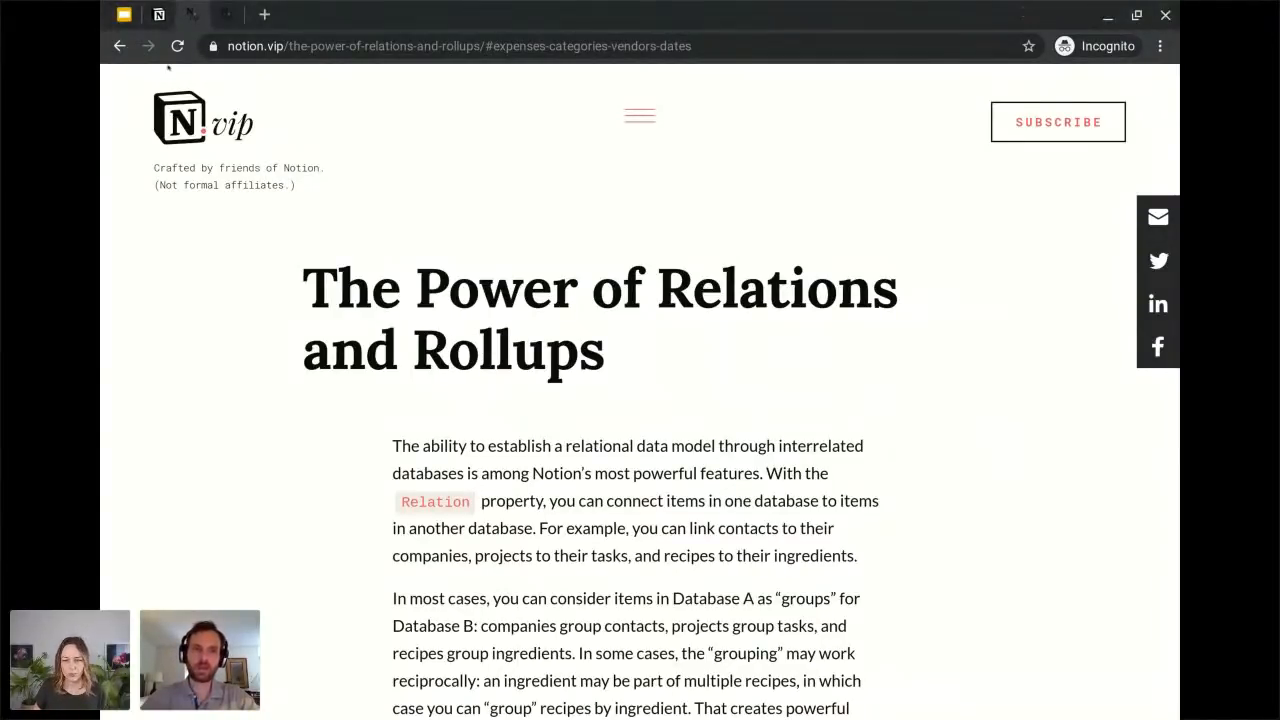
# Select the full web address of the article The Power of Relations and Rollups.
pyautogui.click(303, 45)
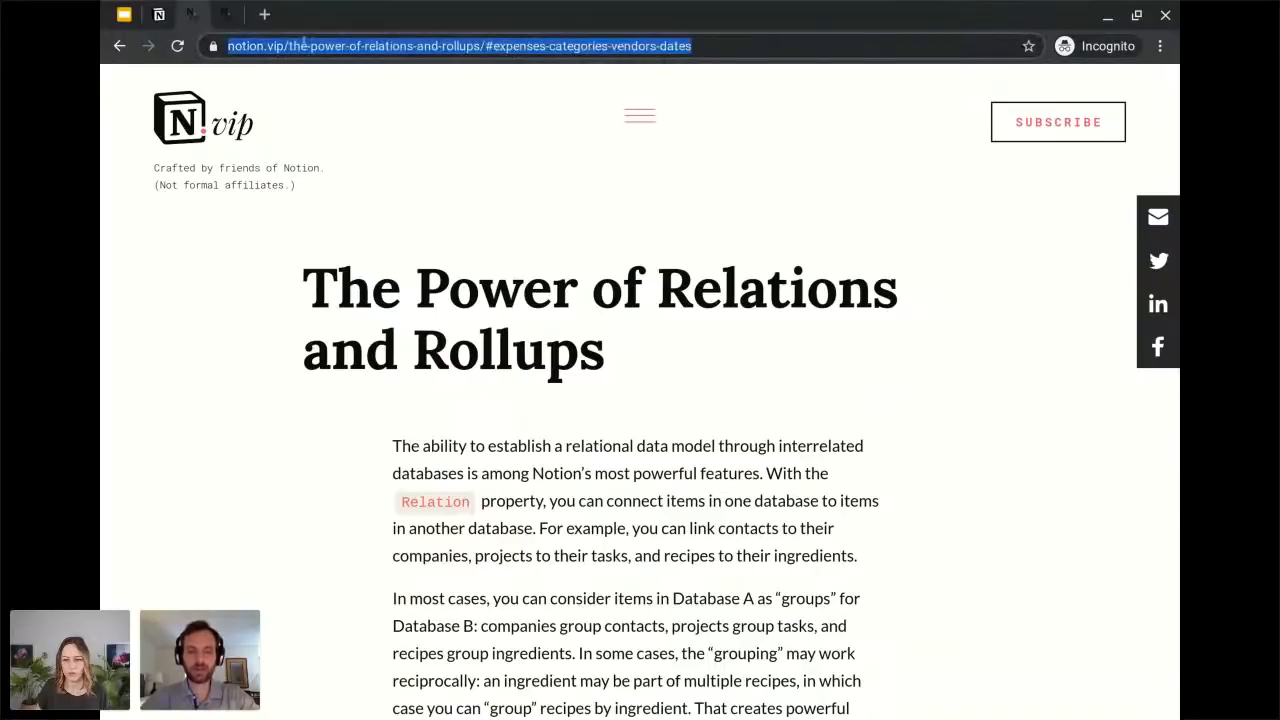
pyautogui.hotkey('alt', 'Tab')
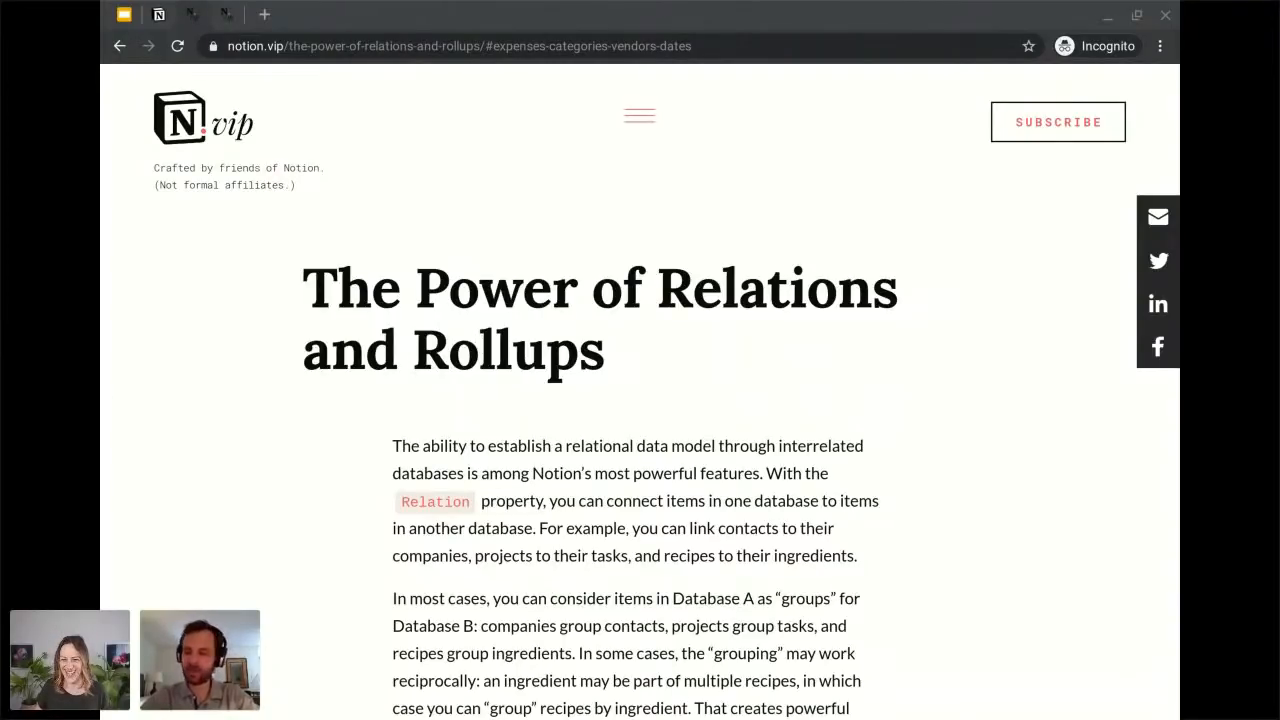
pyautogui.hotkey('alt', 'Tab')
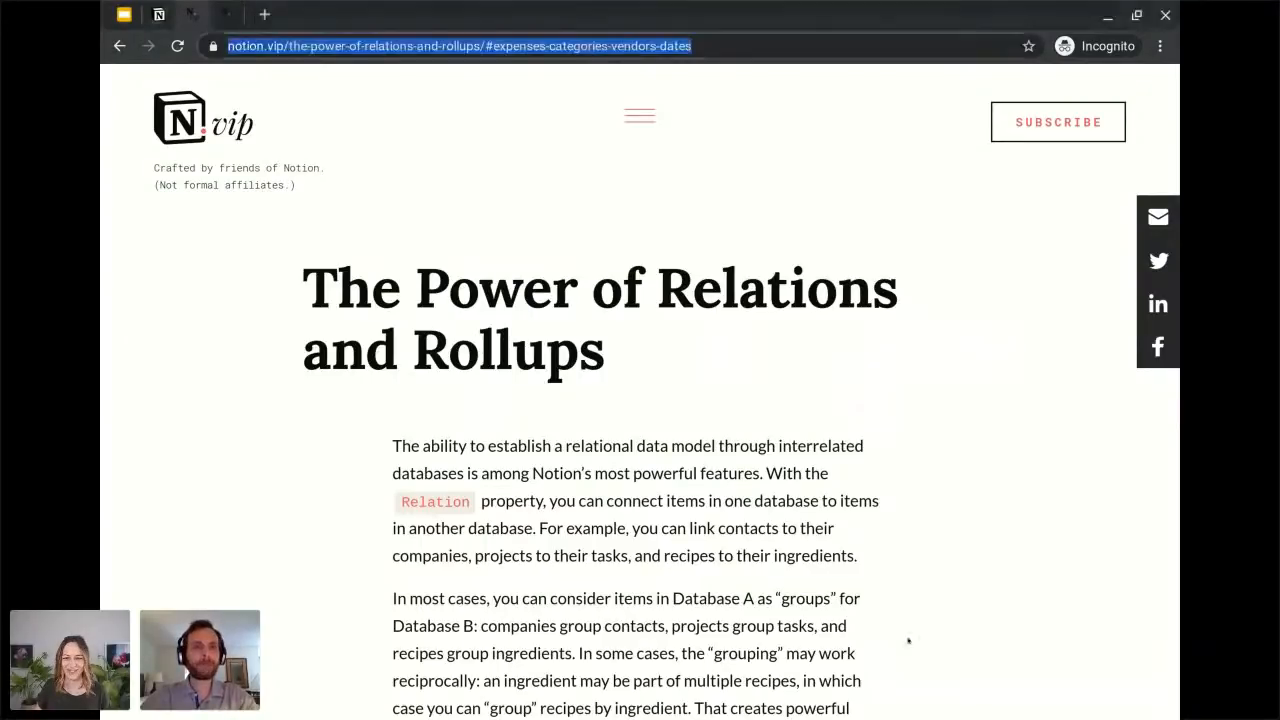
# On the Simple Relations & Rollups page, clear all relation-type Category values in Simple Expenses and delete that property.
pyautogui.click(166, 16)
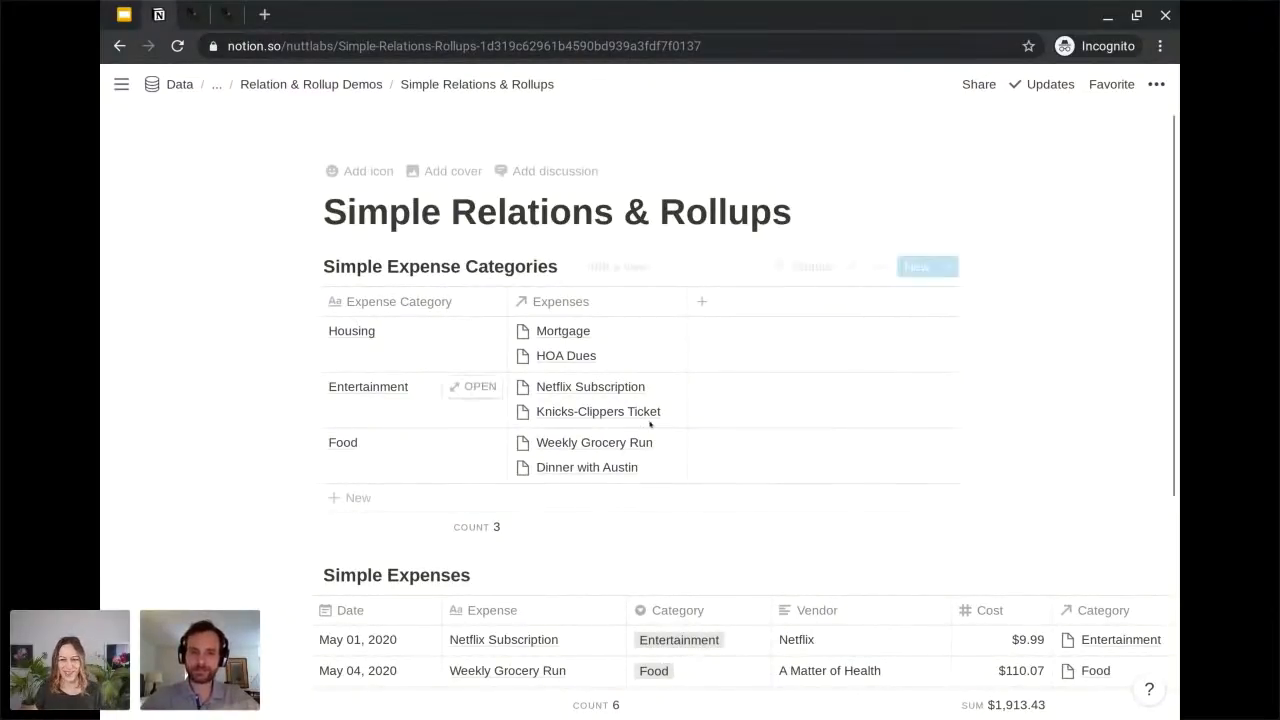
pyautogui.scroll(-3, 651, 420)
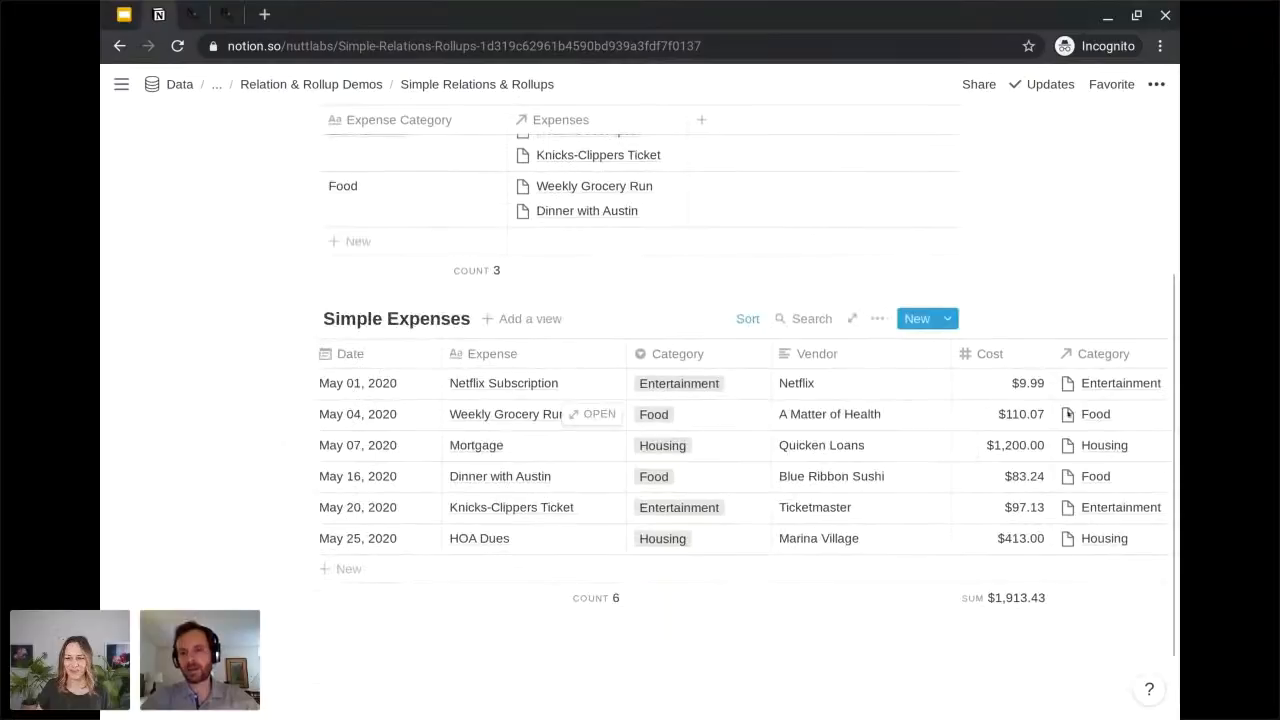
pyautogui.moveTo(1110, 383); pyautogui.dragTo(1100, 540)
pyautogui.press('Delete')
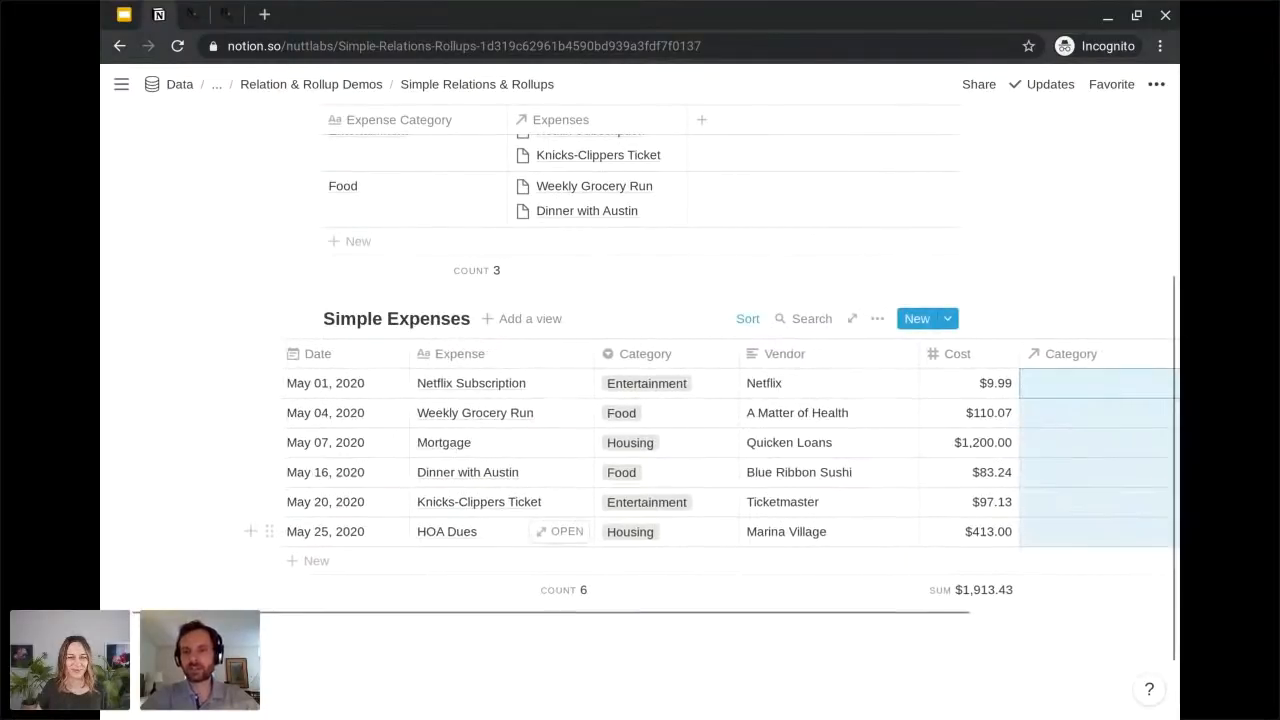
pyautogui.scroll(-1, 1060, 400)
pyautogui.rightClick(1055, 354)
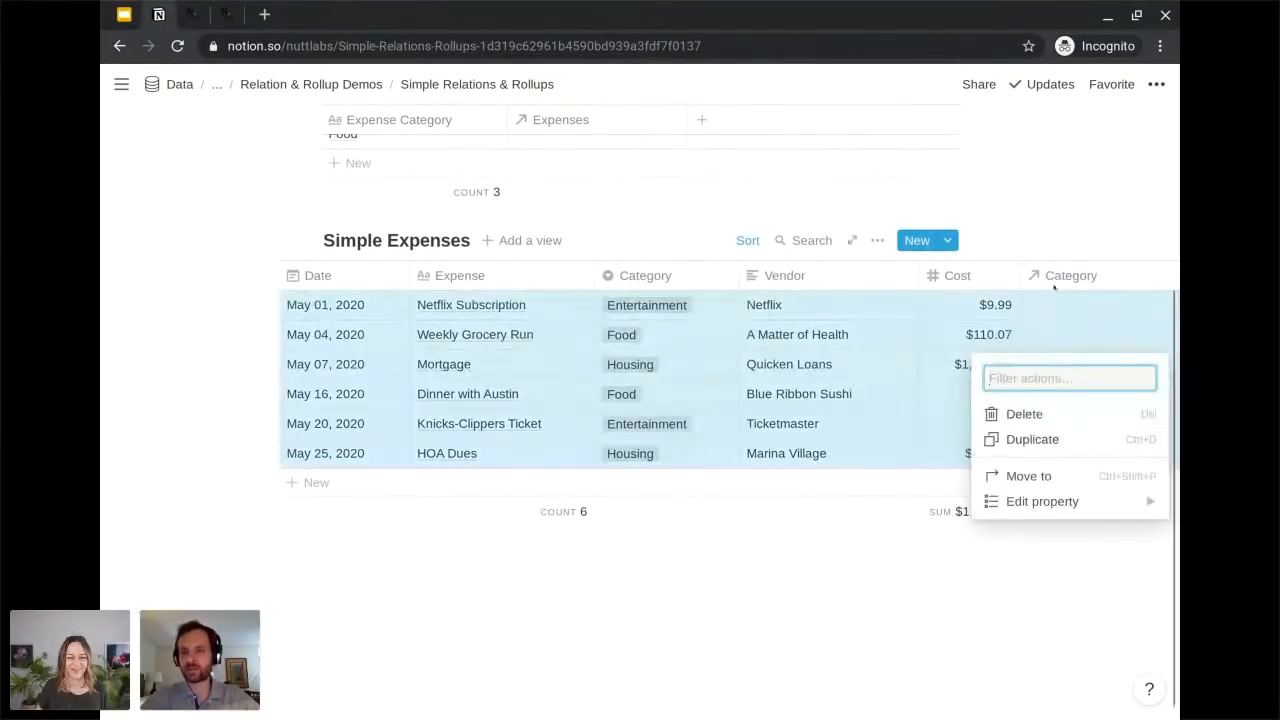
pyautogui.press('Escape')
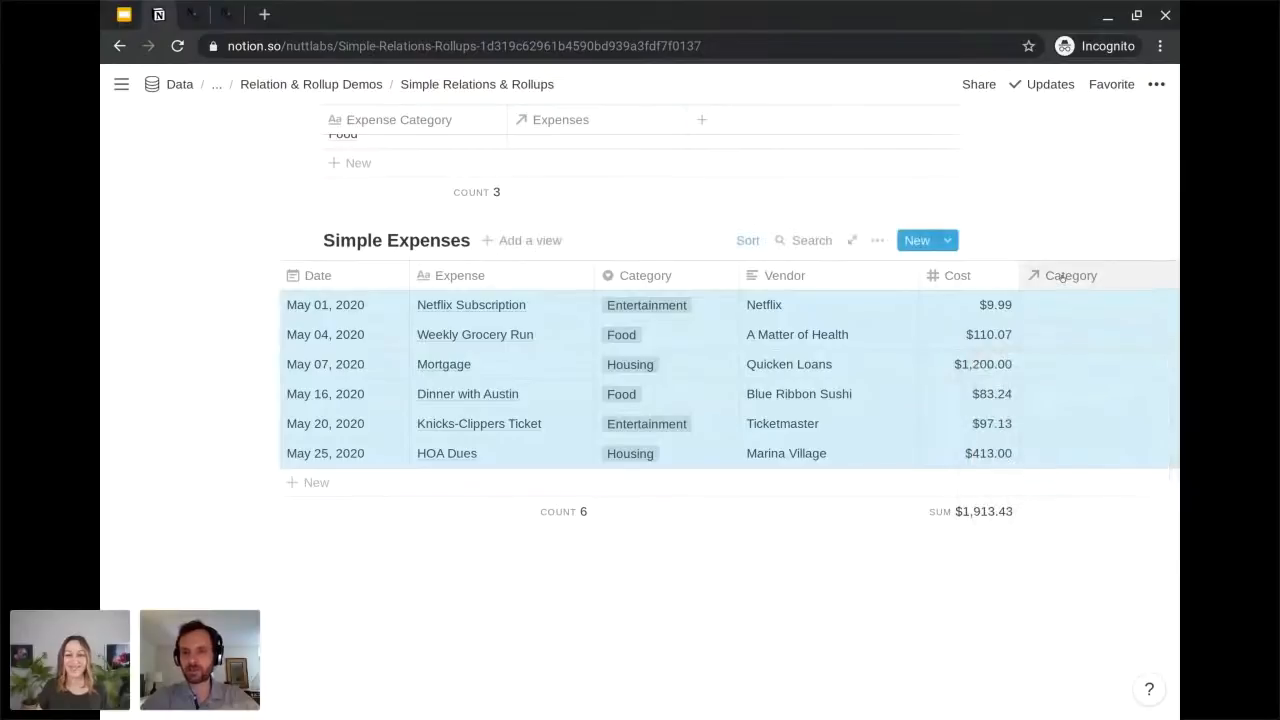
pyautogui.click(1062, 279)
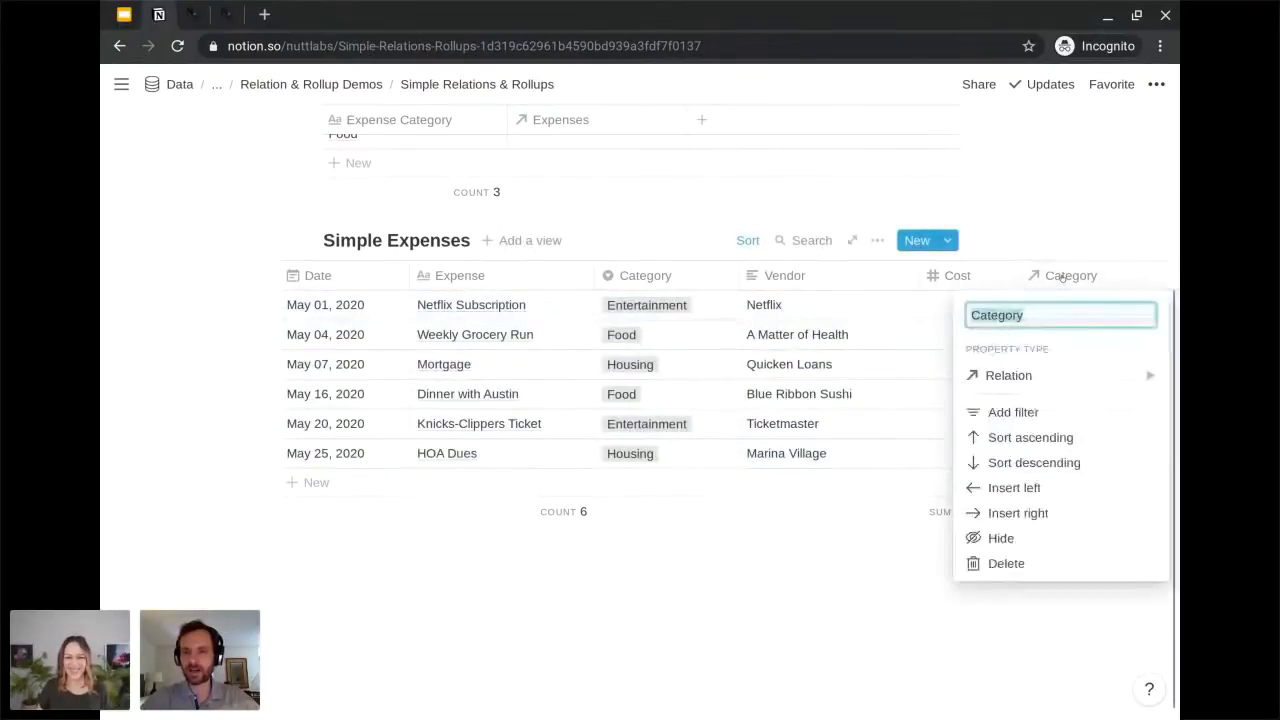
pyautogui.click(1036, 563)
pyautogui.click(720, 417)
# Add a new property named Expenses to the Simple Expense Categories table.
pyautogui.scroll(5, 714, 418)
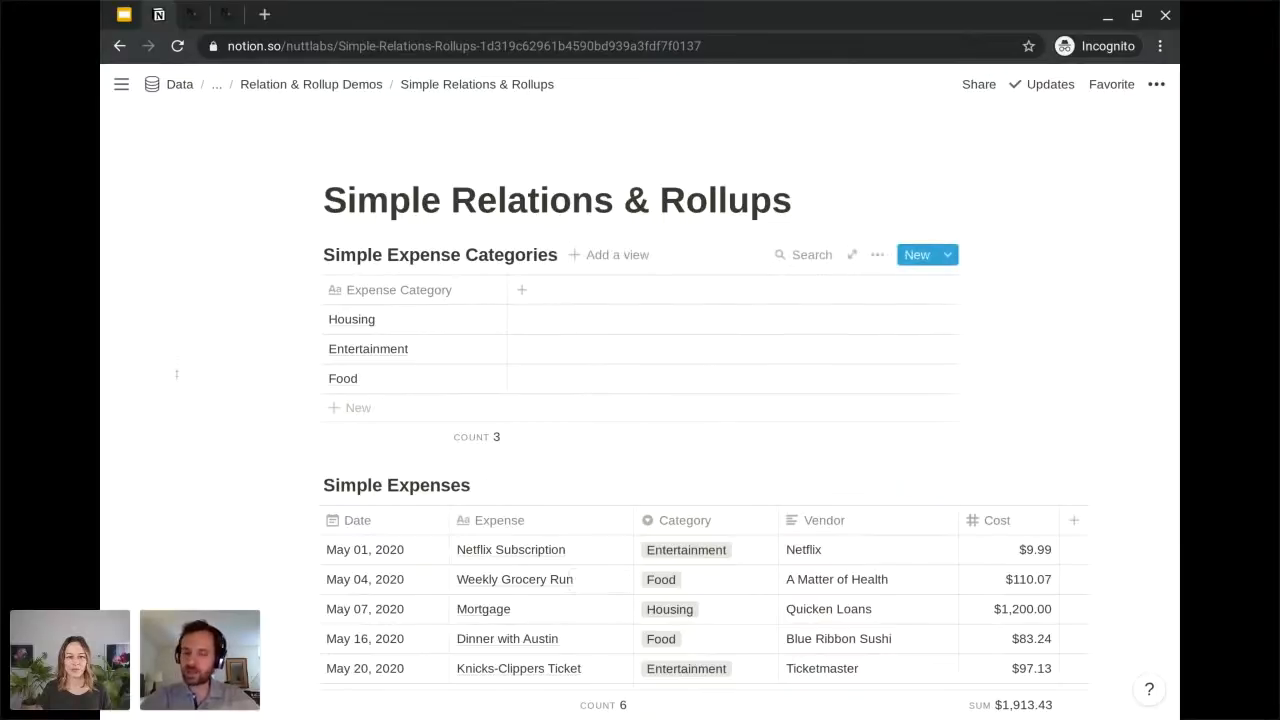
pyautogui.scroll(-1, 176, 373)
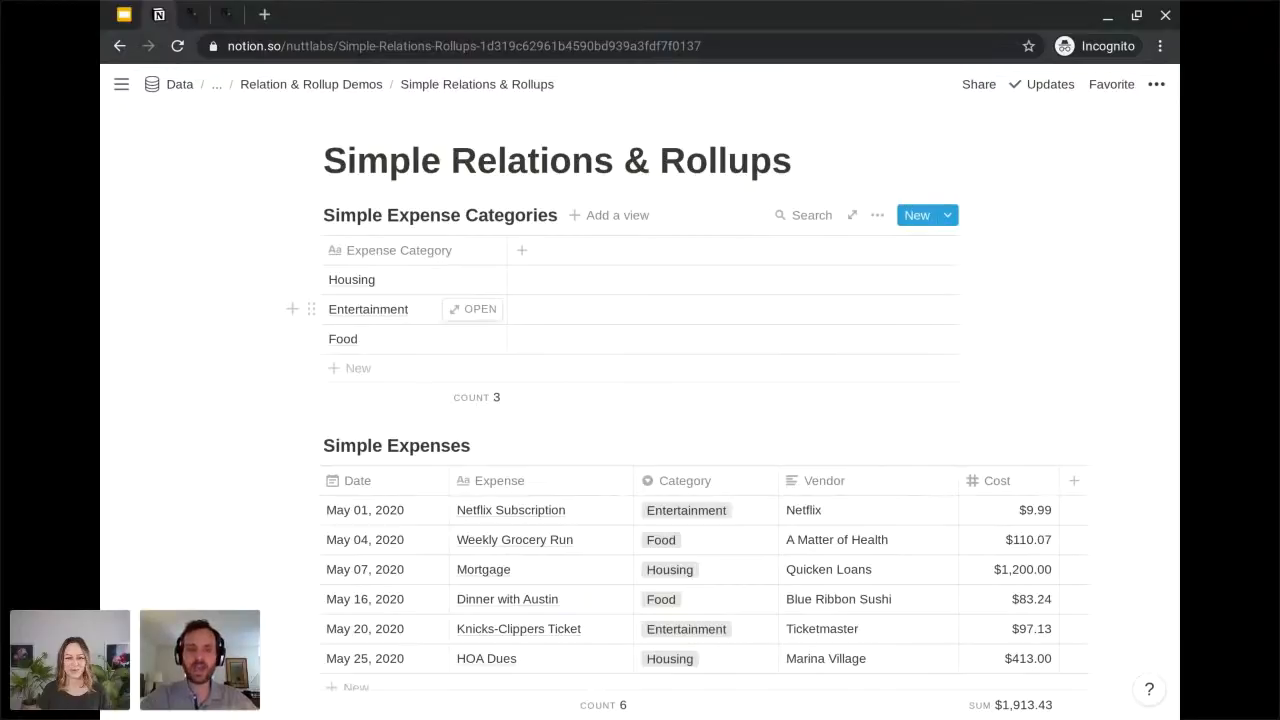
pyautogui.scroll(-1, 731, 410)
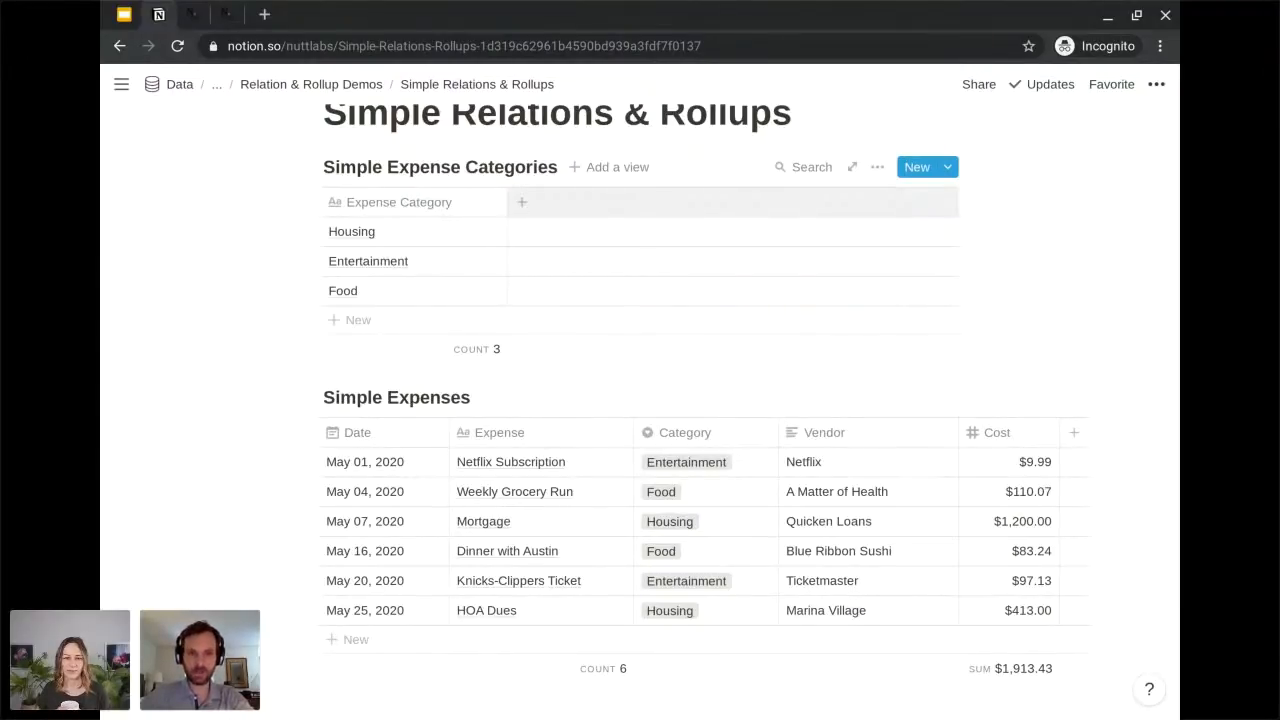
pyautogui.click(521, 202)
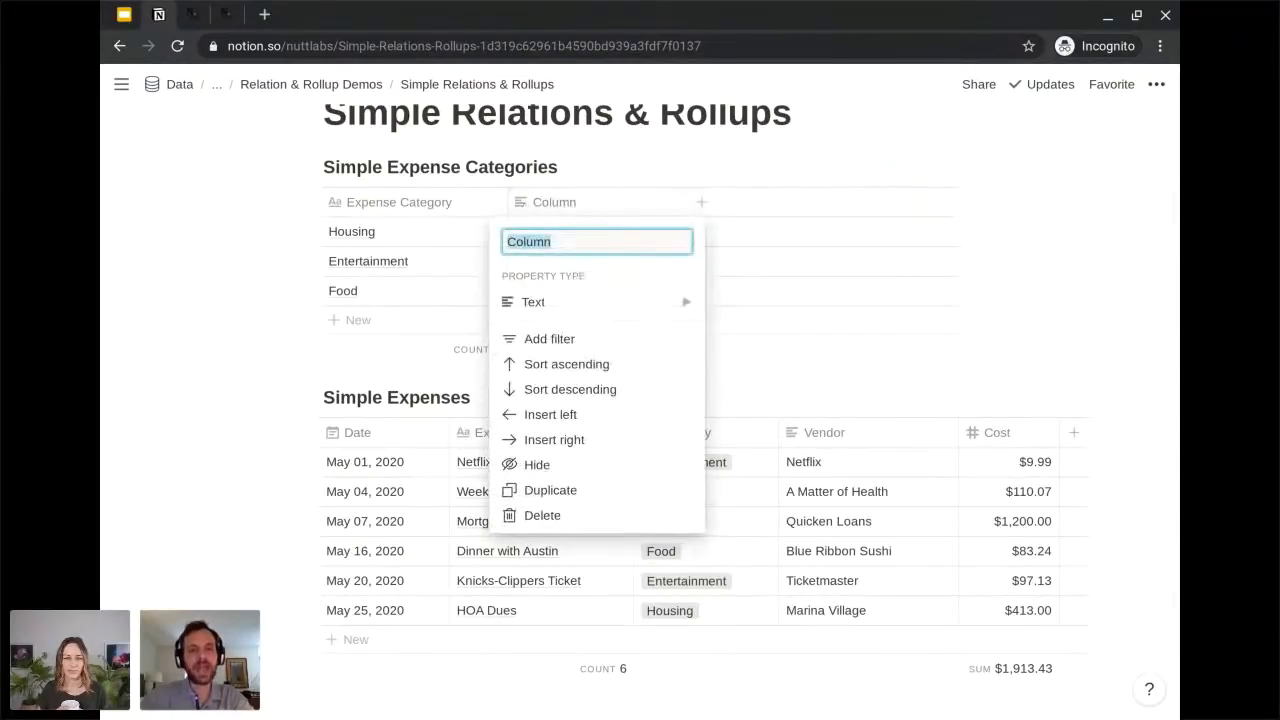
pyautogui.write('Expenses')
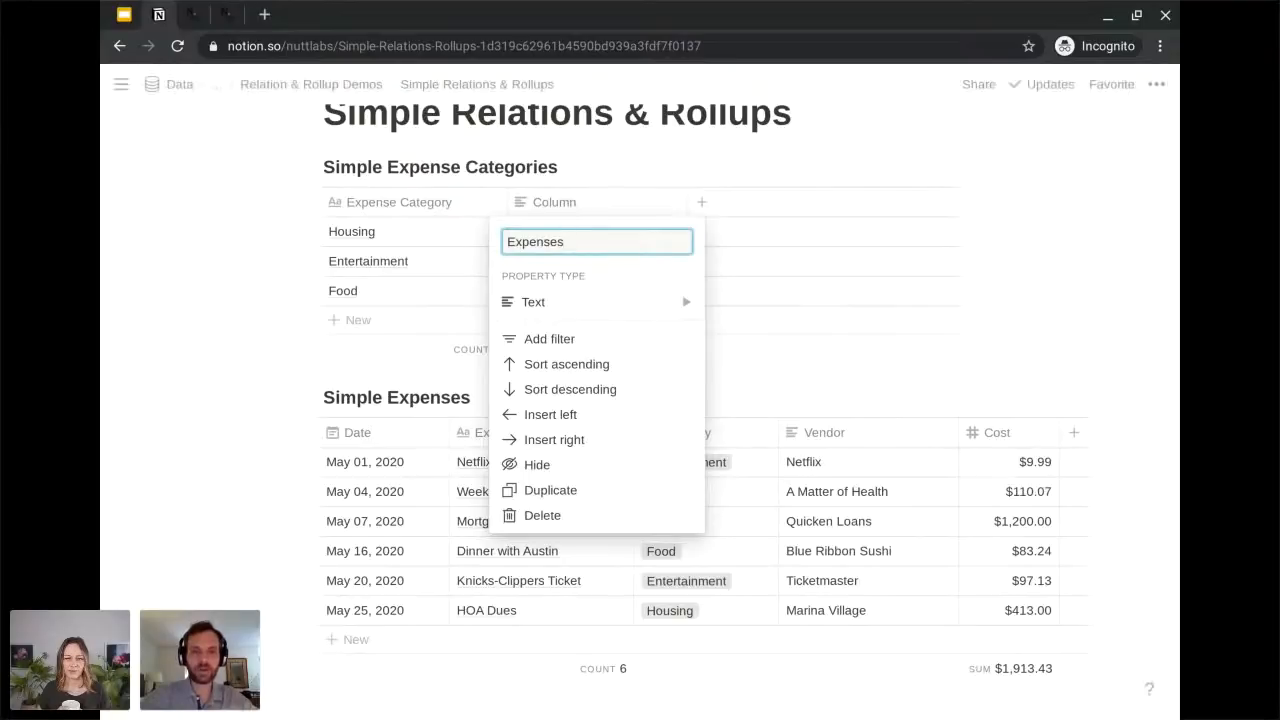
# Make the Expenses property a relation linked to the Simple Expenses database.
pyautogui.click(540, 301)
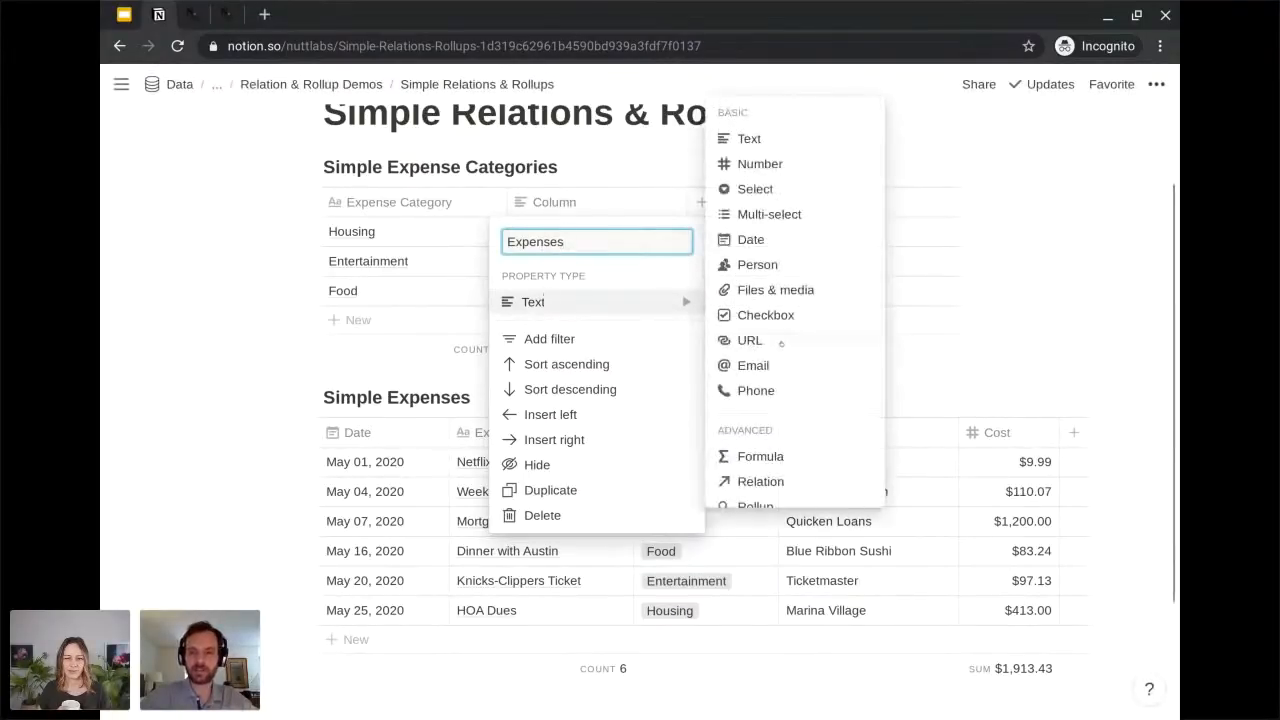
pyautogui.click(779, 482)
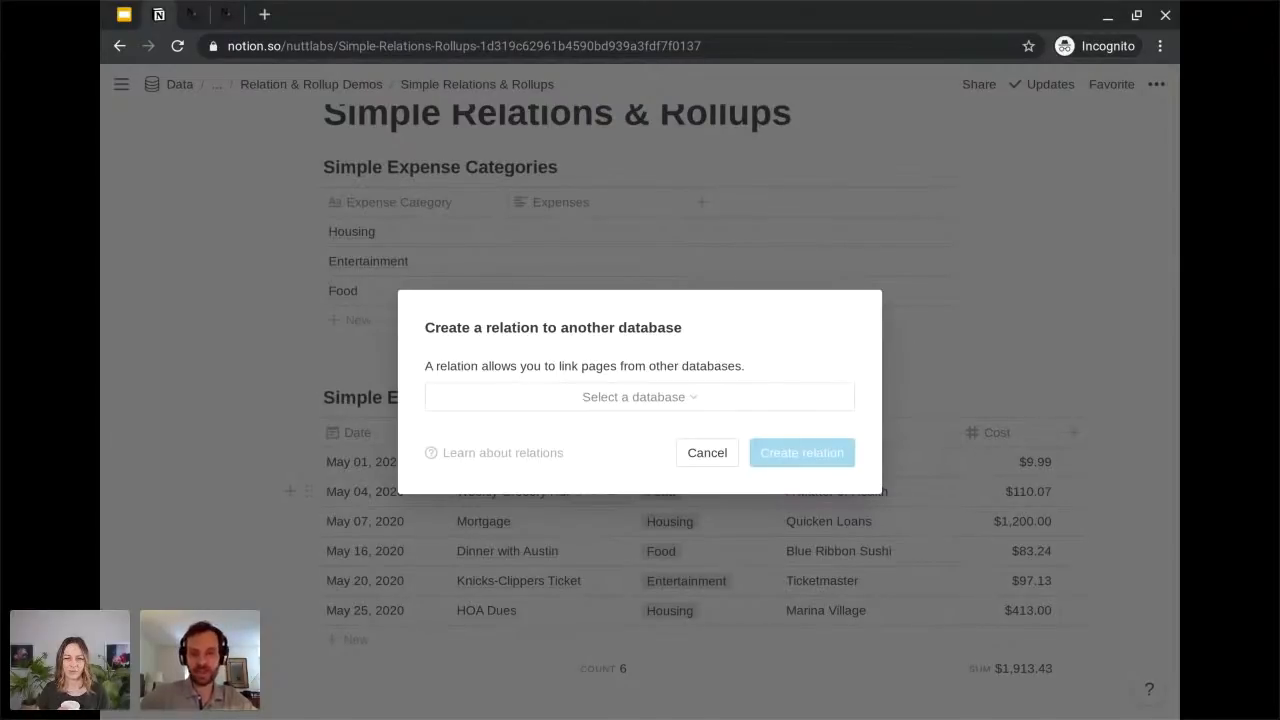
pyautogui.click(744, 401)
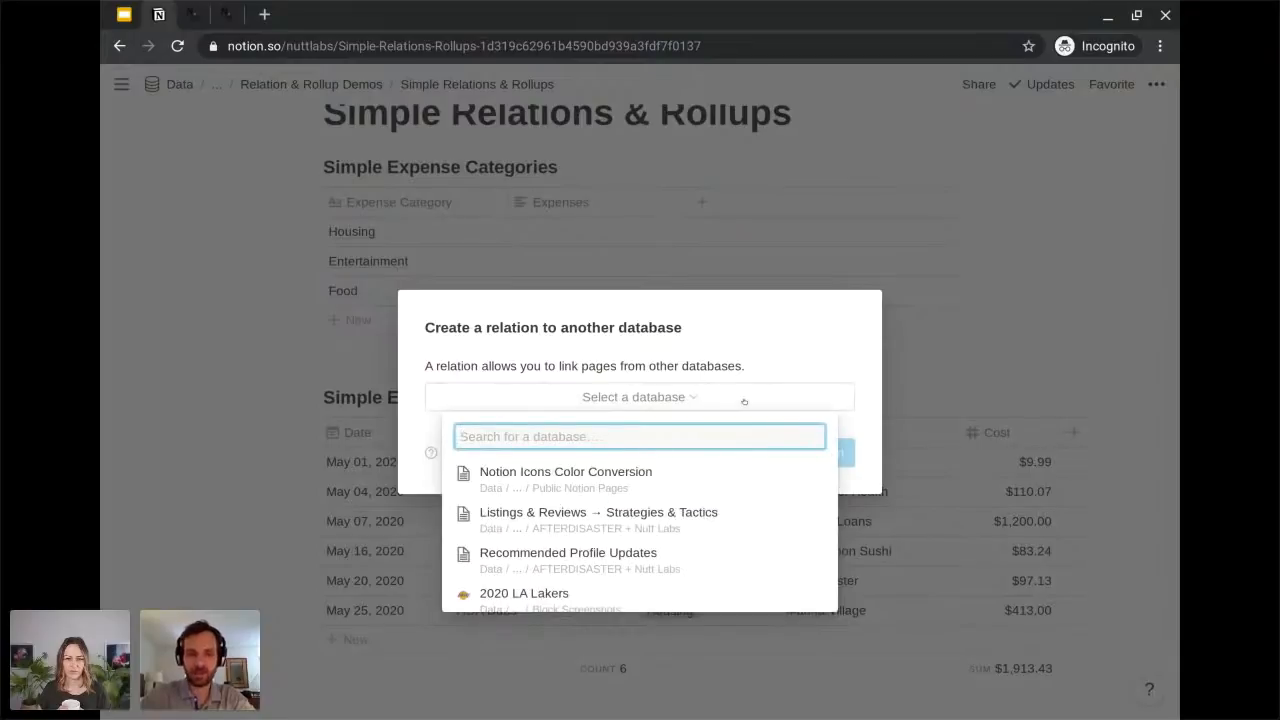
pyautogui.write('simple')
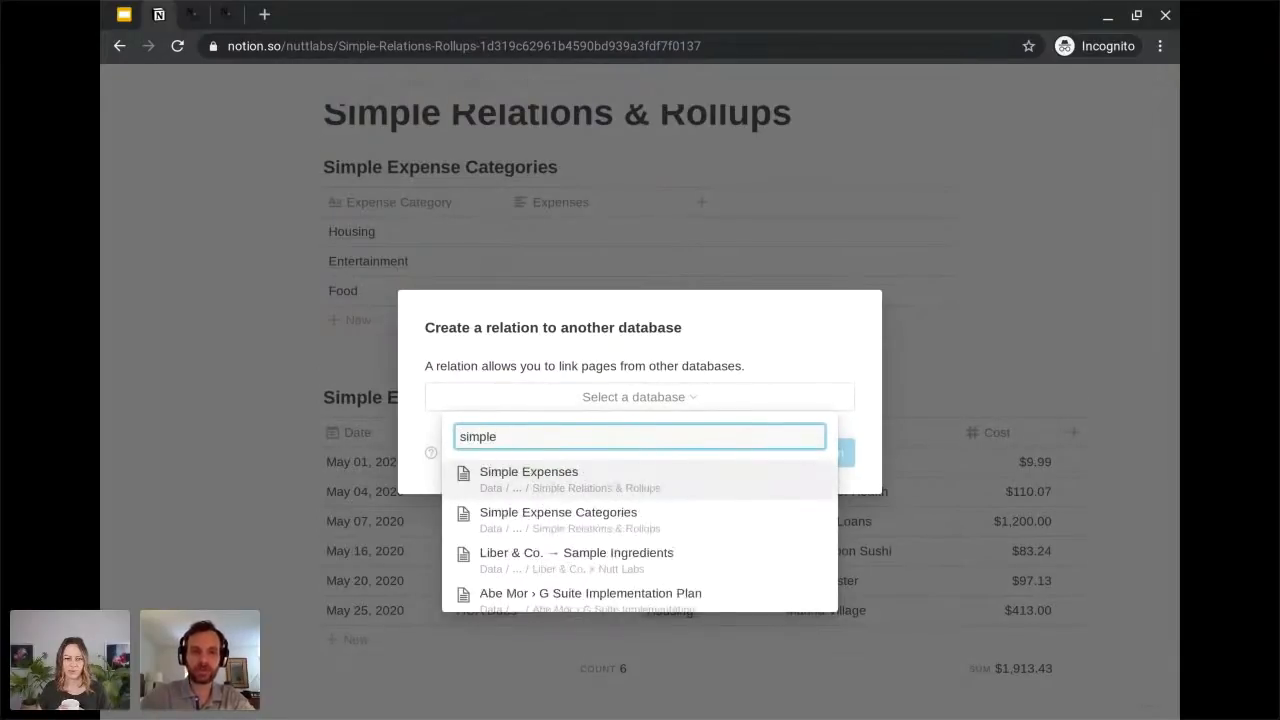
pyautogui.click(710, 471)
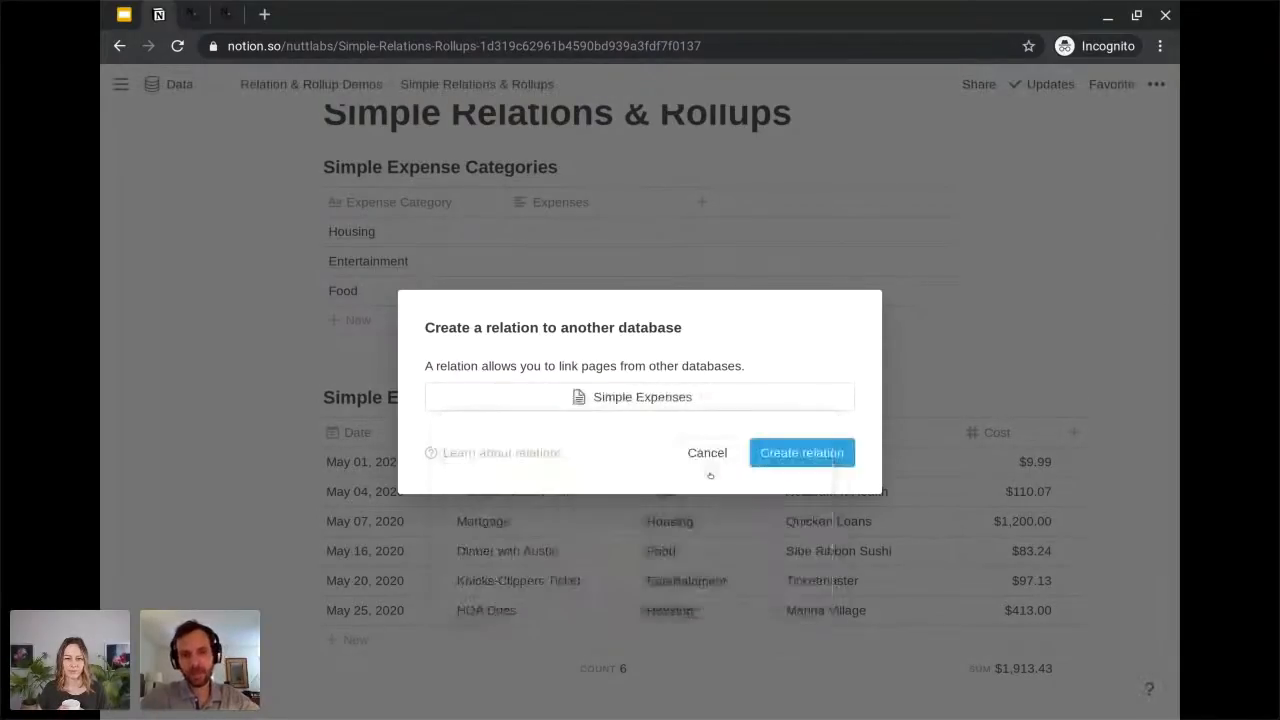
pyautogui.click(779, 456)
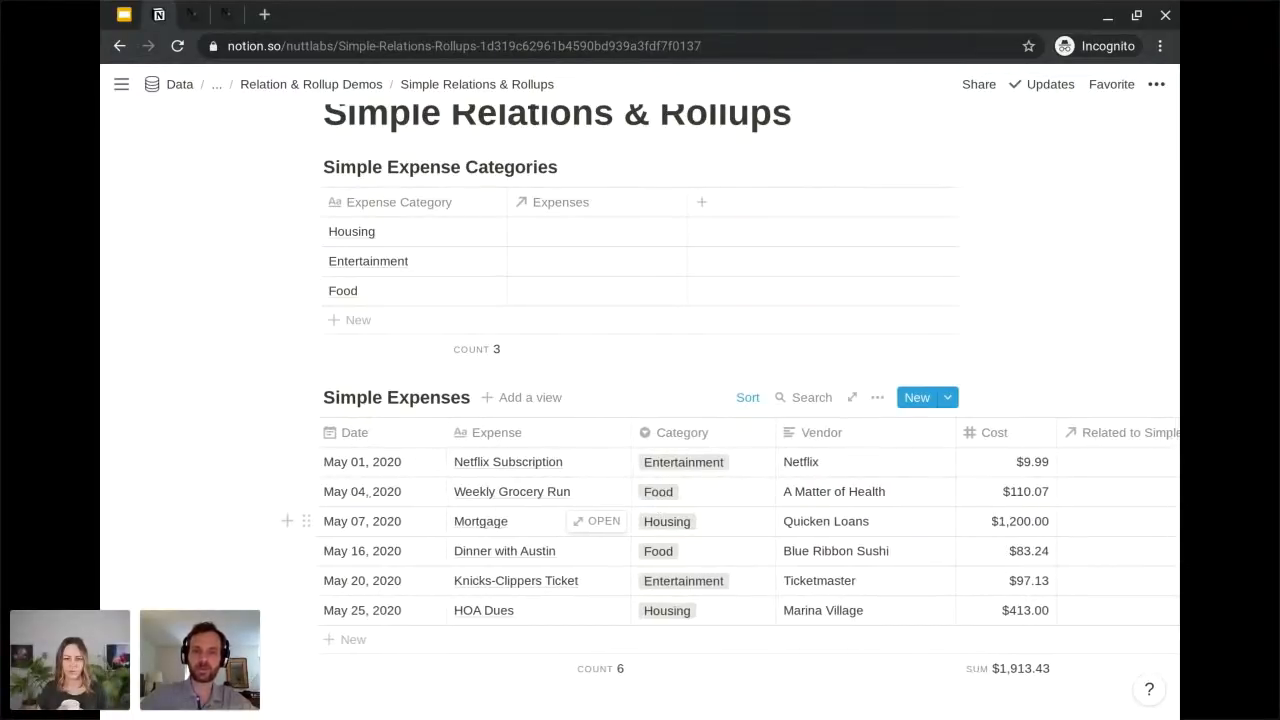
# Rename the new reciprocal relation property in Simple Expenses to Category.
pyautogui.hscroll(5, 560, 521)
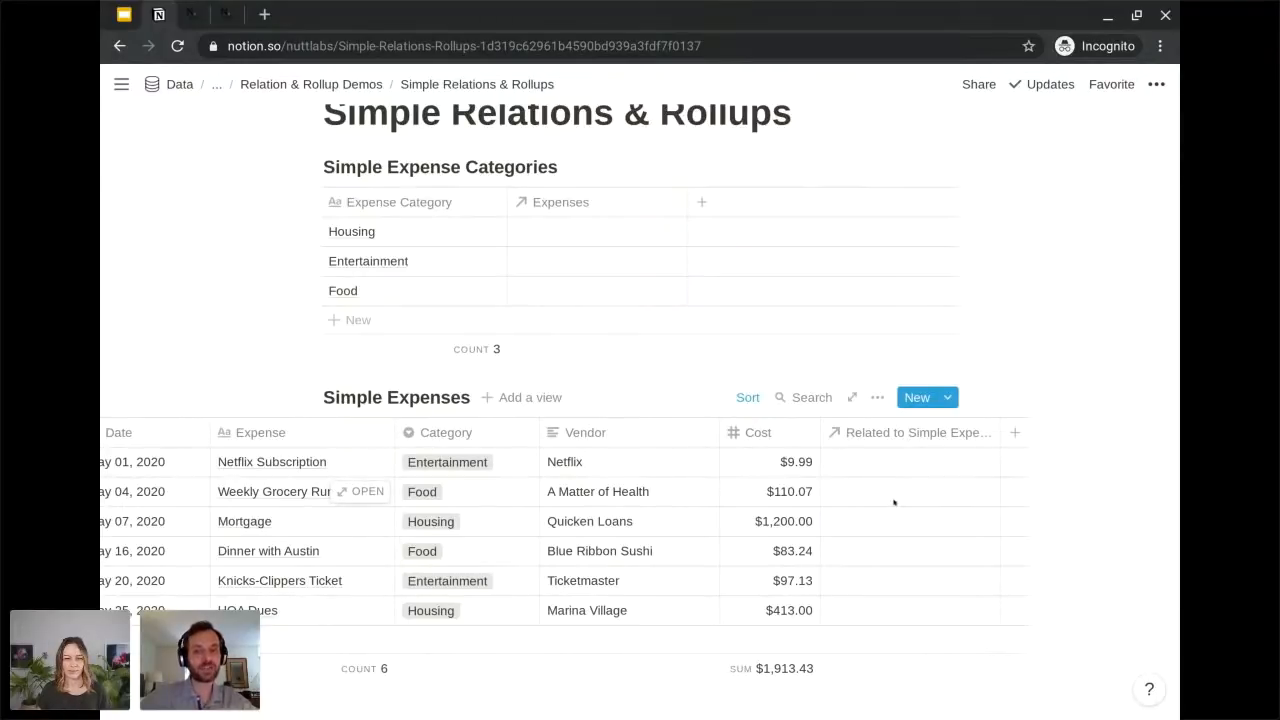
pyautogui.click(878, 434)
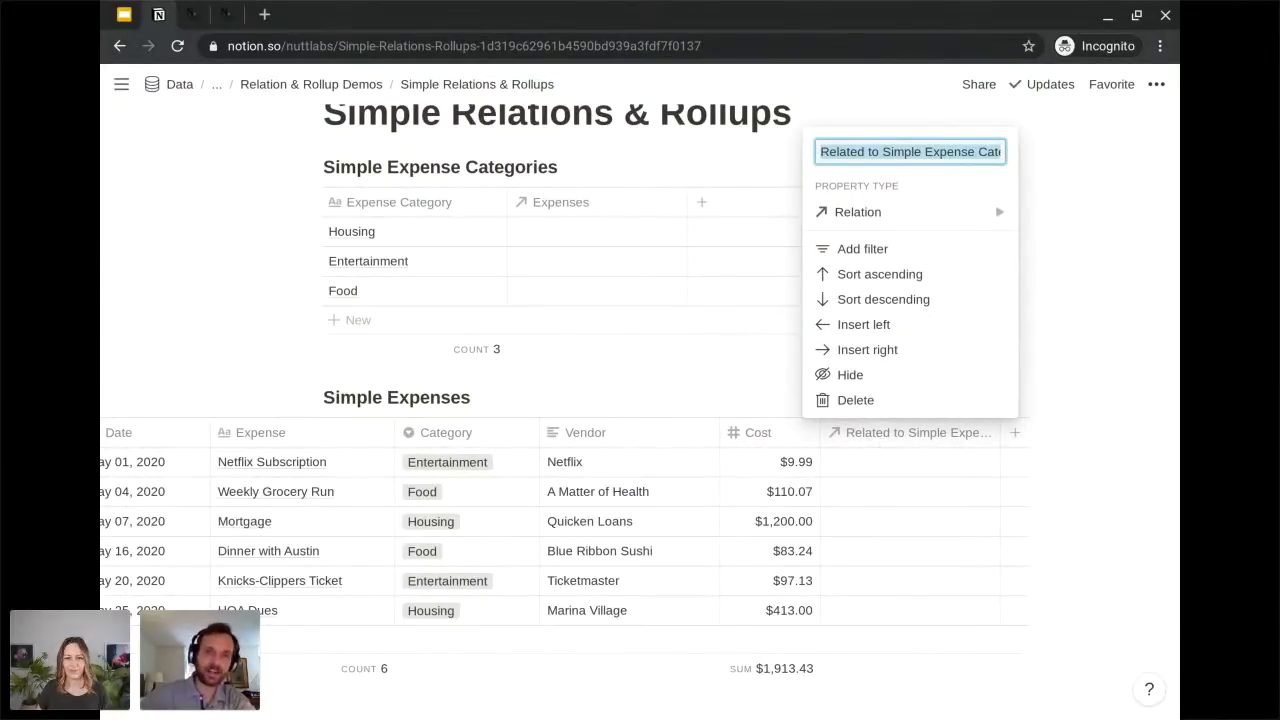
pyautogui.write('category')
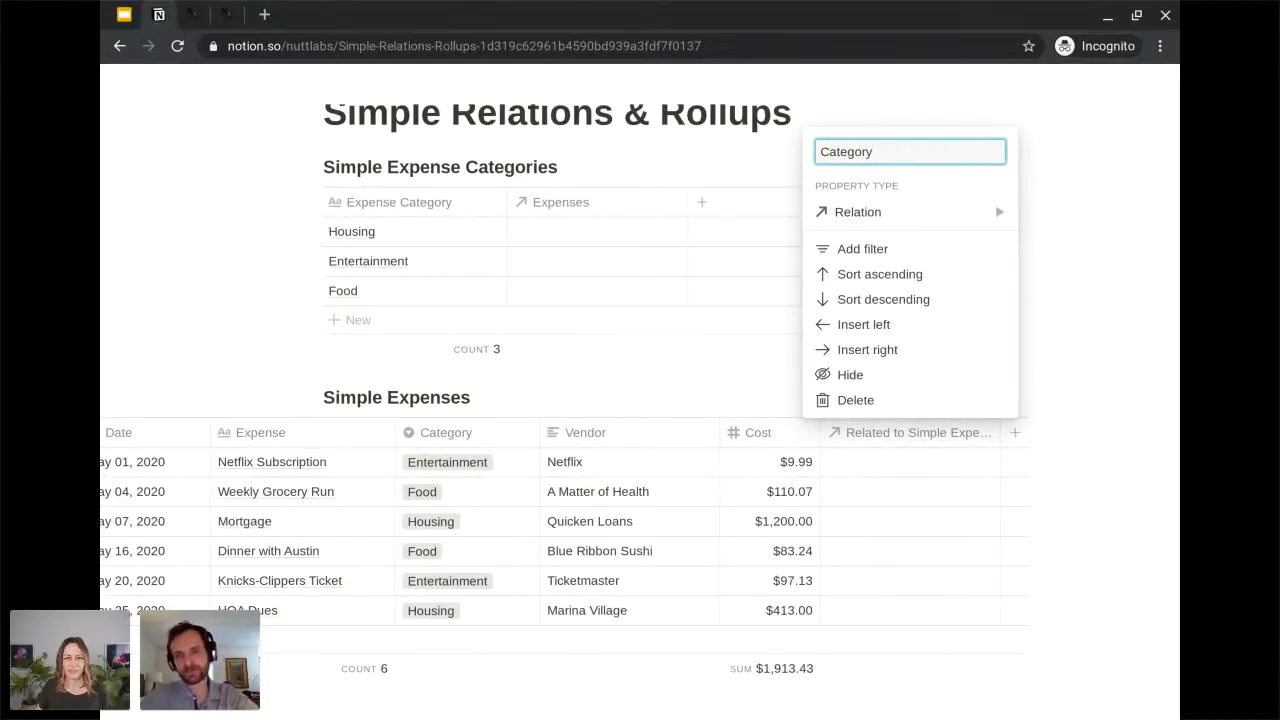
pyautogui.press('Return')
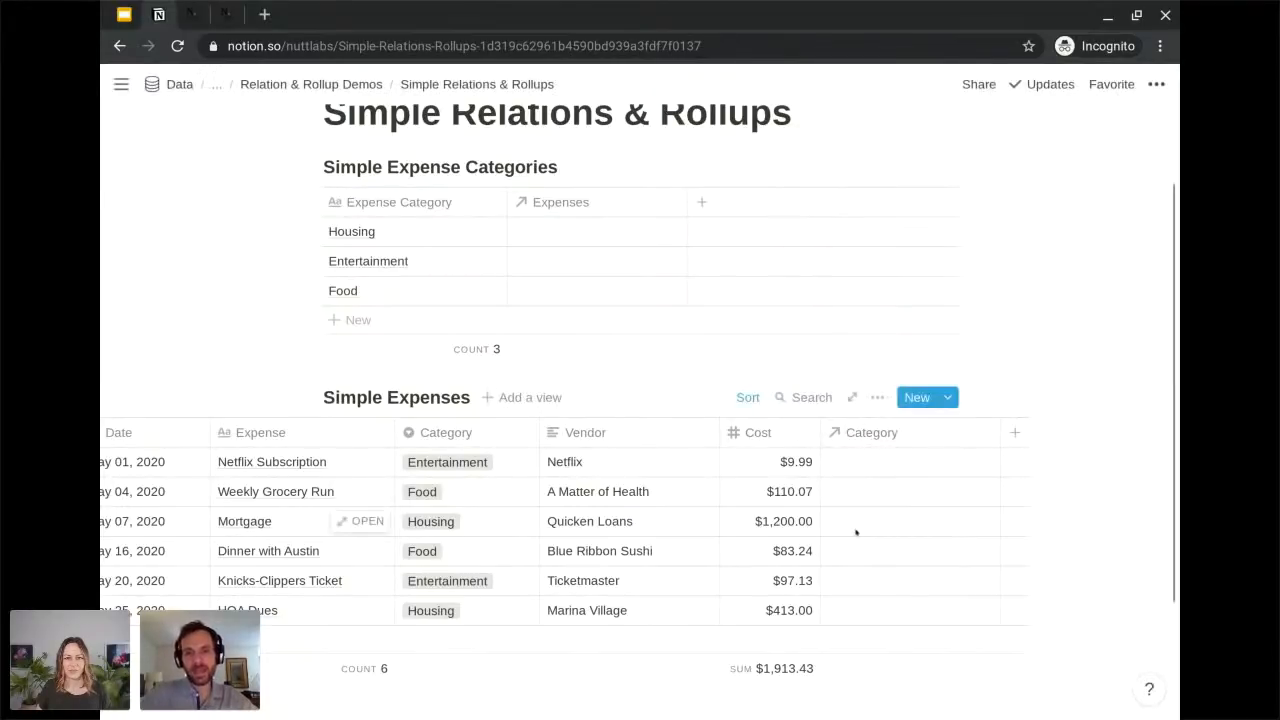
# Link the Netflix Subscription expense to the Entertainment category through its Category relation.
pyautogui.hscroll(-3, 854, 531)
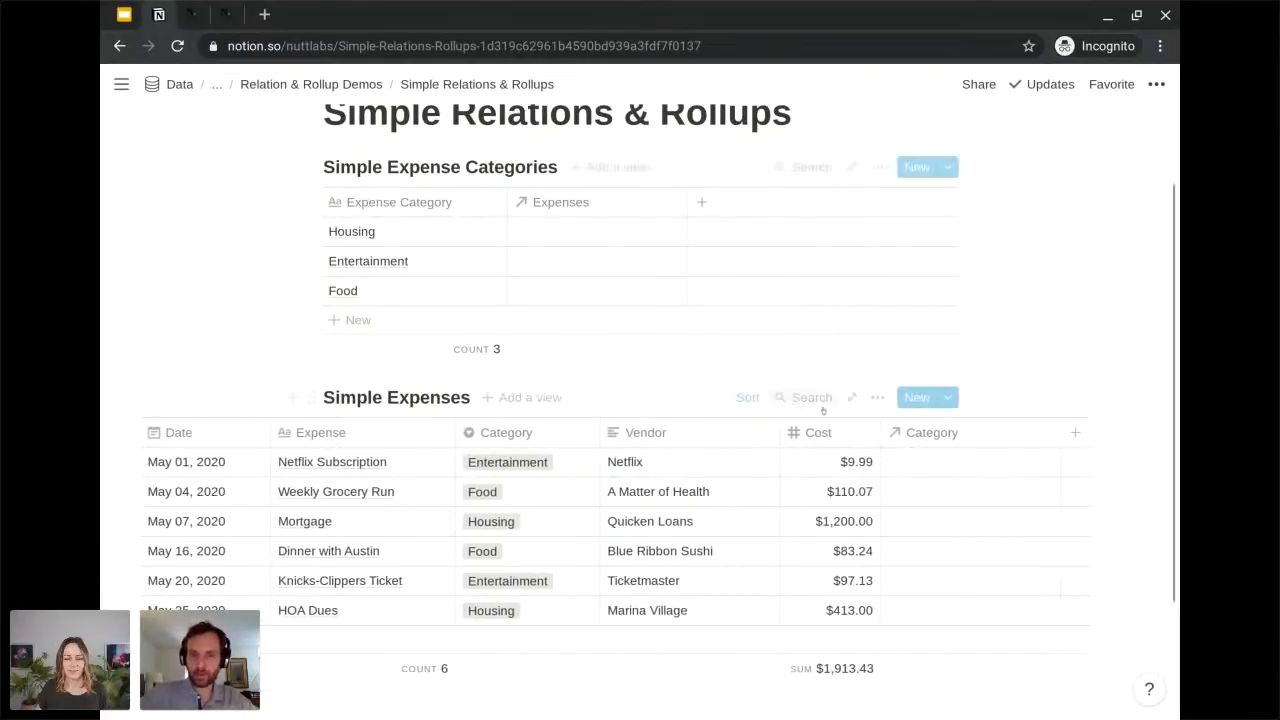
pyautogui.hscroll(-2, 743, 491)
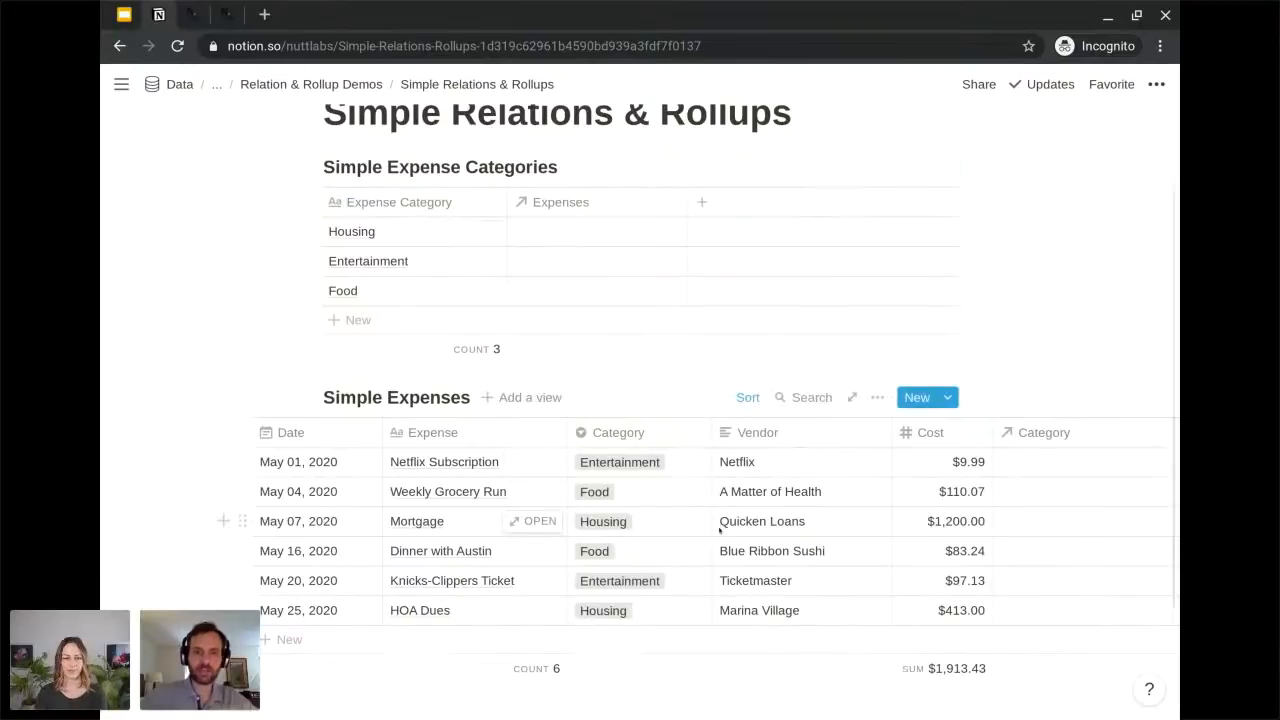
pyautogui.hscroll(1, 720, 536)
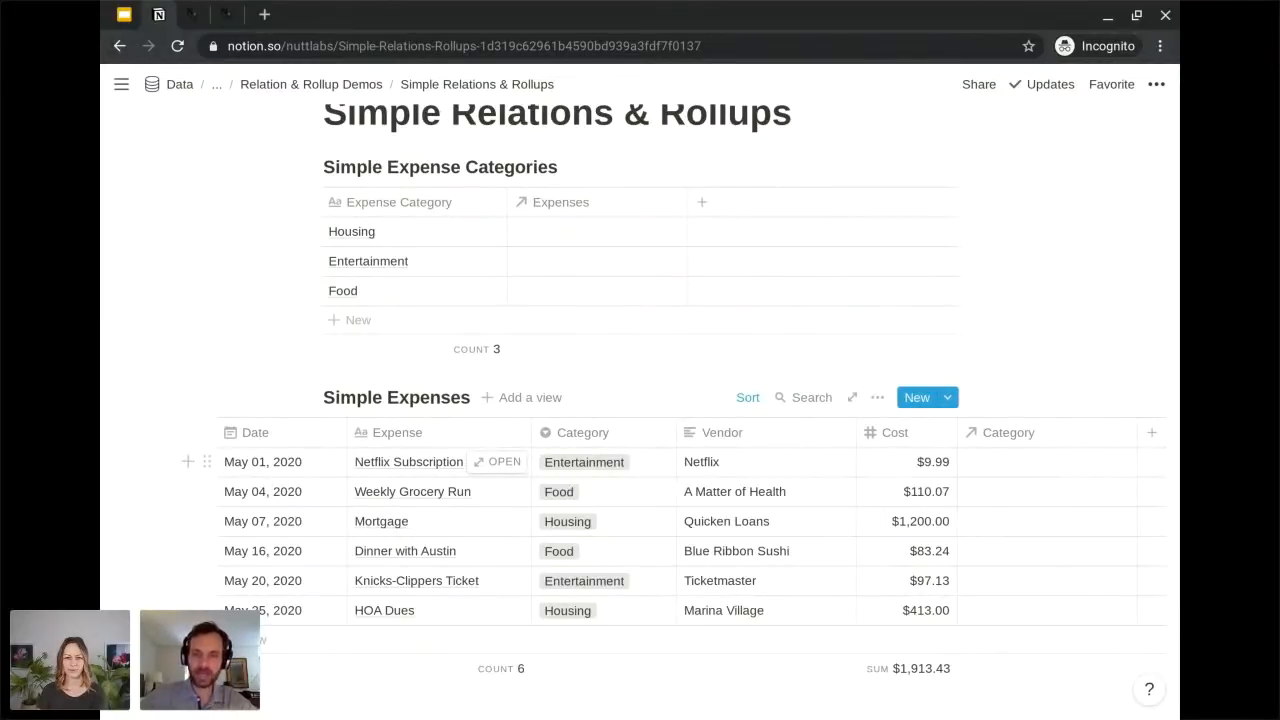
pyautogui.click(1026, 463)
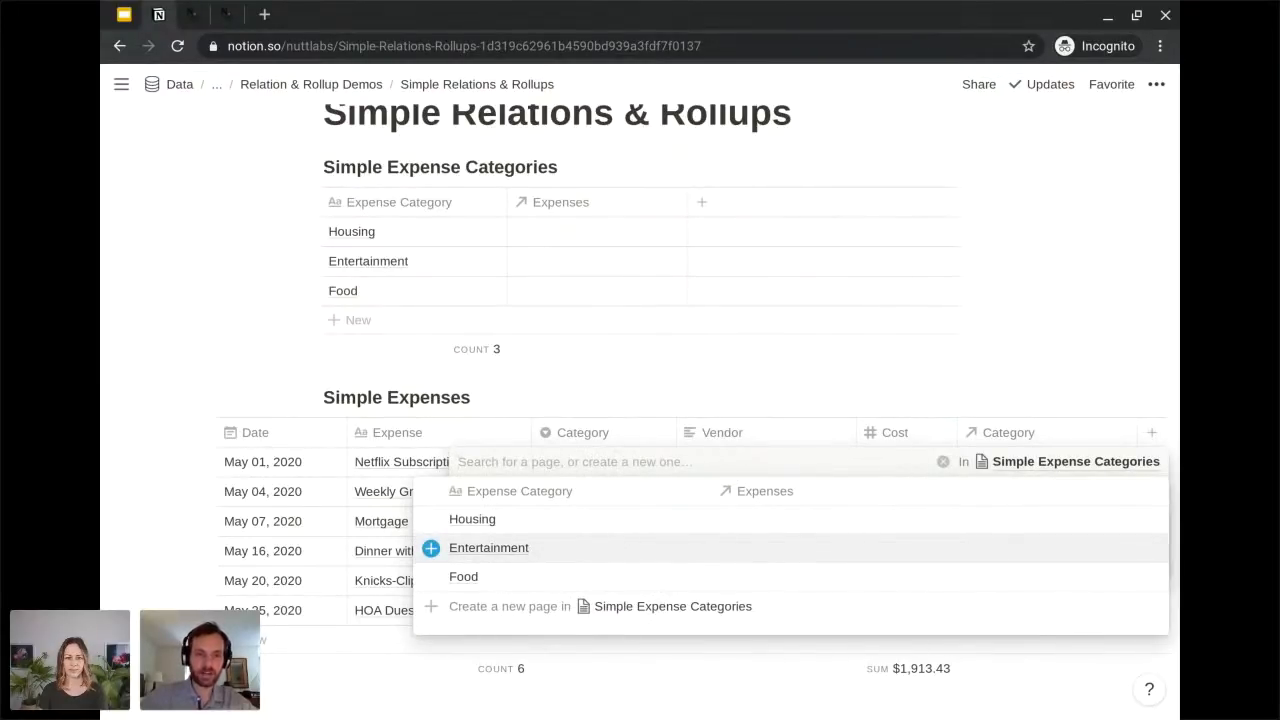
pyautogui.click(584, 552)
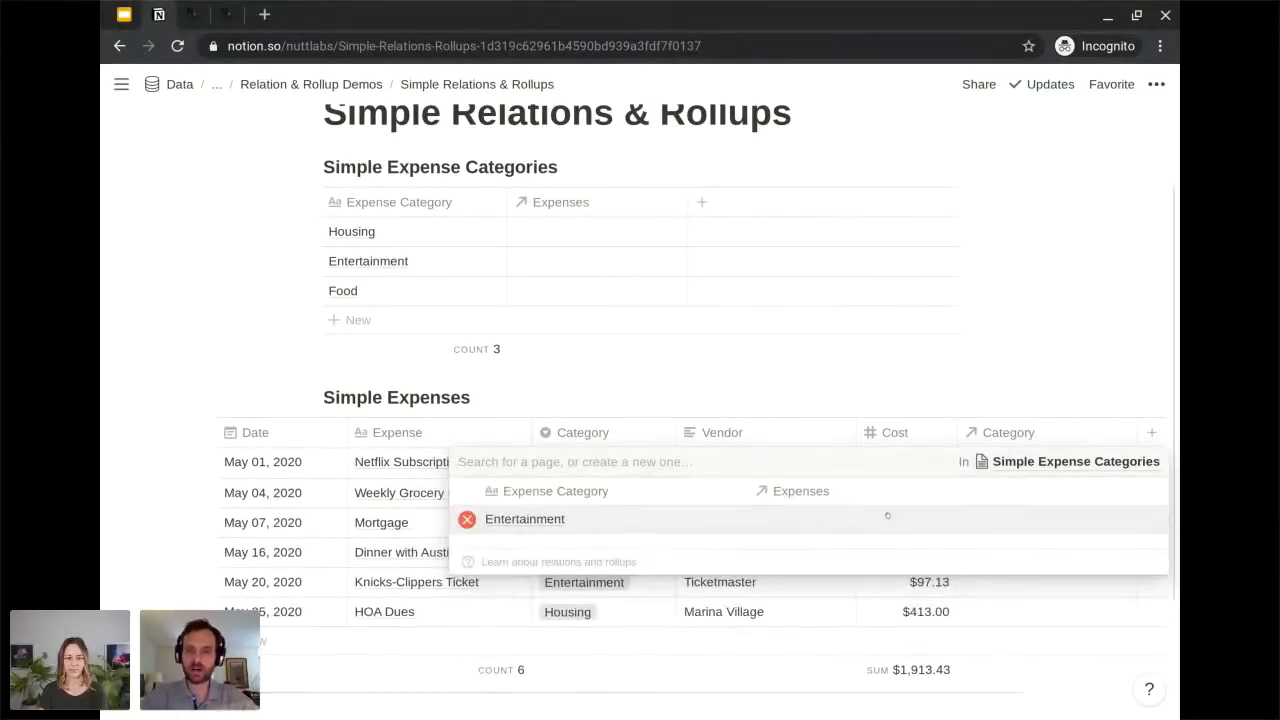
pyautogui.press('Escape')
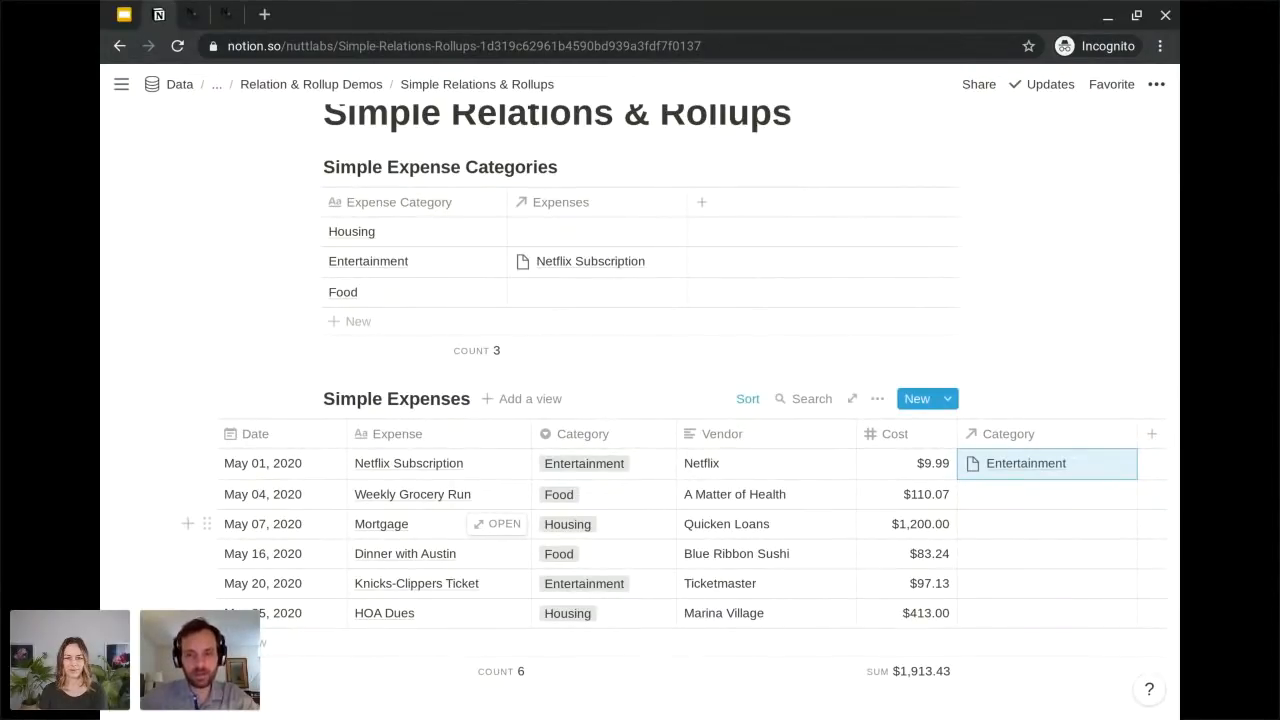
# Copy the Entertainment relation from Netflix Subscription into the Category relation of the Knicks-Clippers Ticket expense.
pyautogui.press('Down')
pyautogui.press('Down')
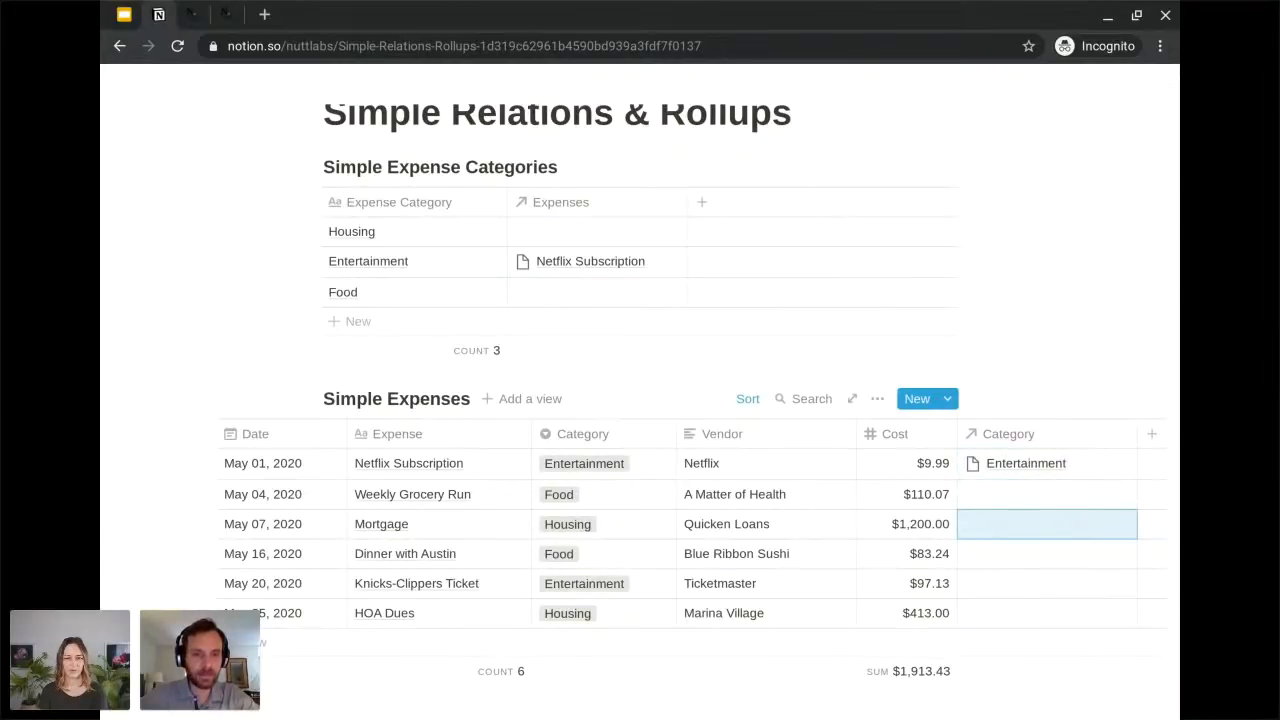
pyautogui.press('Down')
pyautogui.press('Down')
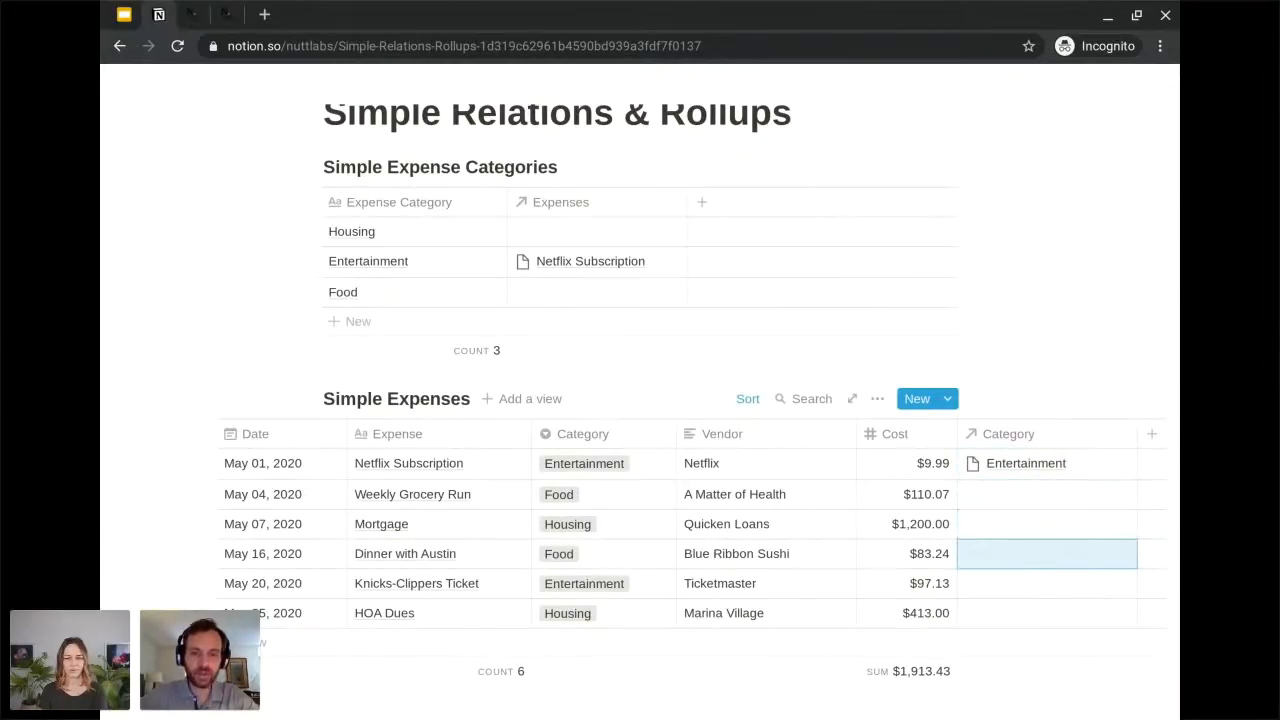
pyautogui.write('Entertainment')
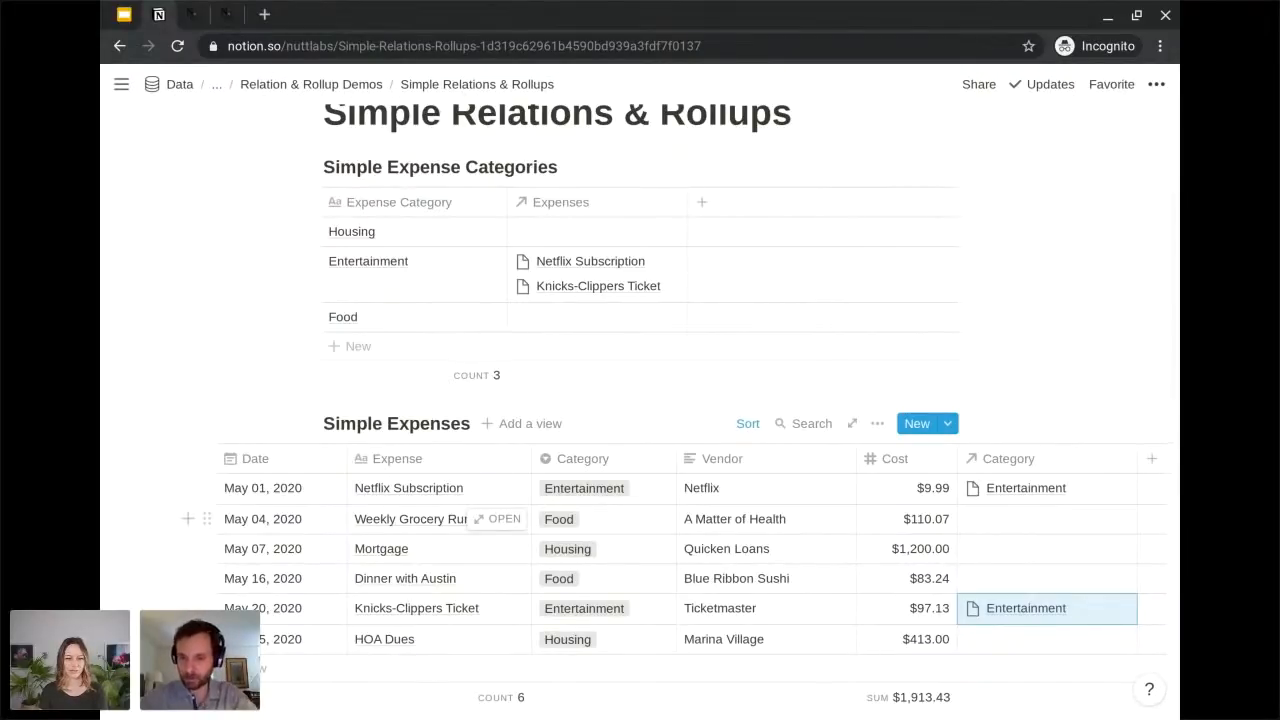
# Link the Weekly Grocery Run expense to the Food category through its Category relation.
pyautogui.press('Up')
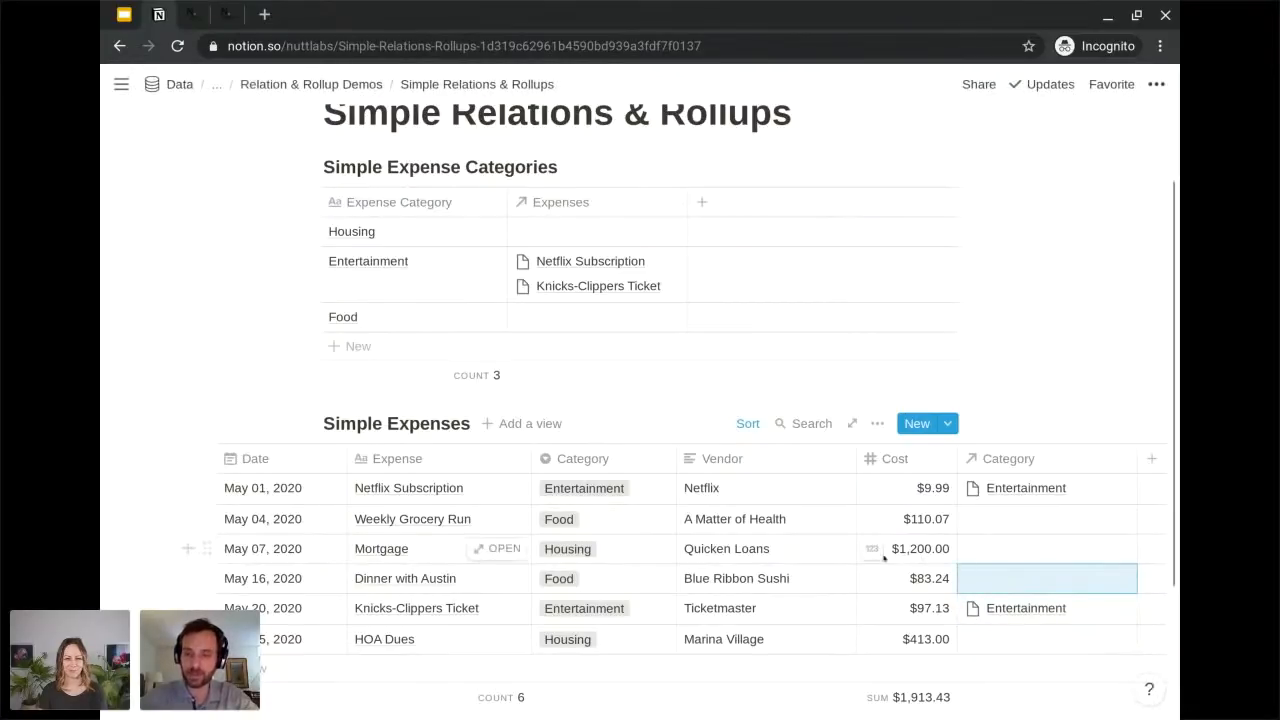
pyautogui.press('Up')
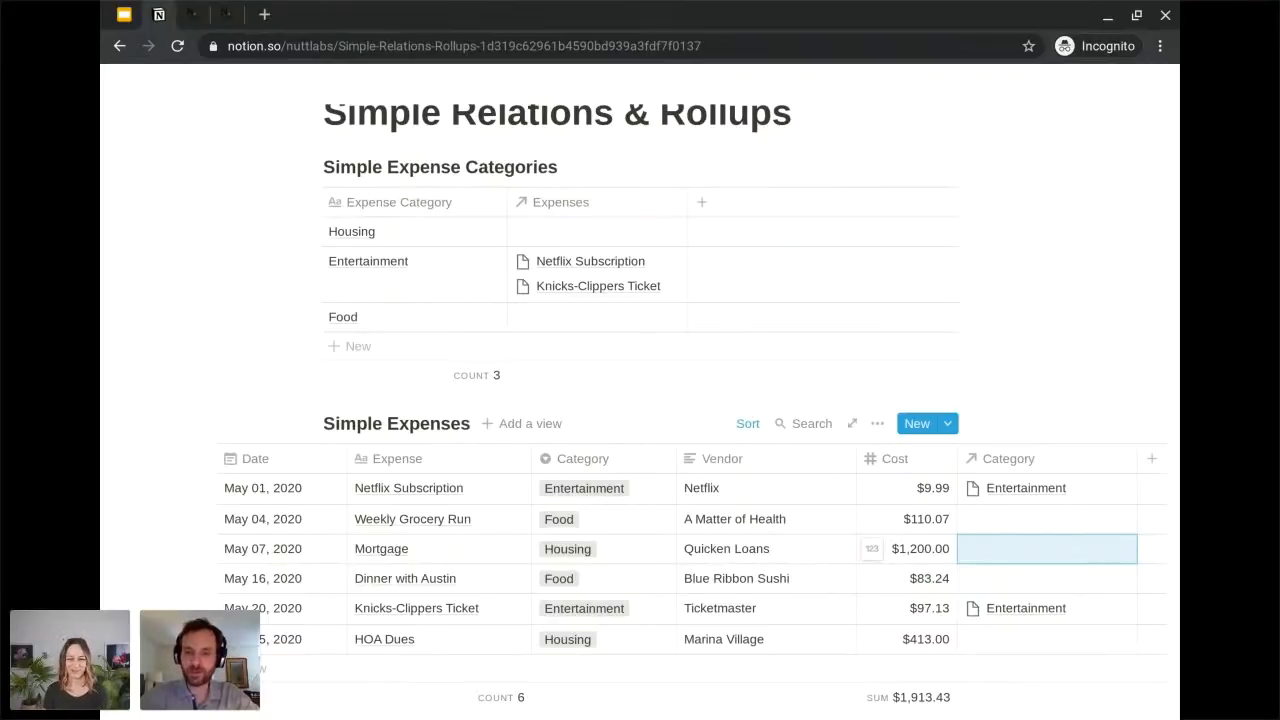
pyautogui.press('Up')
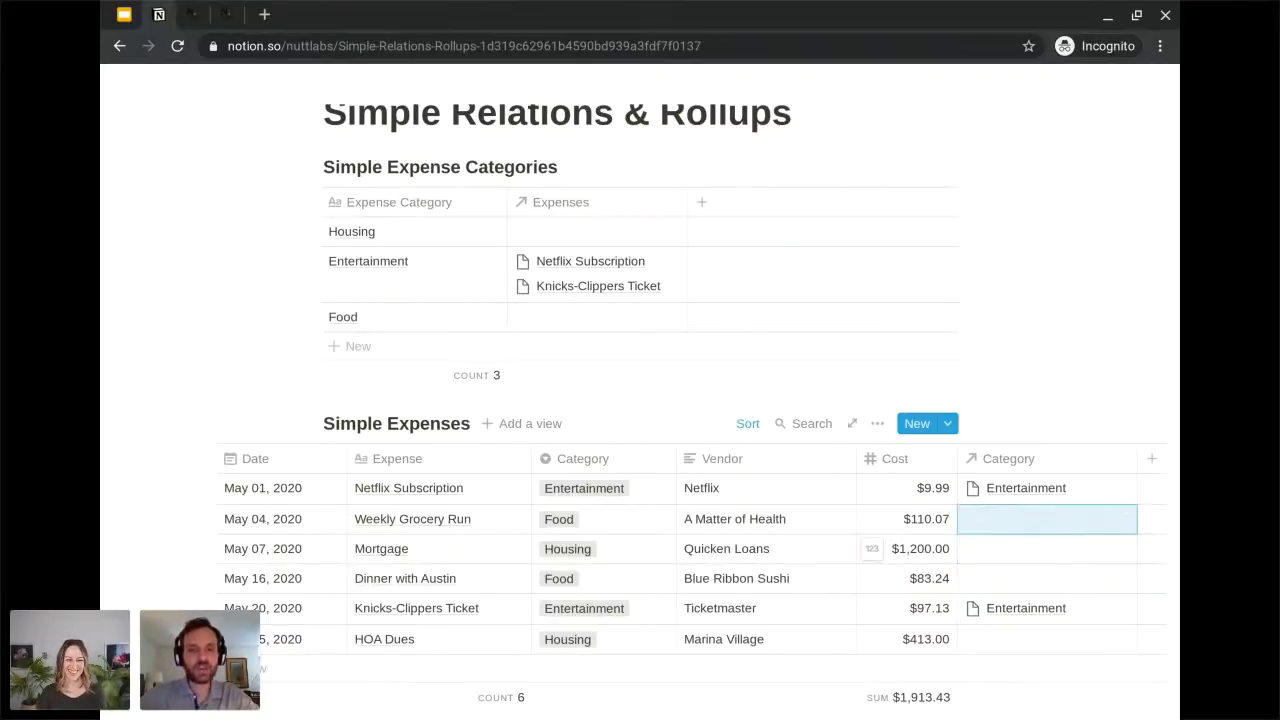
pyautogui.click(1034, 522)
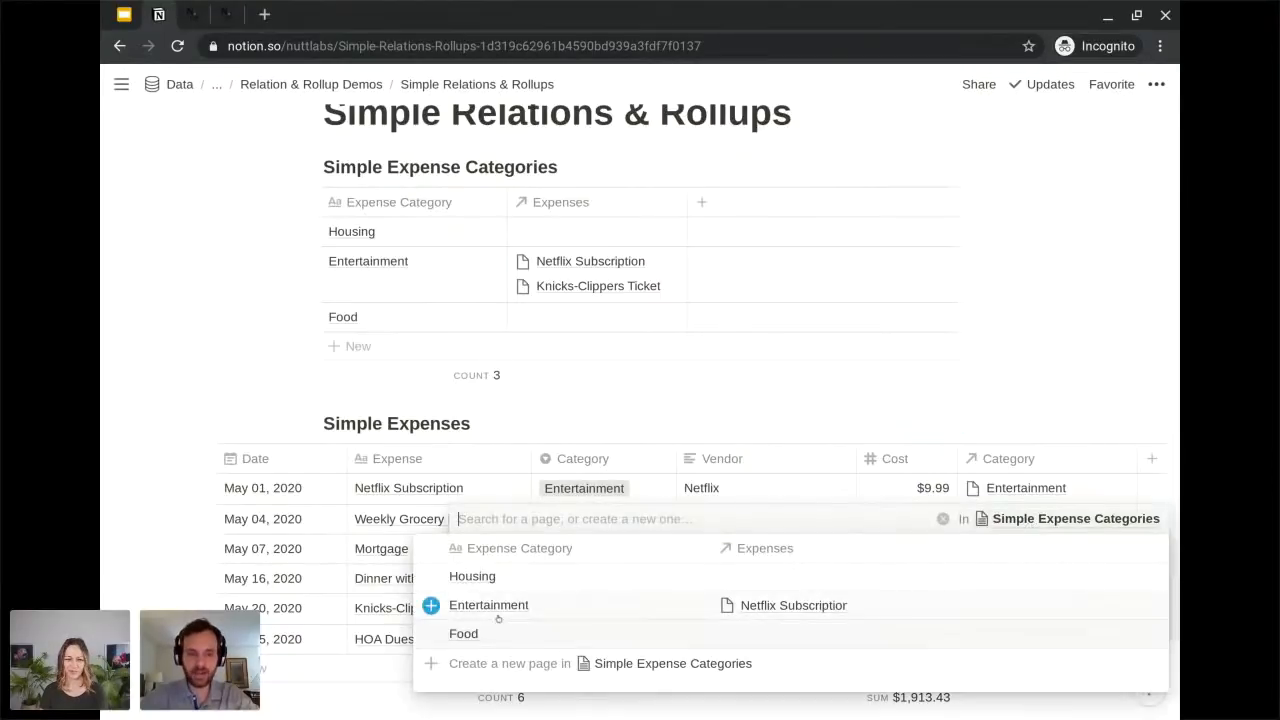
pyautogui.click(470, 633)
pyautogui.press('Escape')
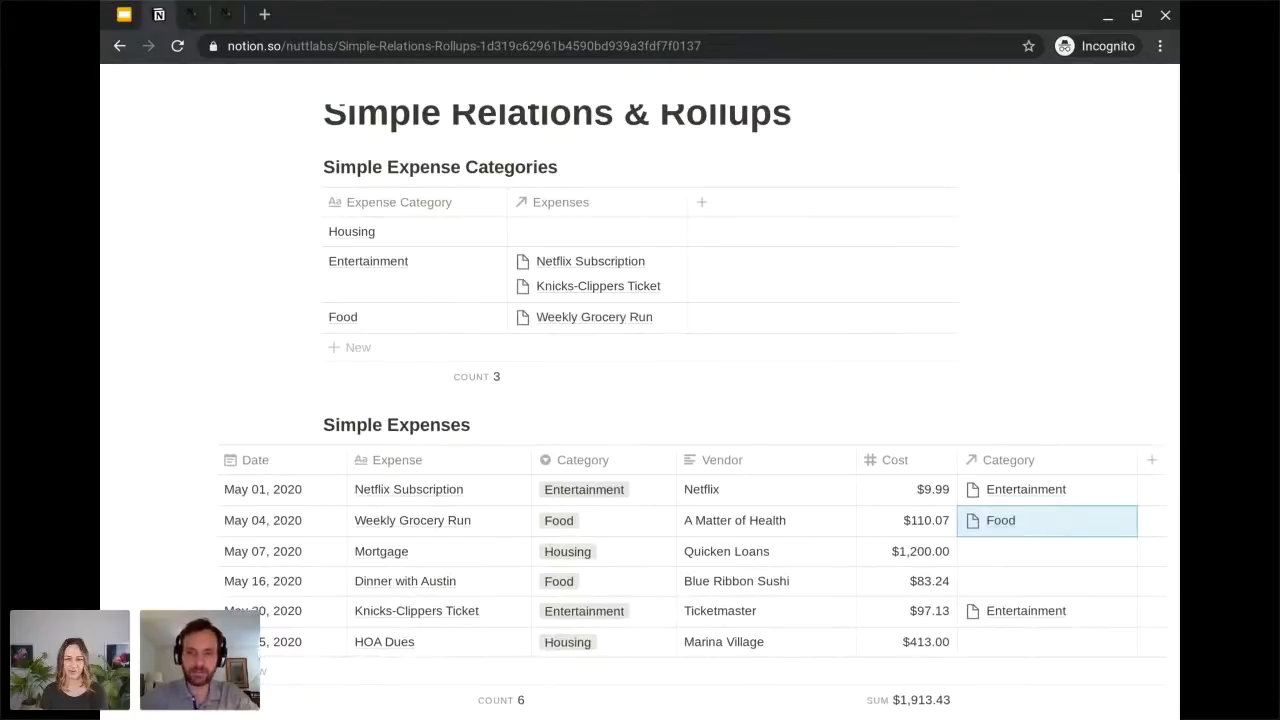
# Copy the Food relation from Weekly Grocery Run into the Category relation of the Dinner with Austin expense.
pyautogui.click(1047, 552)
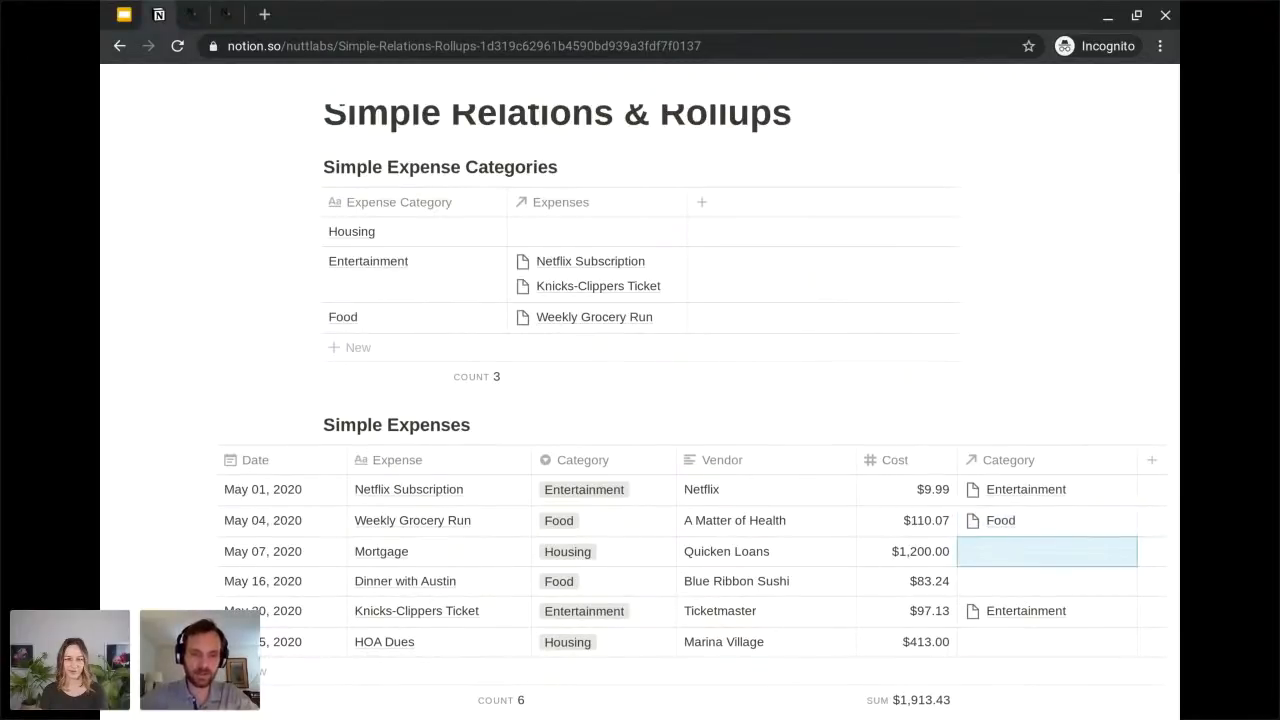
pyautogui.click(1047, 582)
pyautogui.write('Food')
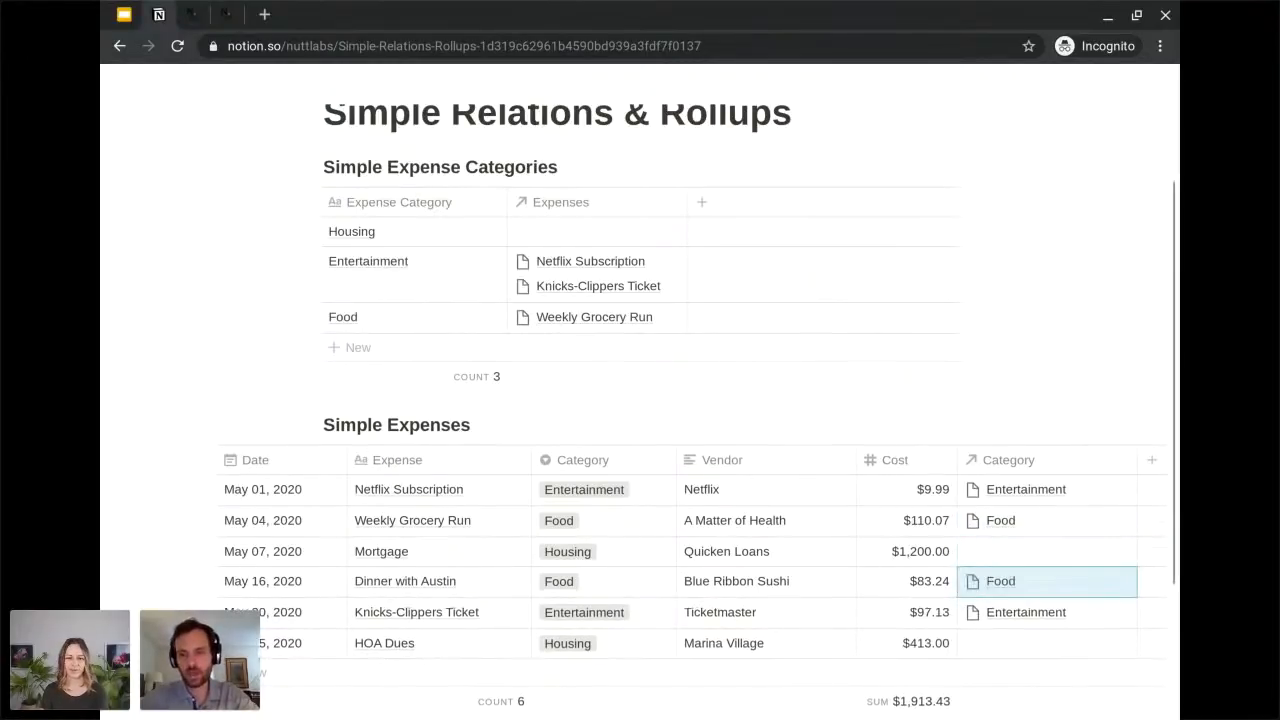
# Link the Mortgage expense to the Housing category through its Category relation.
pyautogui.scroll(-1, 640, 400)
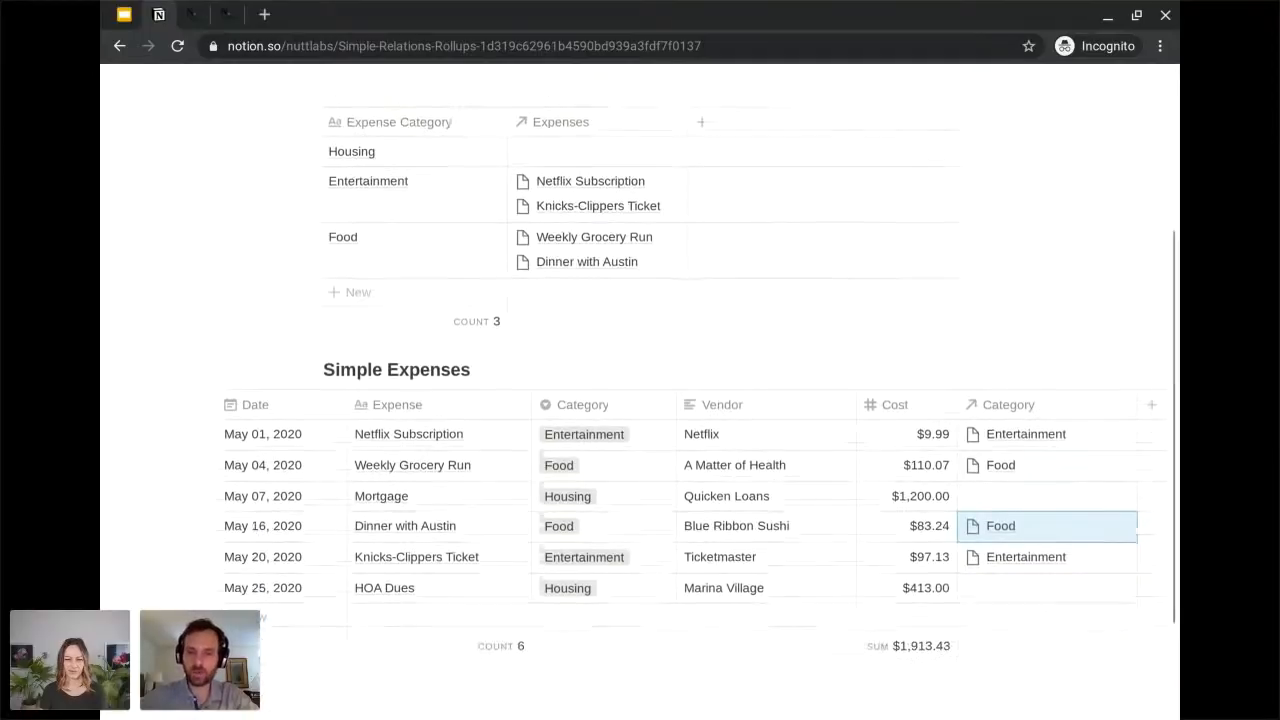
pyautogui.click(1047, 496)
pyautogui.press('Return')
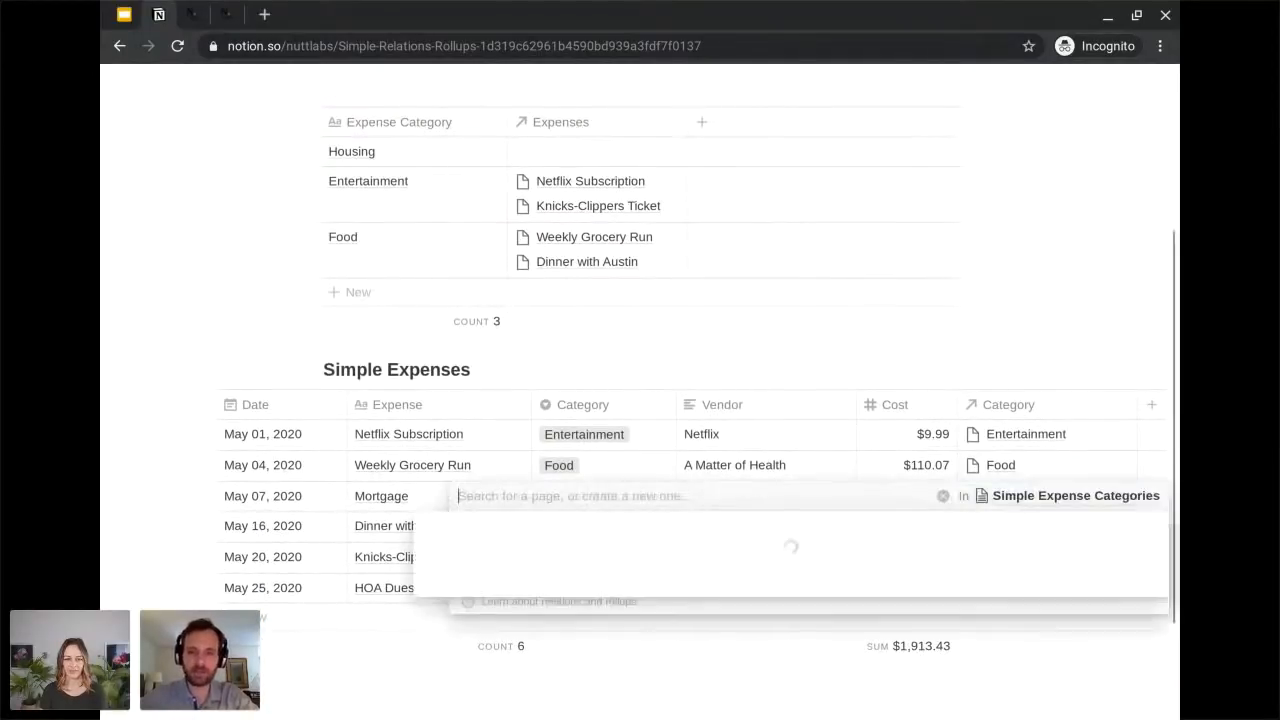
pyautogui.click(475, 553)
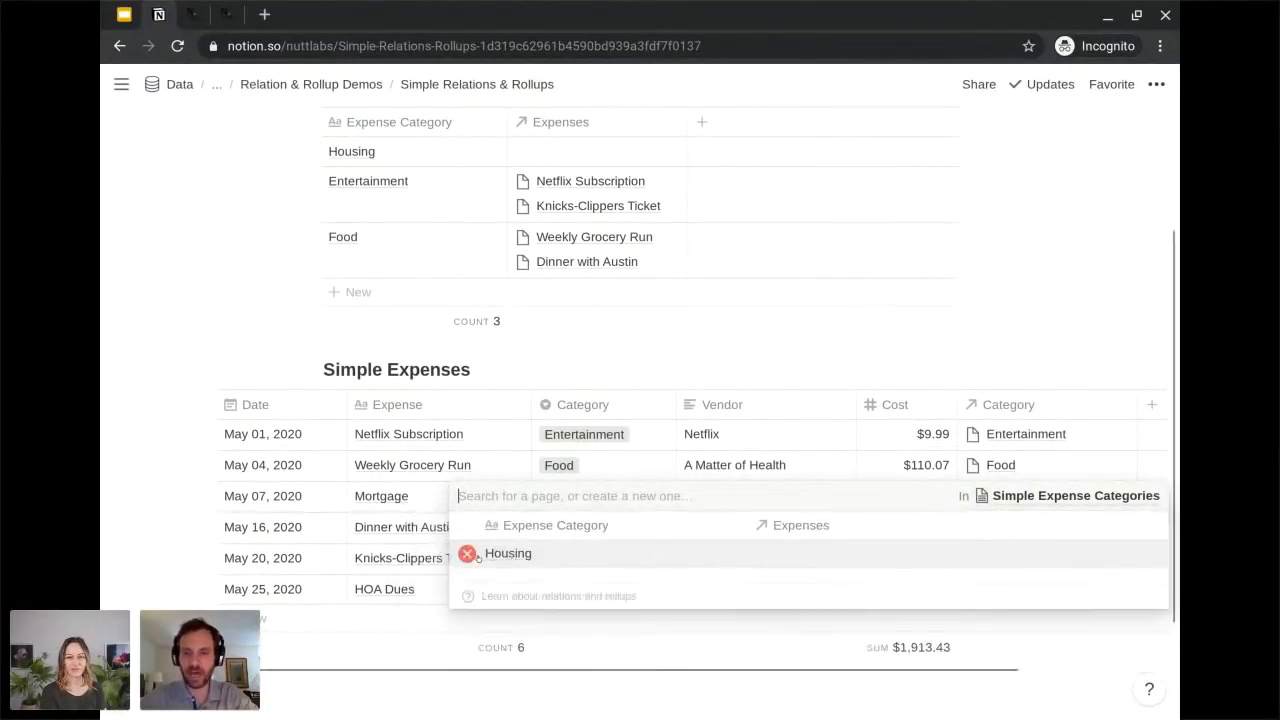
pyautogui.press('Escape')
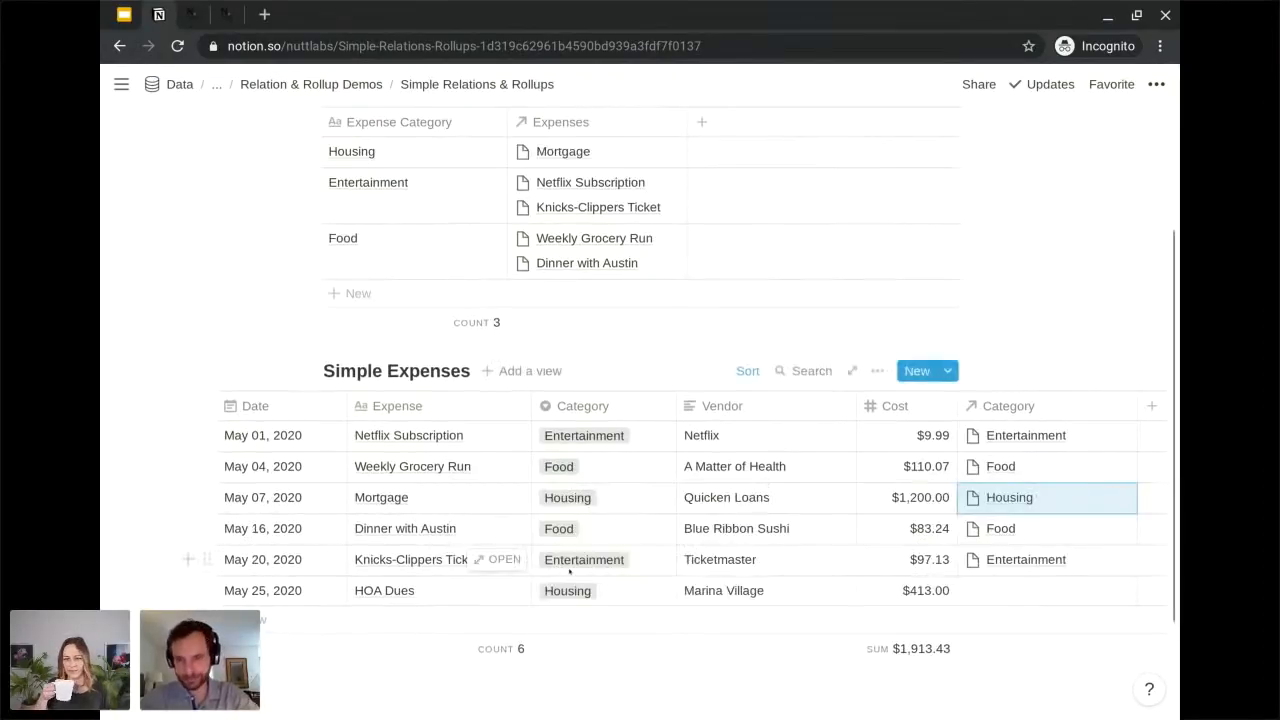
# Copy the Housing relation from Mortgage into the Category relation of the HOA Dues expense.
pyautogui.press('Down')
pyautogui.press('Down')
pyautogui.press('Down')
pyautogui.write('Housing')
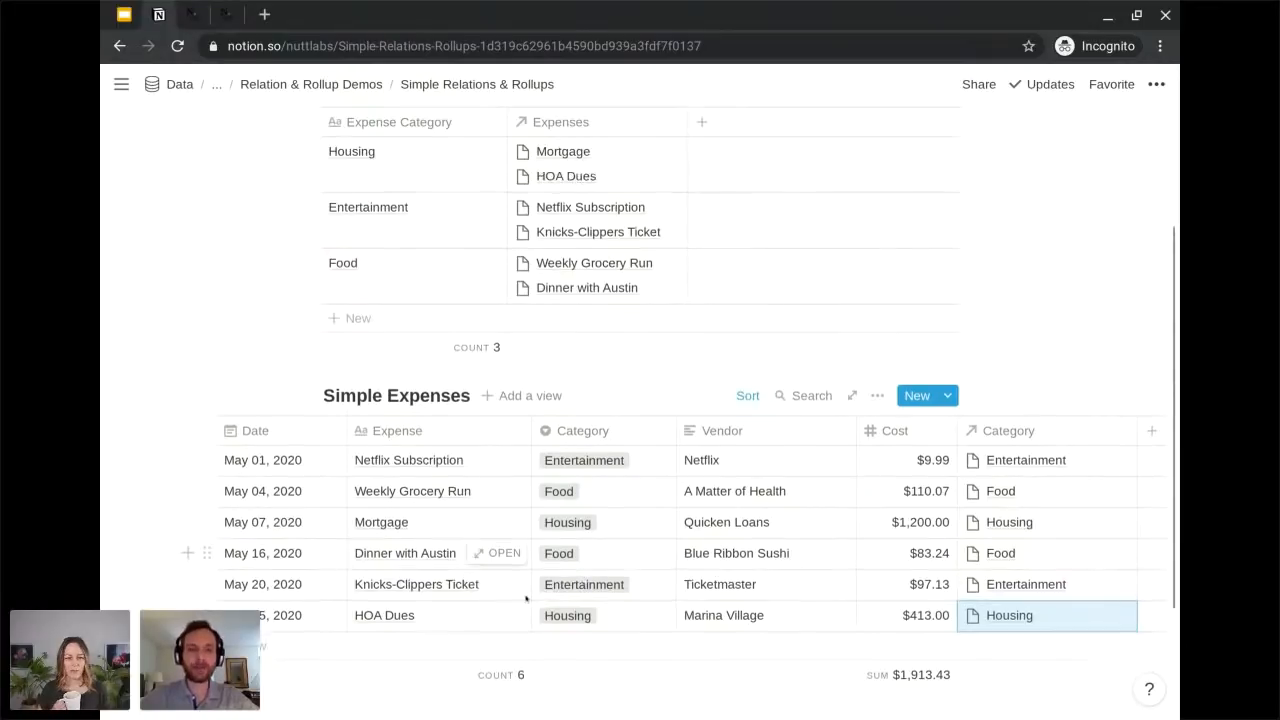
# Inspect the linked page in the Category relation of the Dinner with Austin expense without changing it.
pyautogui.hscroll(-2, 404, 553)
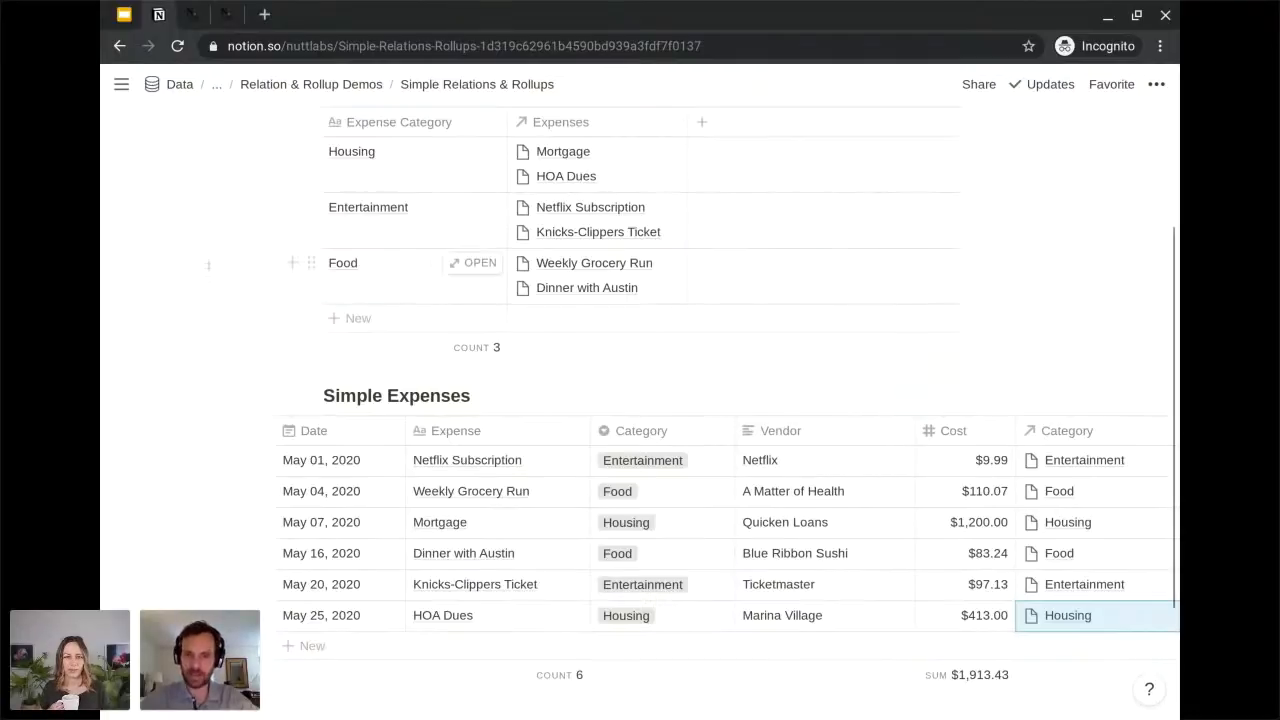
pyautogui.click(1058, 556)
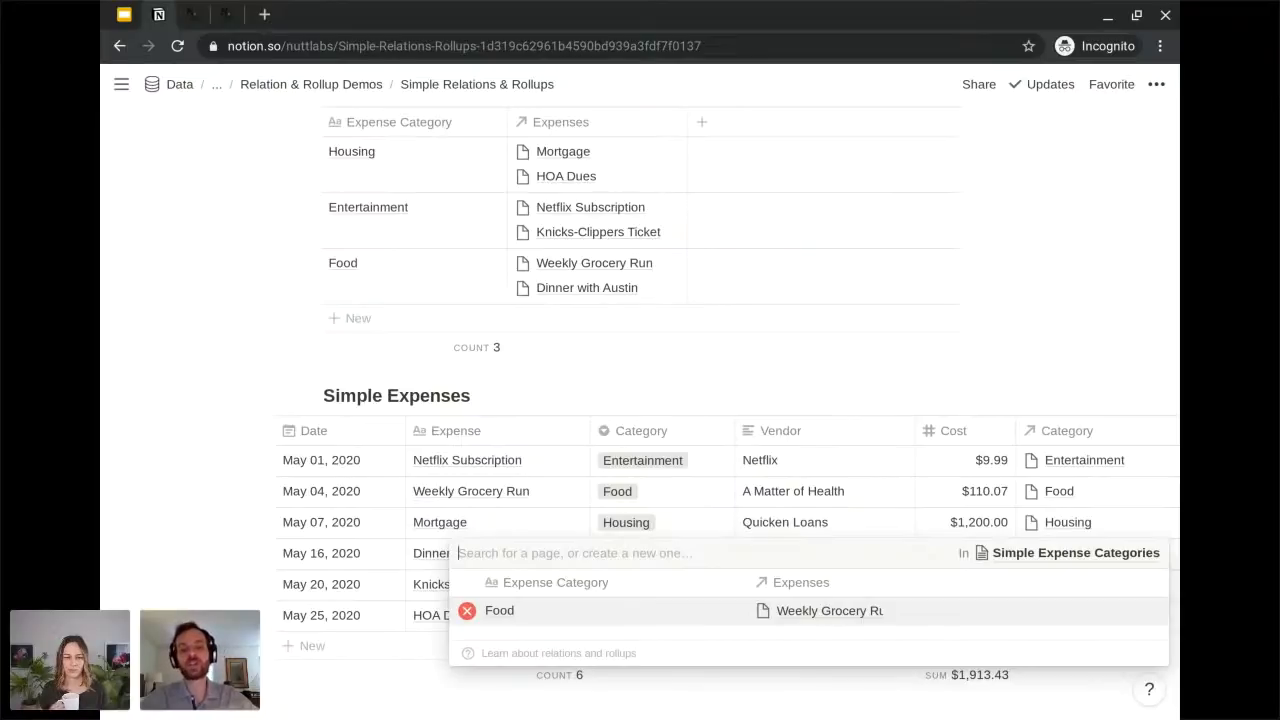
pyautogui.click(190, 470)
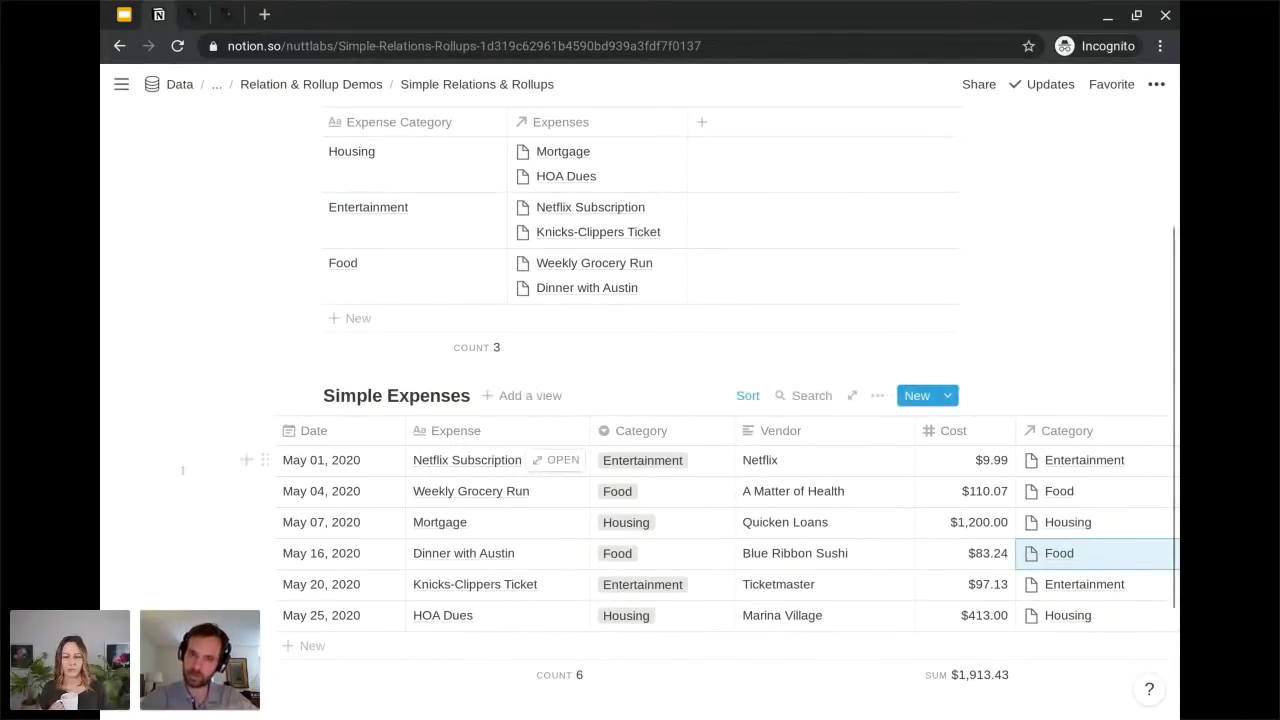
# Turn off cell wrapping for the Simple Expense Categories table.
pyautogui.scroll(1, 182, 470)
pyautogui.scroll(3, 182, 470)
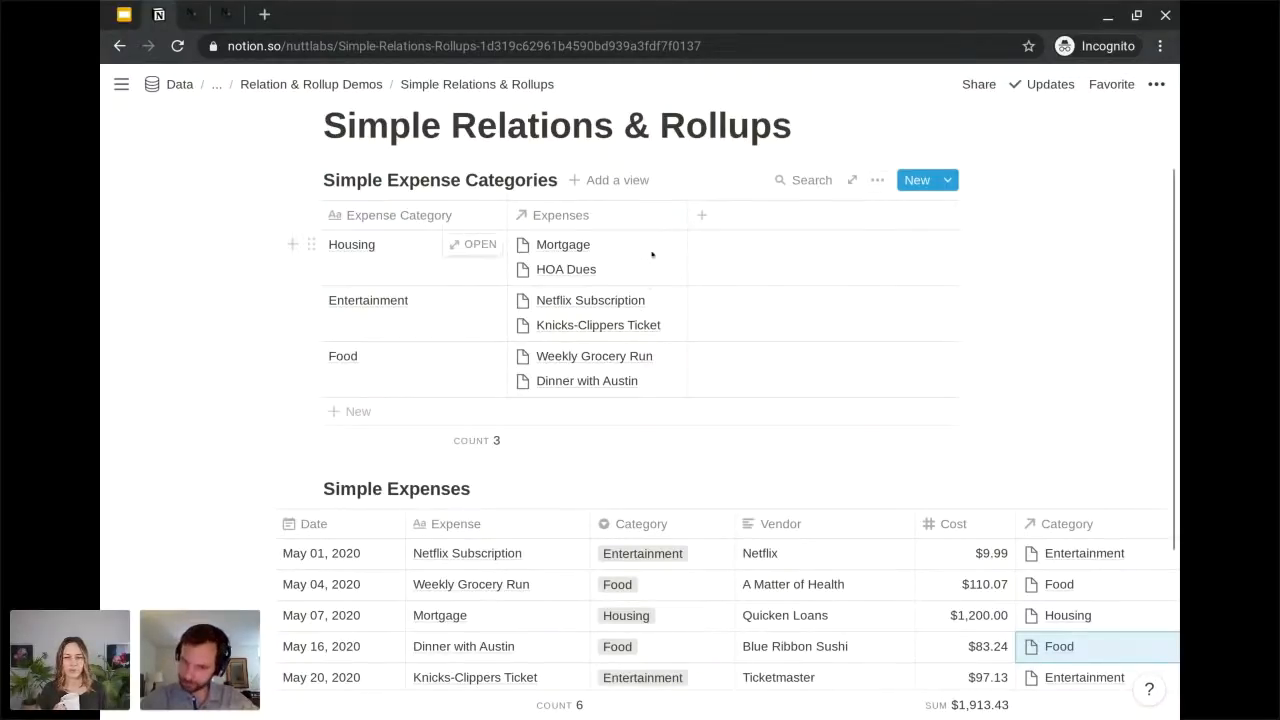
pyautogui.click(872, 180)
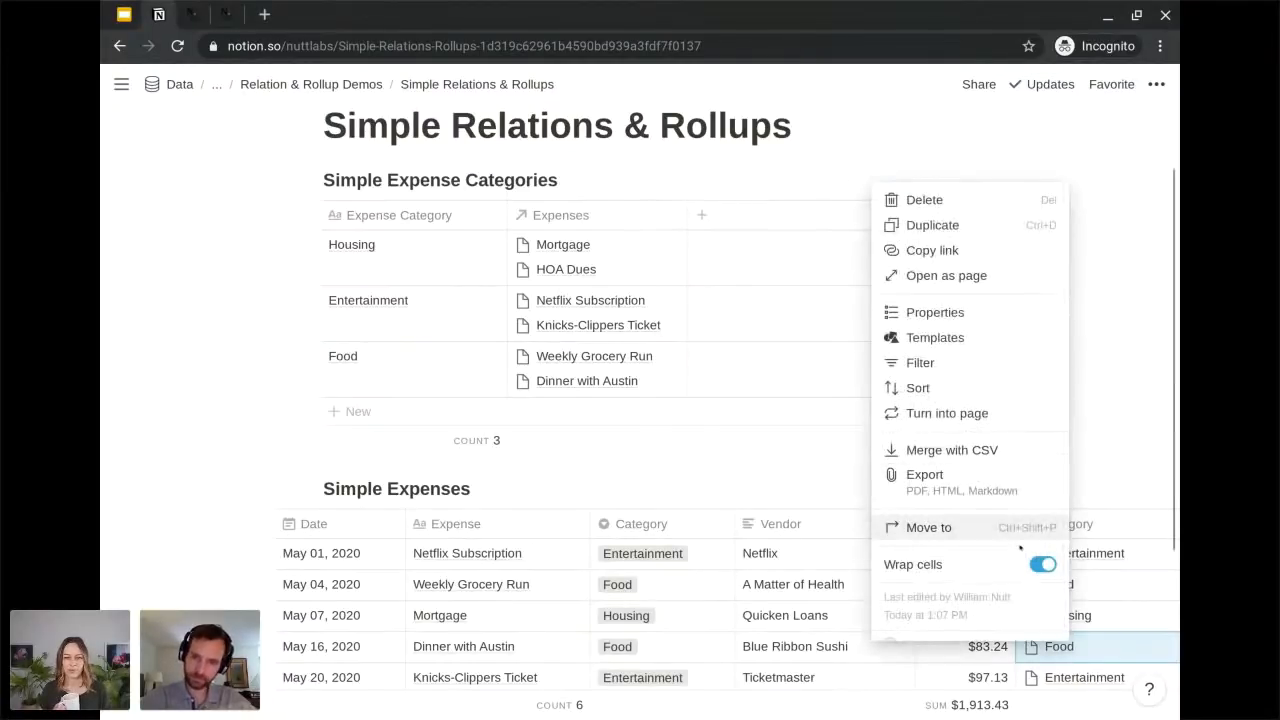
pyautogui.click(1043, 565)
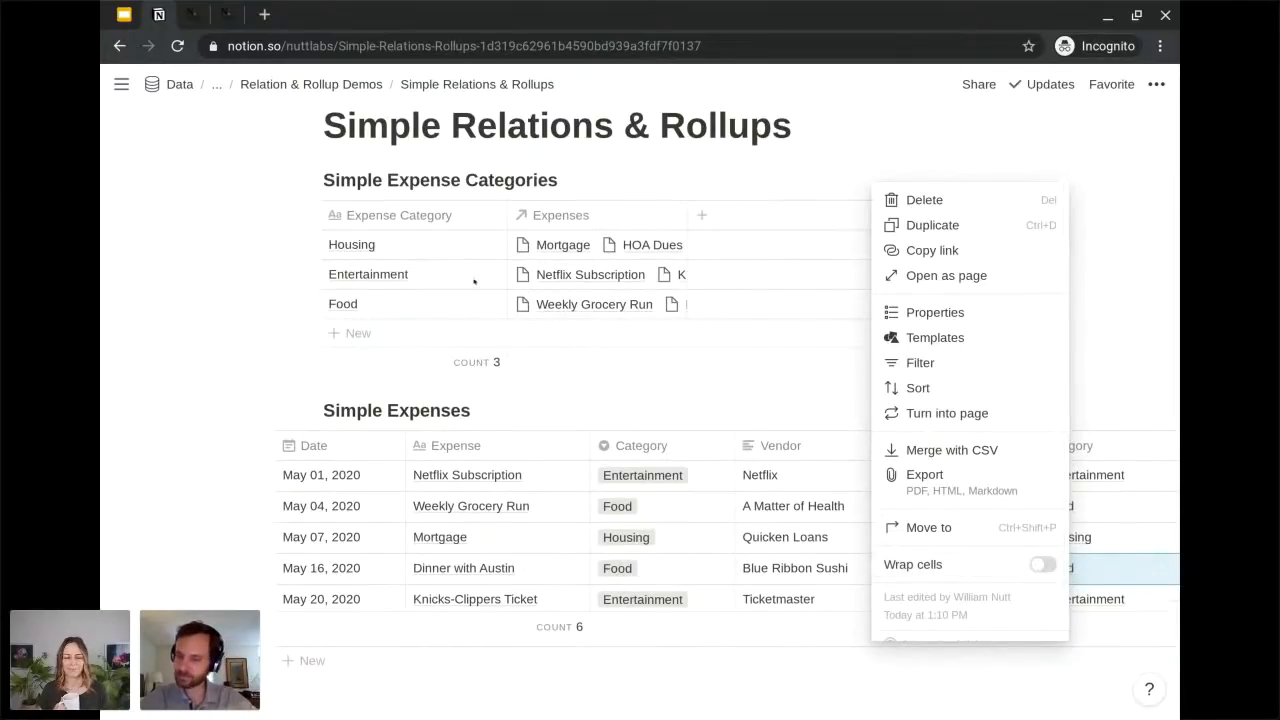
pyautogui.click(250, 306)
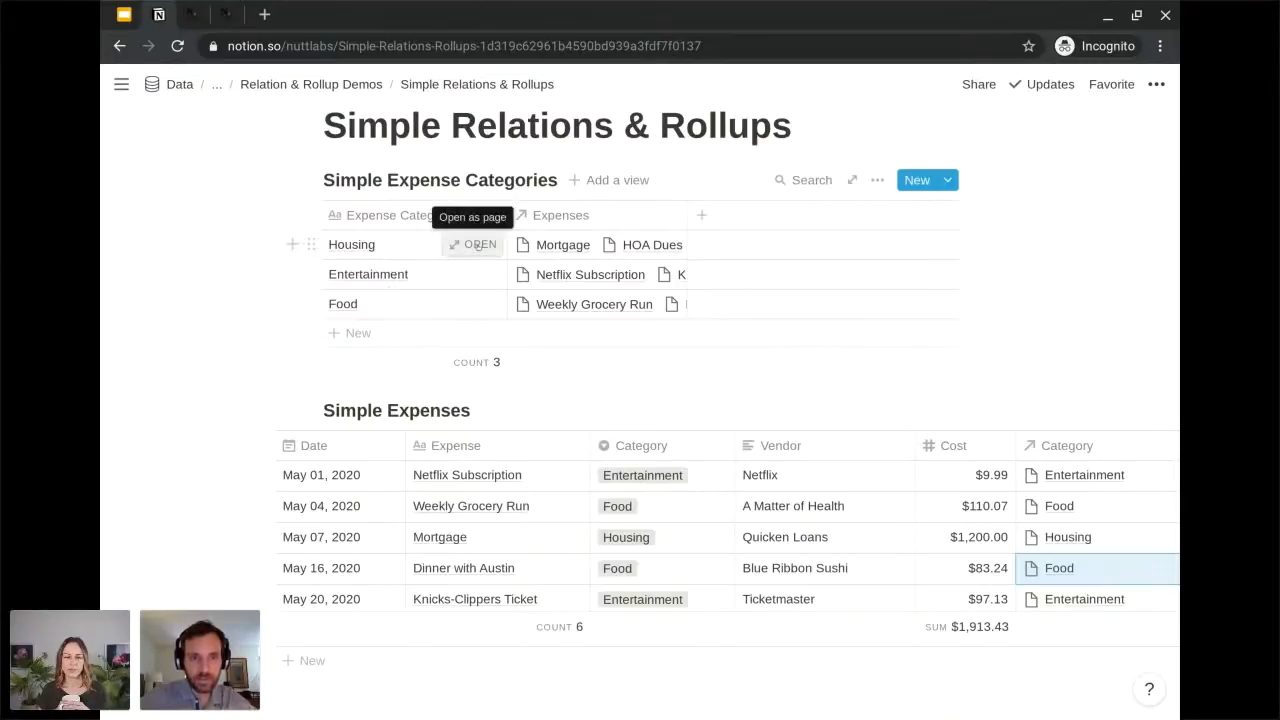
# Open the Housing category as a page and insert a linked database of Simple Expenses in its empty body.
pyautogui.click(478, 245)
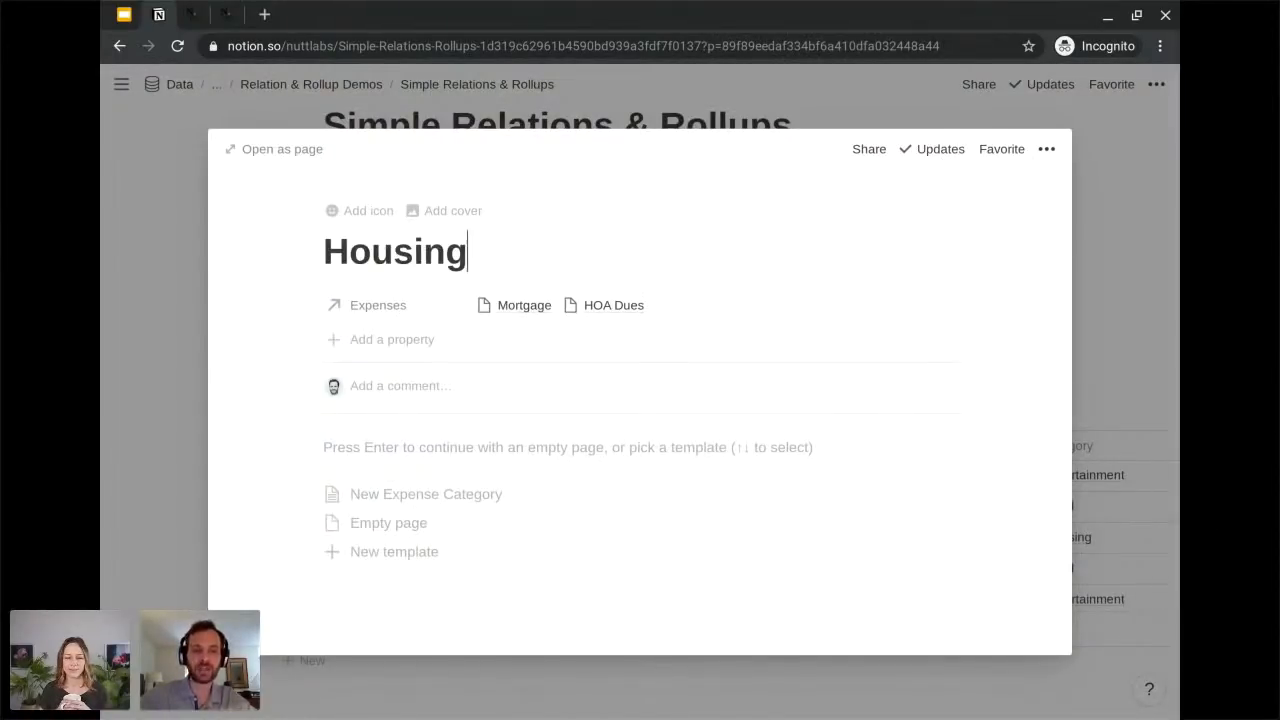
pyautogui.press('Return')
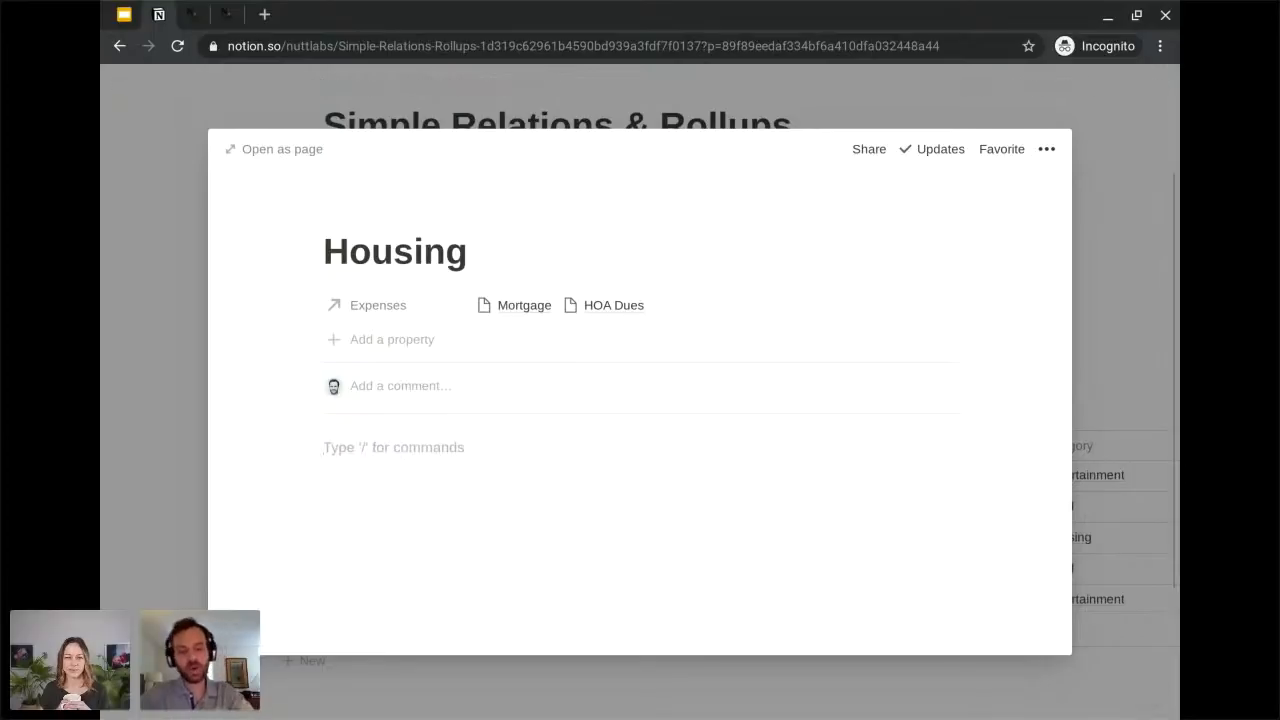
pyautogui.write('/linked')
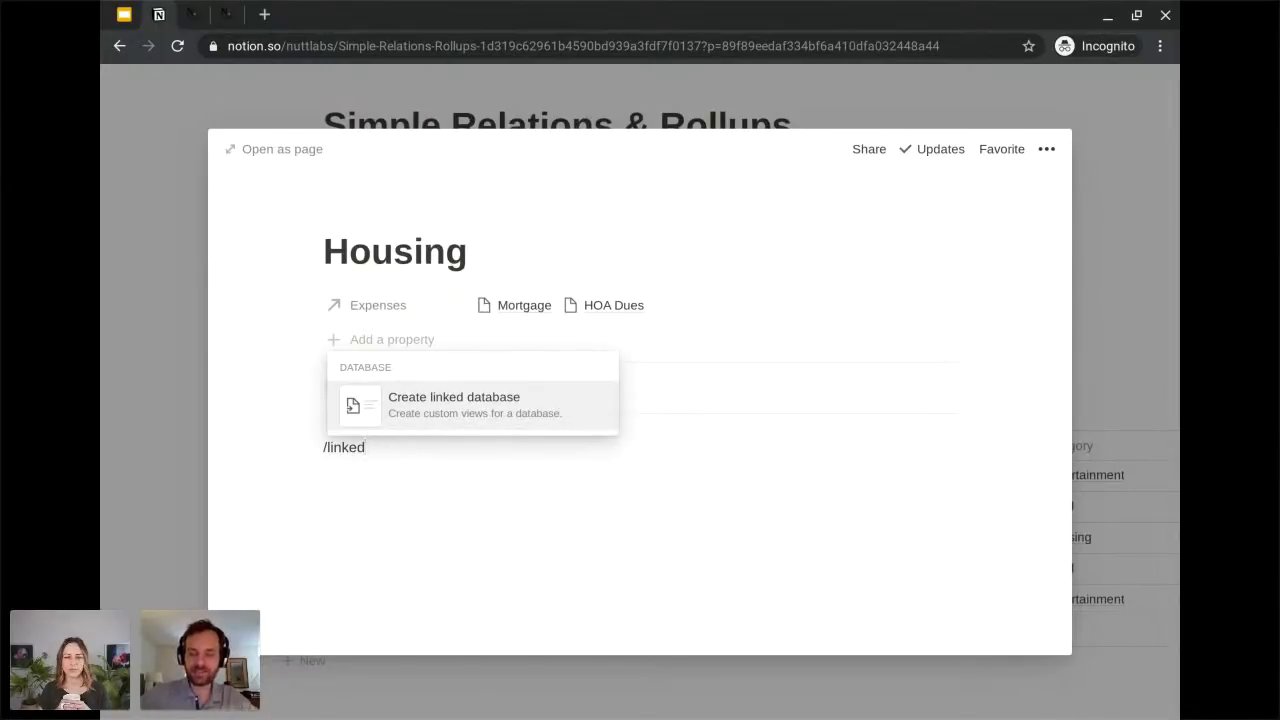
pyautogui.press('Return')
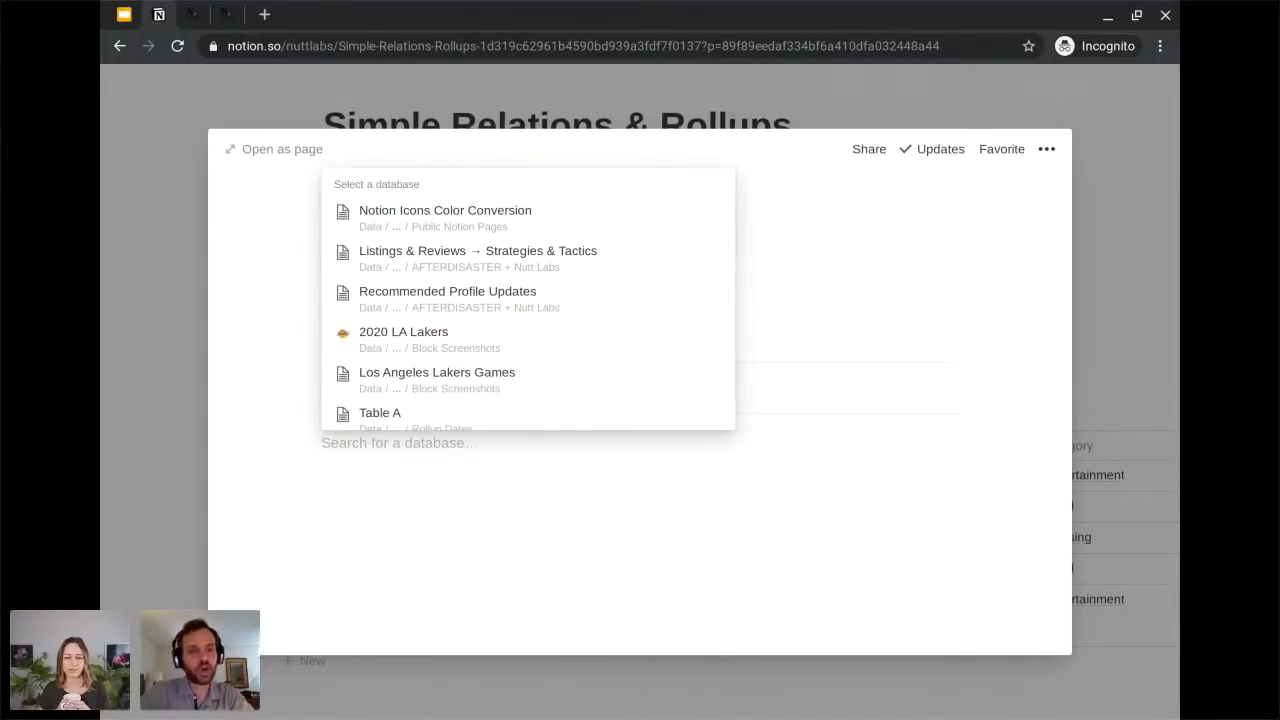
pyautogui.write('simple exp')
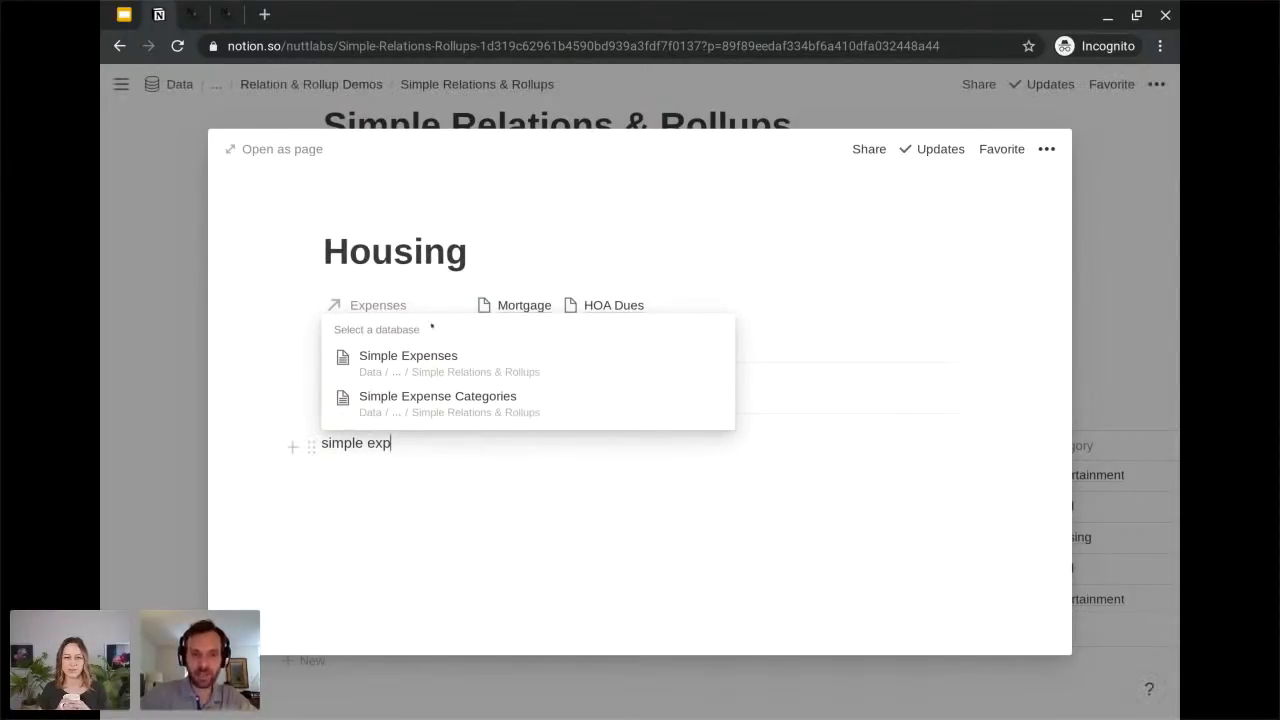
pyautogui.click(403, 371)
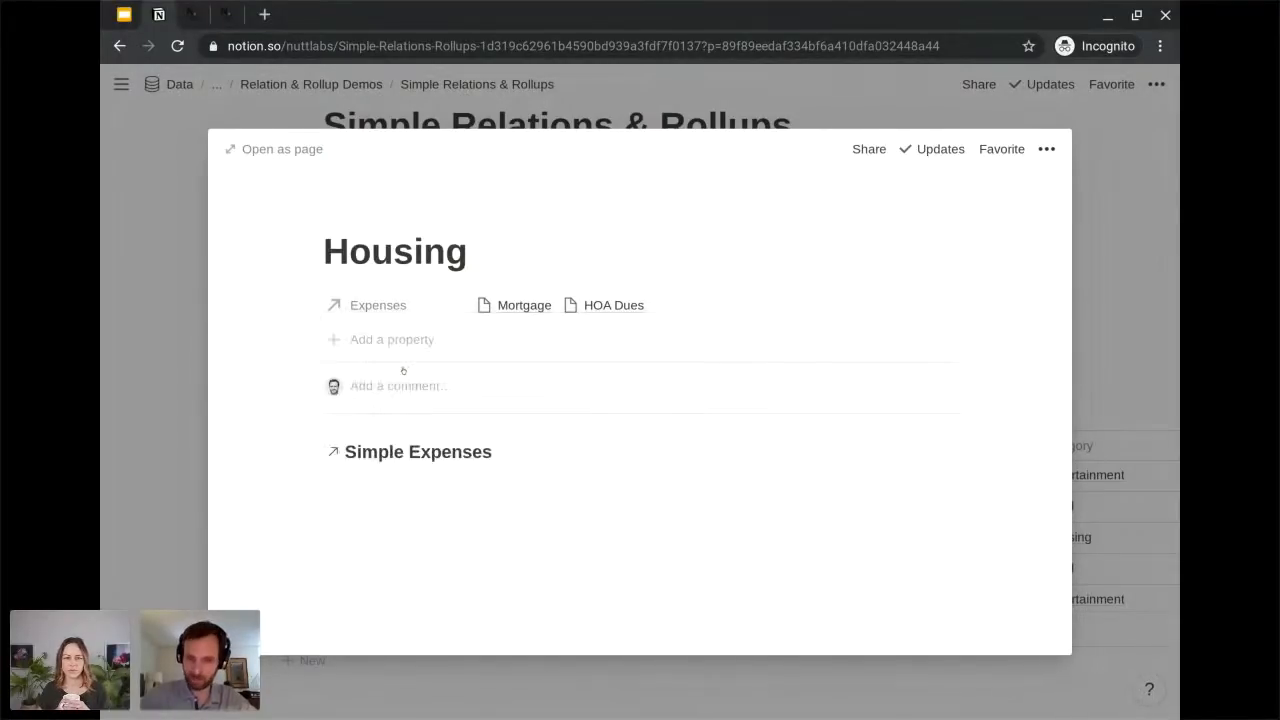
# Filter the linked Simple Expenses database on the Housing page so the Category relation contains Housing.
pyautogui.scroll(-1, 400, 411)
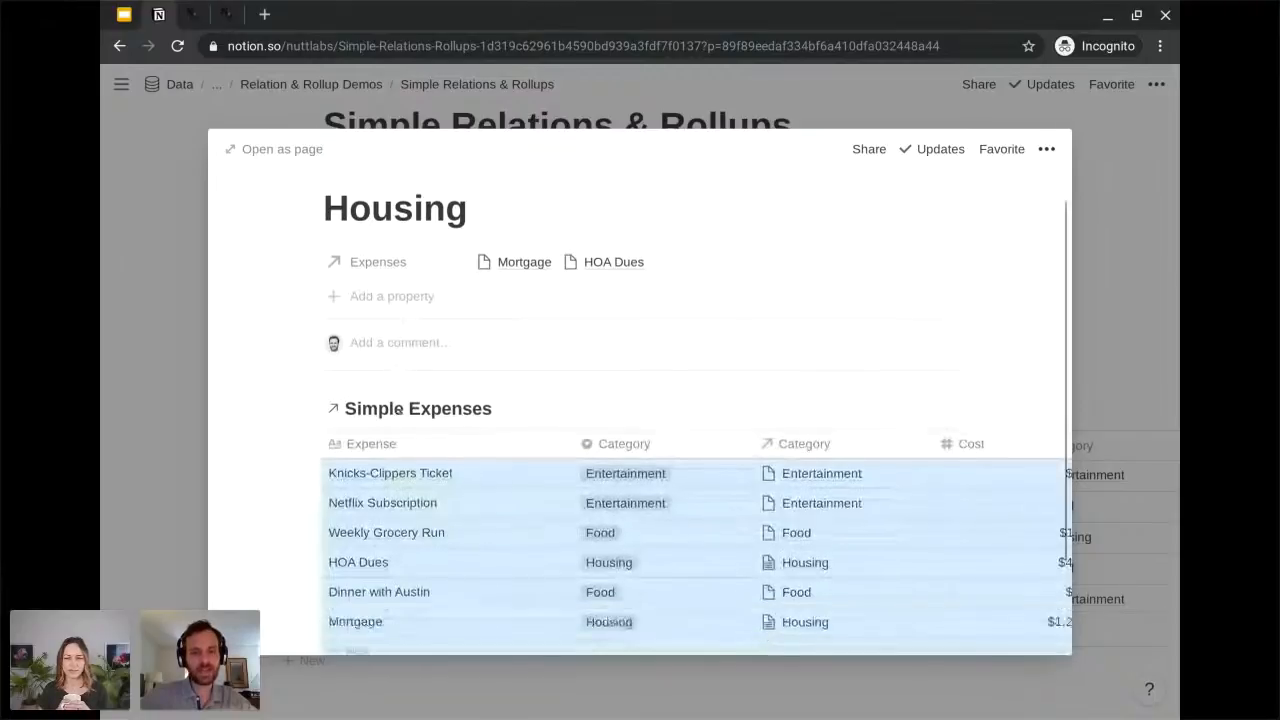
pyautogui.scroll(-2, 400, 411)
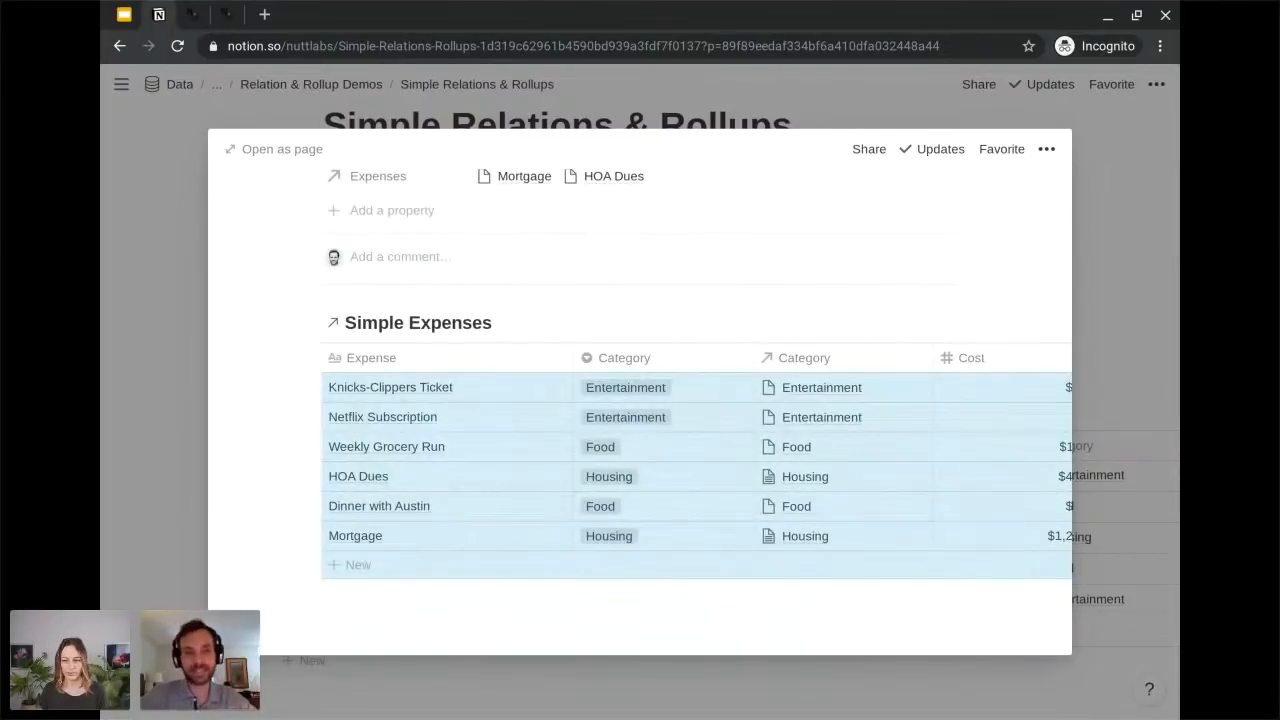
pyautogui.scroll(-1, 458, 446)
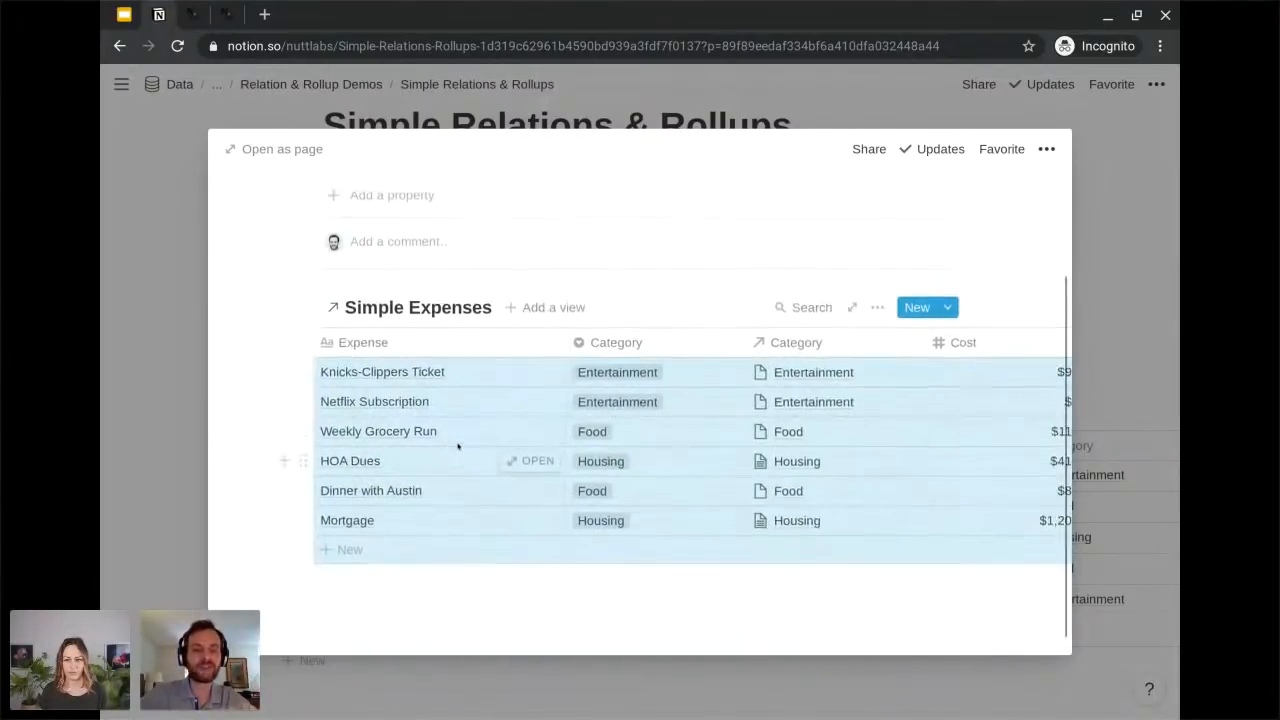
pyautogui.scroll(1, 458, 446)
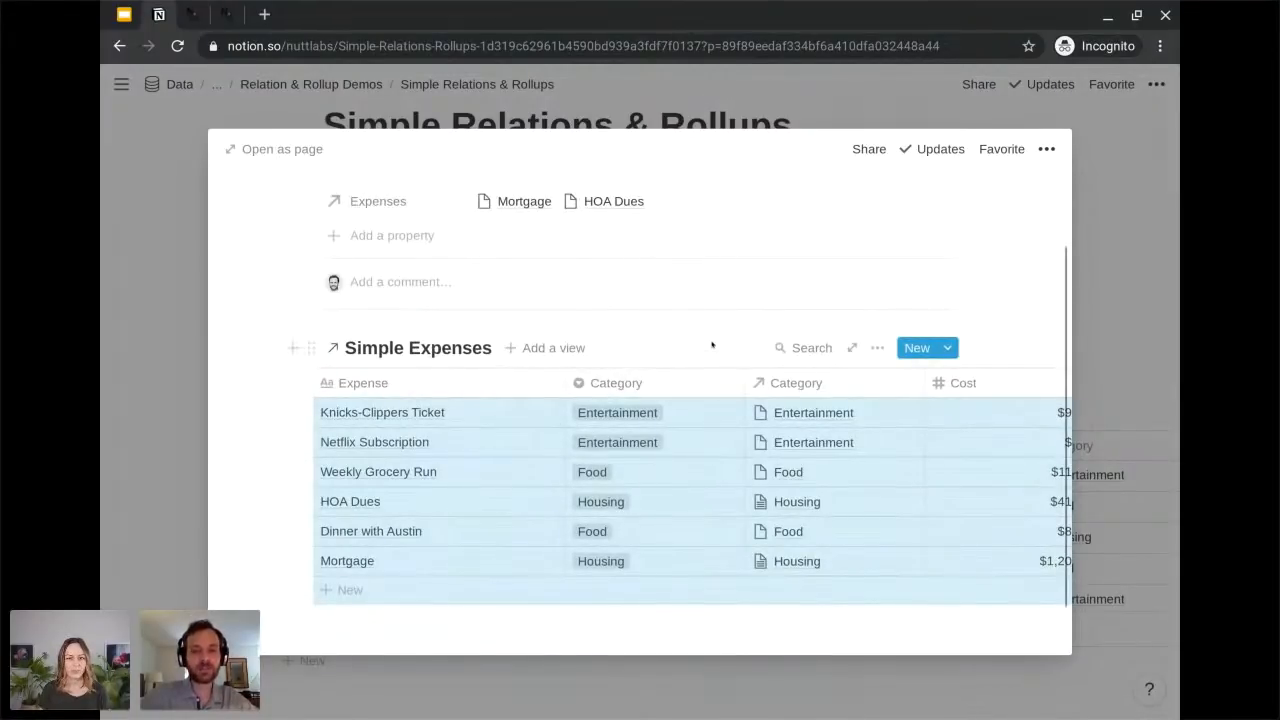
pyautogui.scroll(2, 712, 344)
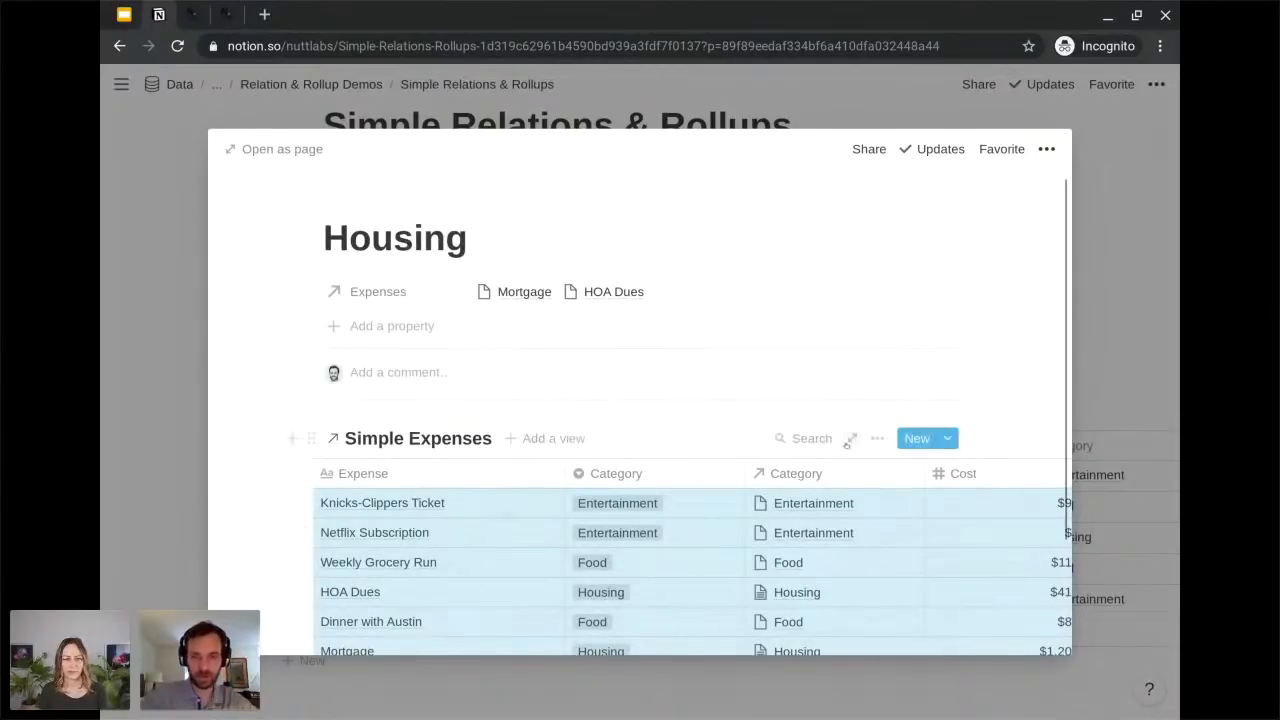
pyautogui.click(877, 438)
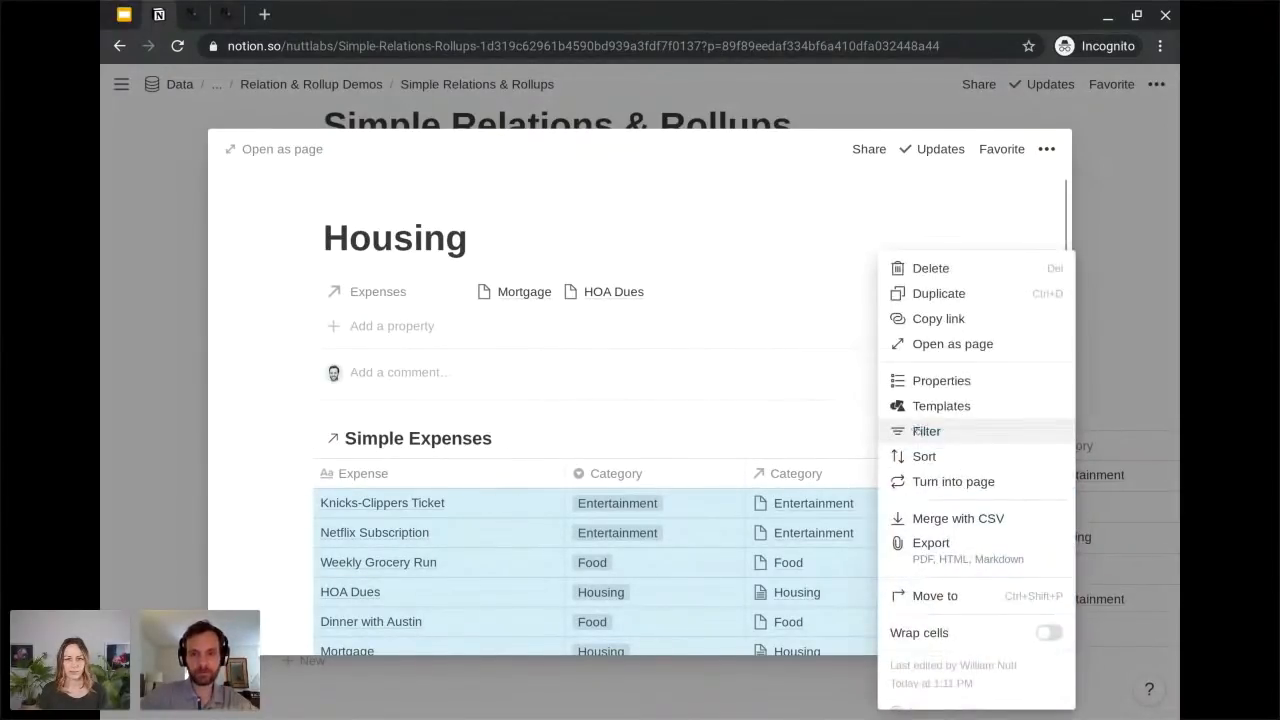
pyautogui.click(917, 432)
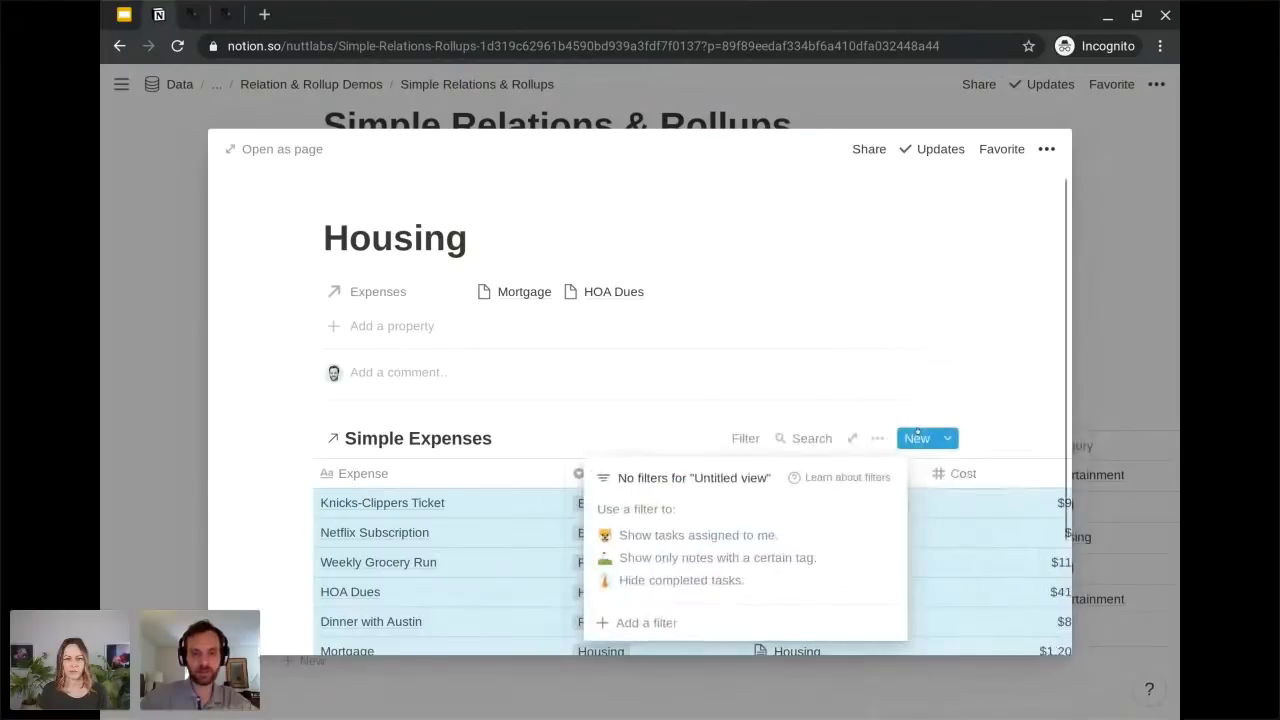
pyautogui.click(651, 623)
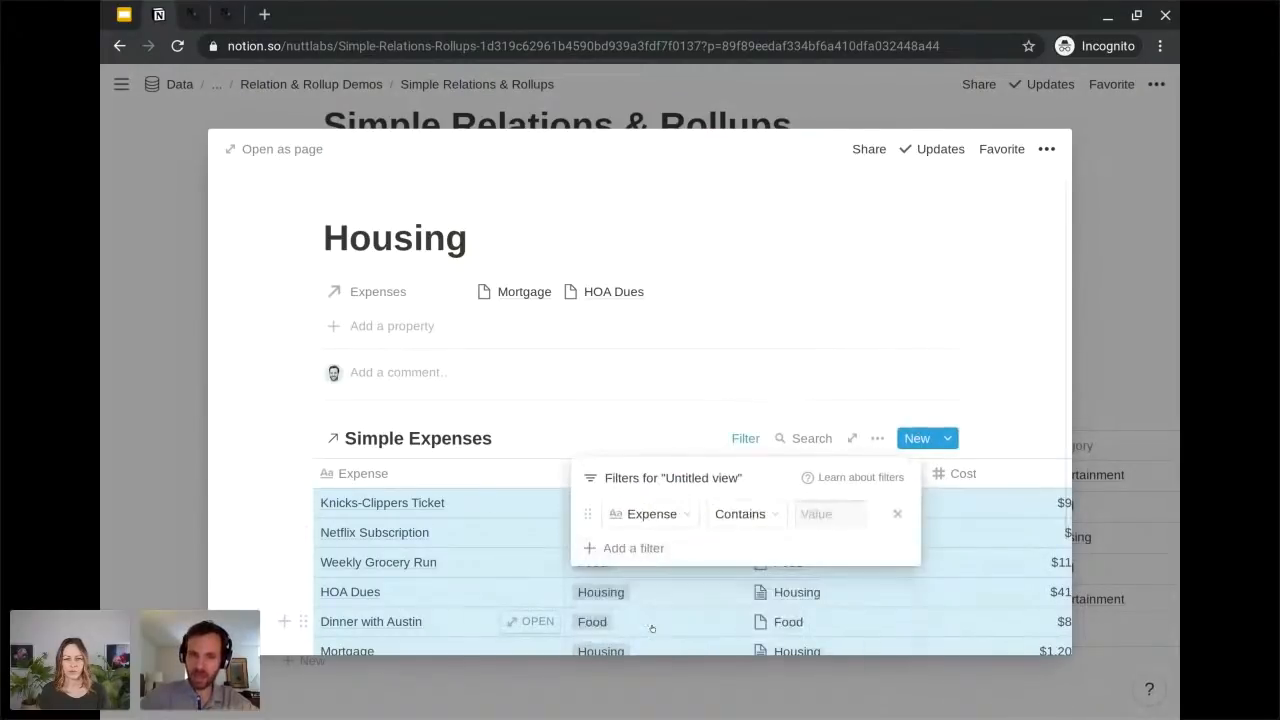
pyautogui.click(664, 514)
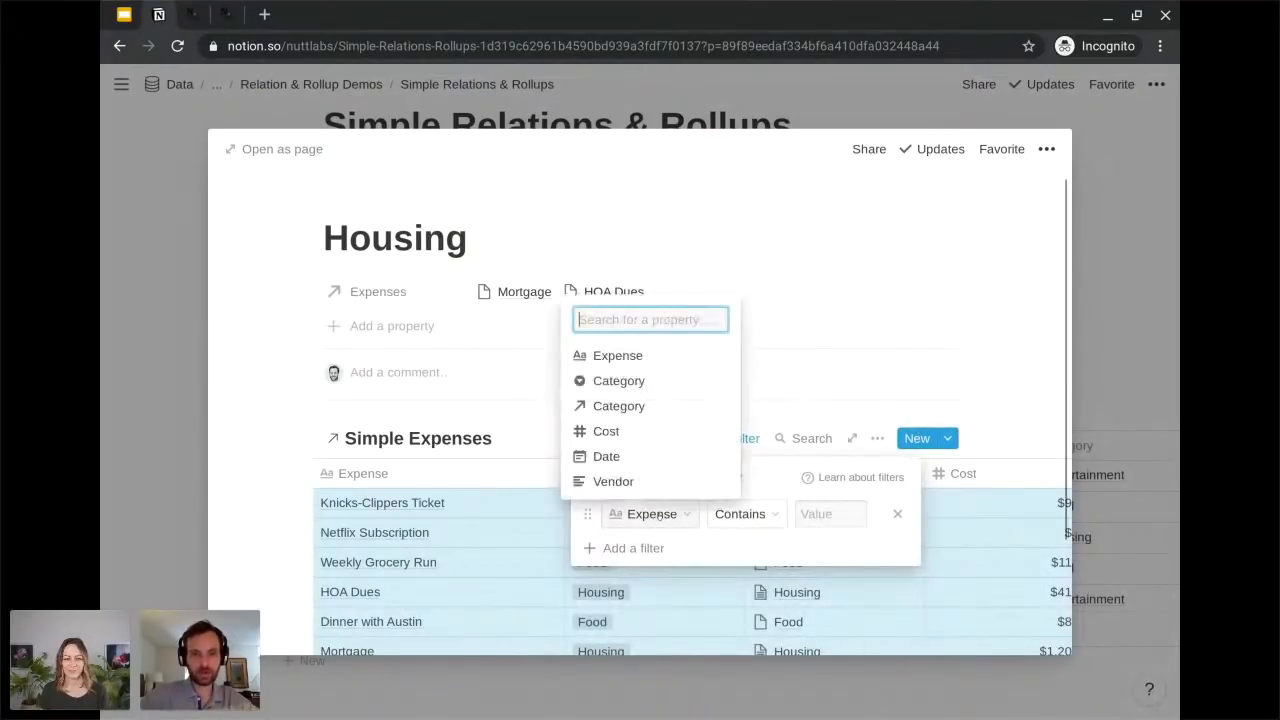
pyautogui.click(614, 411)
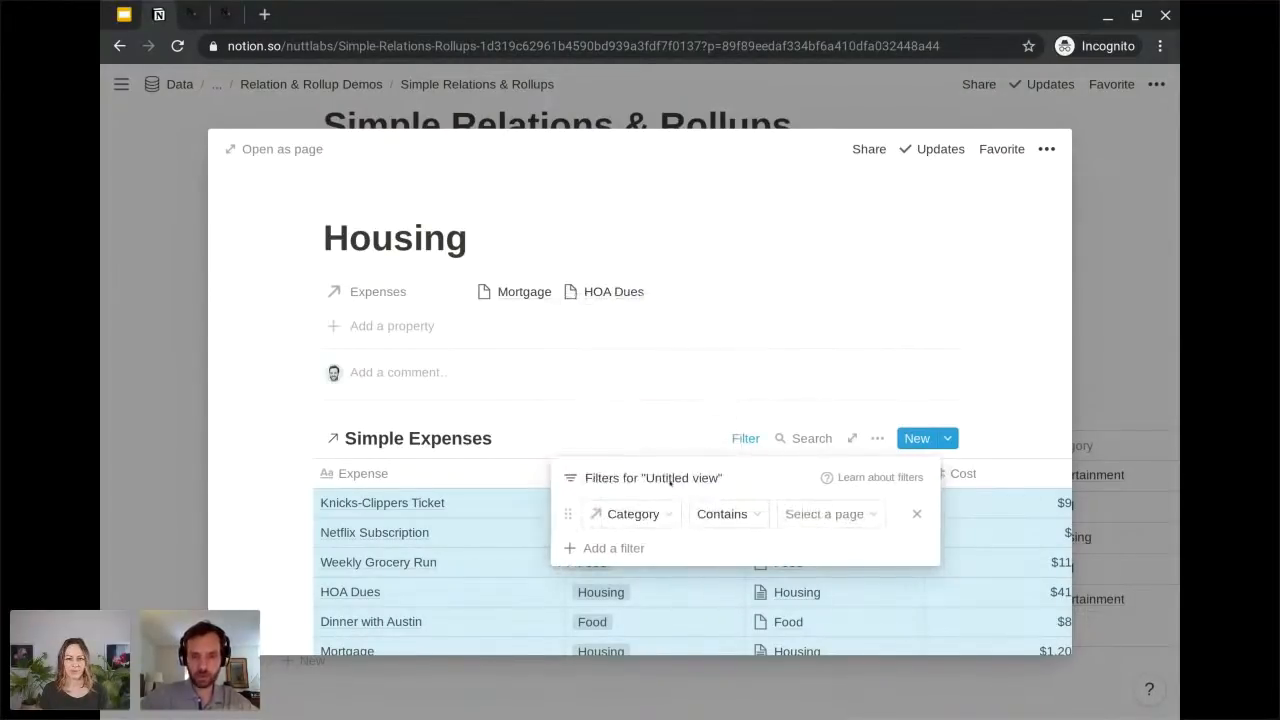
pyautogui.click(826, 516)
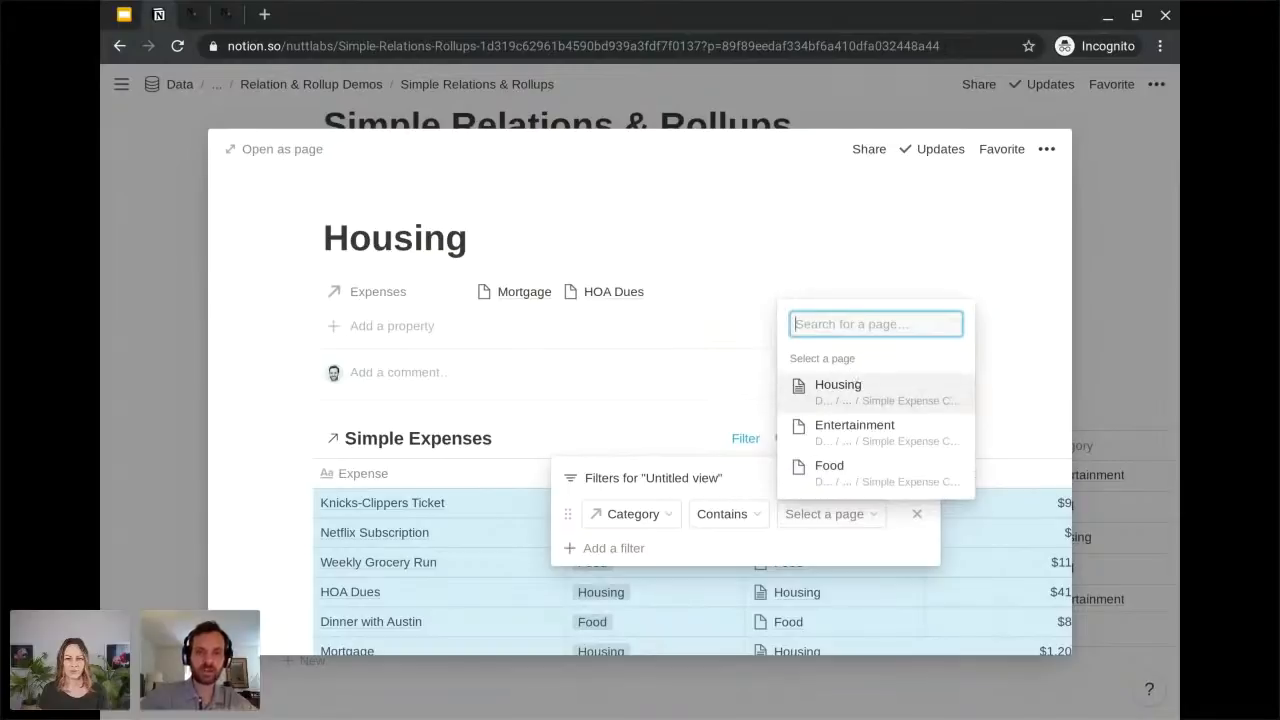
pyautogui.press('Return')
pyautogui.click(277, 488)
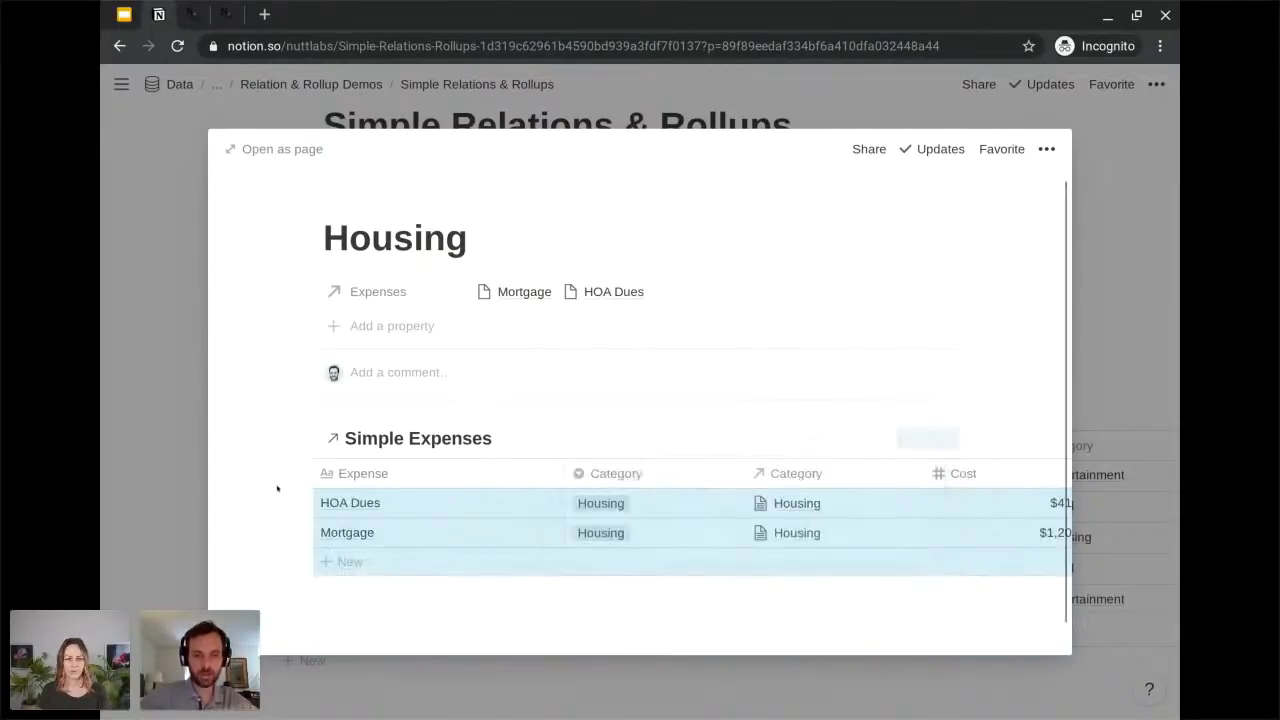
pyautogui.scroll(-1, 277, 488)
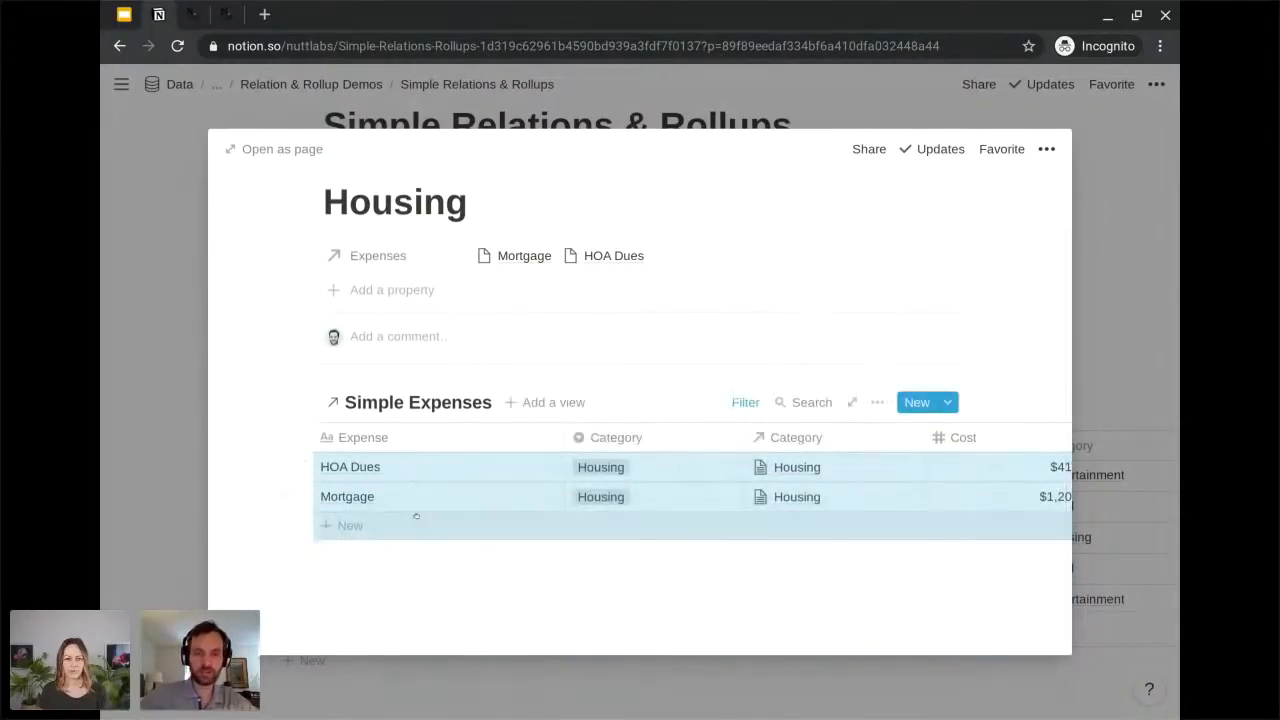
pyautogui.click(530, 611)
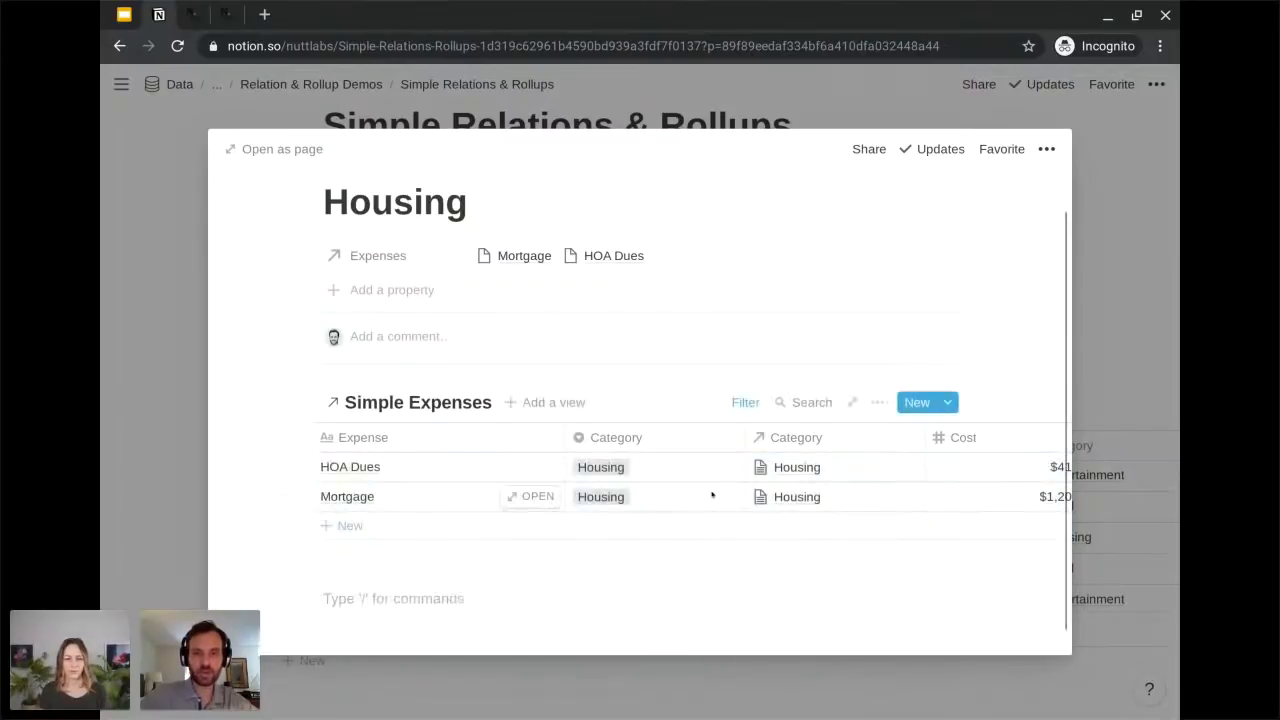
pyautogui.hscroll(2, 807, 487)
pyautogui.hscroll(-2, 809, 494)
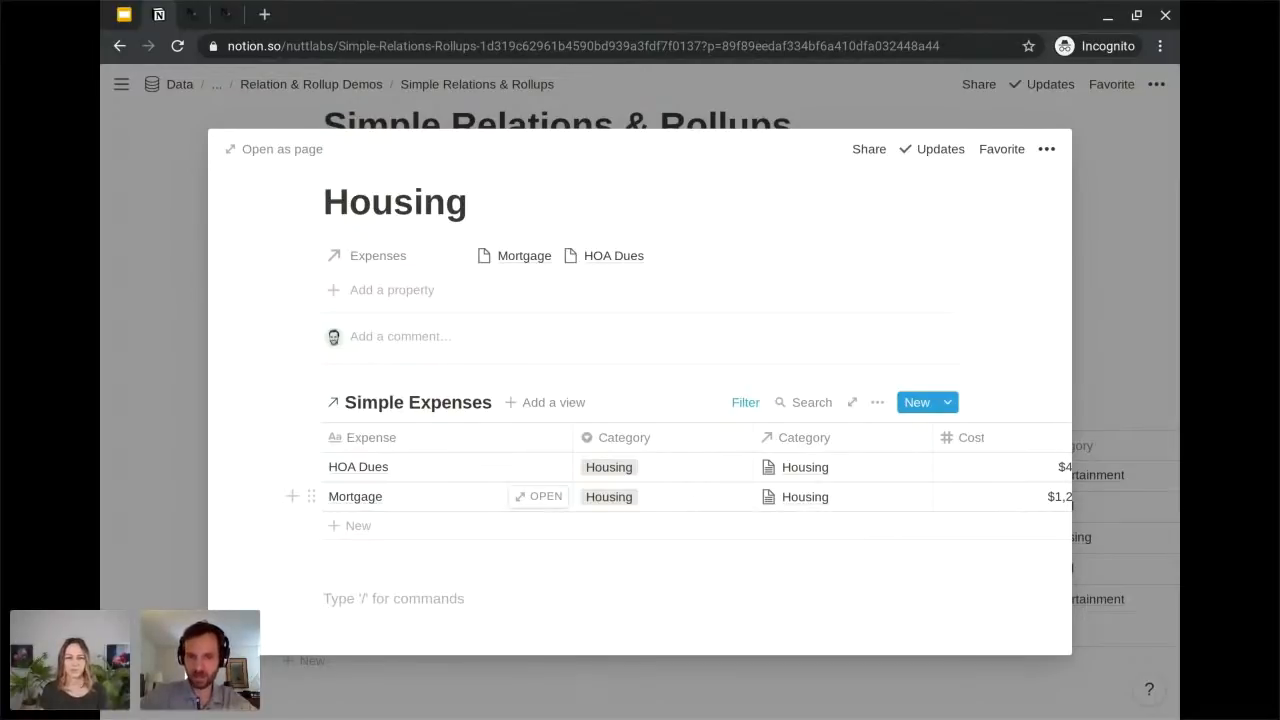
# Delete the linked Simple Expenses database from the Housing page, clear the leftover empty block and close the page.
pyautogui.scroll(1, 640, 450)
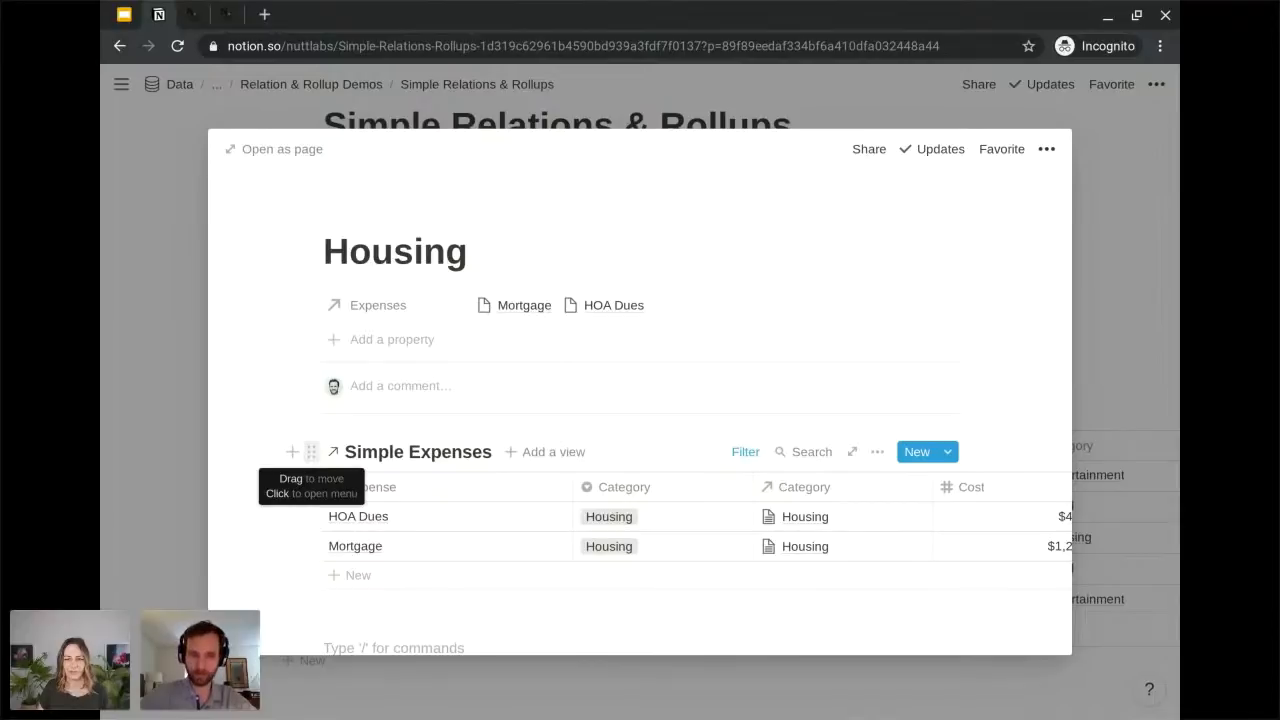
pyautogui.click(311, 452)
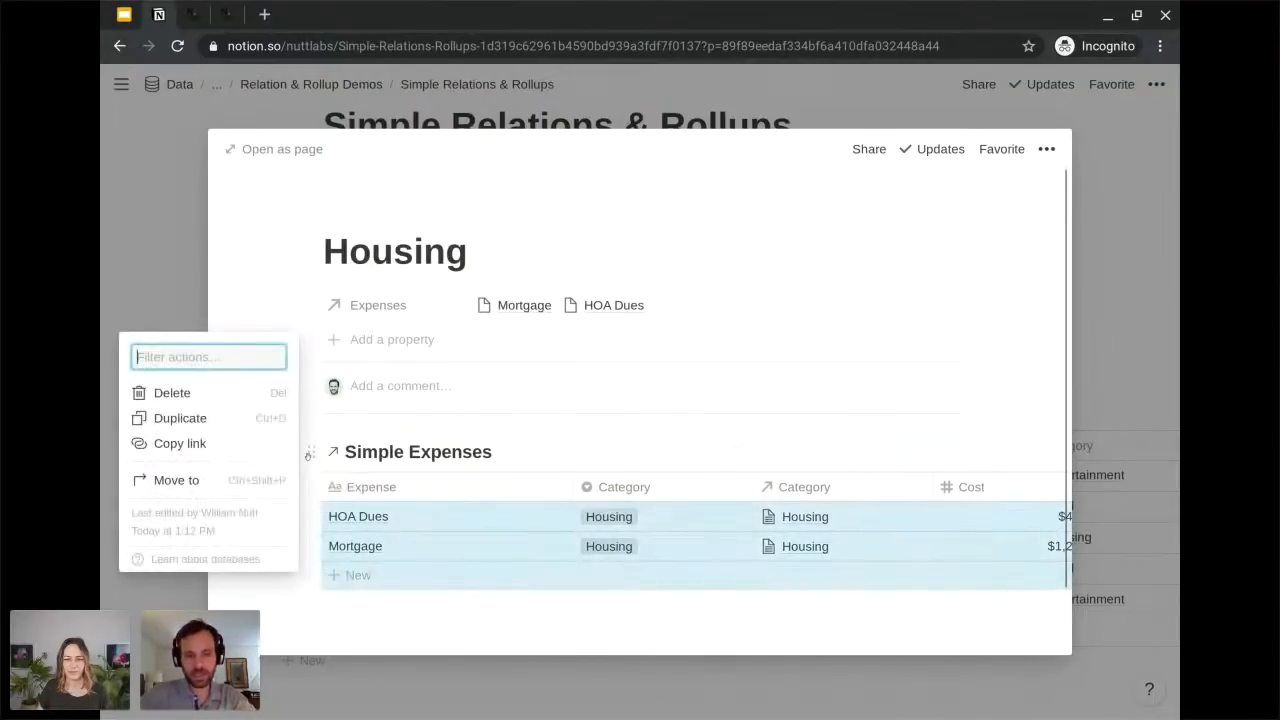
pyautogui.press('Delete')
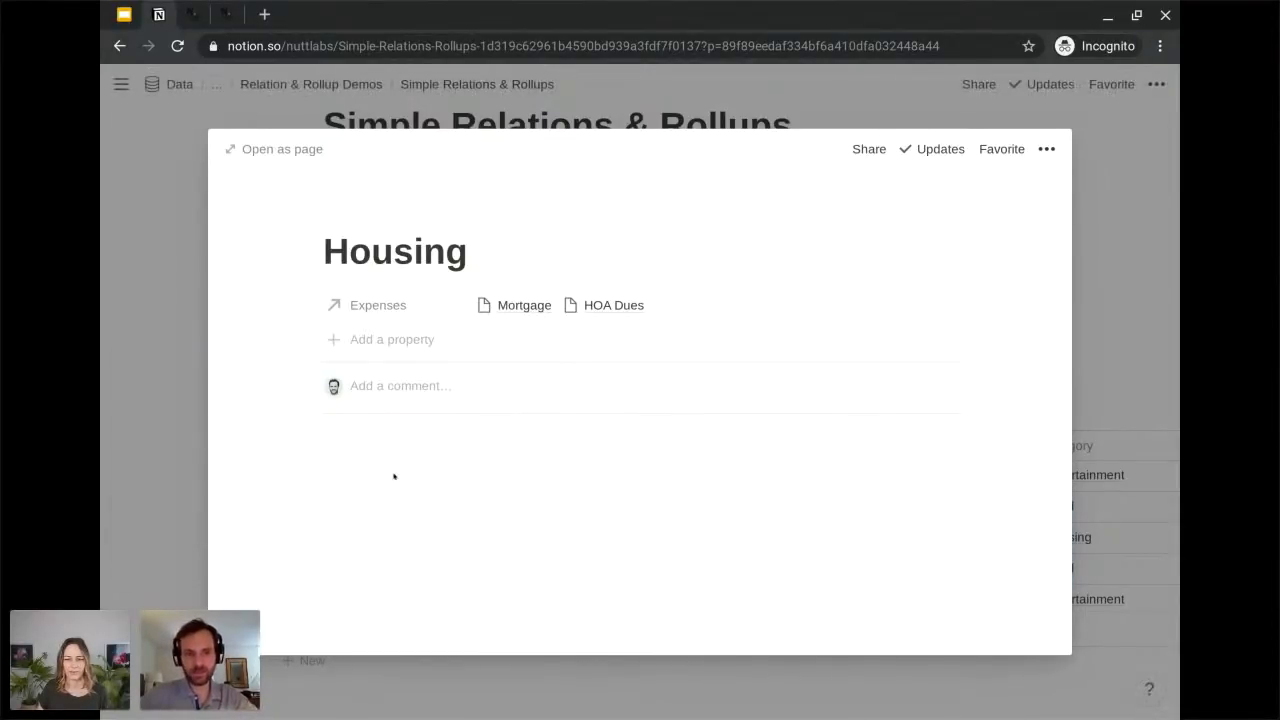
pyautogui.click(393, 476)
pyautogui.press('BackSpace')
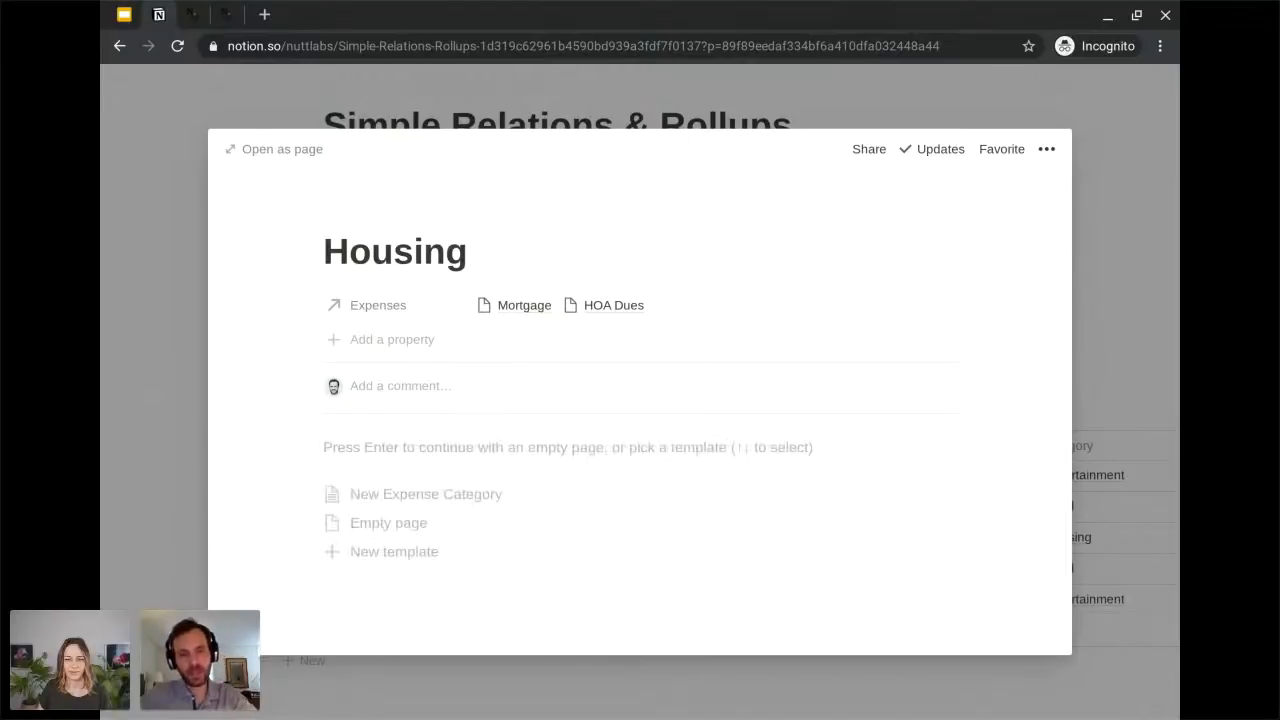
pyautogui.press('Escape')
# Delete the New Expense Category template from the Simple Expense Categories database.
pyautogui.scroll(2, 411, 390)
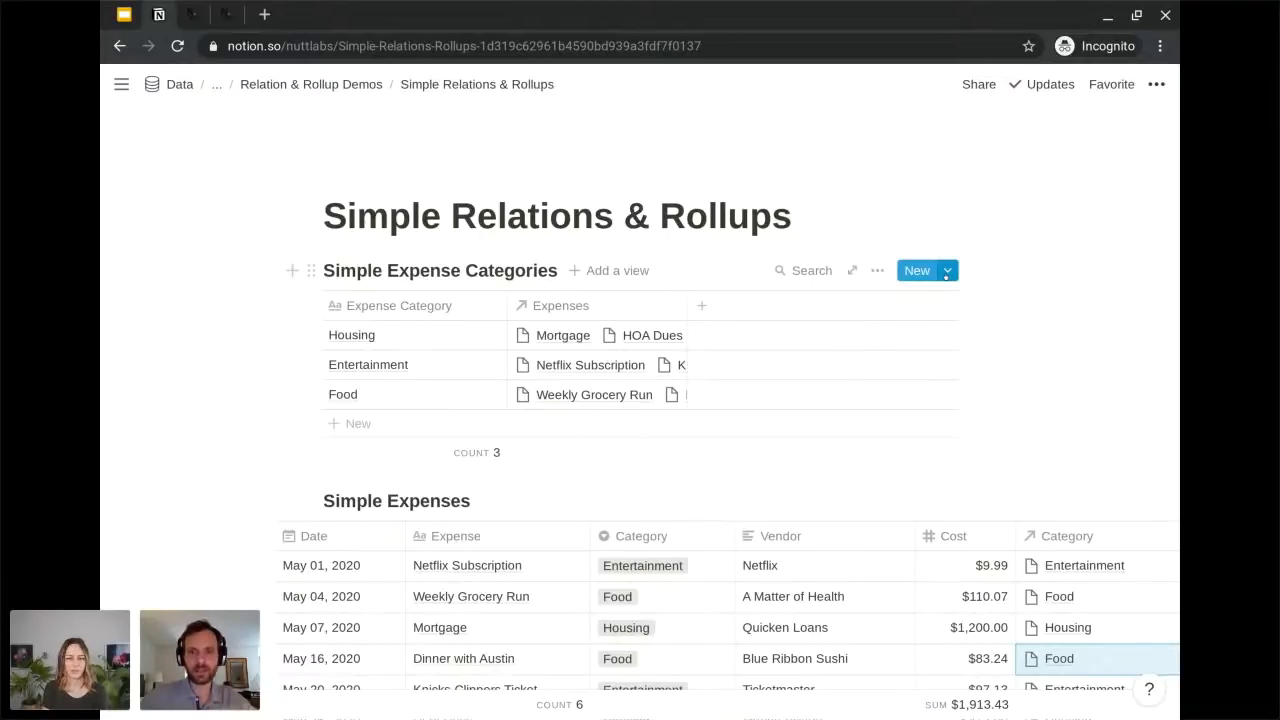
pyautogui.click(946, 272)
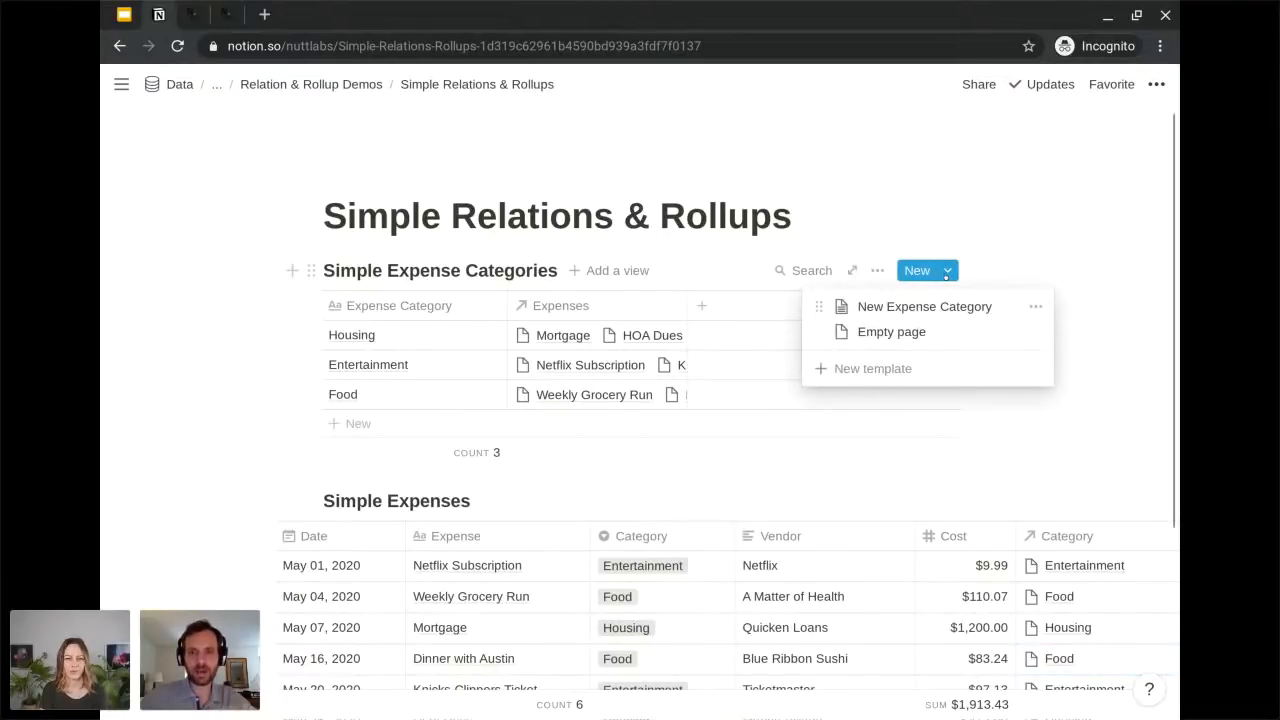
pyautogui.click(1036, 306)
pyautogui.click(887, 331)
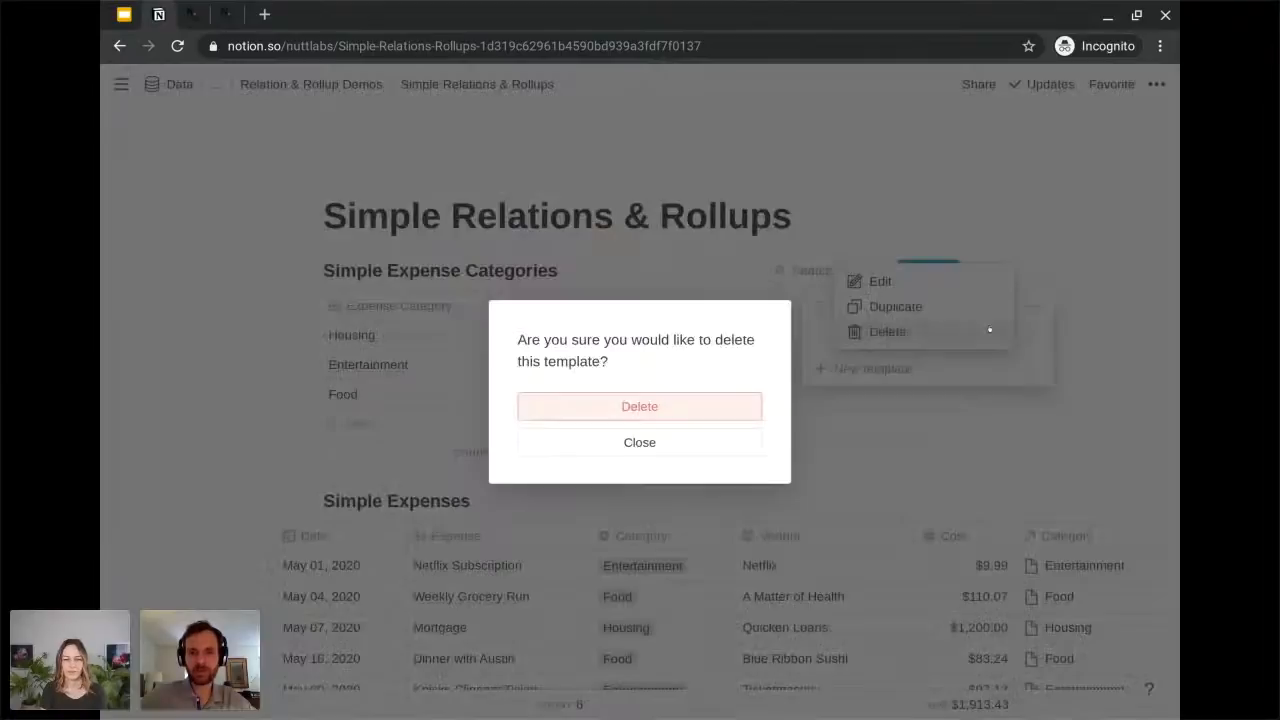
pyautogui.click(656, 410)
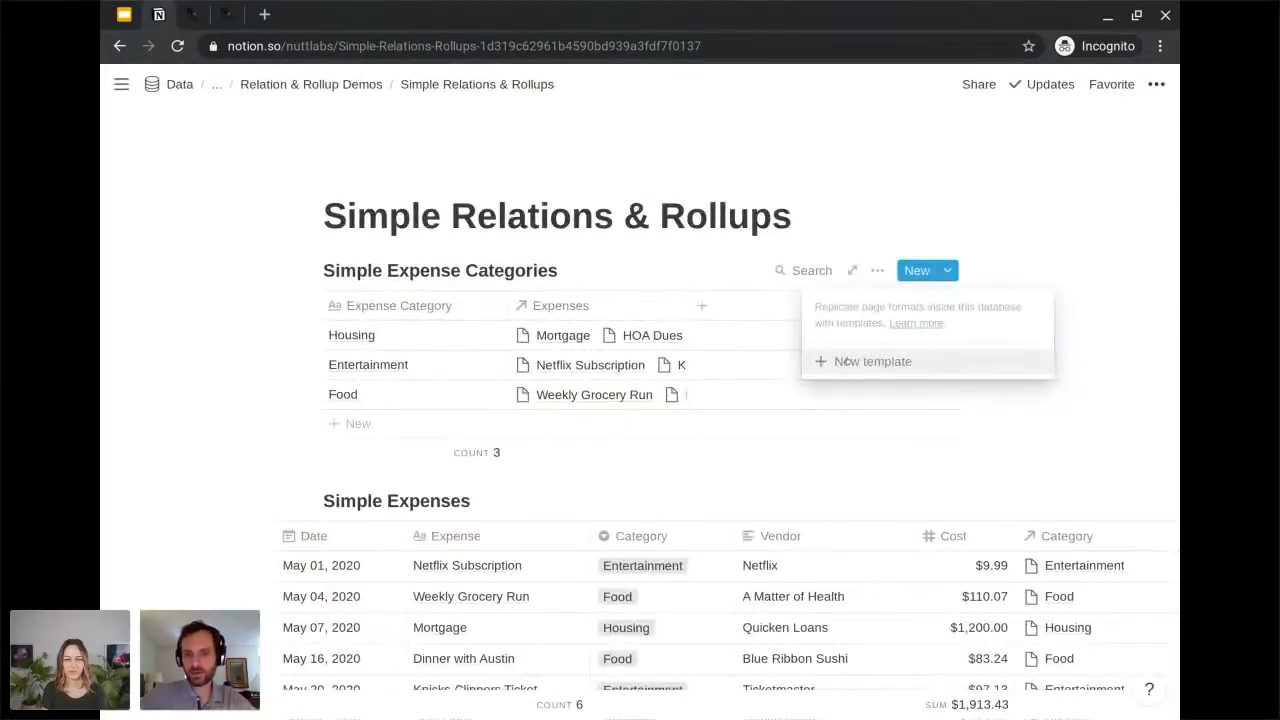
# Create a new template in Simple Expense Categories titled "New Expense Category" and start its empty body.
pyautogui.click(940, 364)
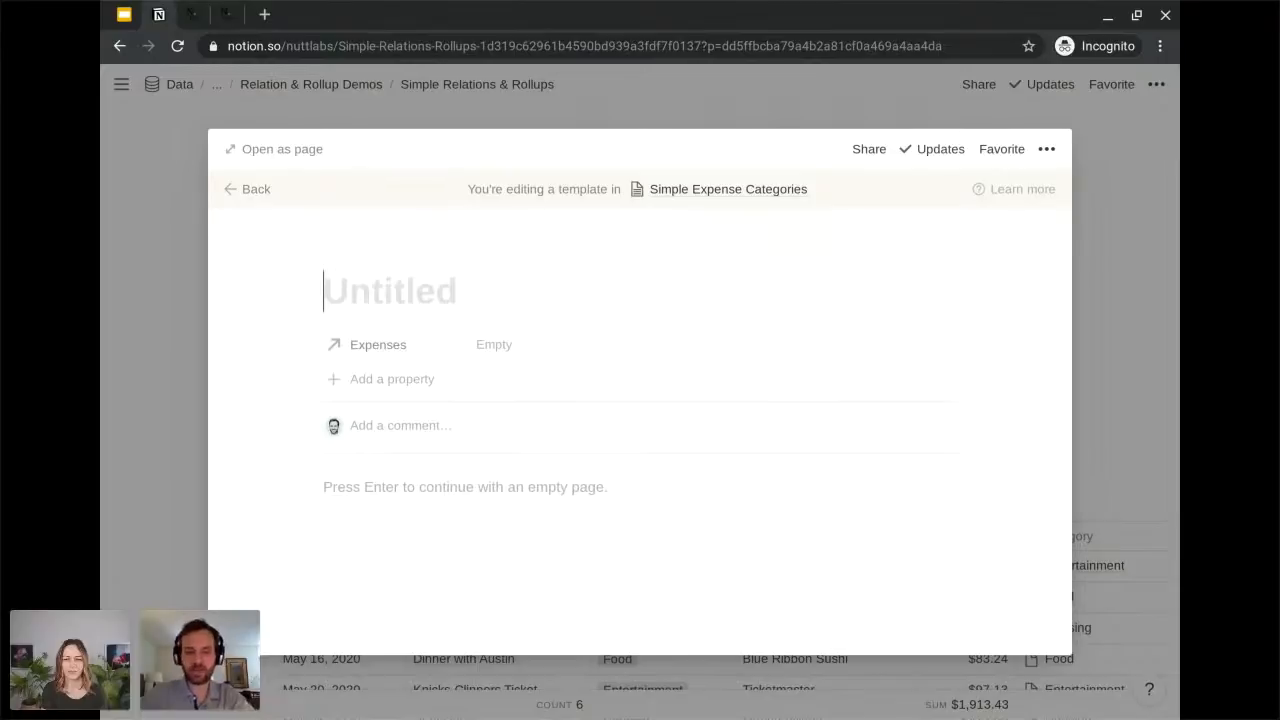
pyautogui.write('New Expen')
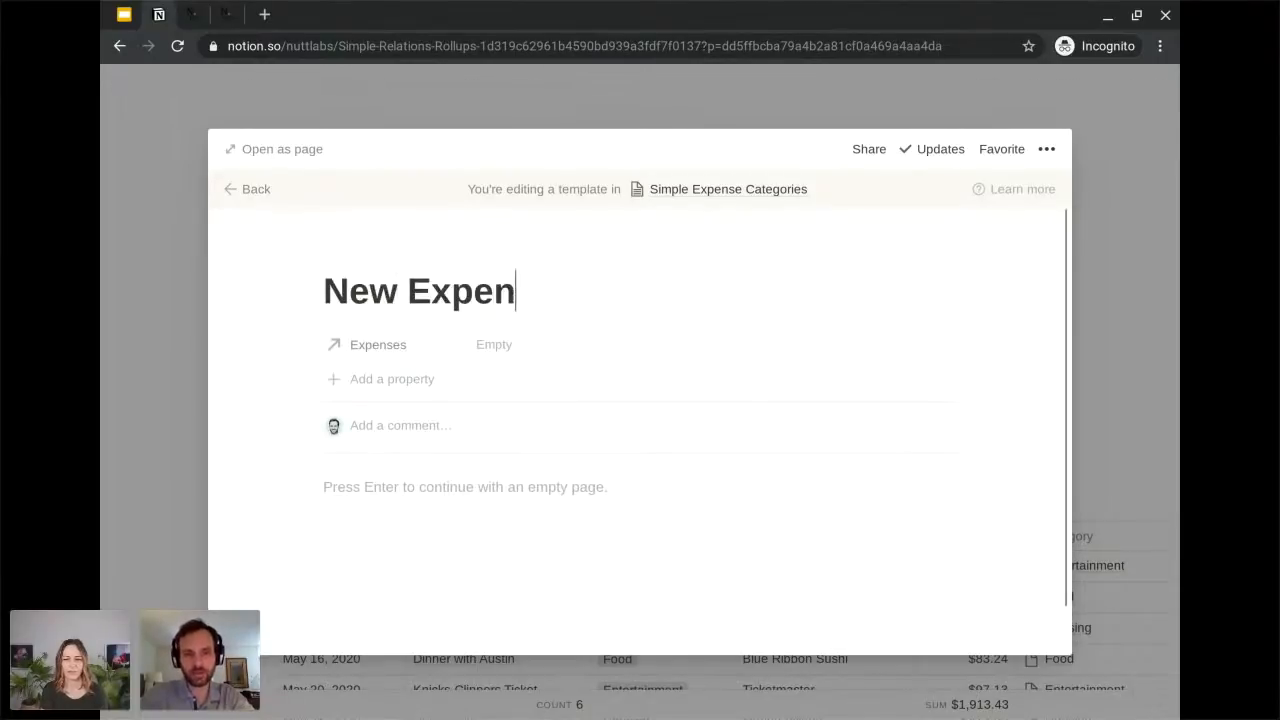
pyautogui.write('se Catgory')
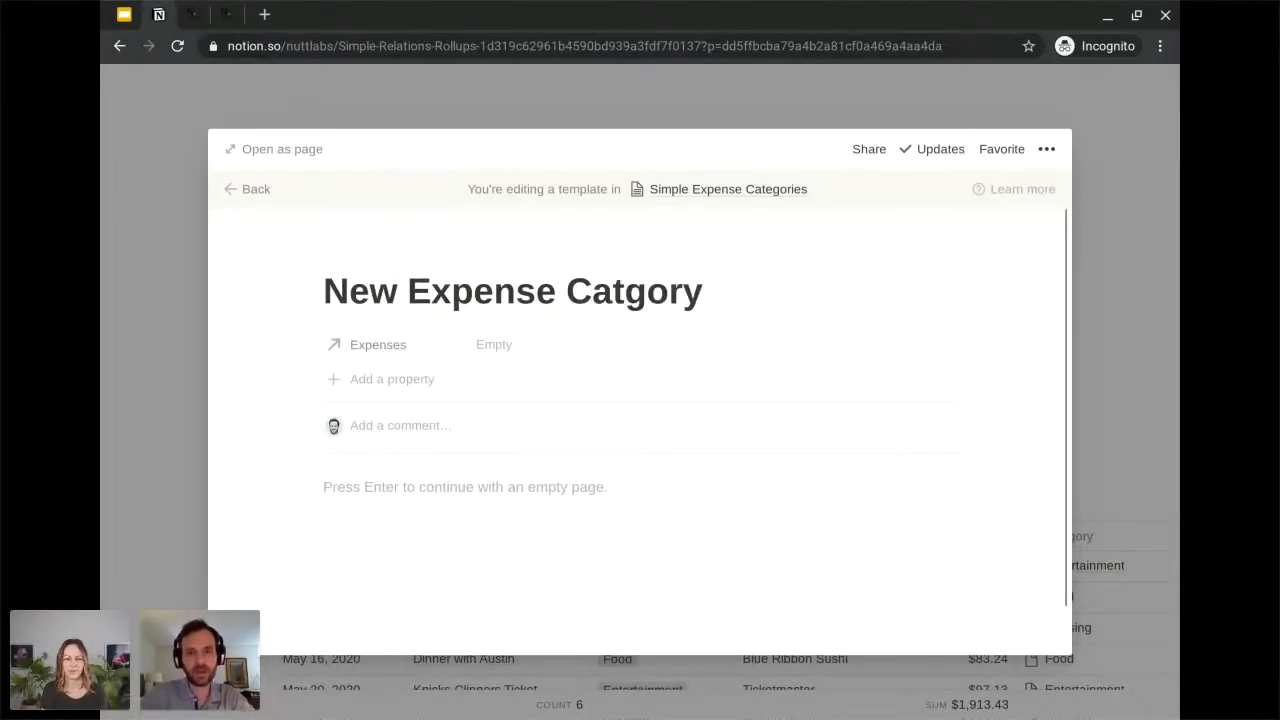
pyautogui.press('BackSpace')
pyautogui.press('BackSpace')
pyautogui.press('BackSpace')
pyautogui.press('BackSpace')
pyautogui.write('egory')
pyautogui.press('Return')
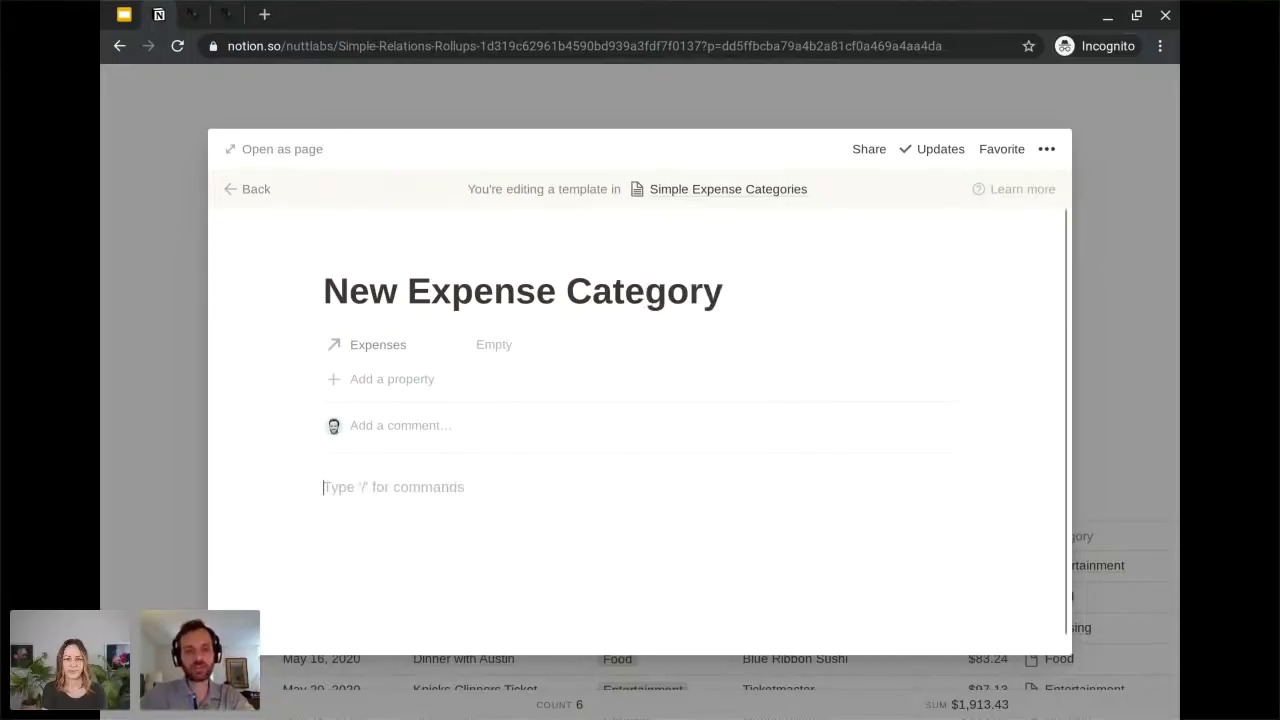
# Insert a linked database of Simple Expenses in the body of the New Expense Category template.
pyautogui.write('/linked')
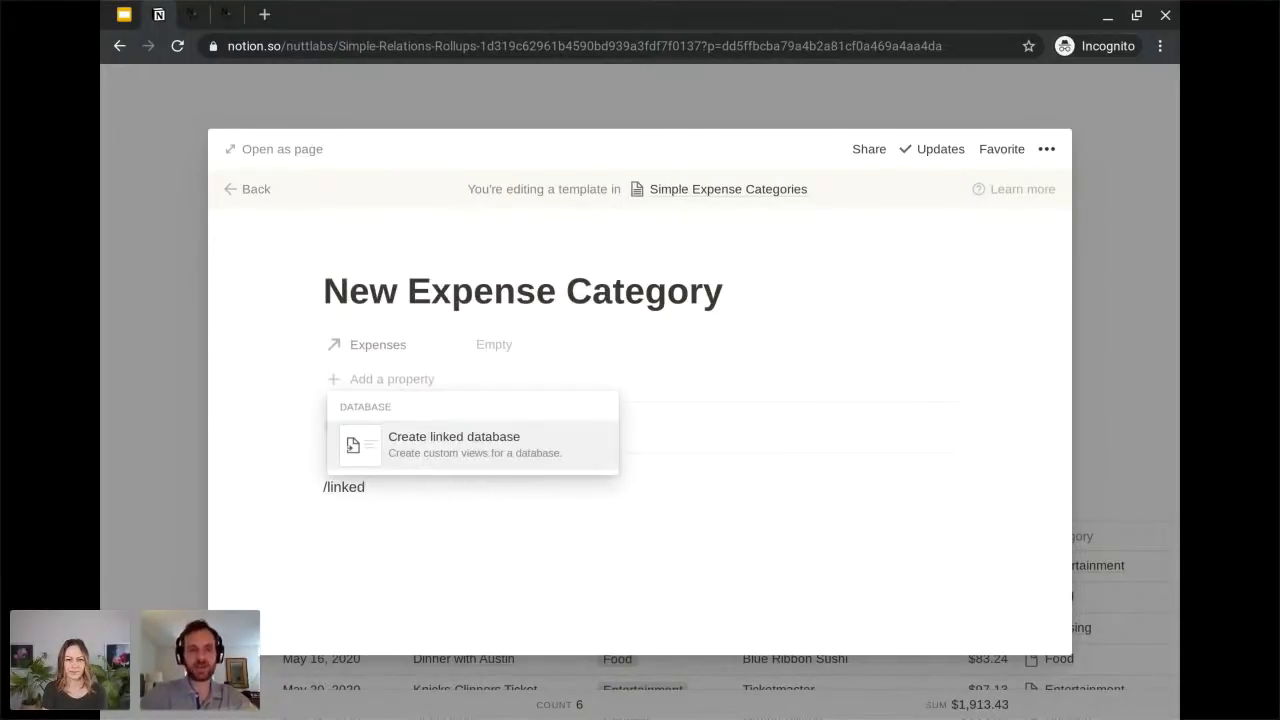
pyautogui.press('Return')
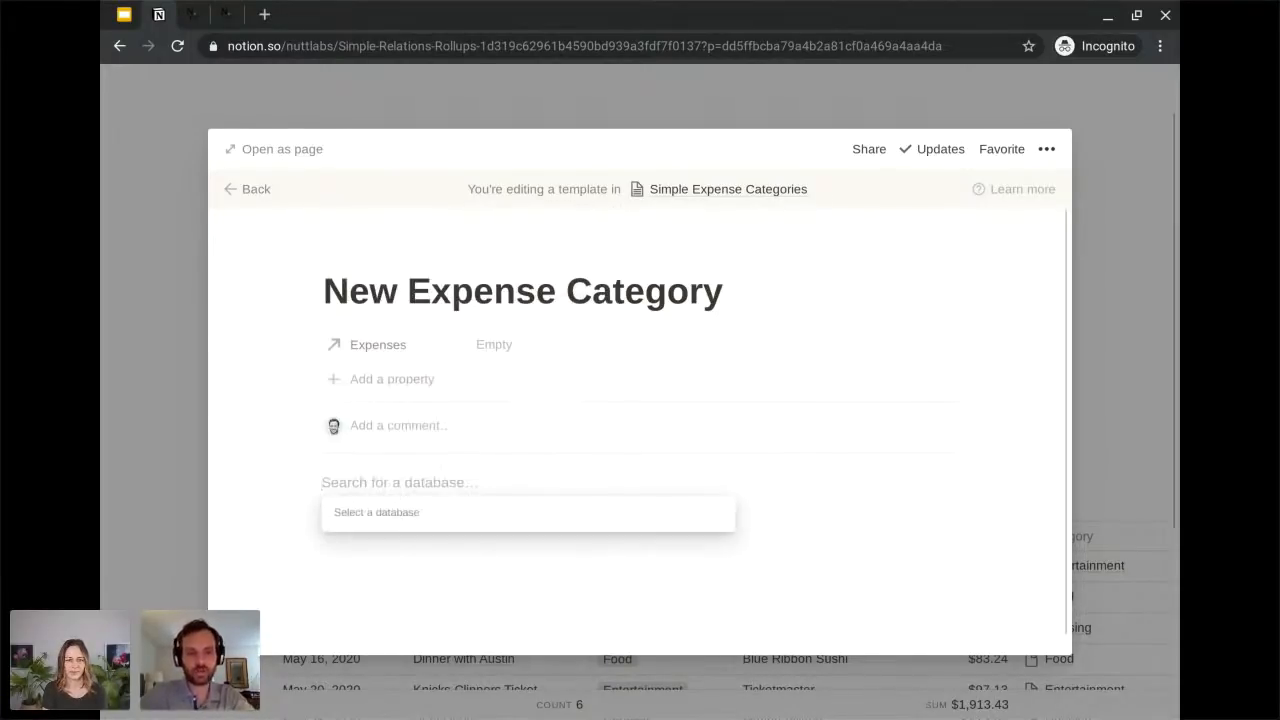
pyautogui.write('simple expen')
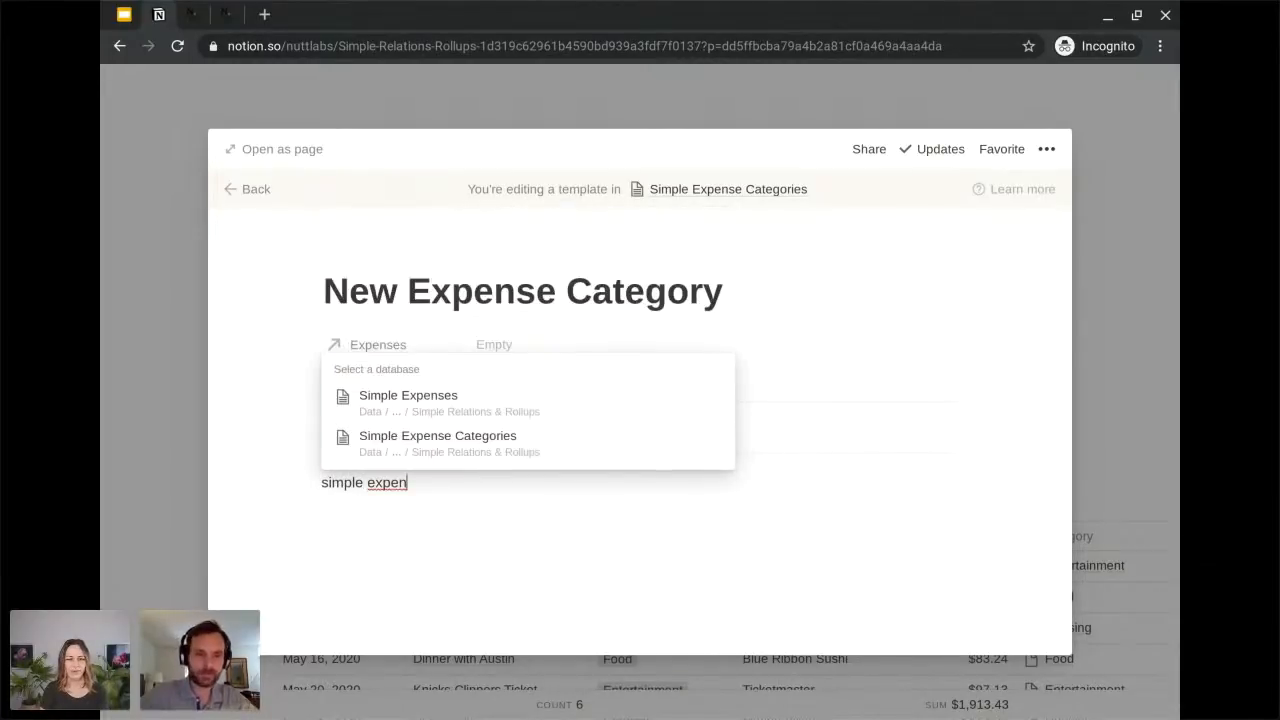
pyautogui.click(616, 401)
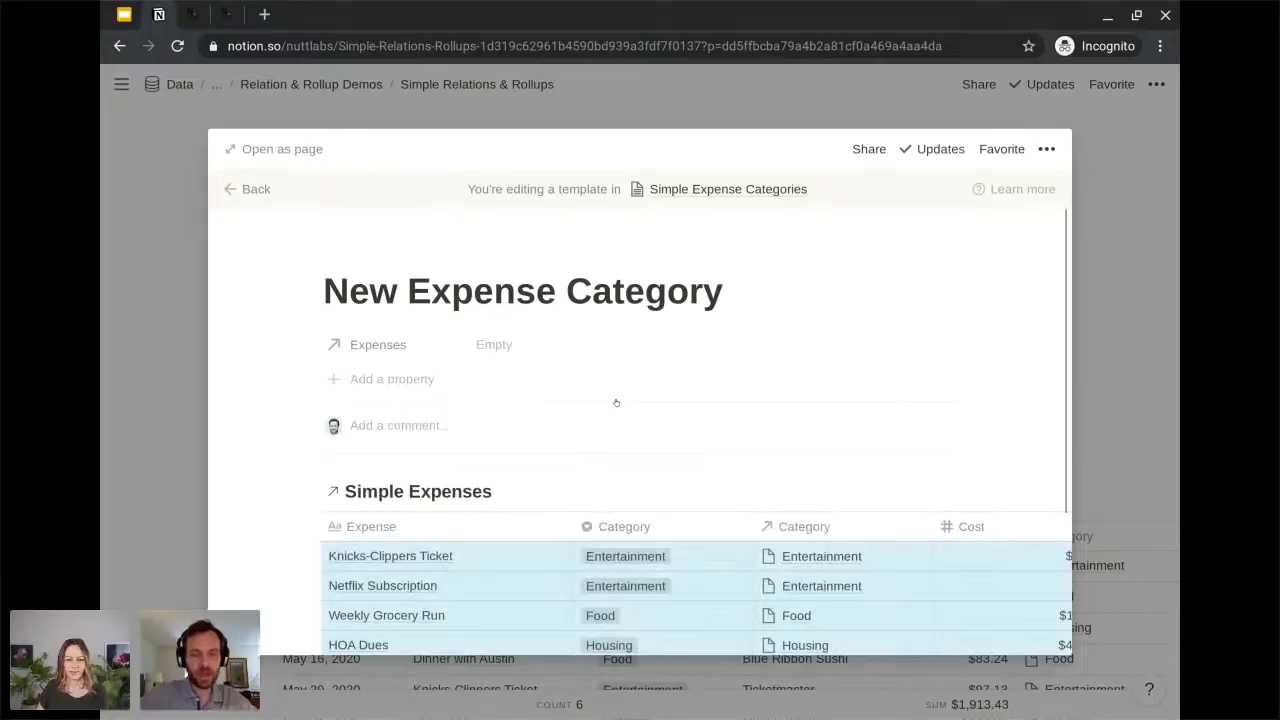
# Filter the template's linked Simple Expenses database to entries whose Category relation contains New Expense Category, and close the template.
pyautogui.scroll(-2, 615, 402)
pyautogui.scroll(2, 633, 547)
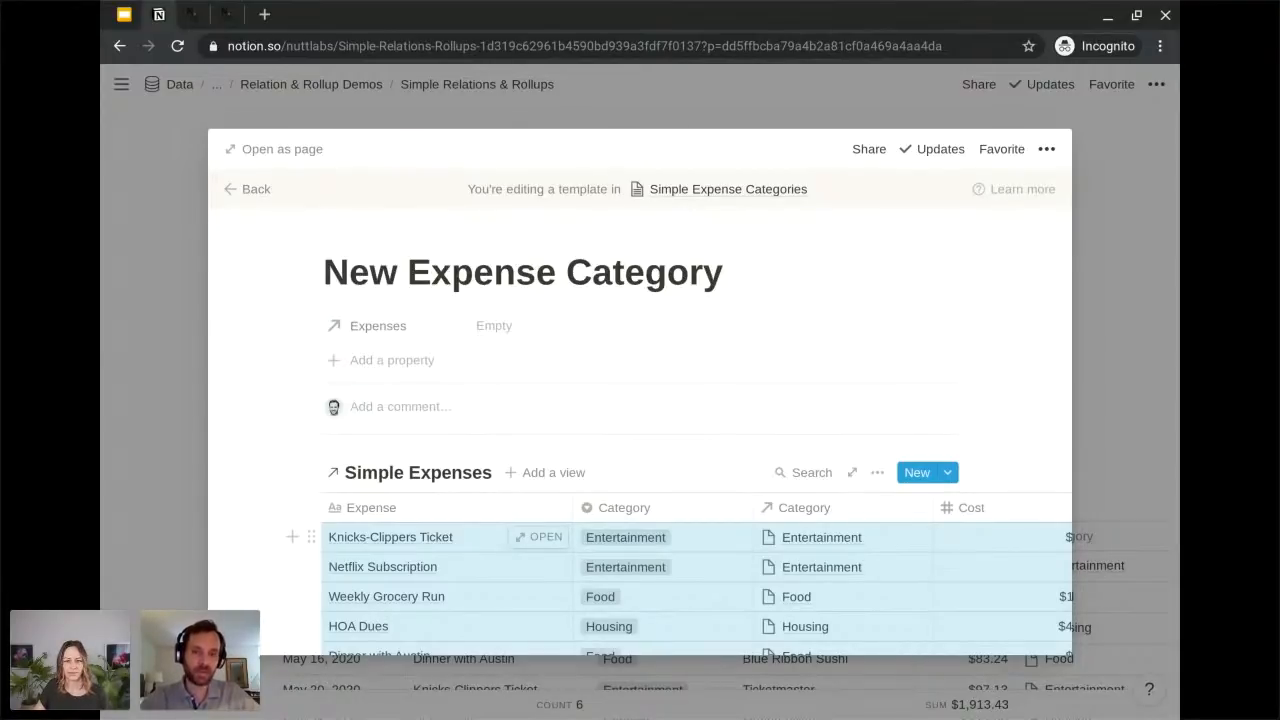
pyautogui.scroll(-1, 390, 524)
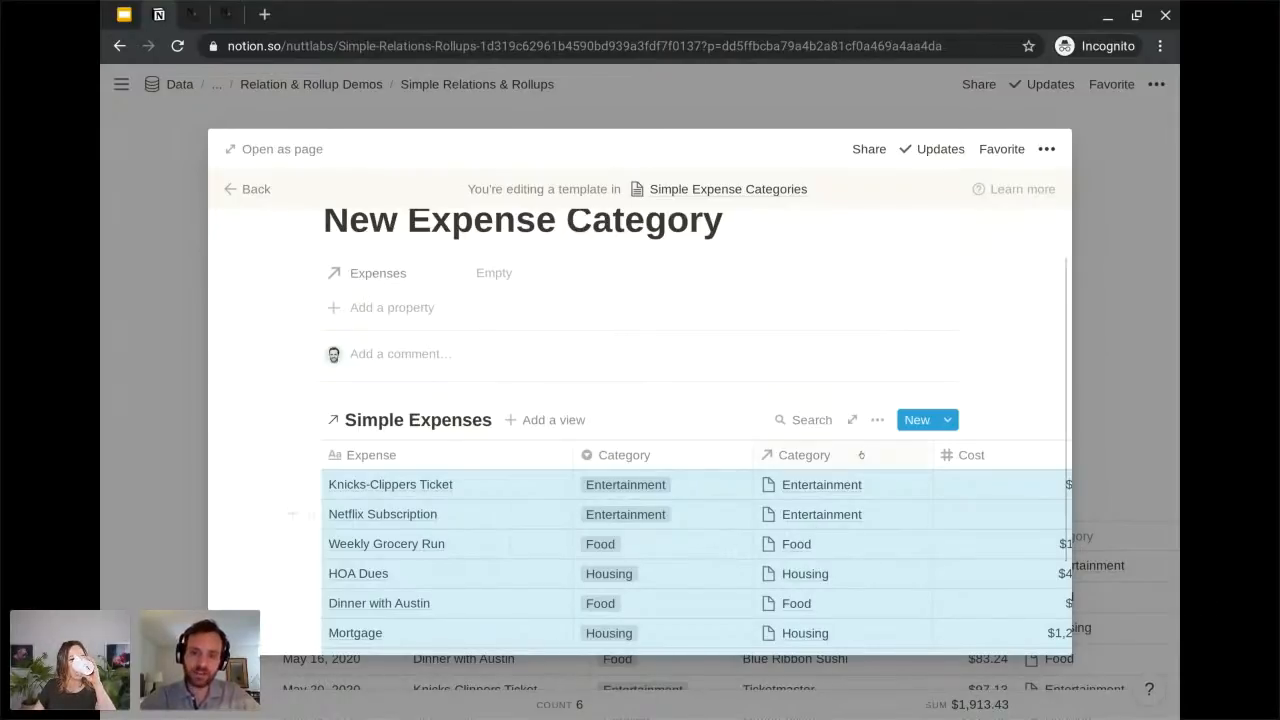
pyautogui.click(877, 420)
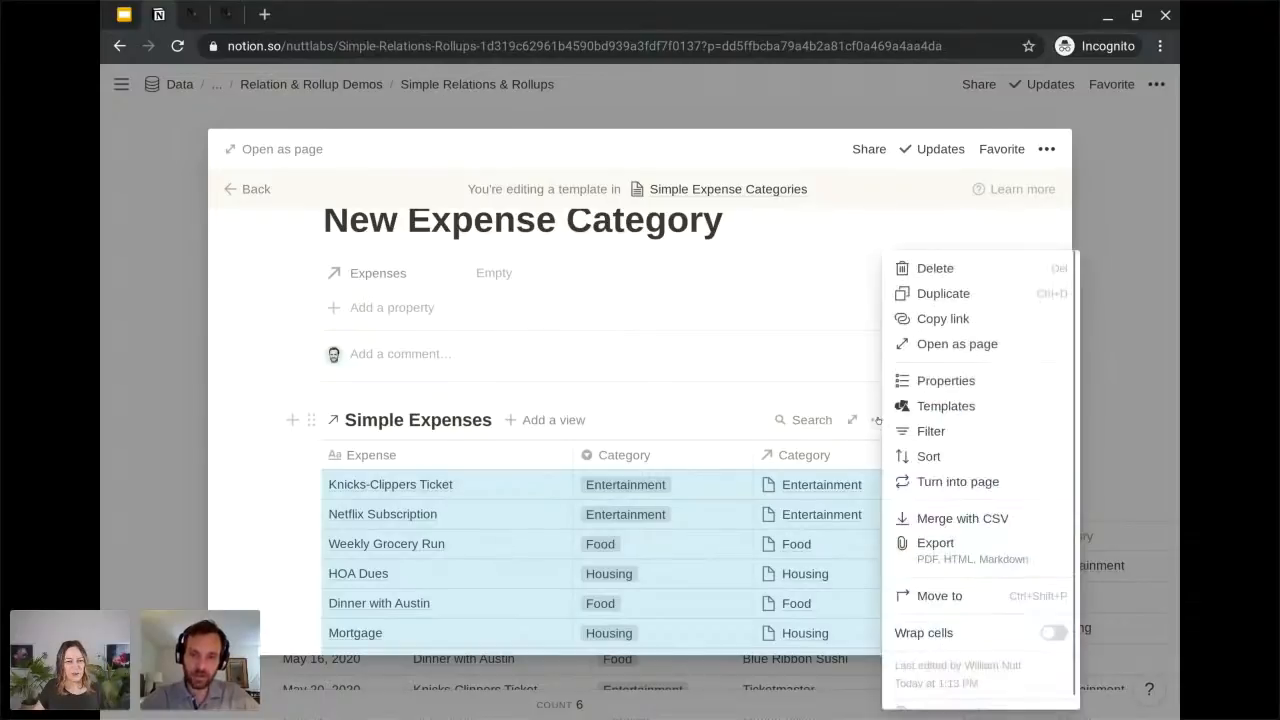
pyautogui.click(940, 431)
pyautogui.click(662, 606)
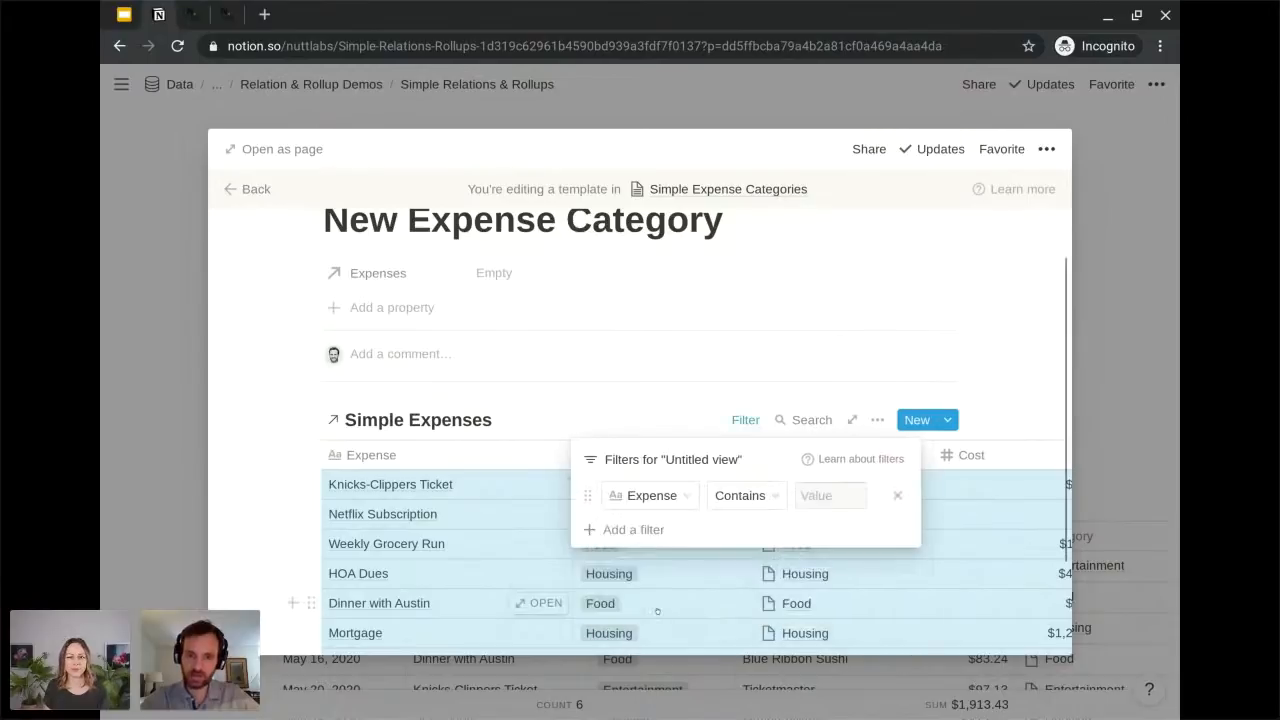
pyautogui.click(656, 495)
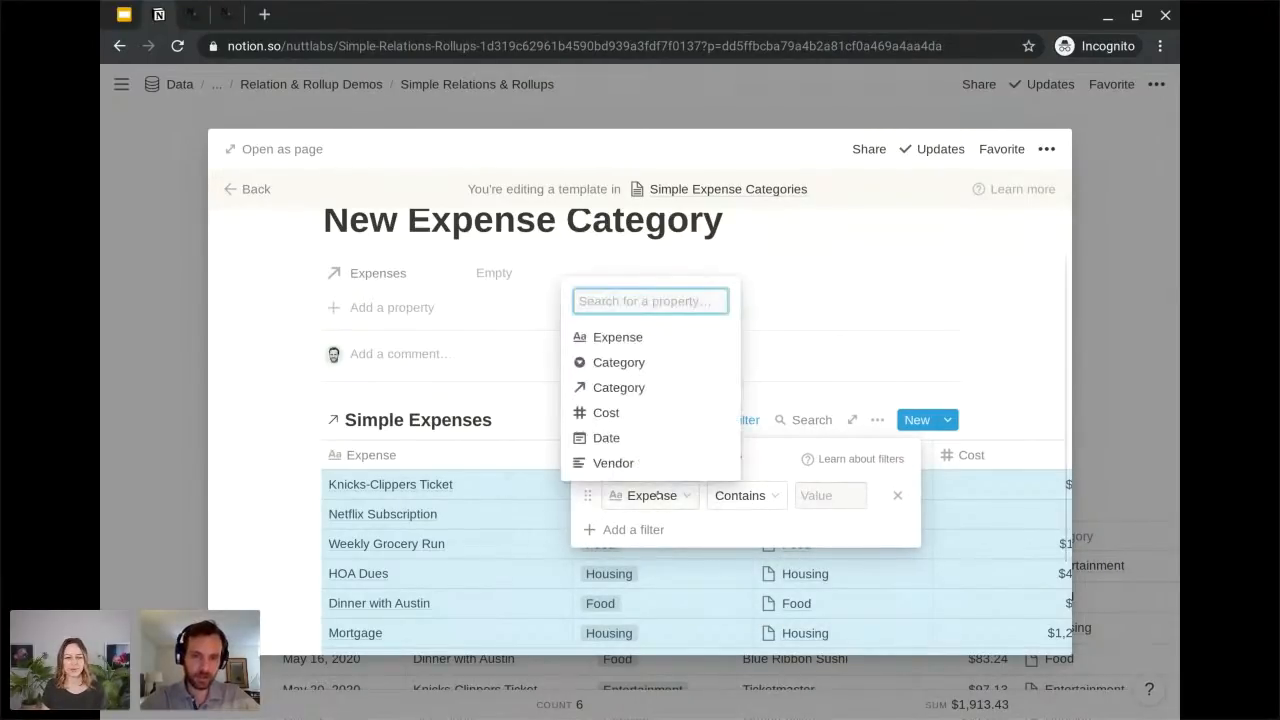
pyautogui.click(630, 388)
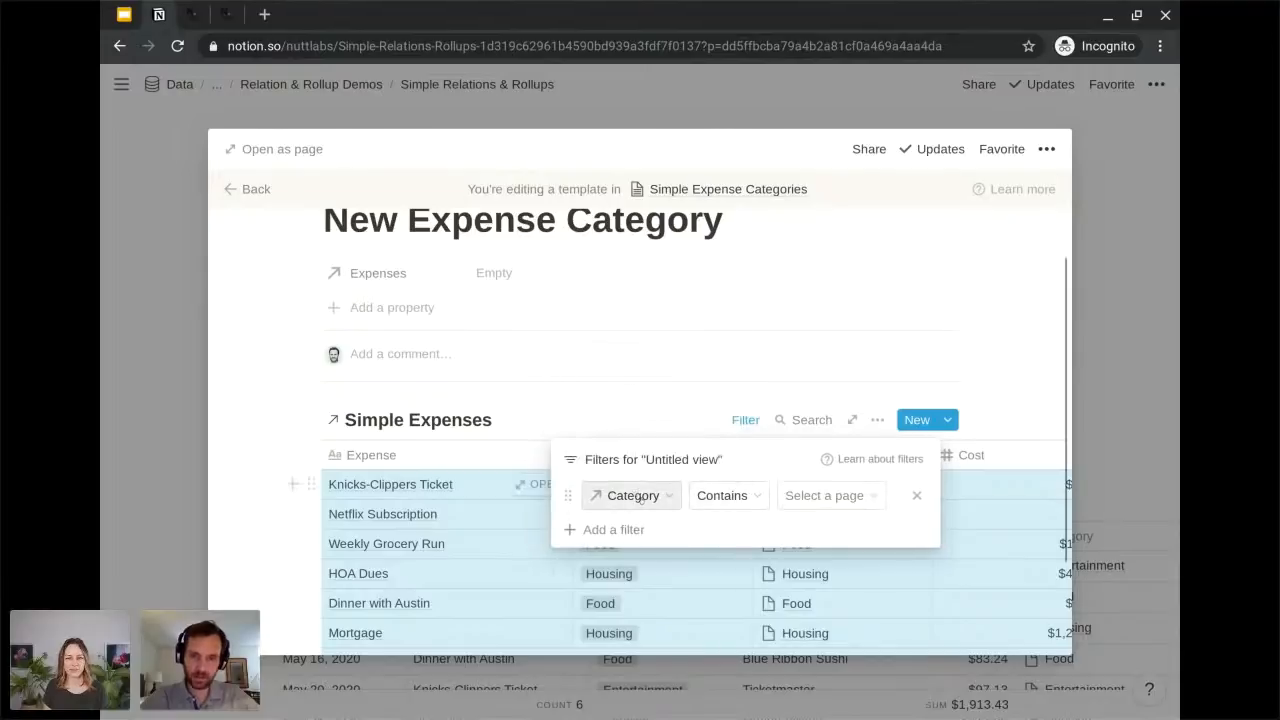
pyautogui.click(826, 495)
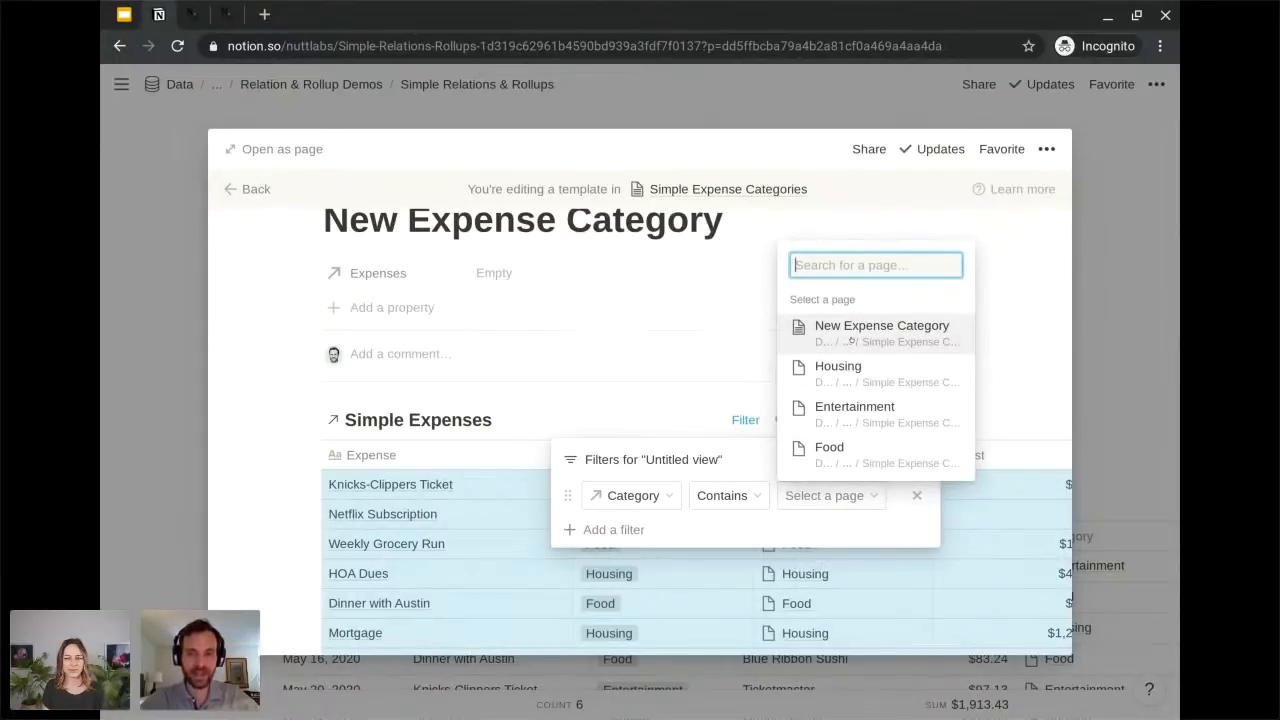
pyautogui.click(849, 337)
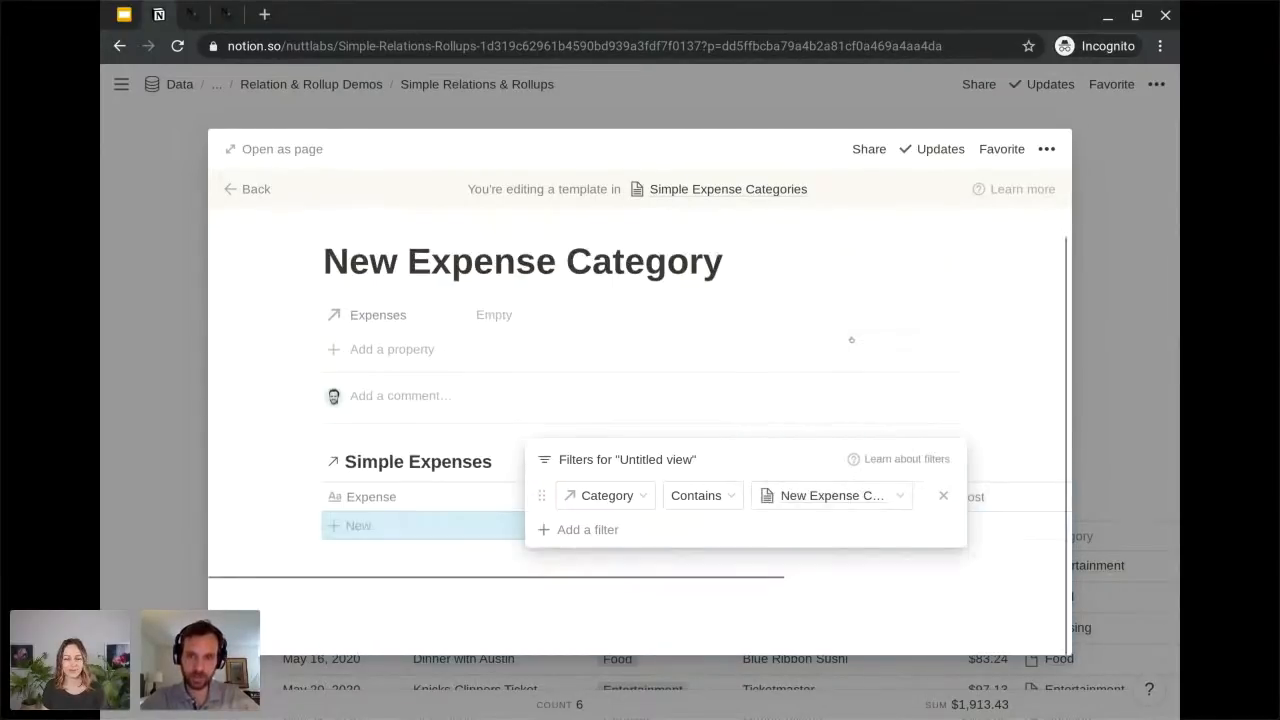
pyautogui.click(284, 474)
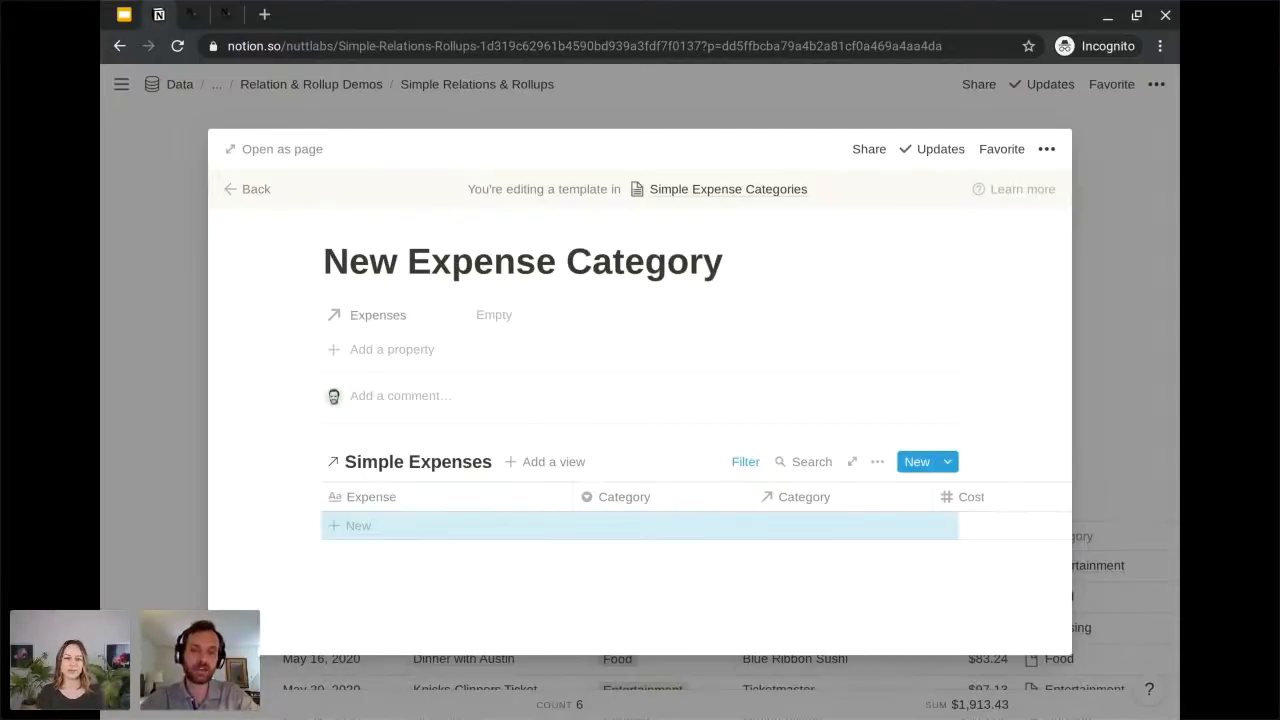
pyautogui.click(248, 189)
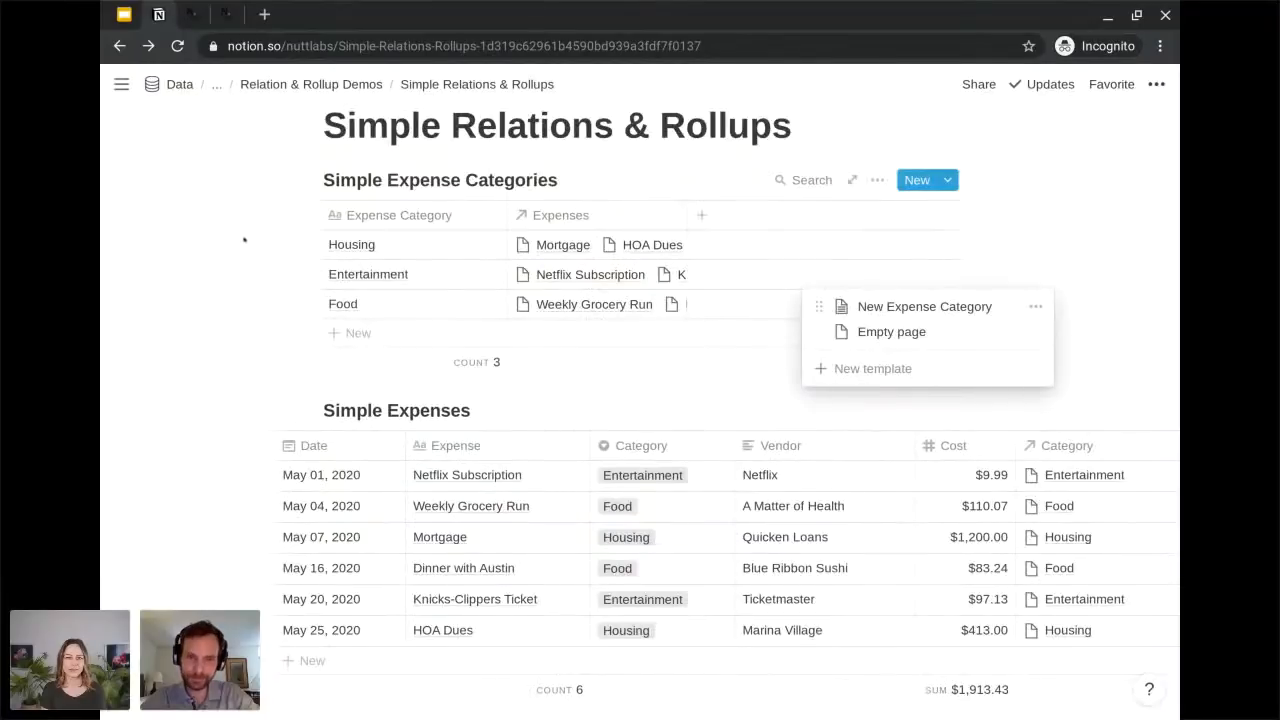
pyautogui.click(250, 324)
# Create an entry in Simple Expense Categories from the New Expense Category template and title it "Transportation".
pyautogui.scroll(1, 250, 324)
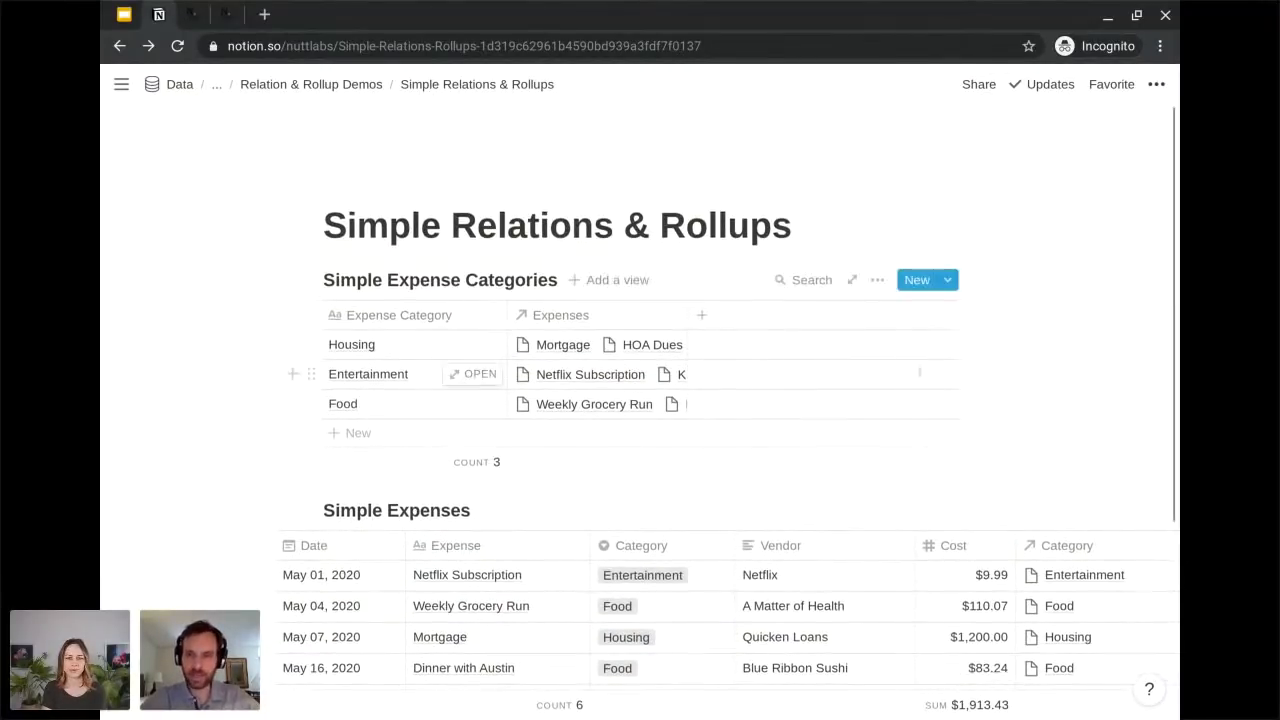
pyautogui.click(947, 284)
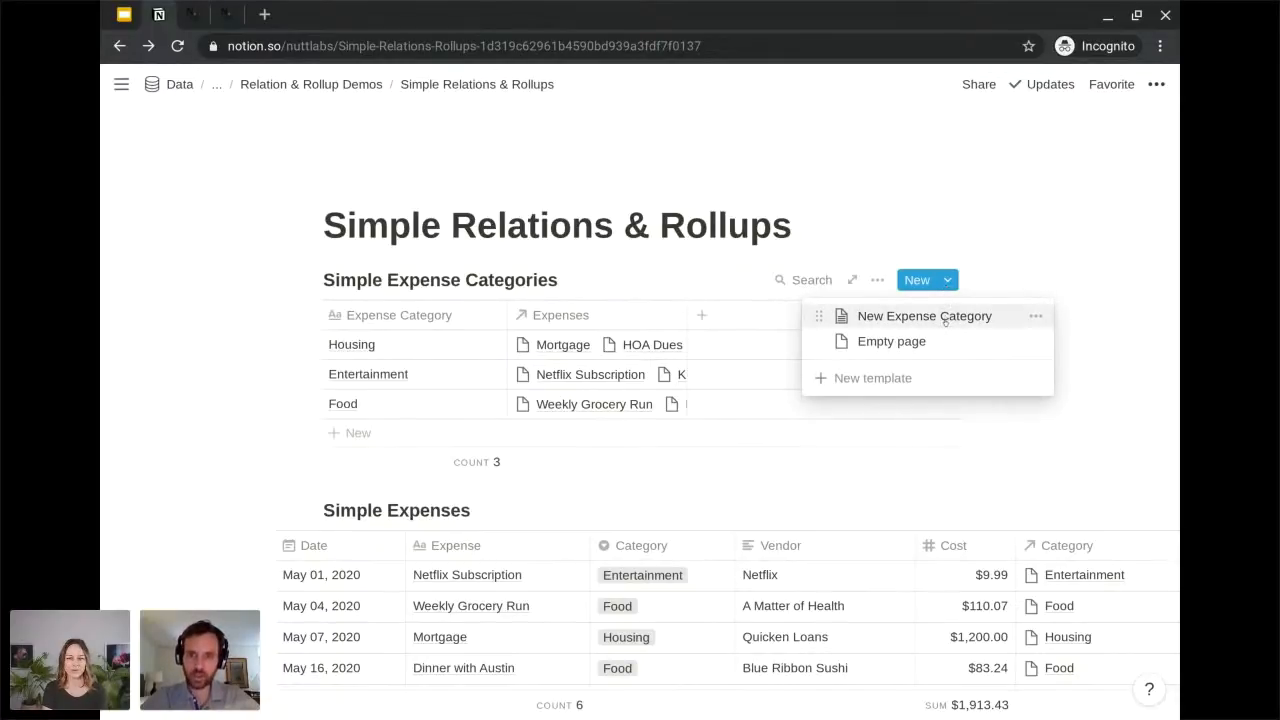
pyautogui.click(945, 318)
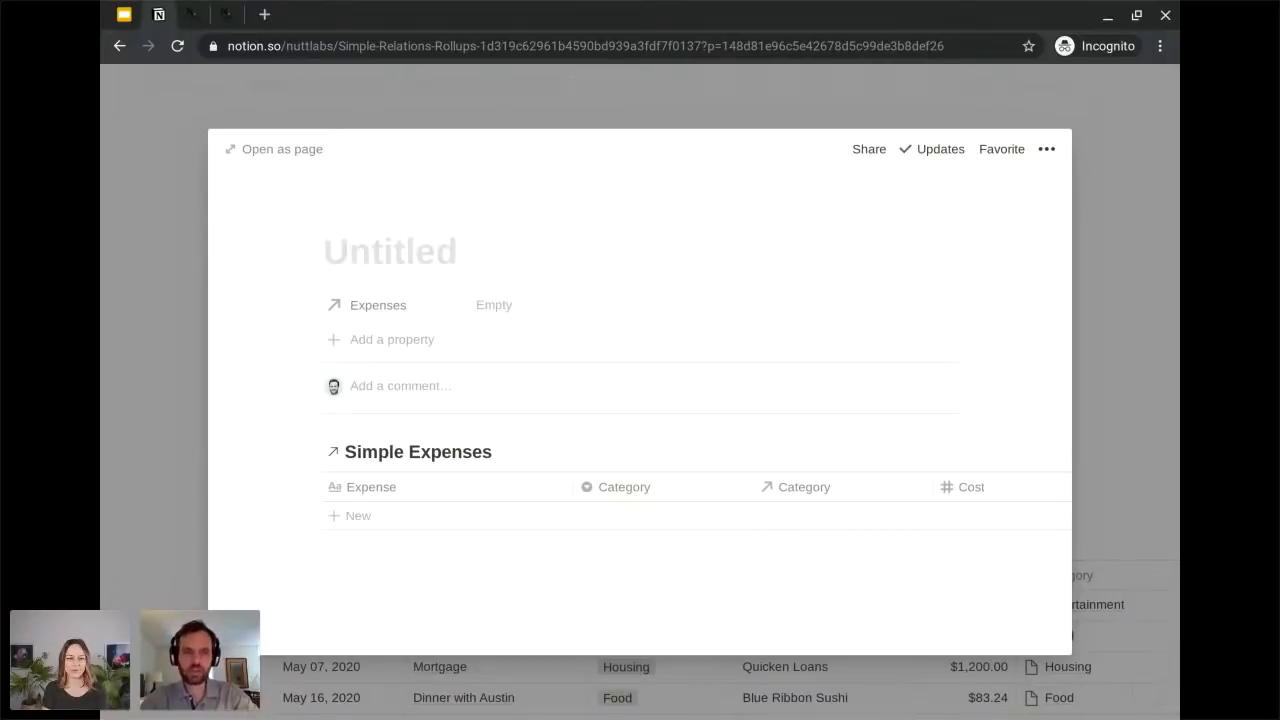
pyautogui.write('Transpor')
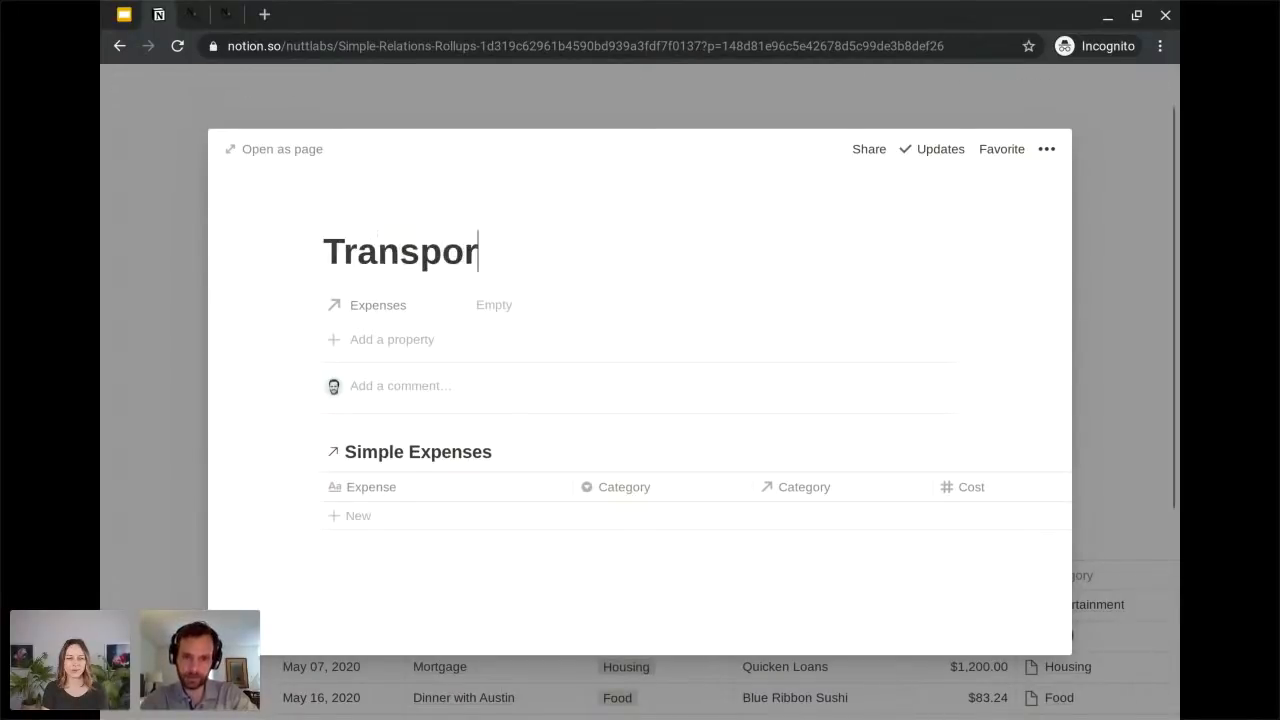
pyautogui.write('tation')
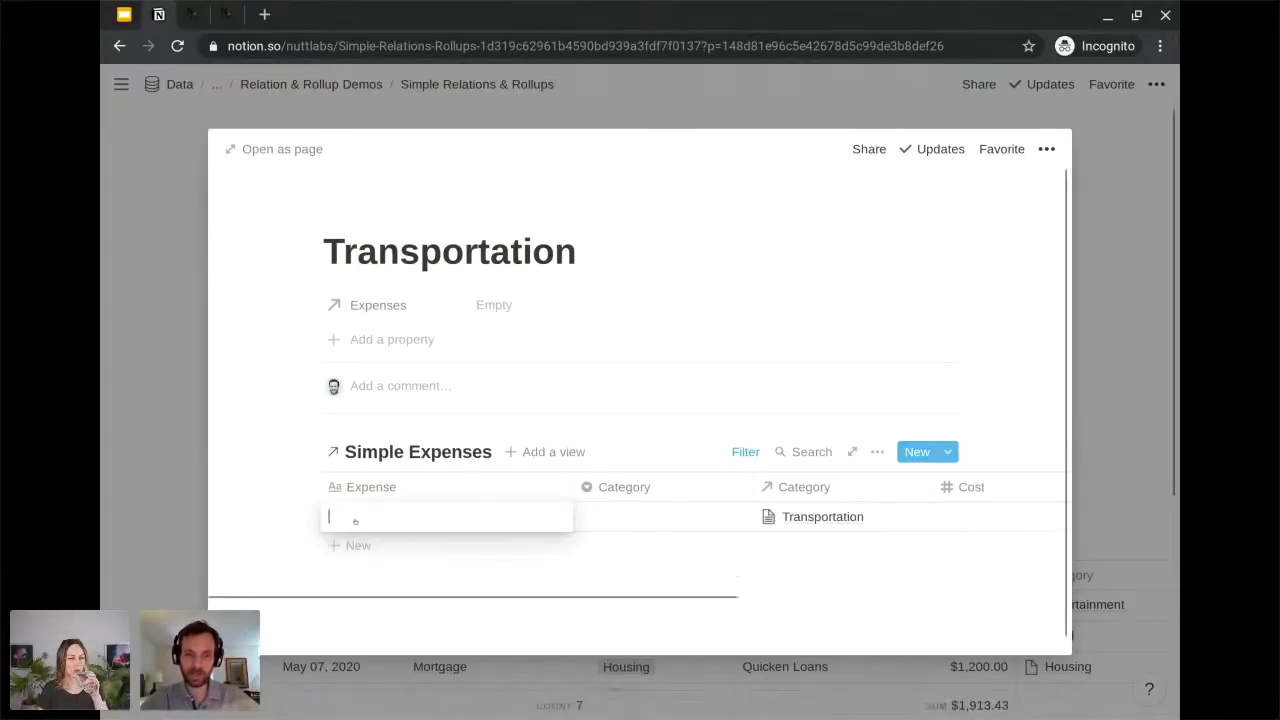
# Add an expense named "Car Payment" in the Transportation page's linked Simple Expenses table and close the page.
pyautogui.click(355, 516)
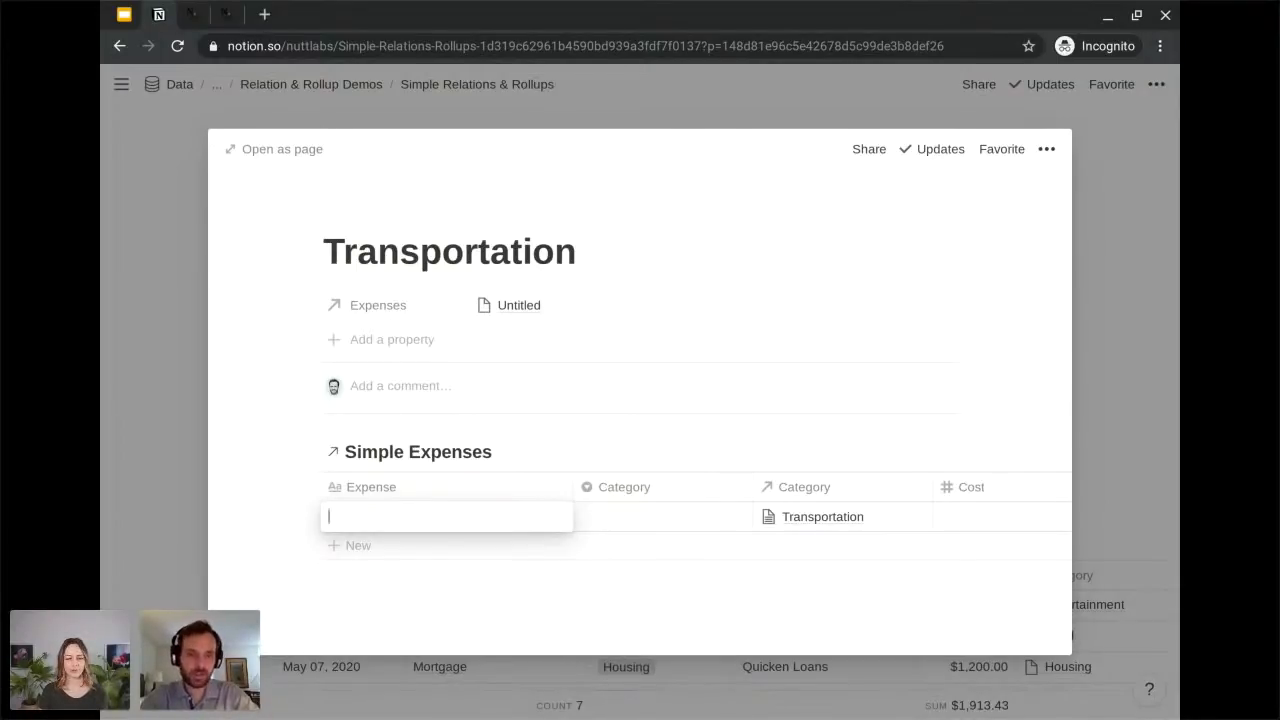
pyautogui.write('Car Payment')
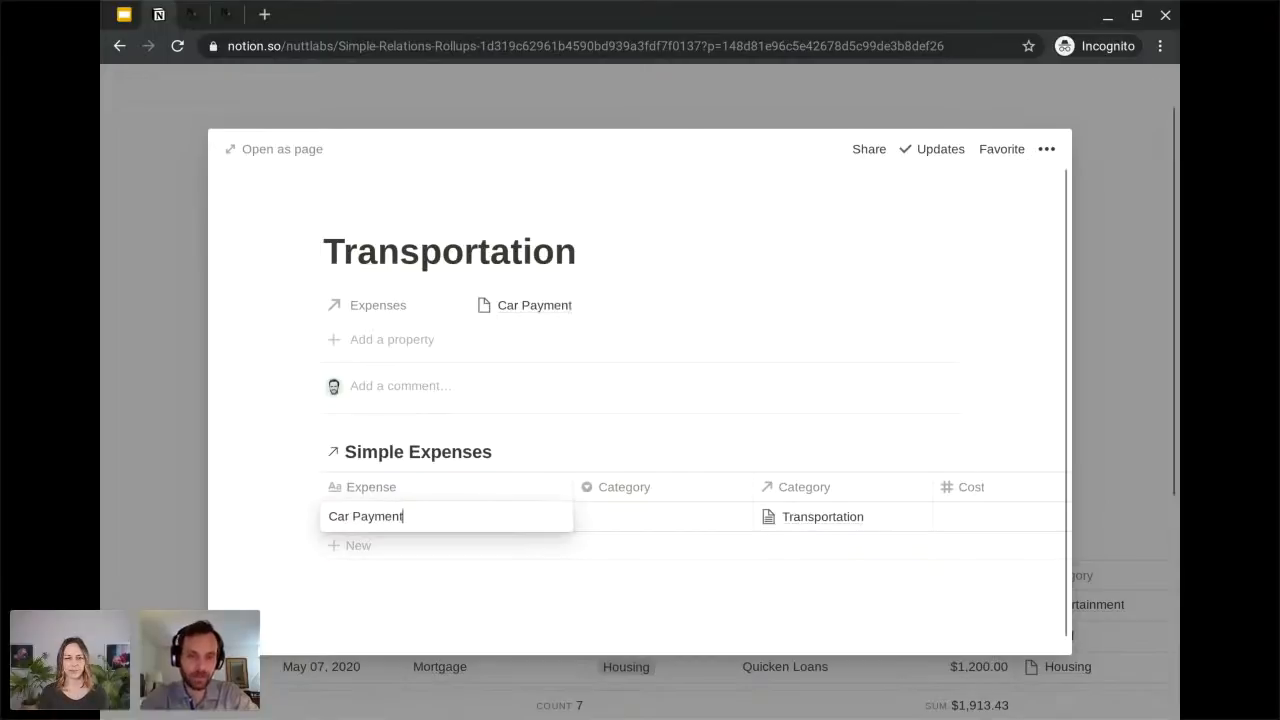
pyautogui.press('Escape')
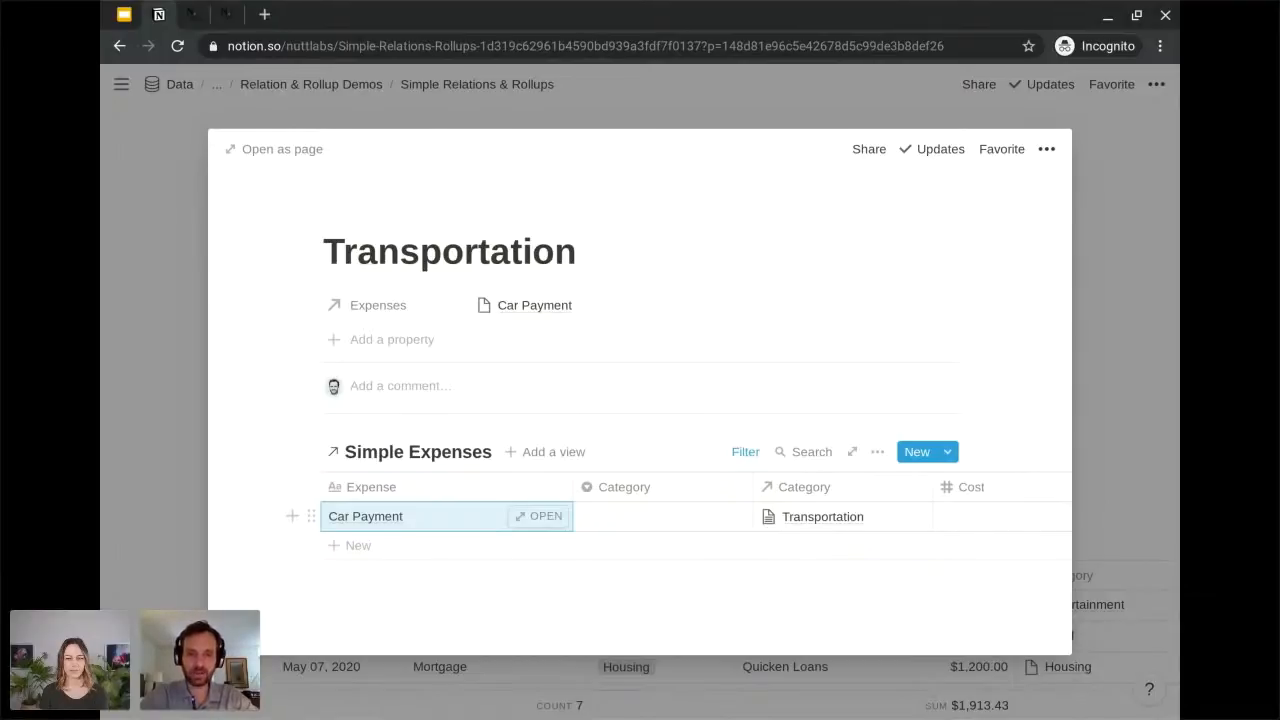
pyautogui.press('Escape')
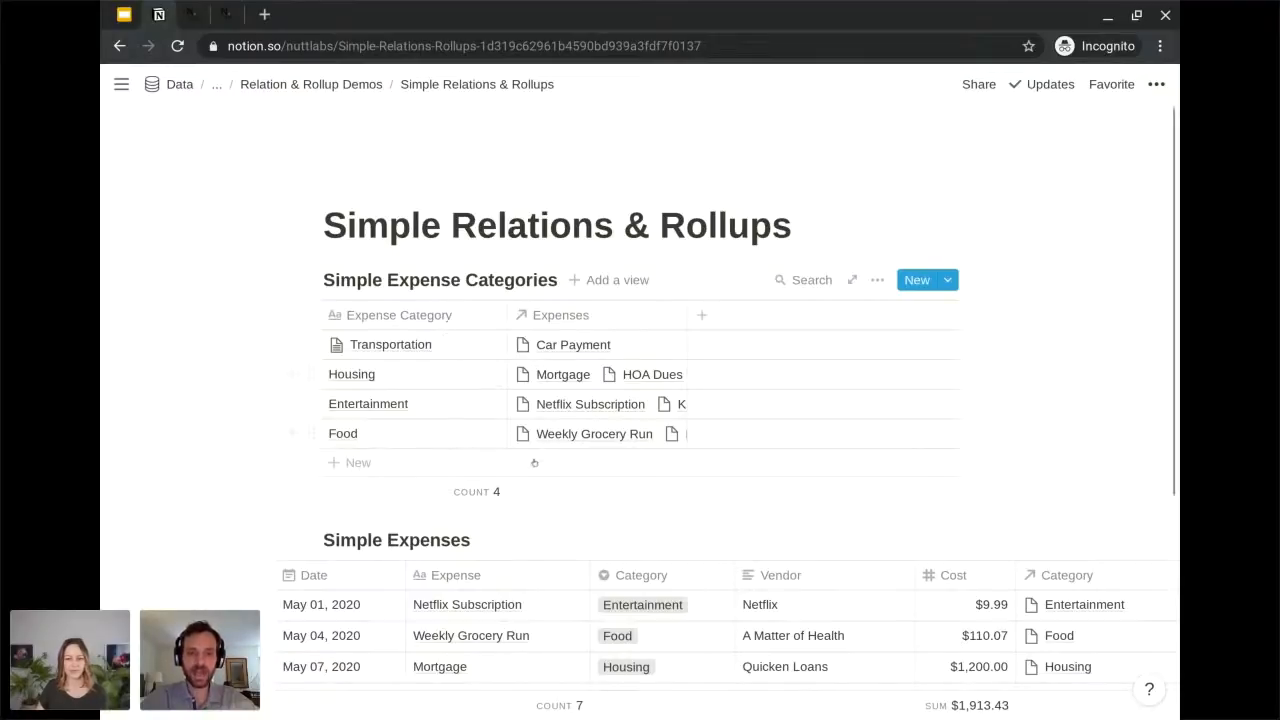
# Rename the Food entry in Simple Expense Categories to "Food & Beverage" and check the related Category values in Simple Expenses.
pyautogui.scroll(-5, 534, 462)
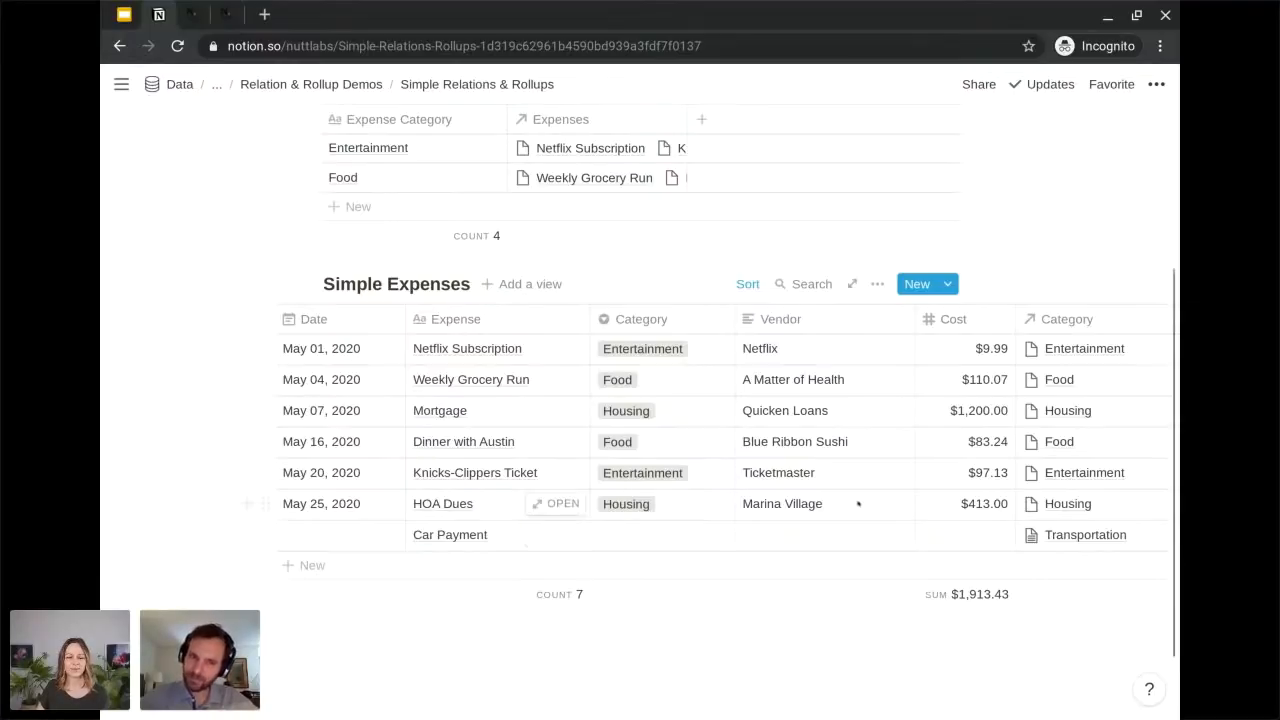
pyautogui.scroll(3, 810, 503)
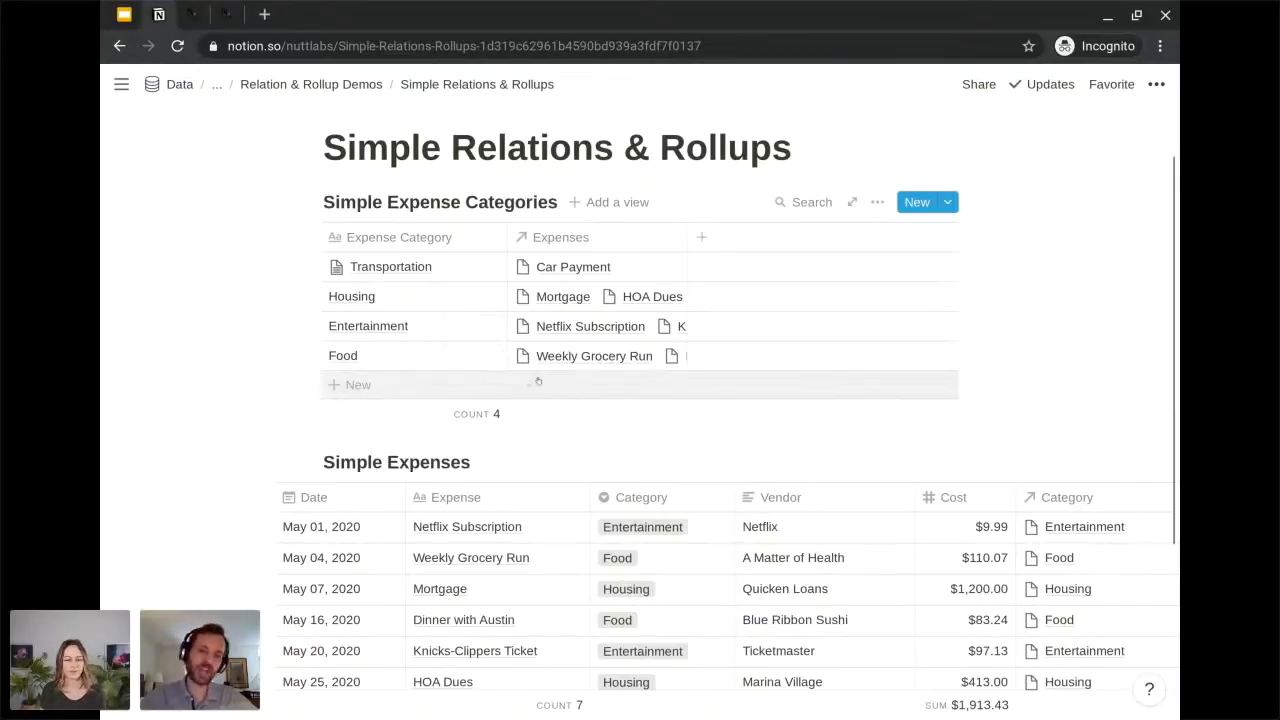
pyautogui.scroll(-1, 328, 587)
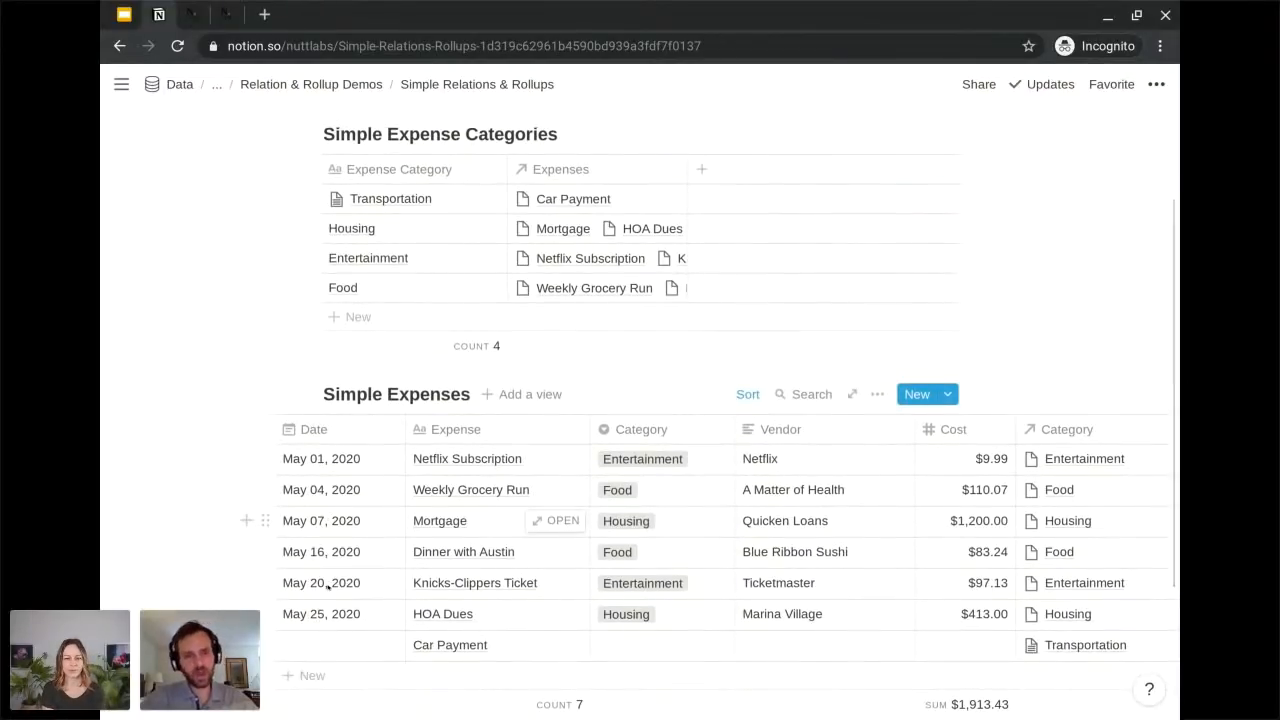
pyautogui.scroll(-1, 328, 587)
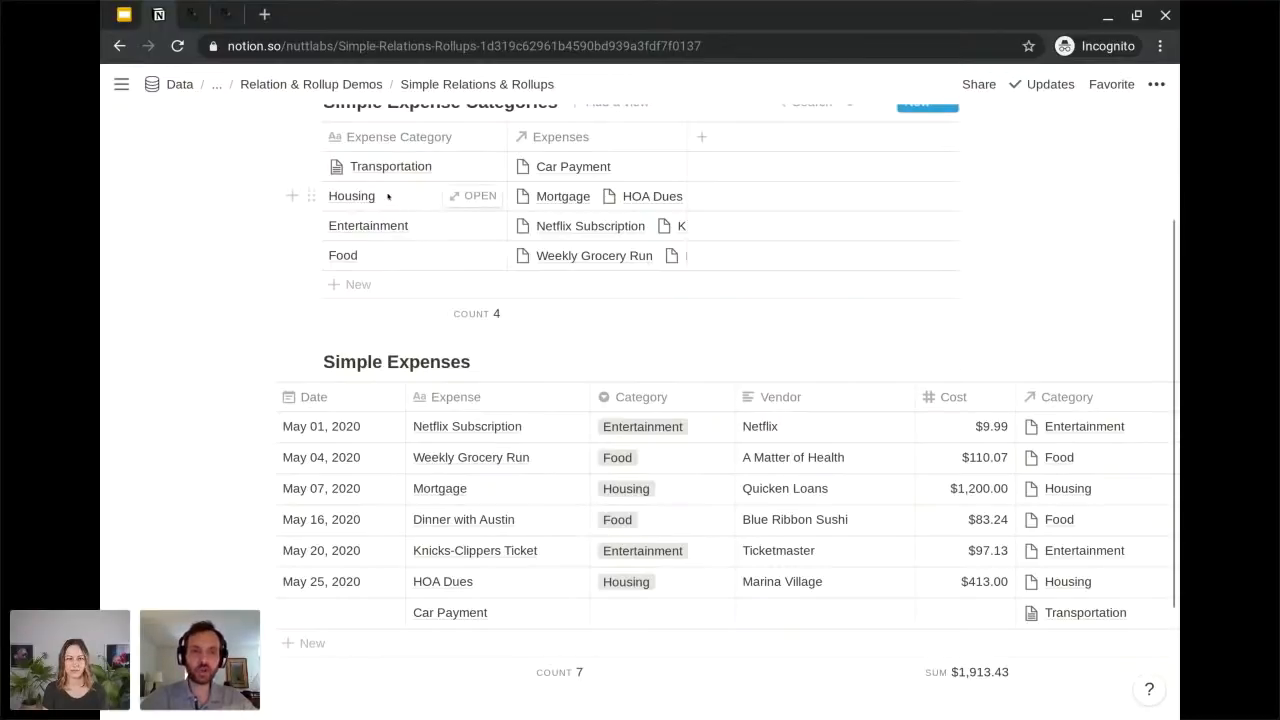
pyautogui.scroll(1, 400, 195)
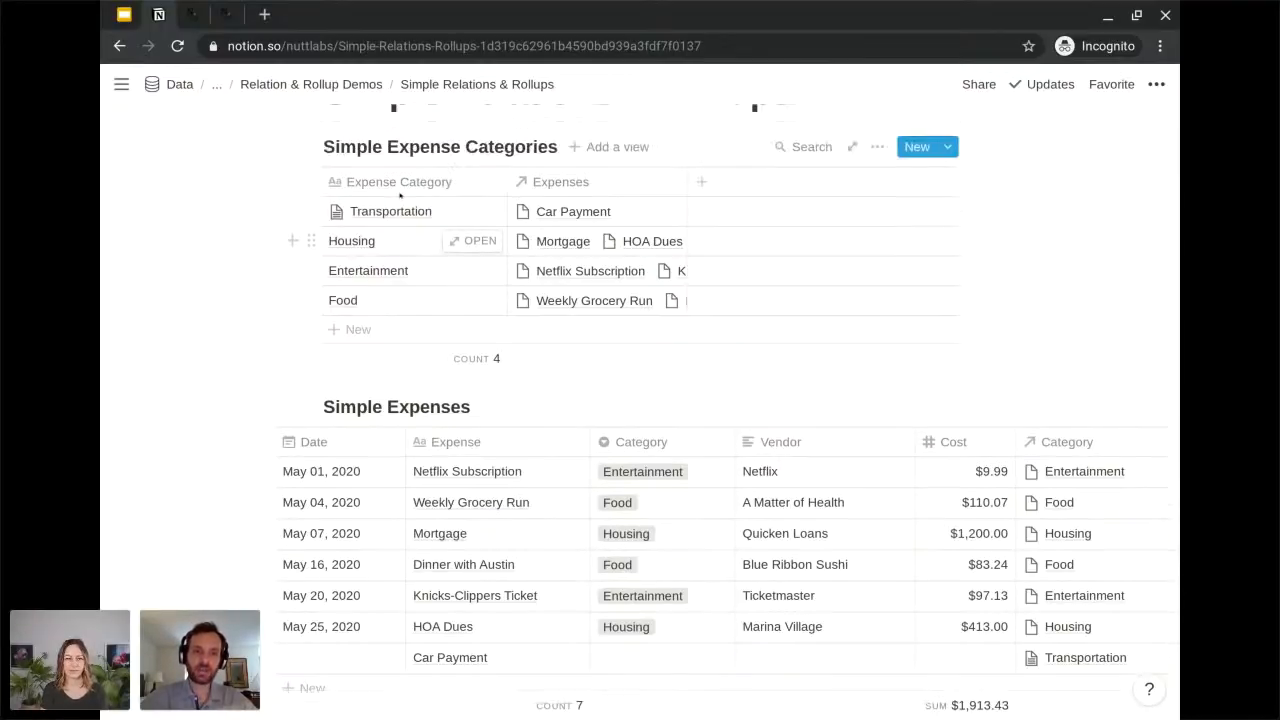
pyautogui.scroll(1, 400, 196)
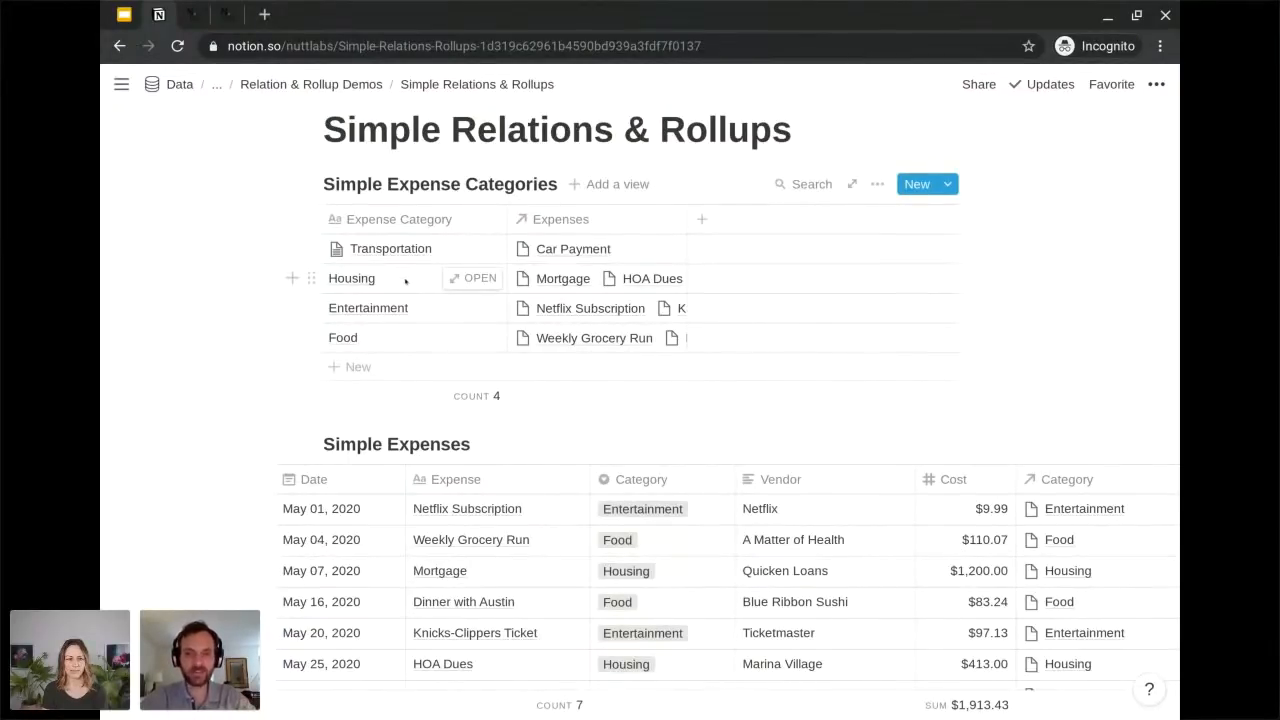
pyautogui.click(394, 340)
pyautogui.write('&')
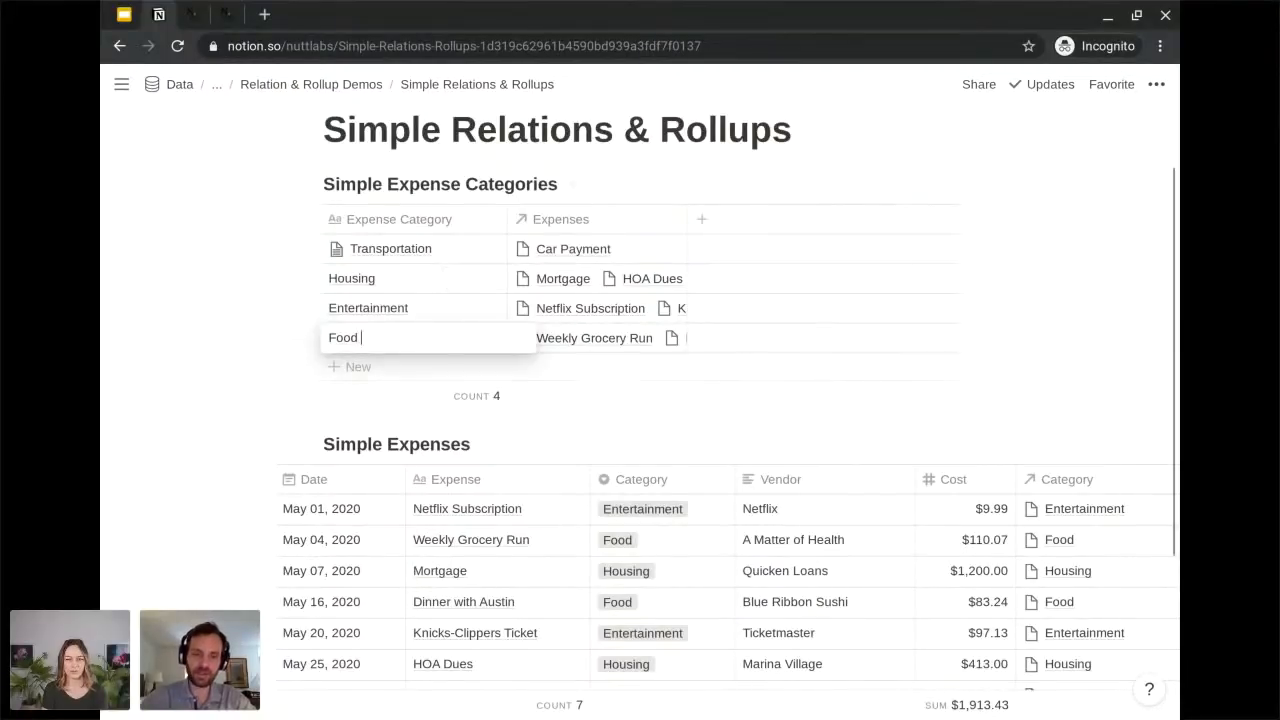
pyautogui.write(' Beverage')
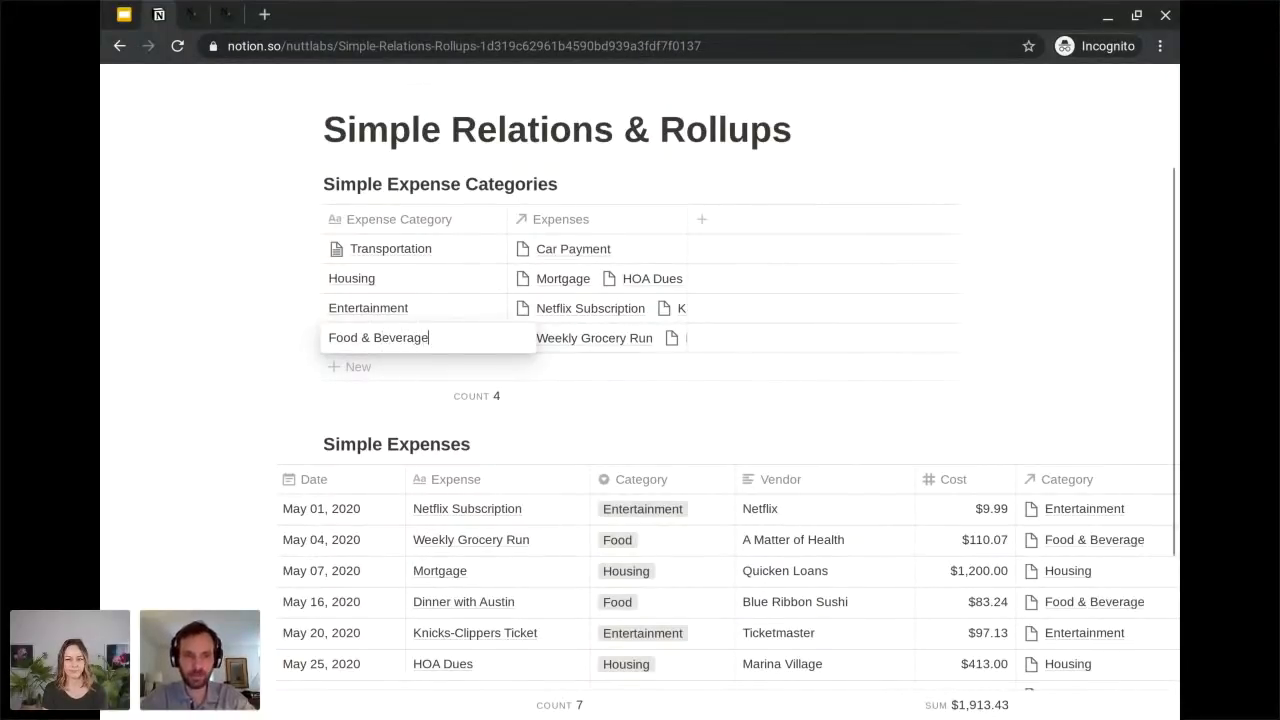
pyautogui.press('Tab')
pyautogui.scroll(-3, 1086, 391)
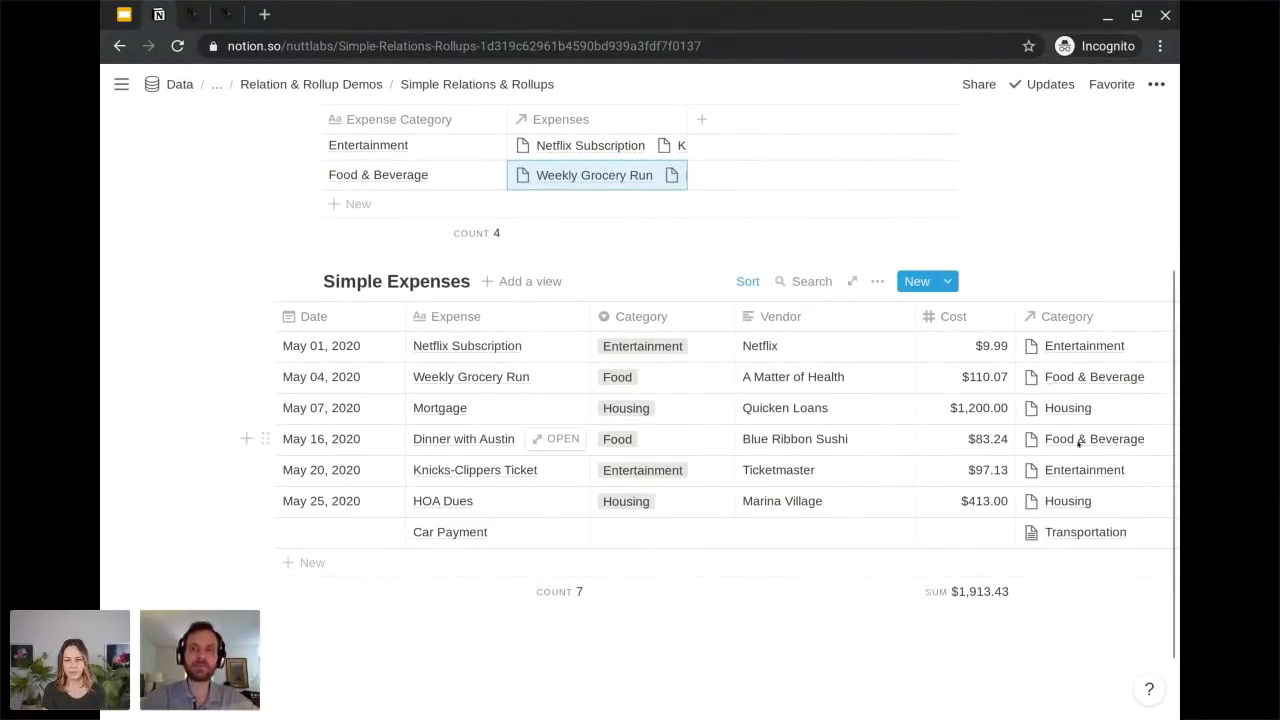
# Add a Rollup property named "Total Cost" to the Simple Expense Categories database.
pyautogui.scroll(3, 985, 495)
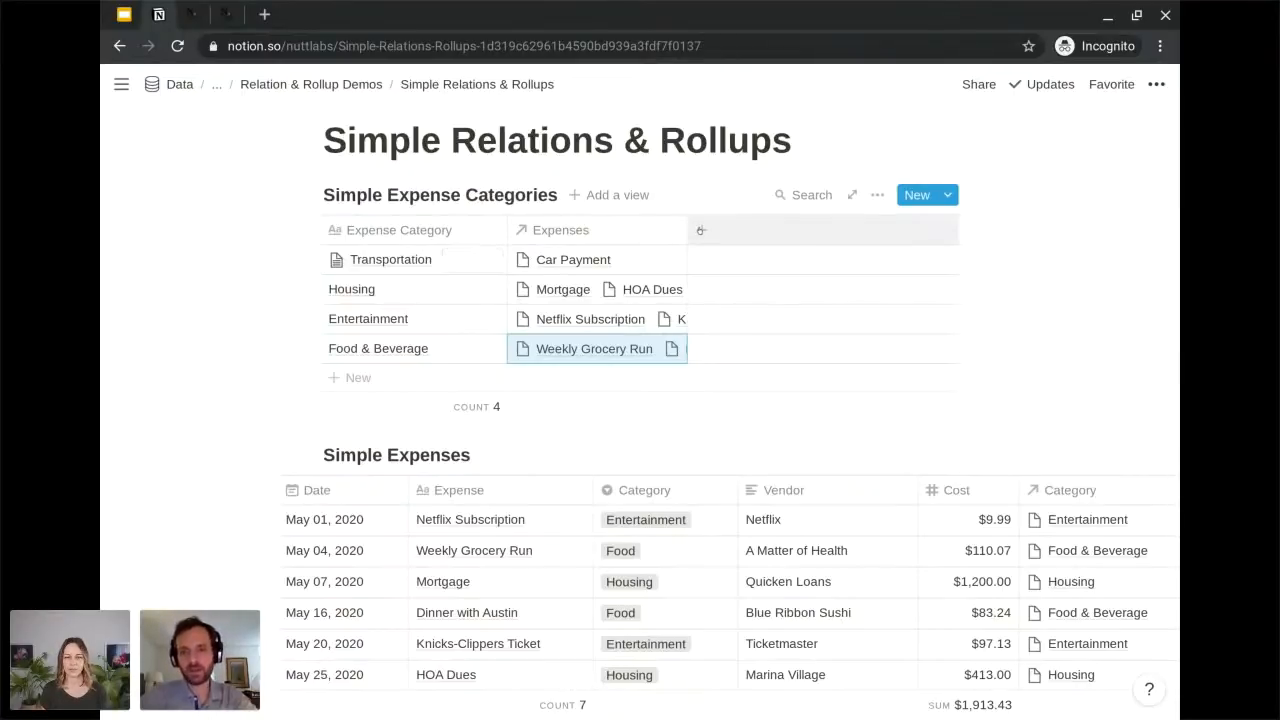
pyautogui.click(700, 230)
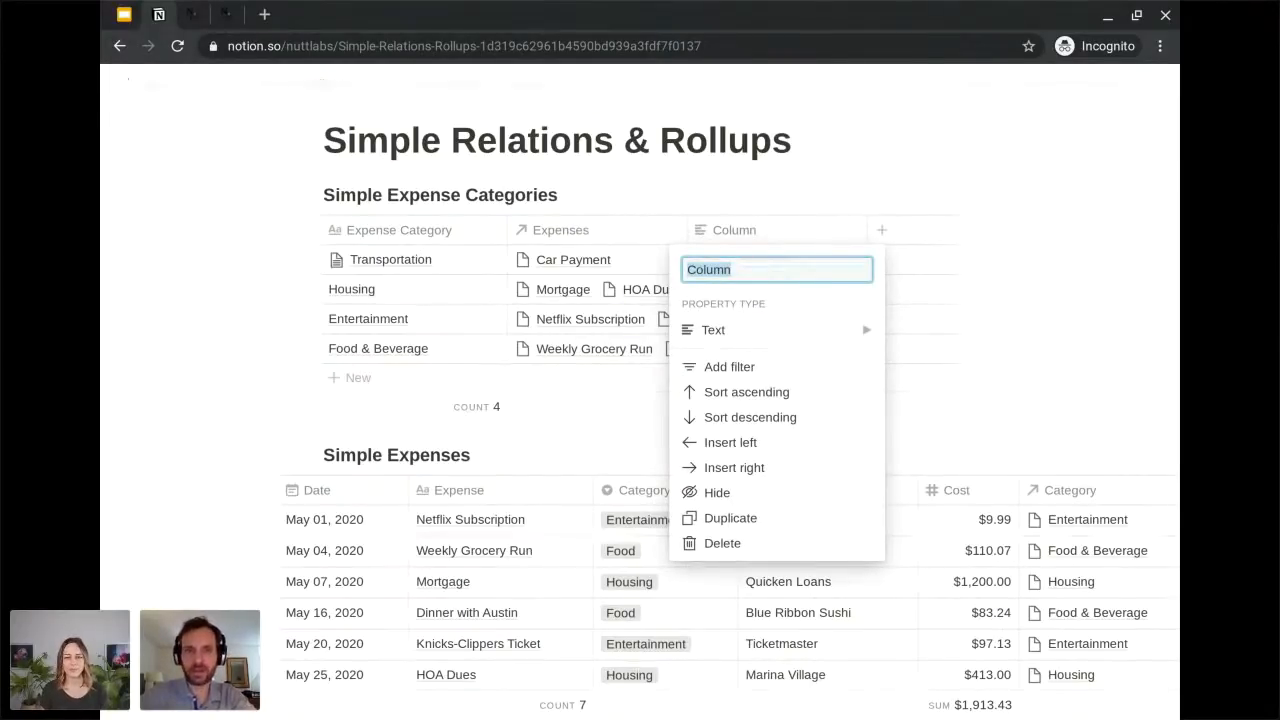
pyautogui.write('Total Cost')
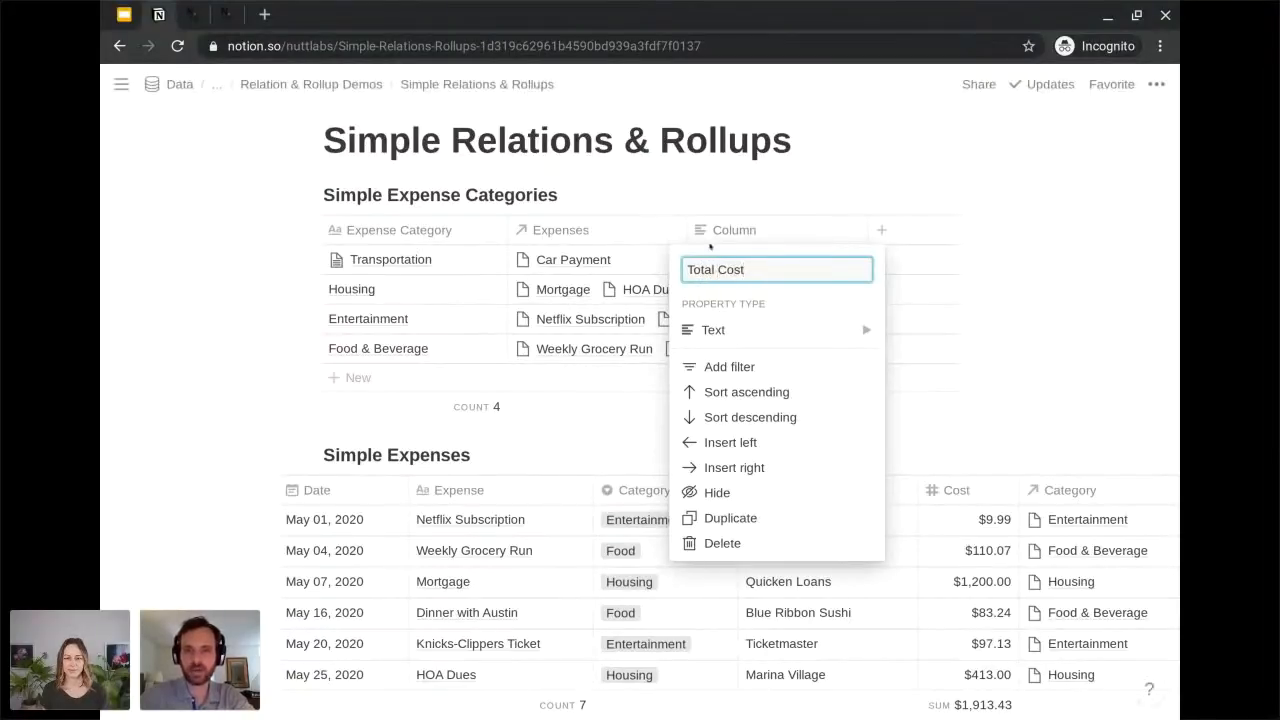
pyautogui.click(760, 330)
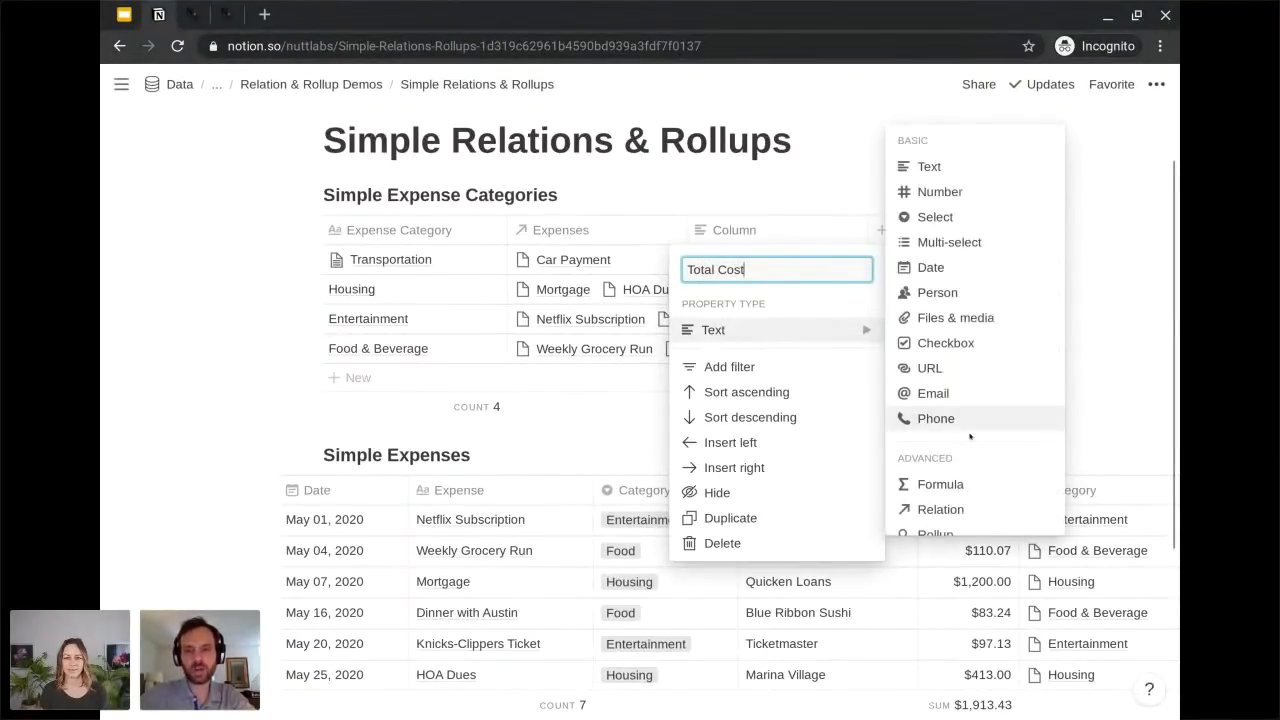
pyautogui.scroll(-2, 900, 420)
pyautogui.click(936, 450)
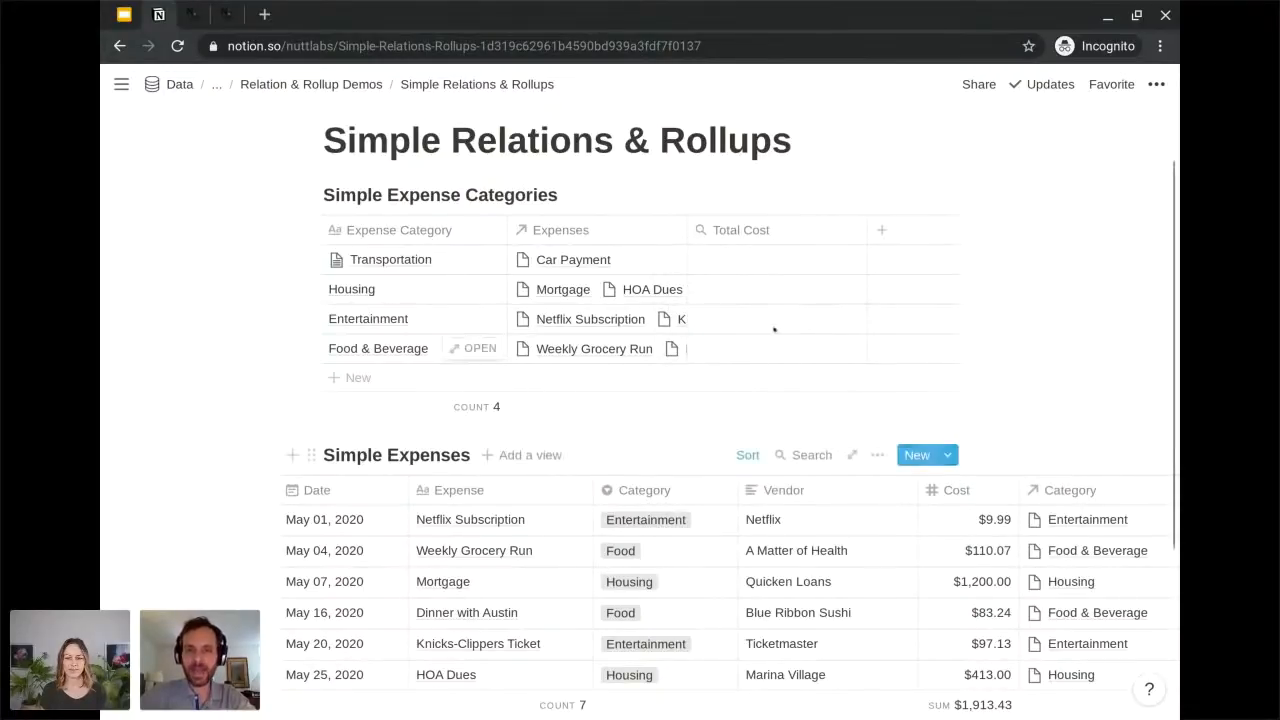
# Configure the Total Cost rollup to use the Expenses relation, the Cost property and the Sum calculation.
pyautogui.click(758, 259)
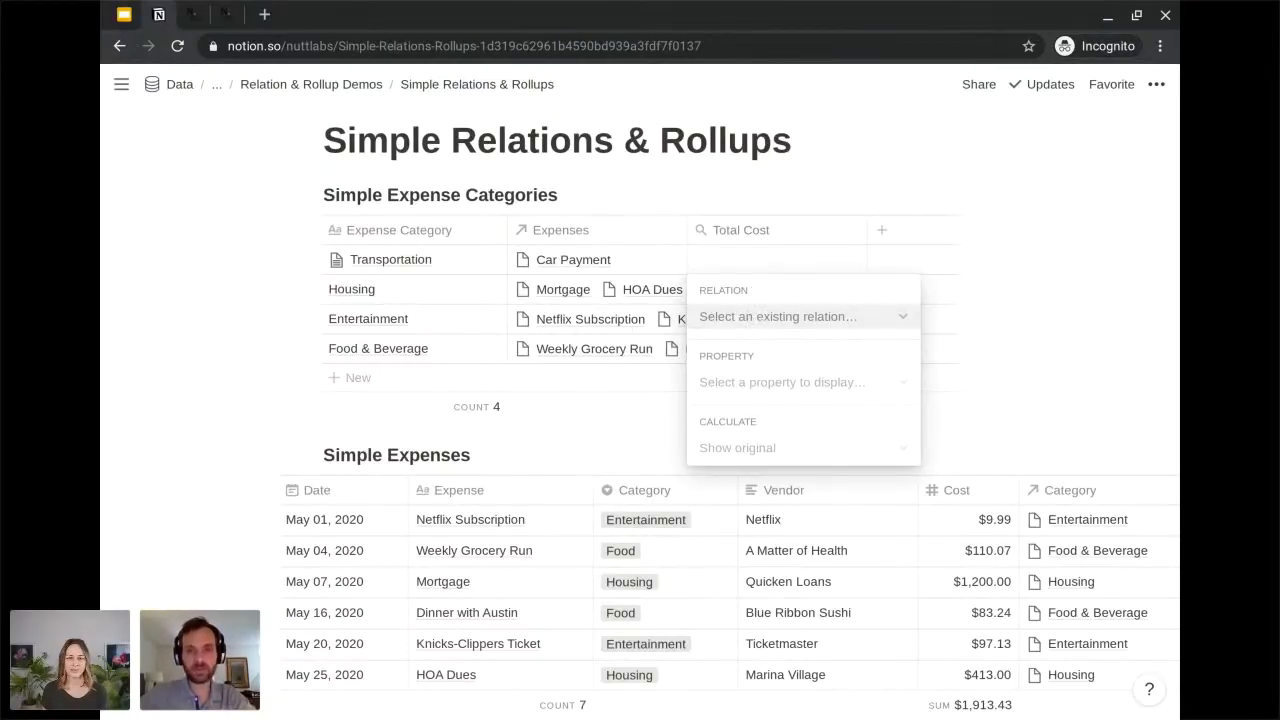
pyautogui.click(778, 316)
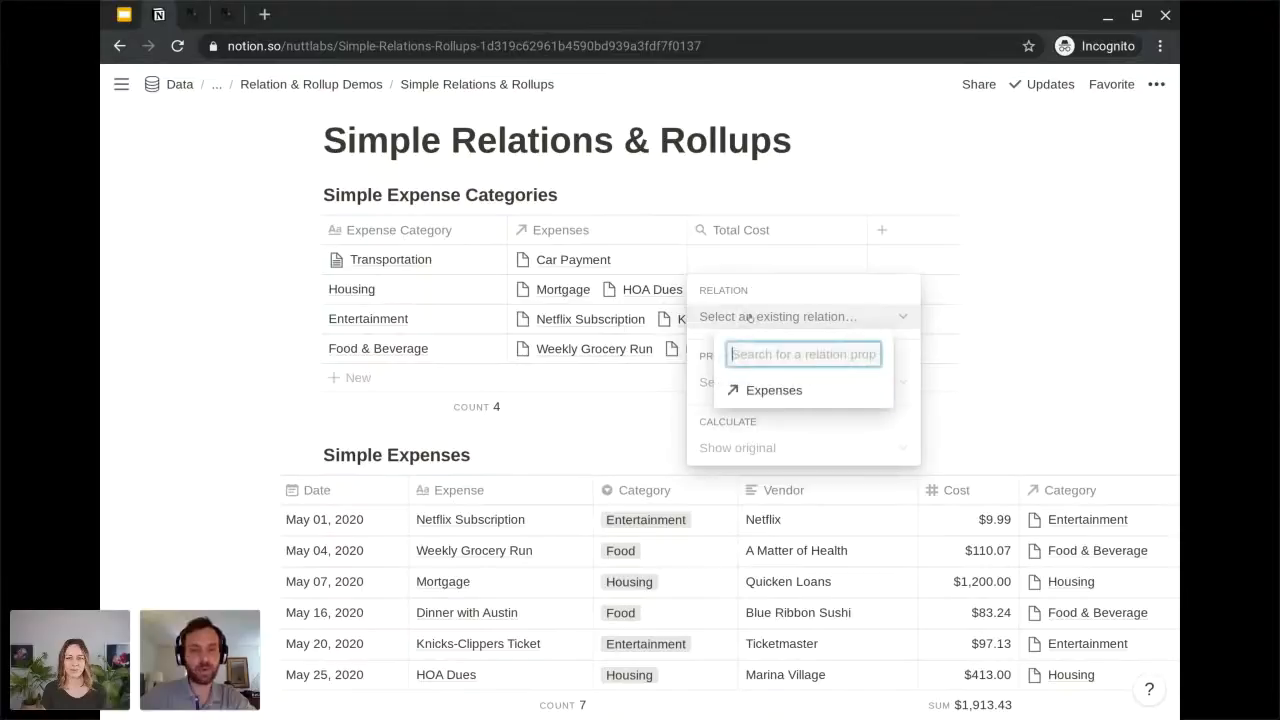
pyautogui.click(760, 390)
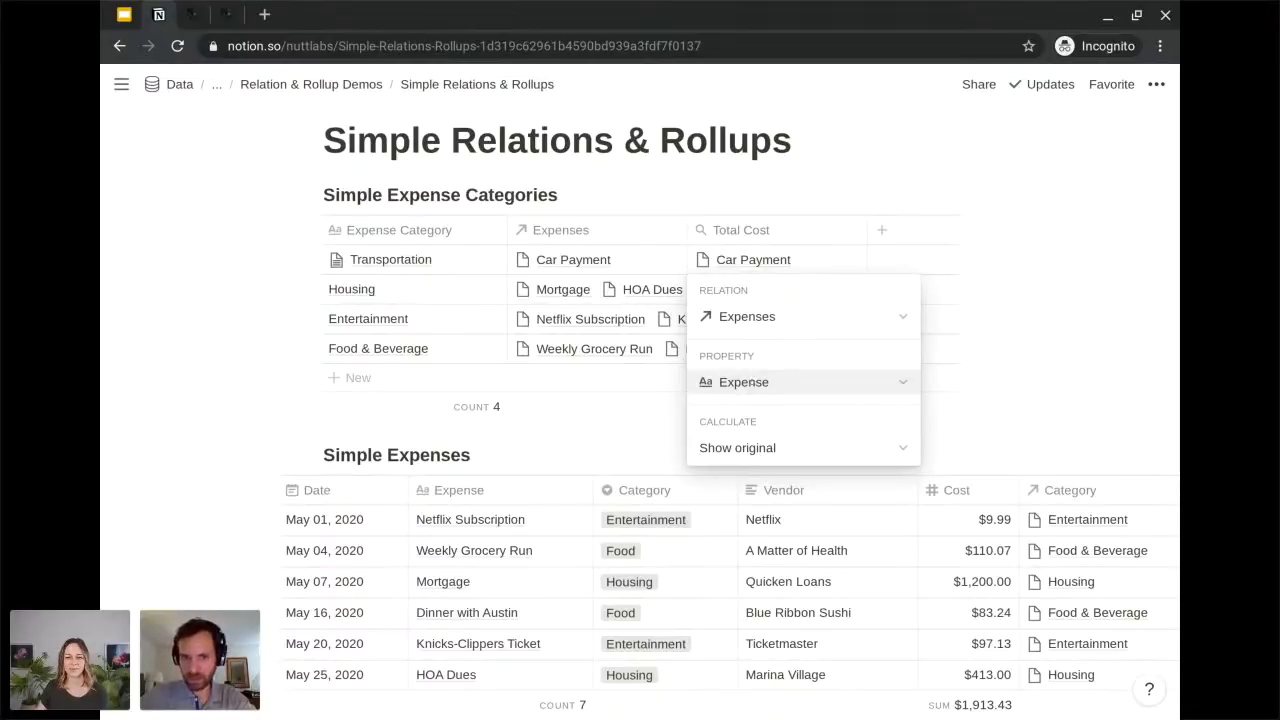
pyautogui.click(763, 385)
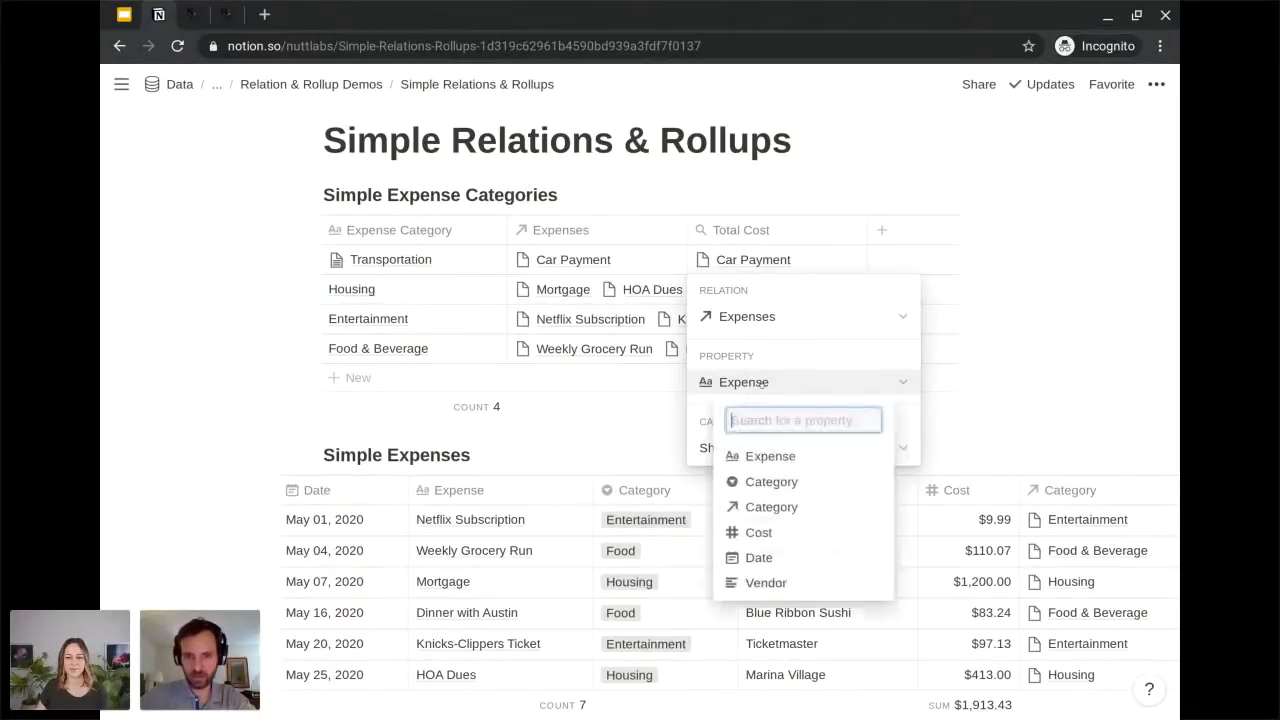
pyautogui.click(760, 531)
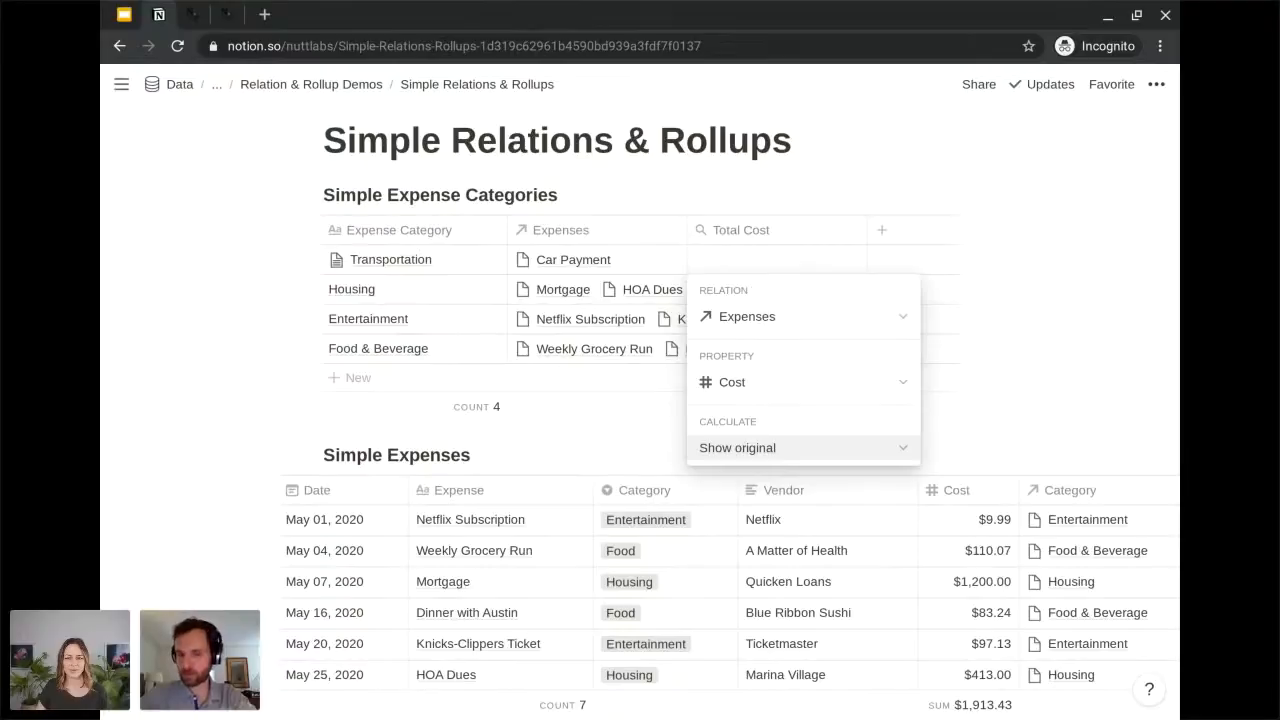
pyautogui.click(740, 450)
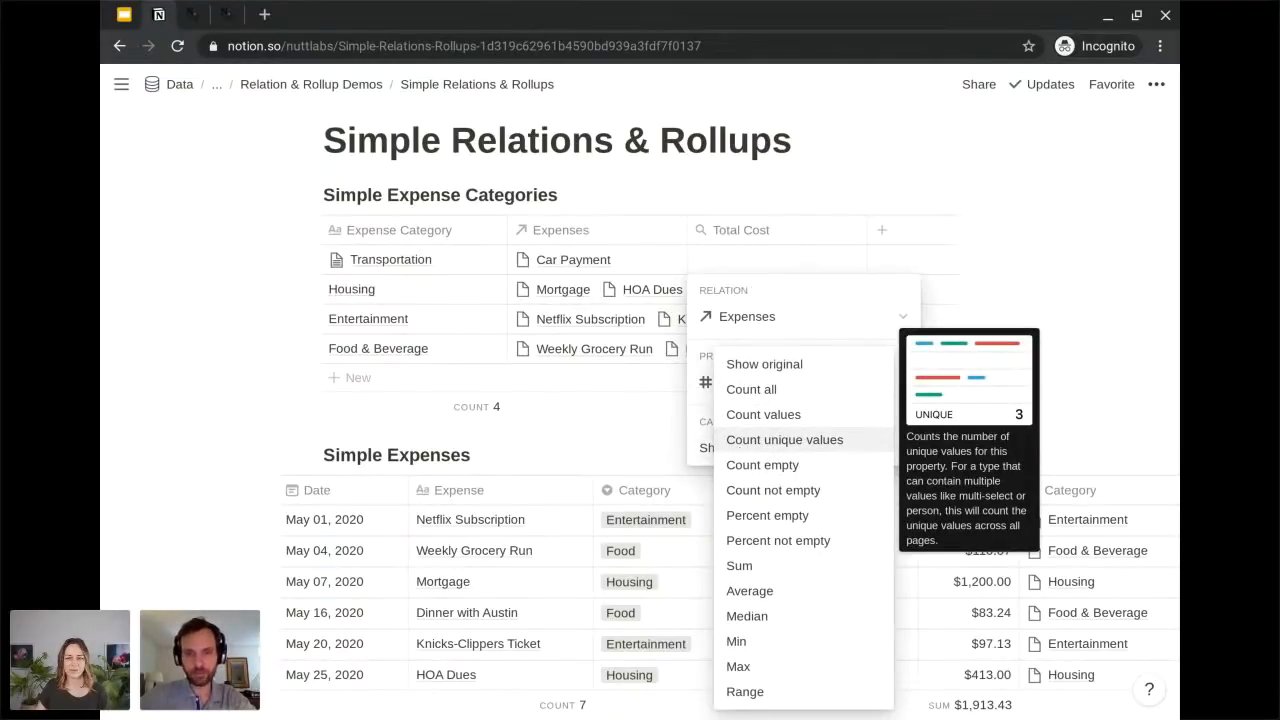
pyautogui.click(742, 567)
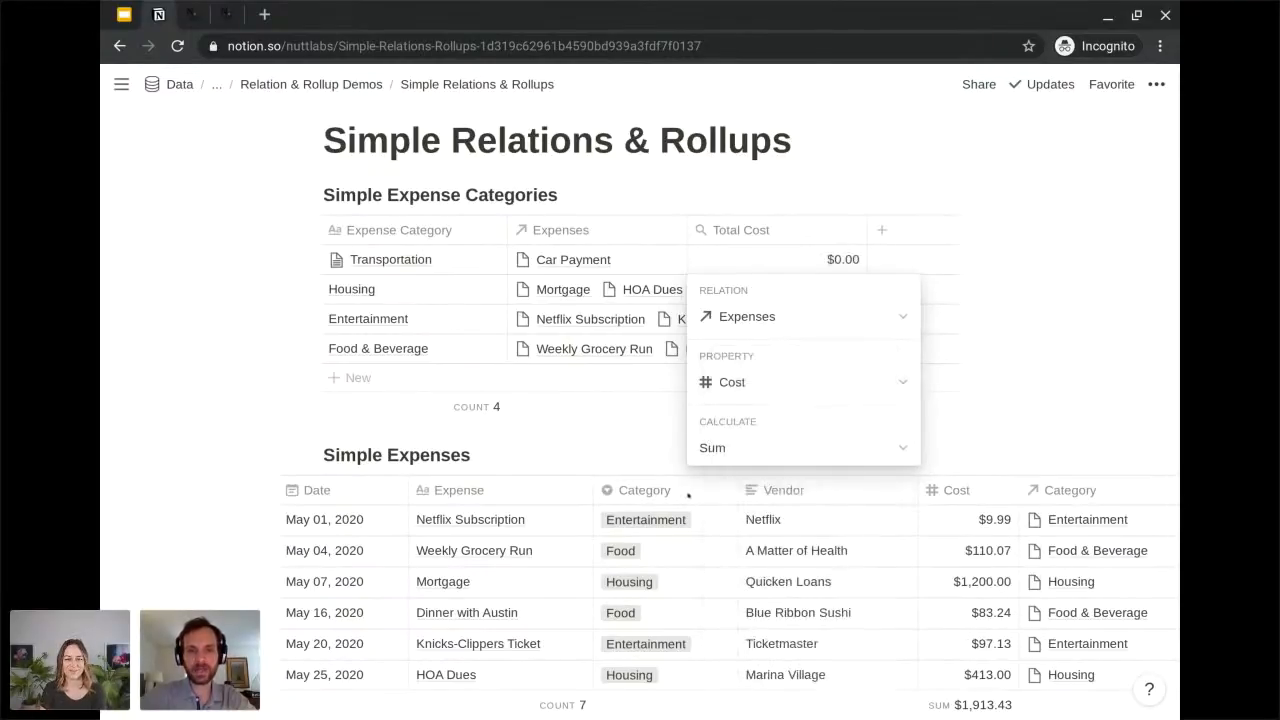
pyautogui.click(628, 419)
# Examine the rolled-up Total Cost of each category against the related expenses and costs in Simple Expenses.
pyautogui.scroll(-1, 628, 361)
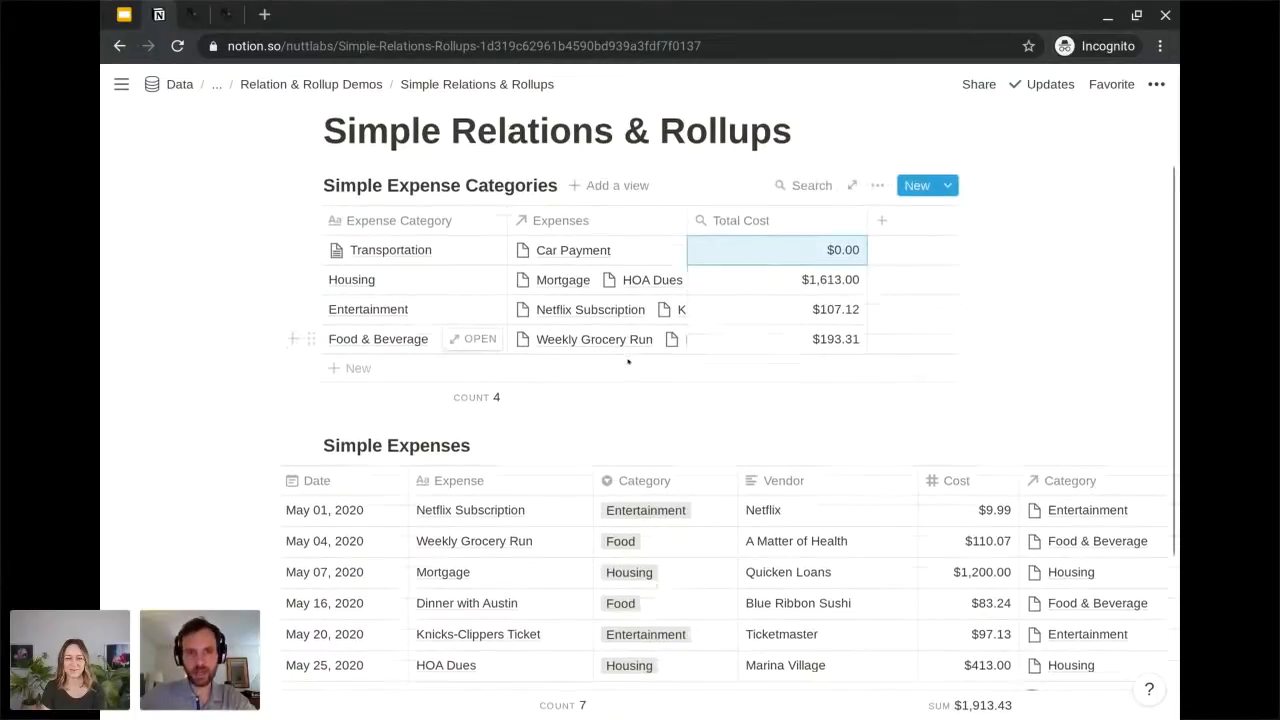
pyautogui.scroll(-1, 628, 361)
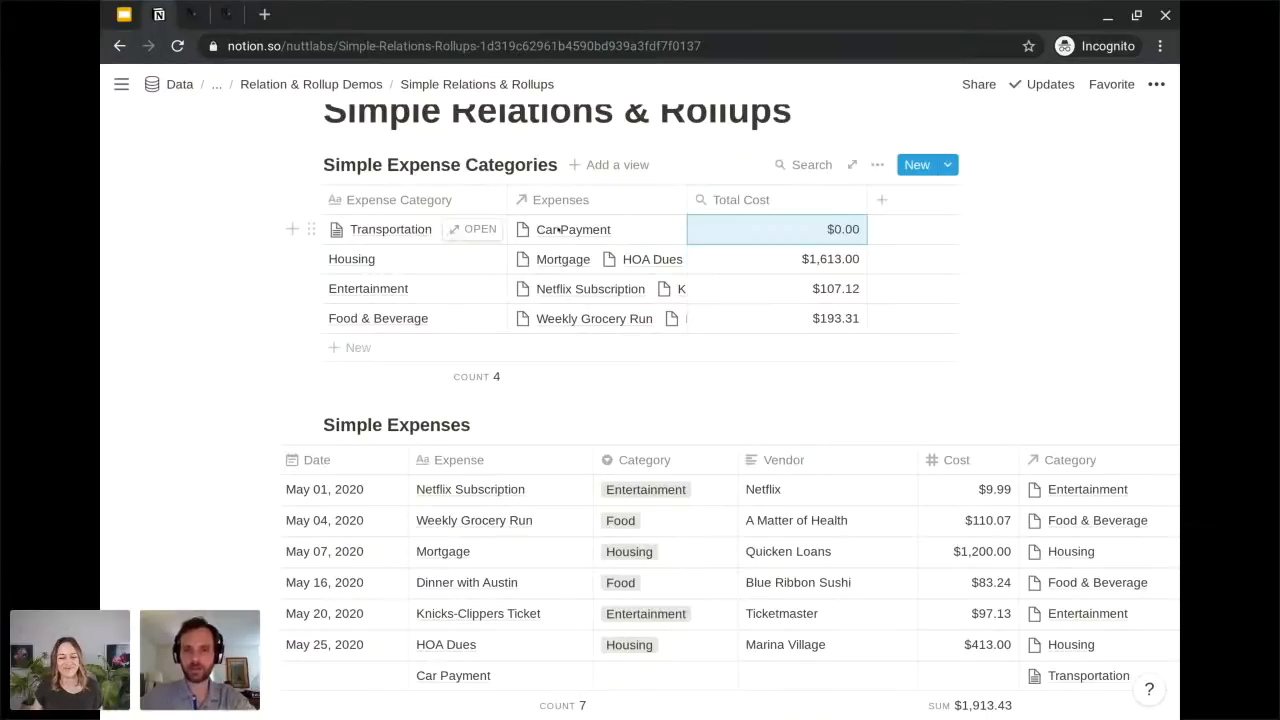
pyautogui.scroll(-1, 454, 220)
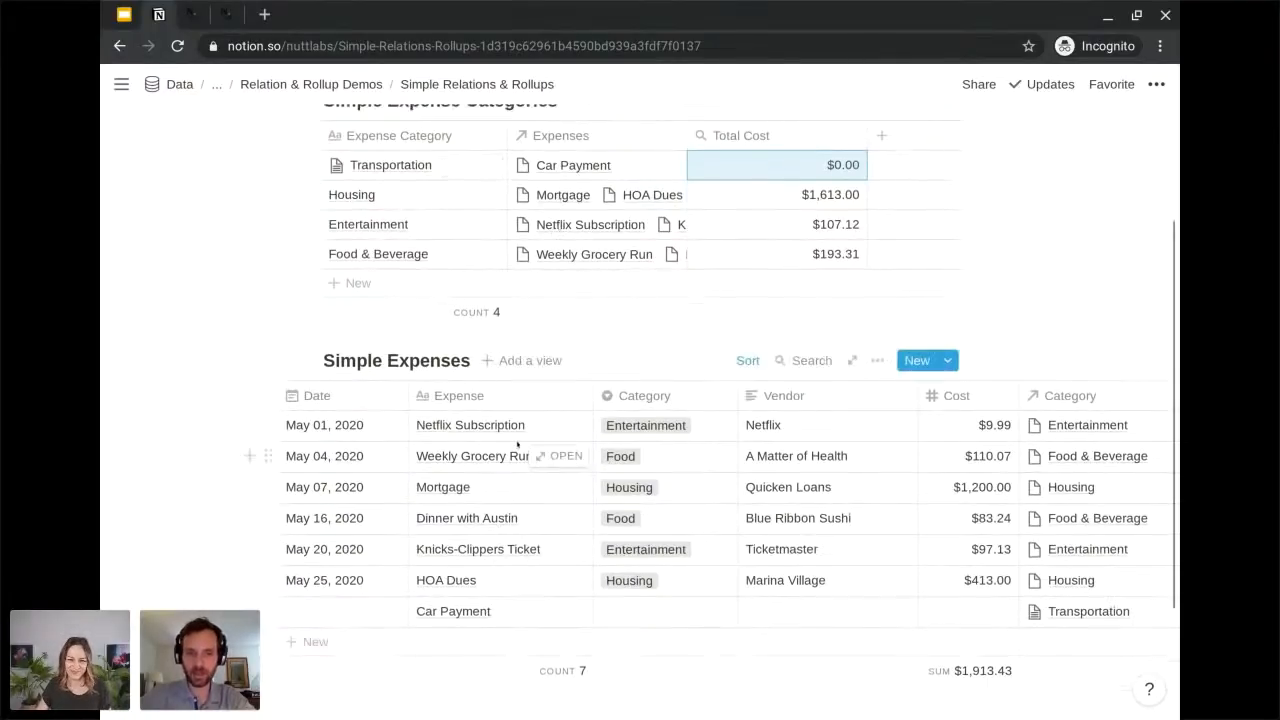
pyautogui.scroll(2, 560, 360)
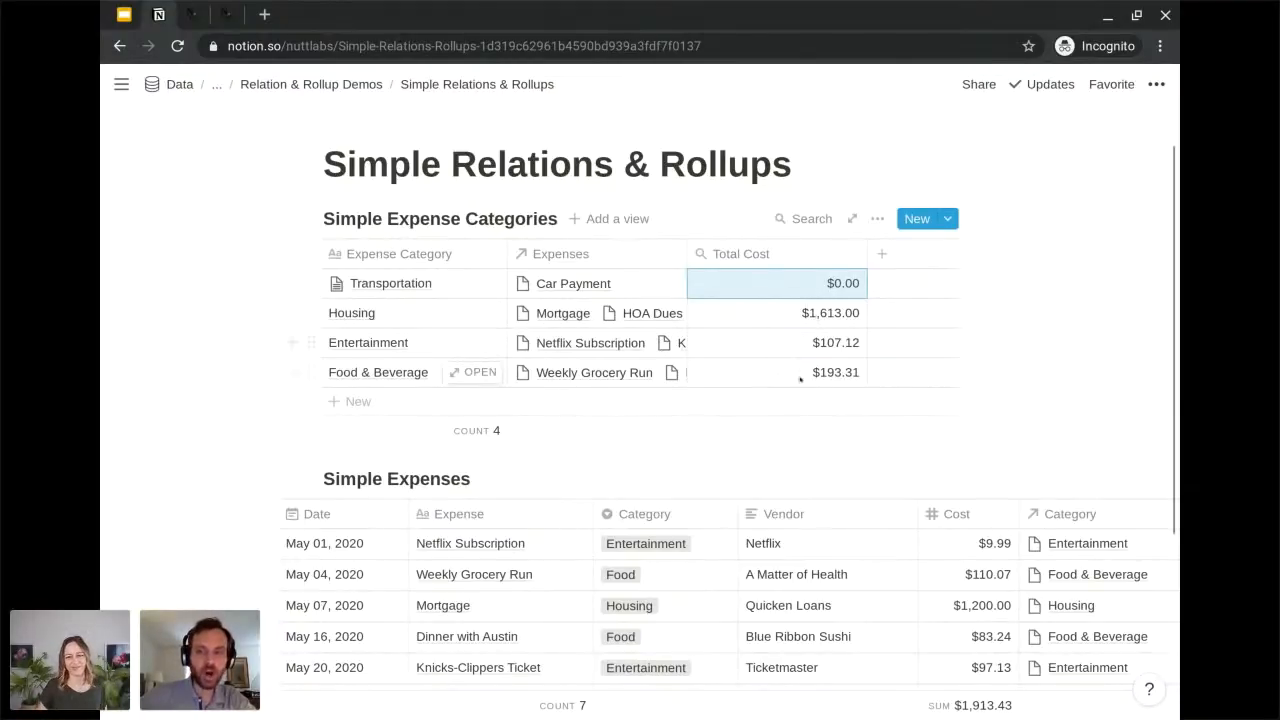
pyautogui.scroll(-1, 803, 376)
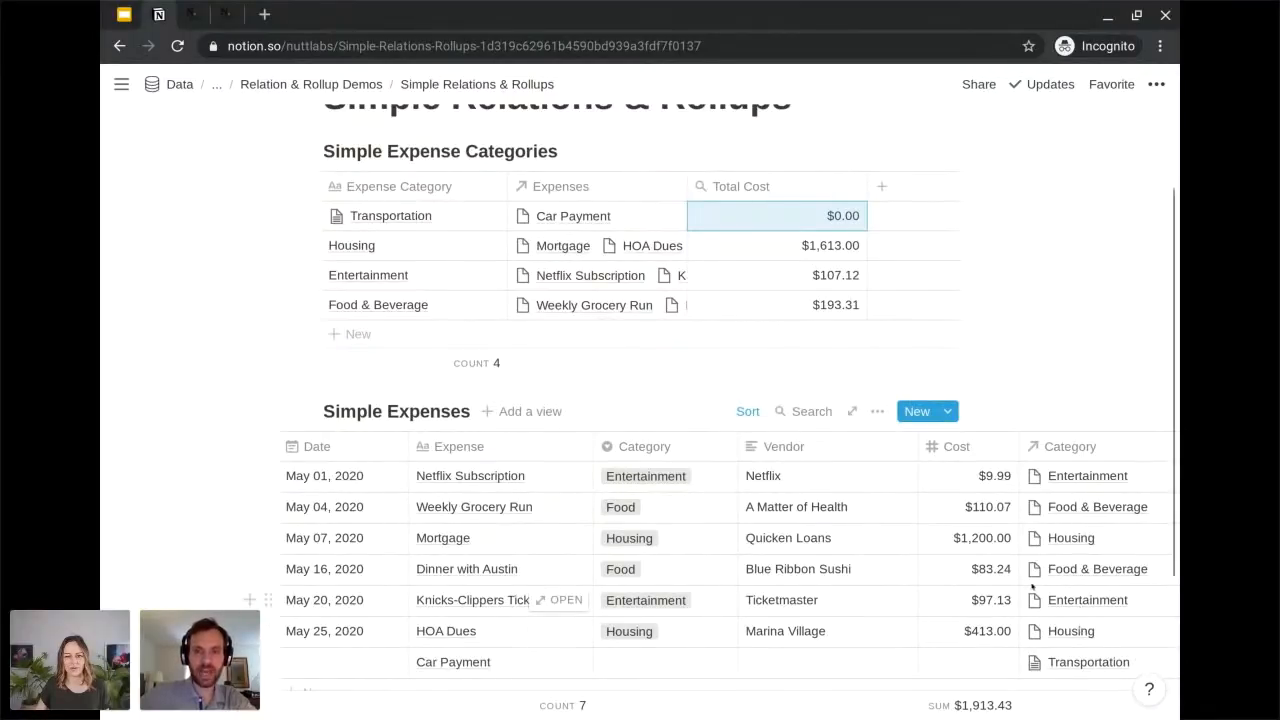
pyautogui.scroll(1, 822, 477)
pyautogui.scroll(1, 822, 477)
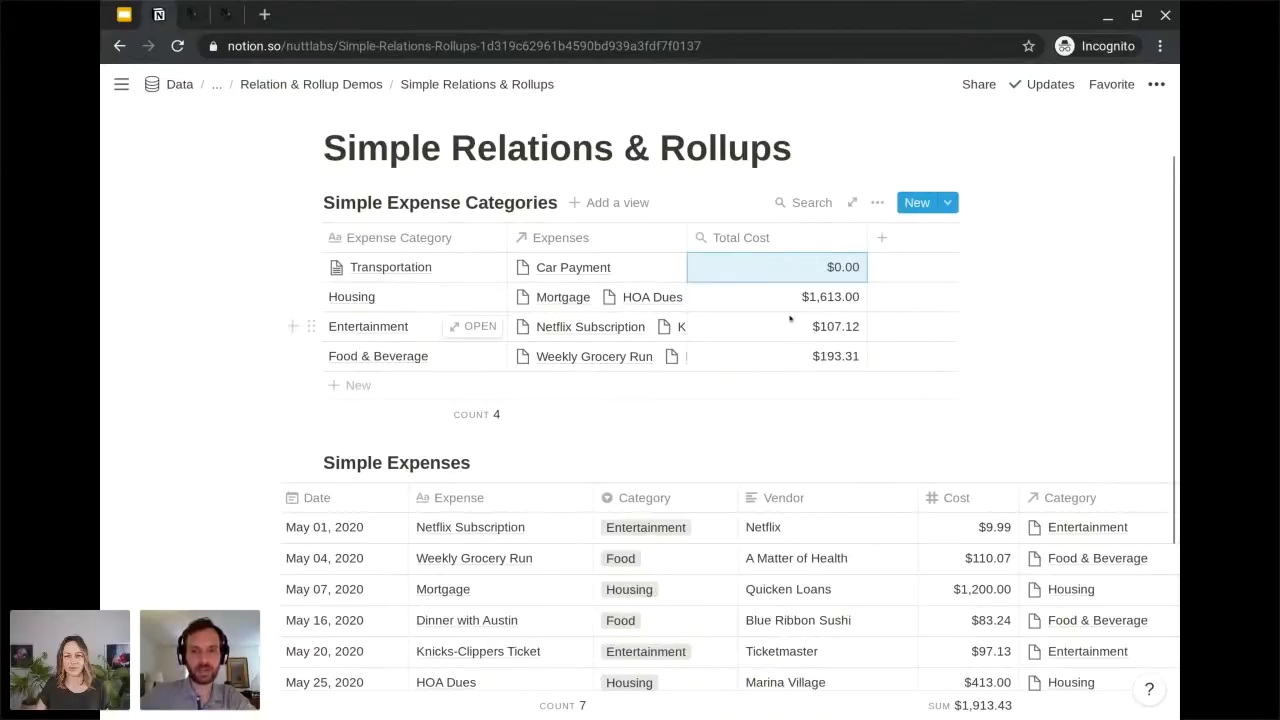
pyautogui.scroll(-2, 822, 555)
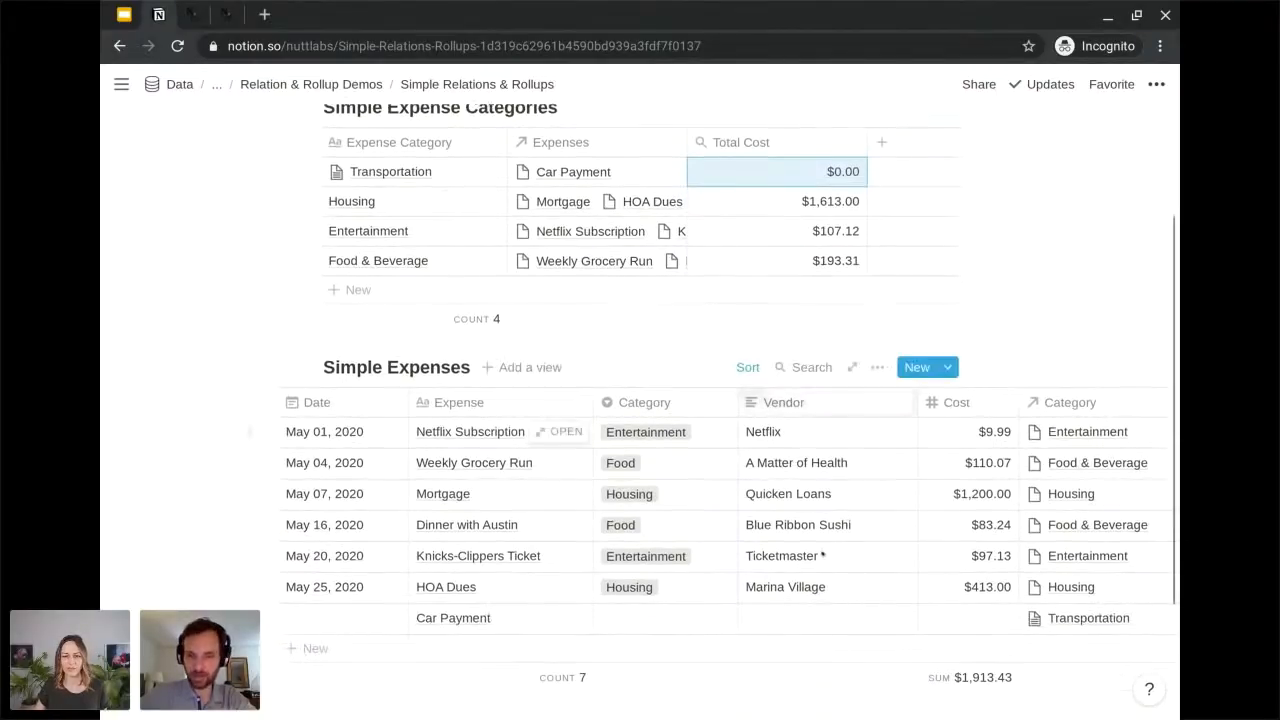
pyautogui.scroll(2, 800, 449)
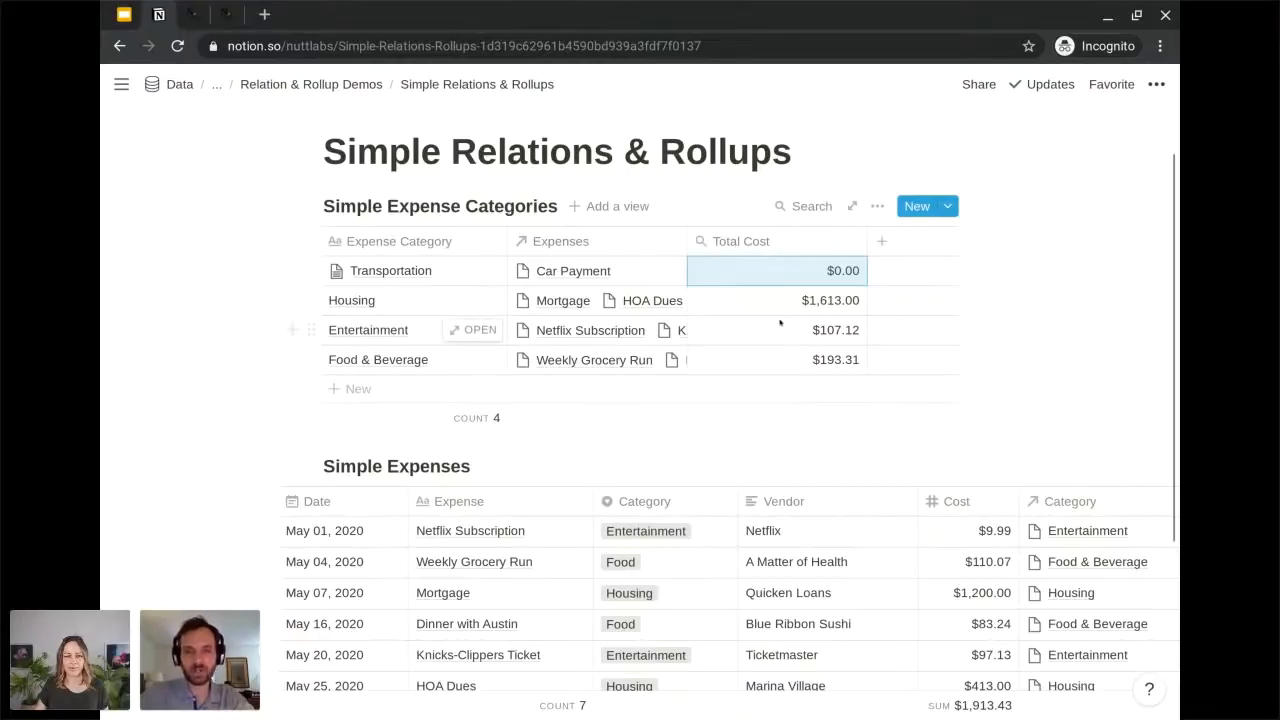
# Add a Sum calculation beneath the Total Cost rollup column and compare it with the Cost sum in Simple Expenses.
pyautogui.click(810, 420)
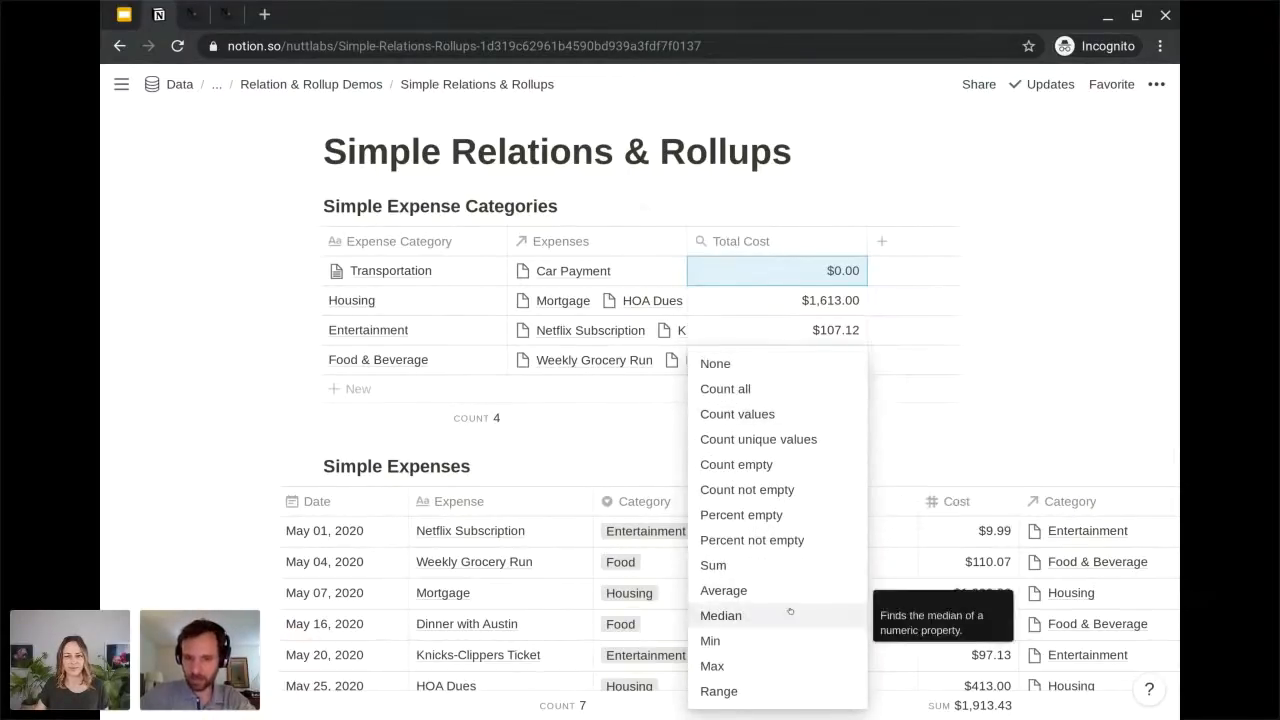
pyautogui.click(778, 568)
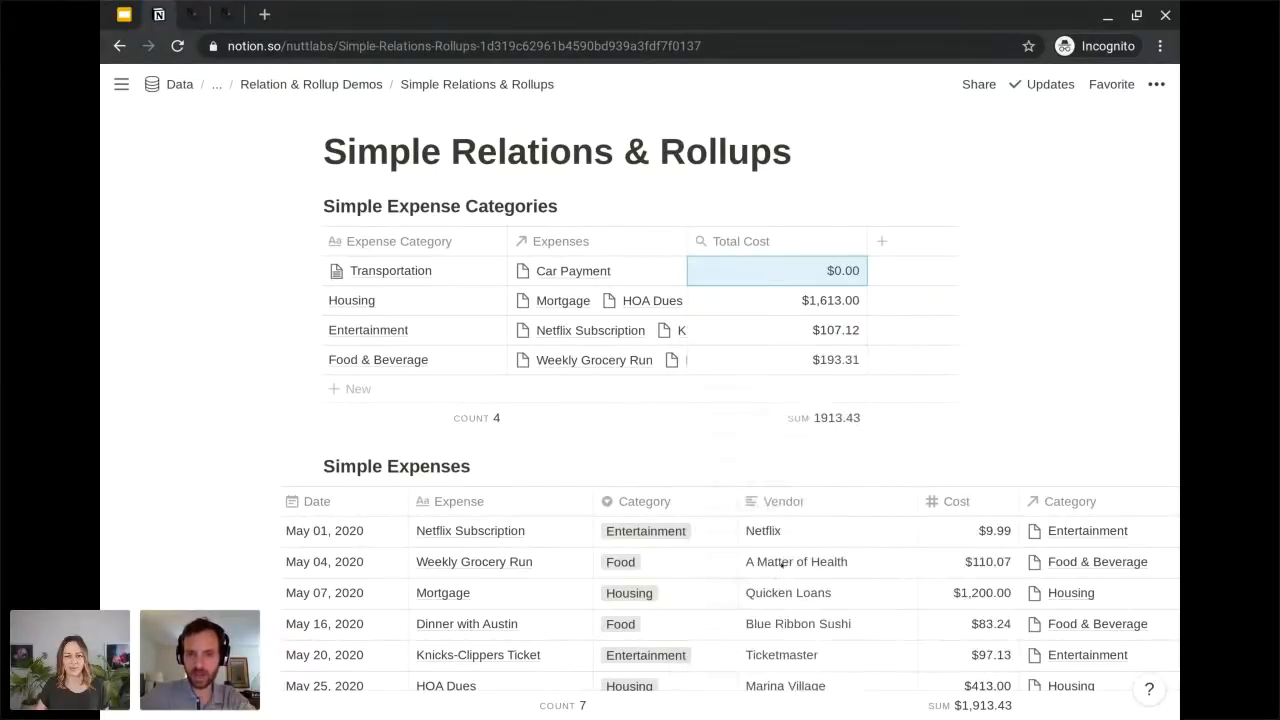
pyautogui.scroll(-3, 779, 450)
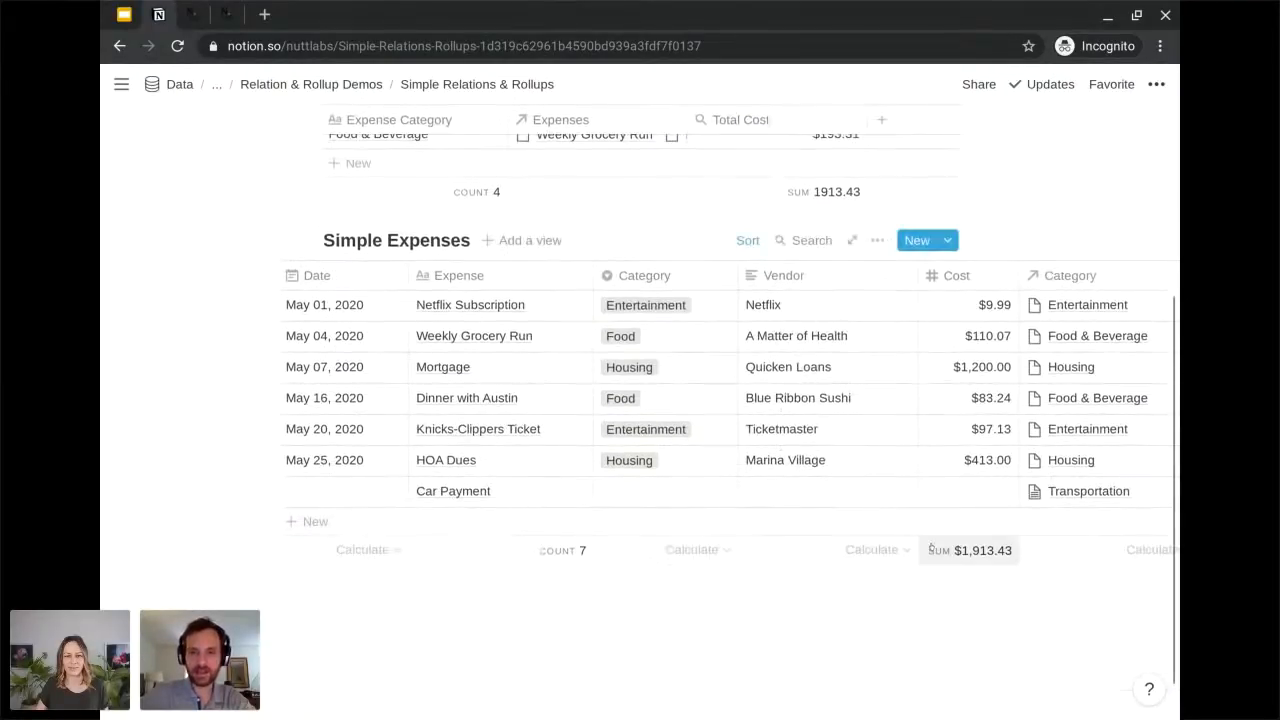
pyautogui.scroll(1, 960, 558)
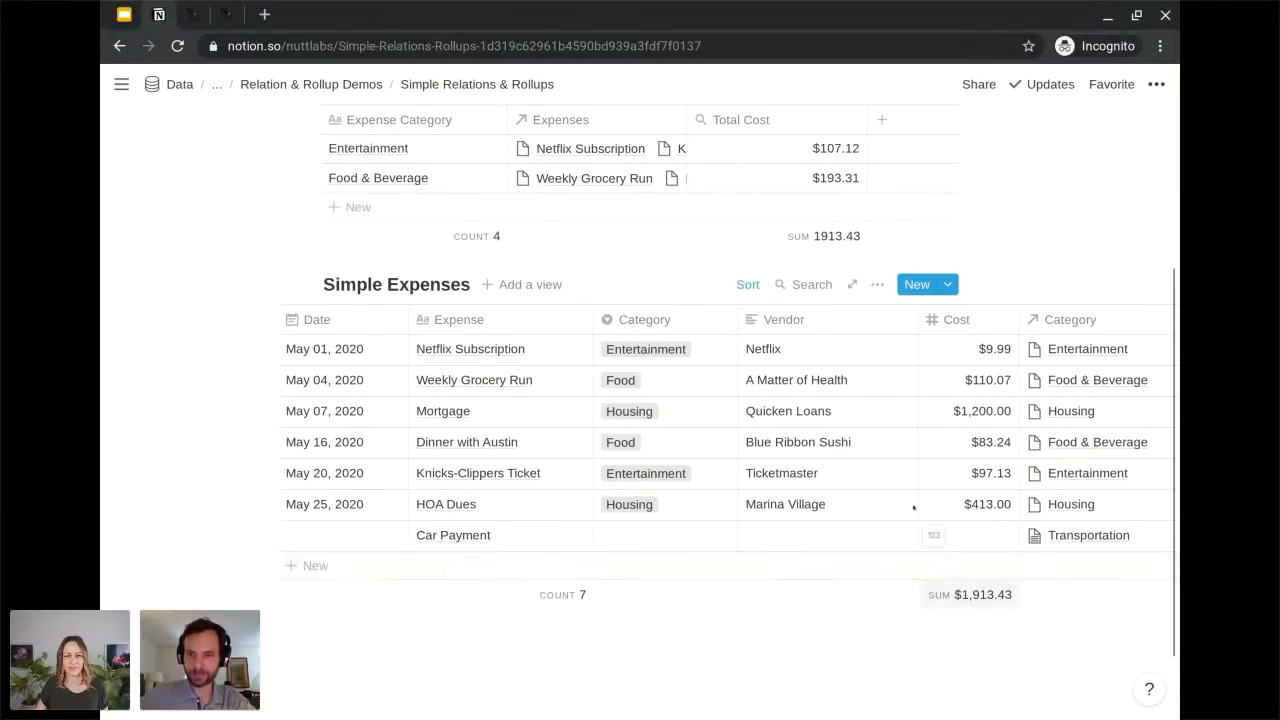
pyautogui.scroll(1, 857, 409)
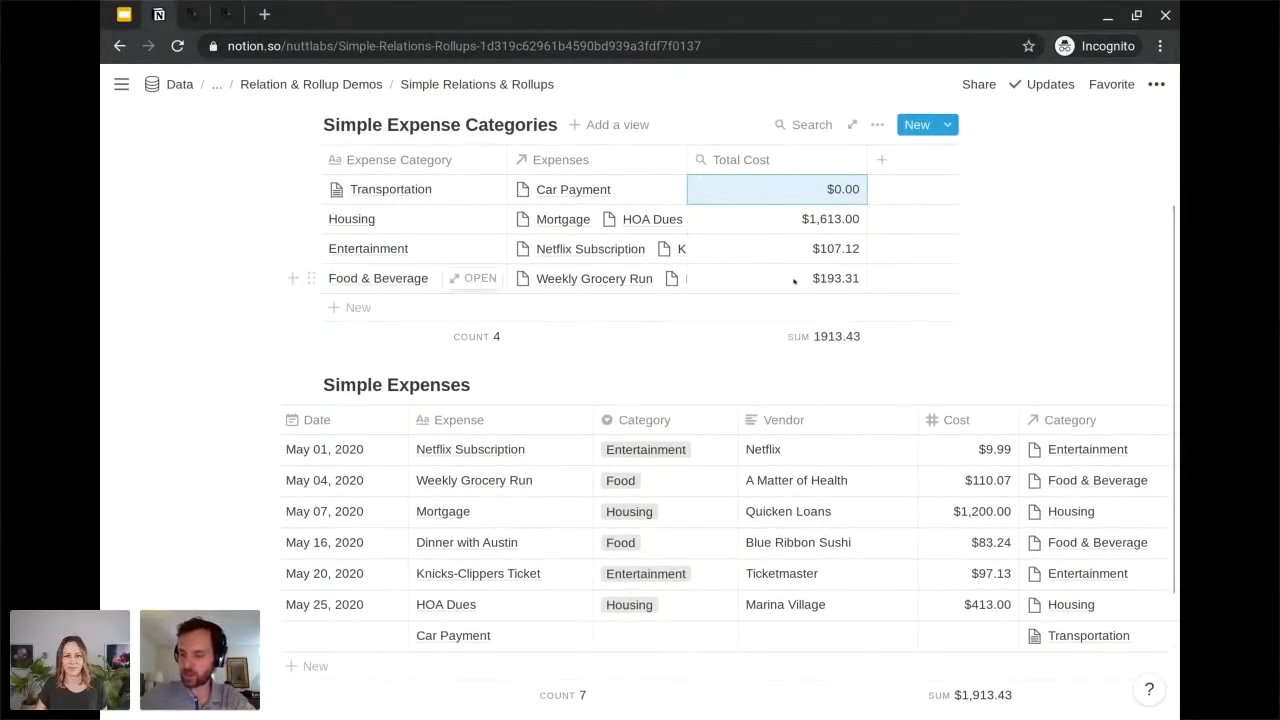
pyautogui.scroll(1, 794, 281)
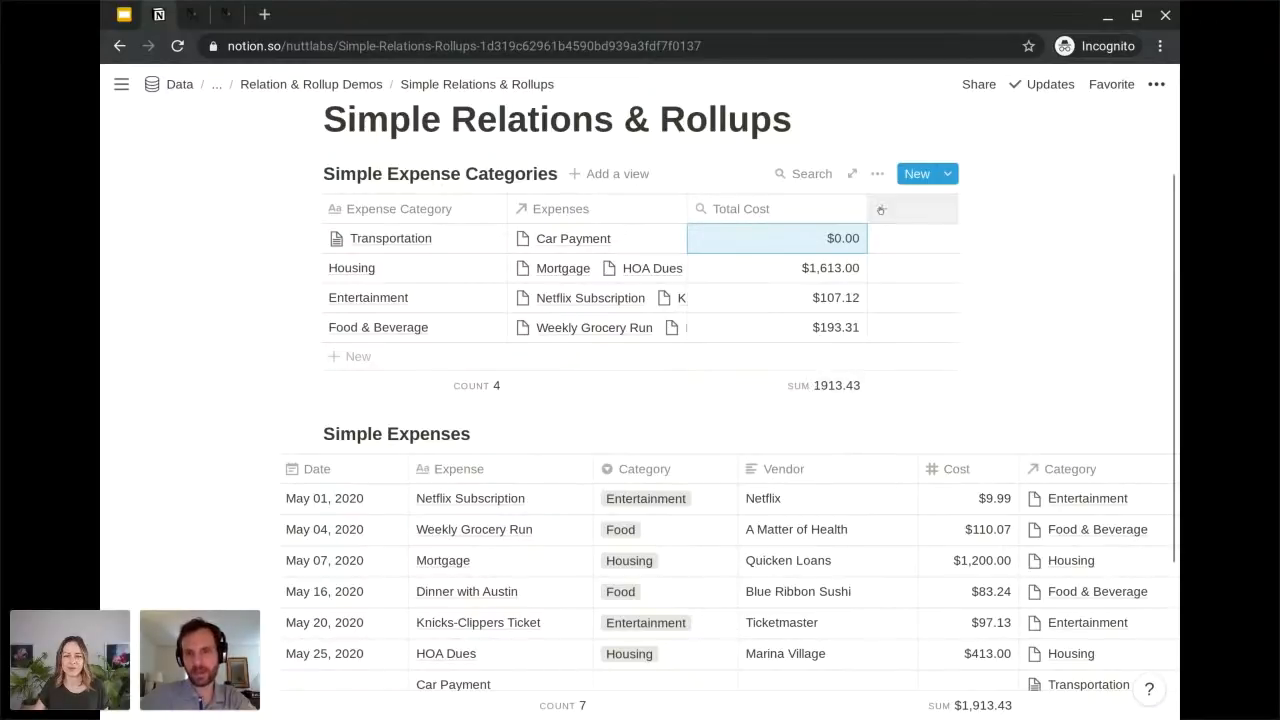
# Add a Formula property named "Total Cost" to the Simple Expense Categories database.
pyautogui.click(881, 208)
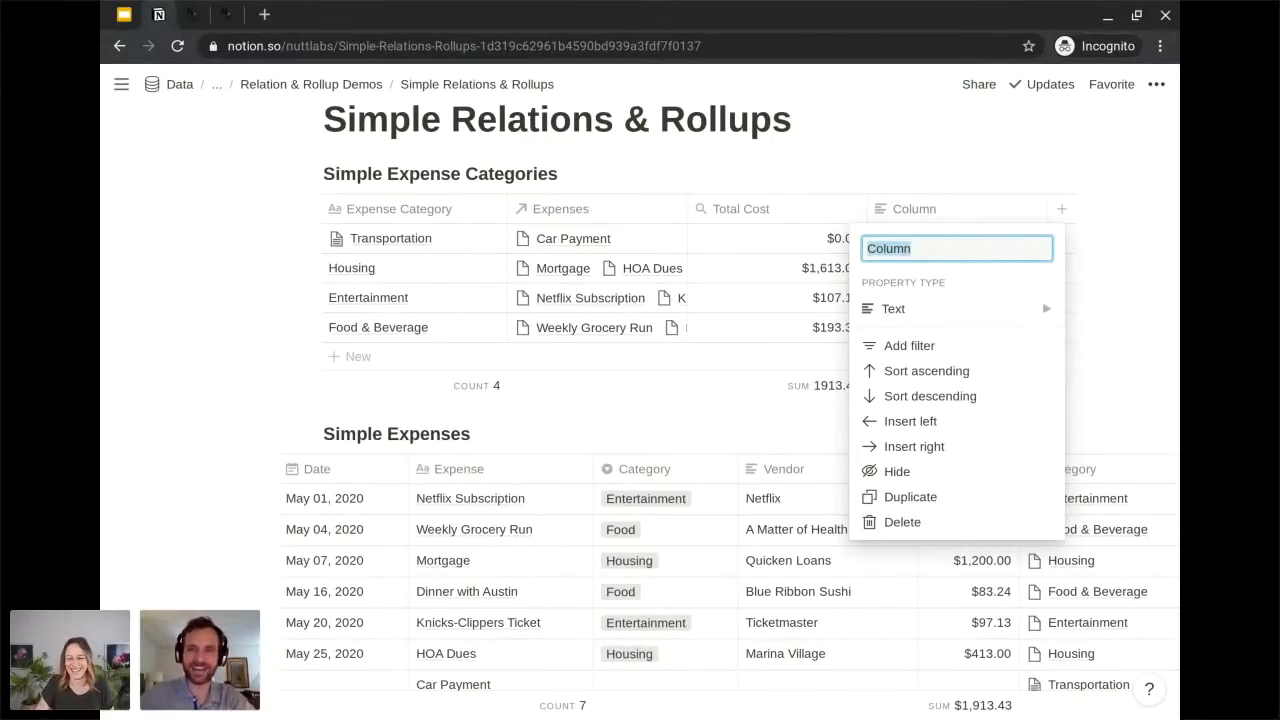
pyautogui.write('T')
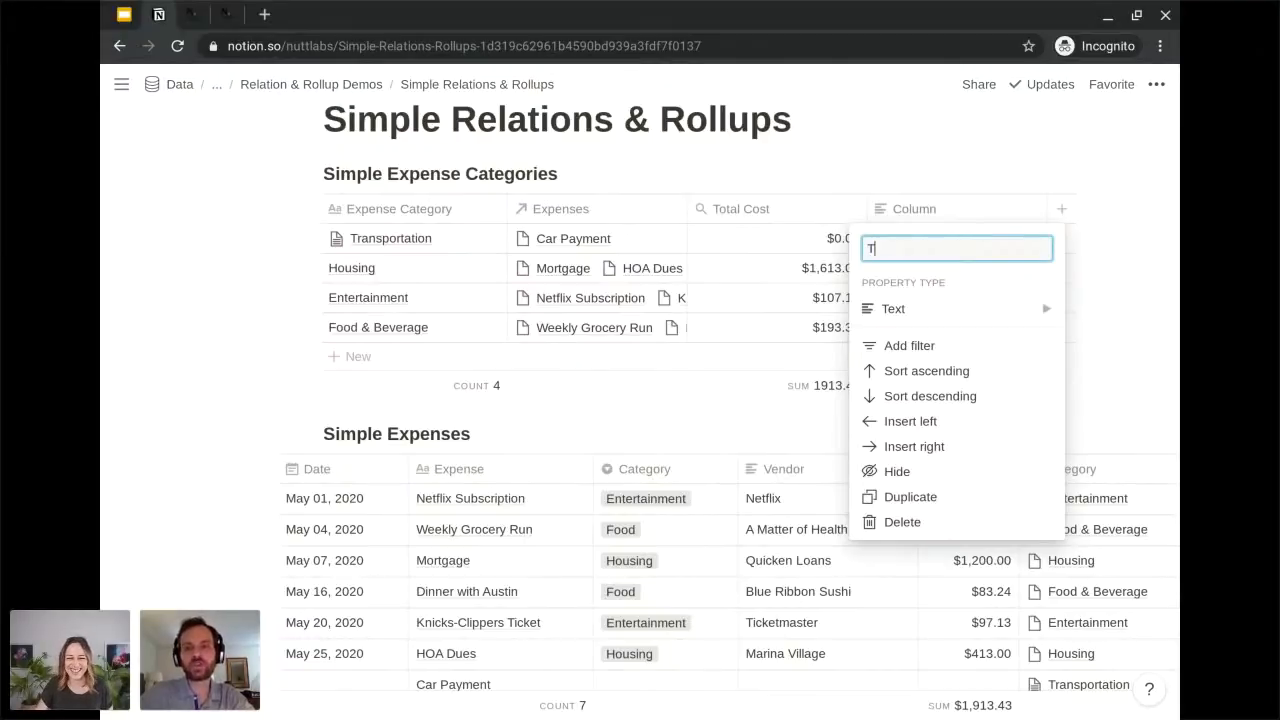
pyautogui.write('otoal')
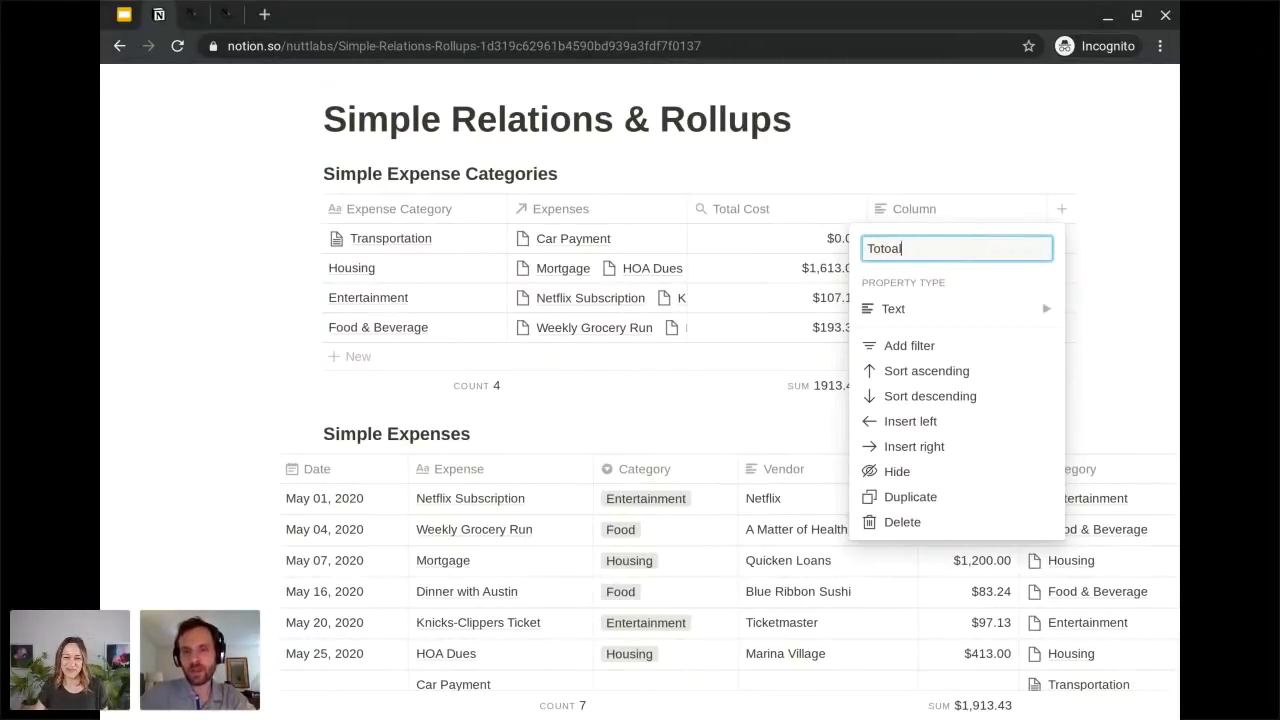
pyautogui.press('BackSpace')
pyautogui.press('BackSpace')
pyautogui.press('BackSpace')
pyautogui.write('al ')
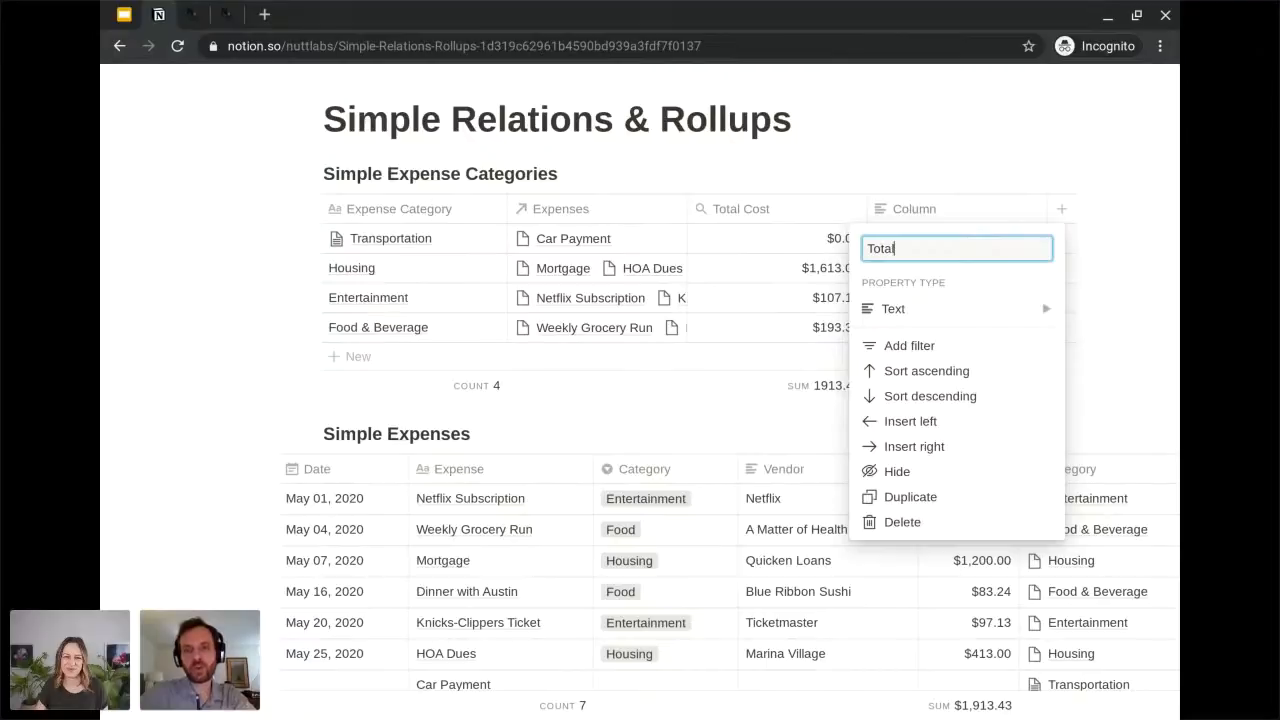
pyautogui.write('Cost')
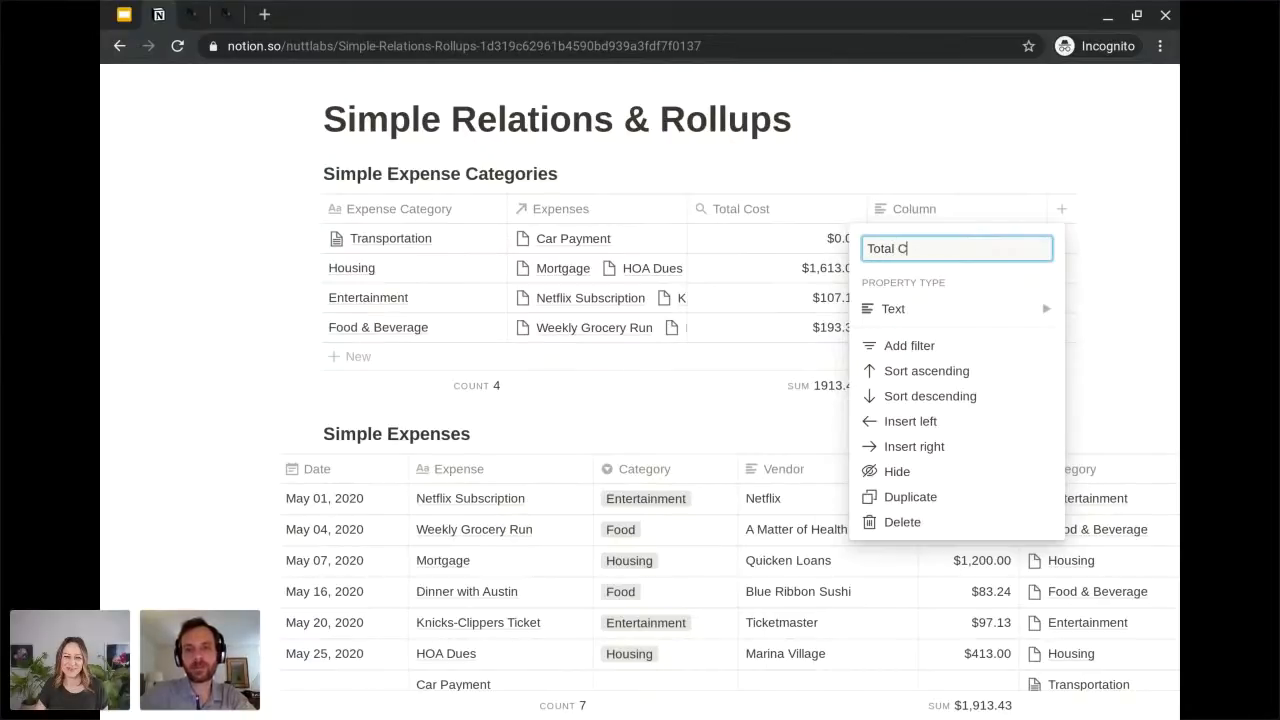
pyautogui.moveTo(925, 312)
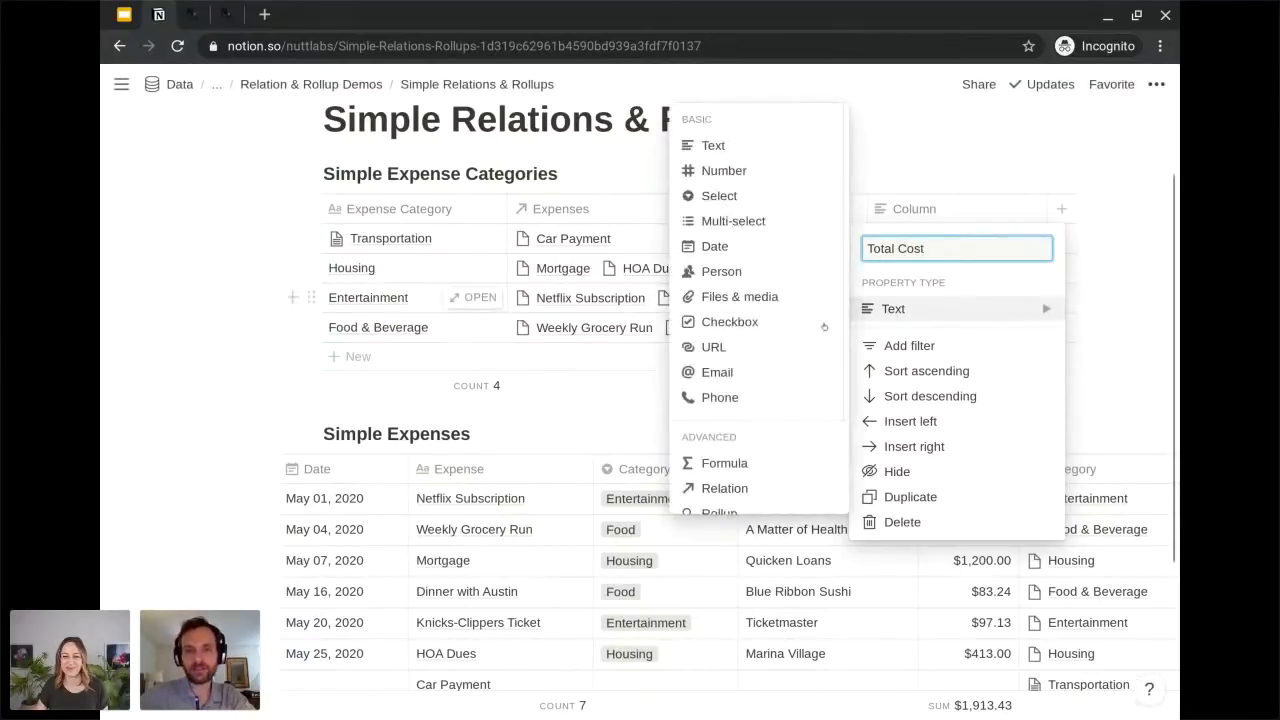
pyautogui.click(733, 465)
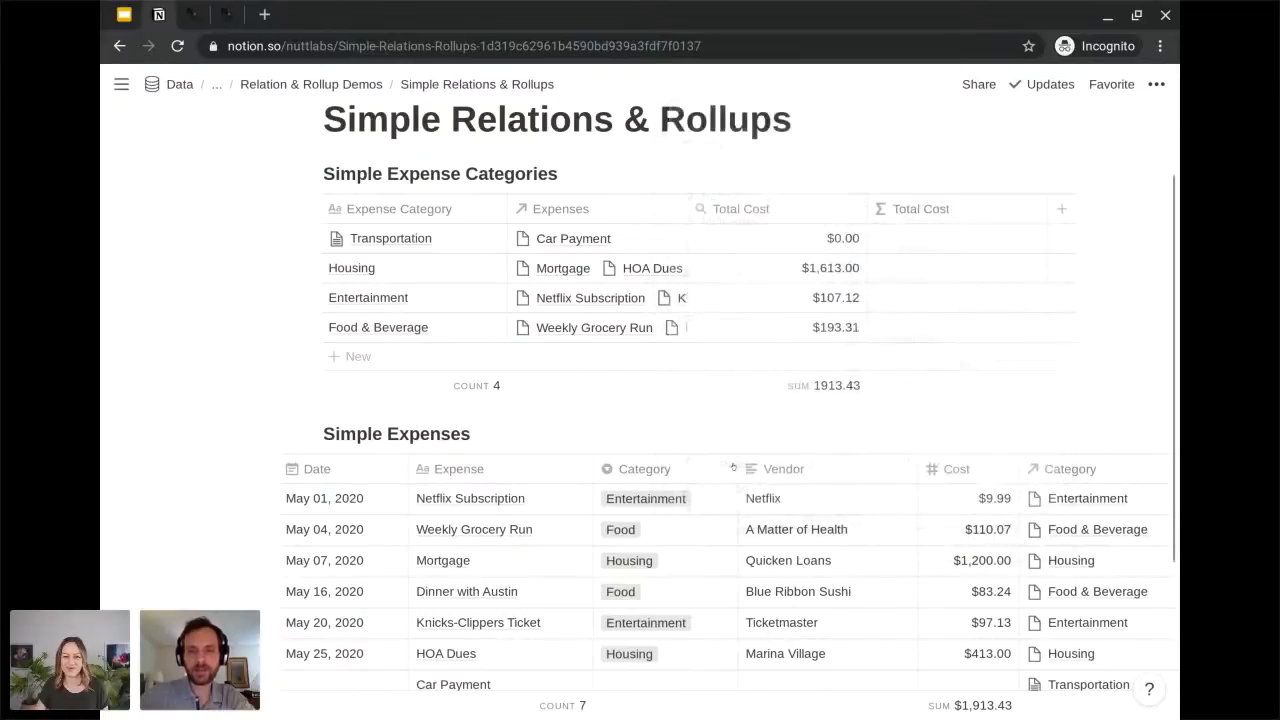
# Set the formula of the new Total Cost property to prop("Total Cost") so it references the rollup.
pyautogui.click(959, 240)
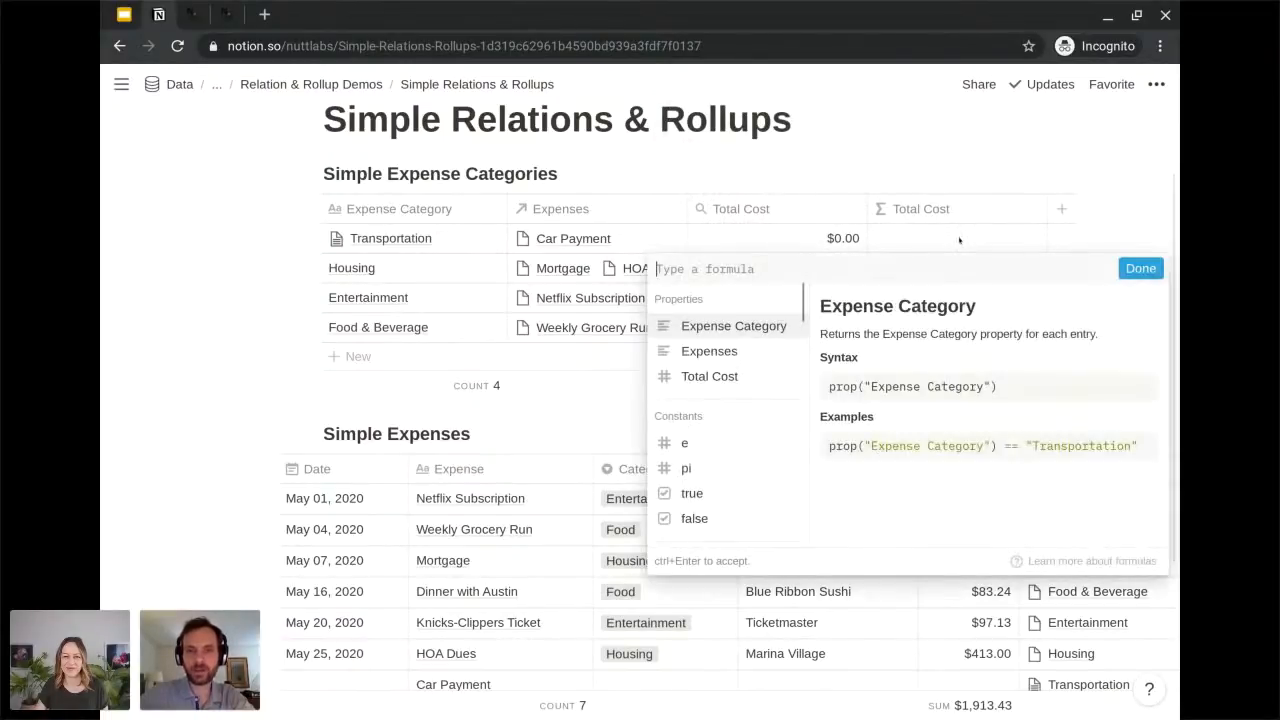
pyautogui.write('prop("')
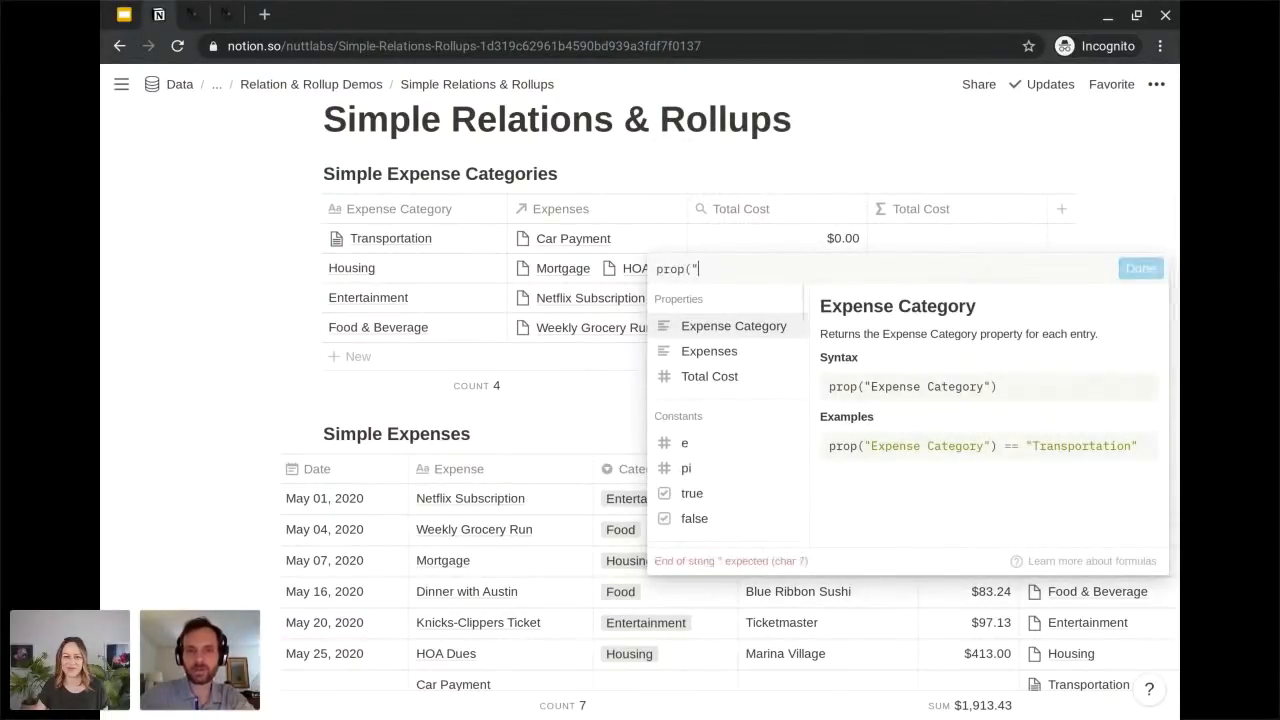
pyautogui.write('Total Cost")')
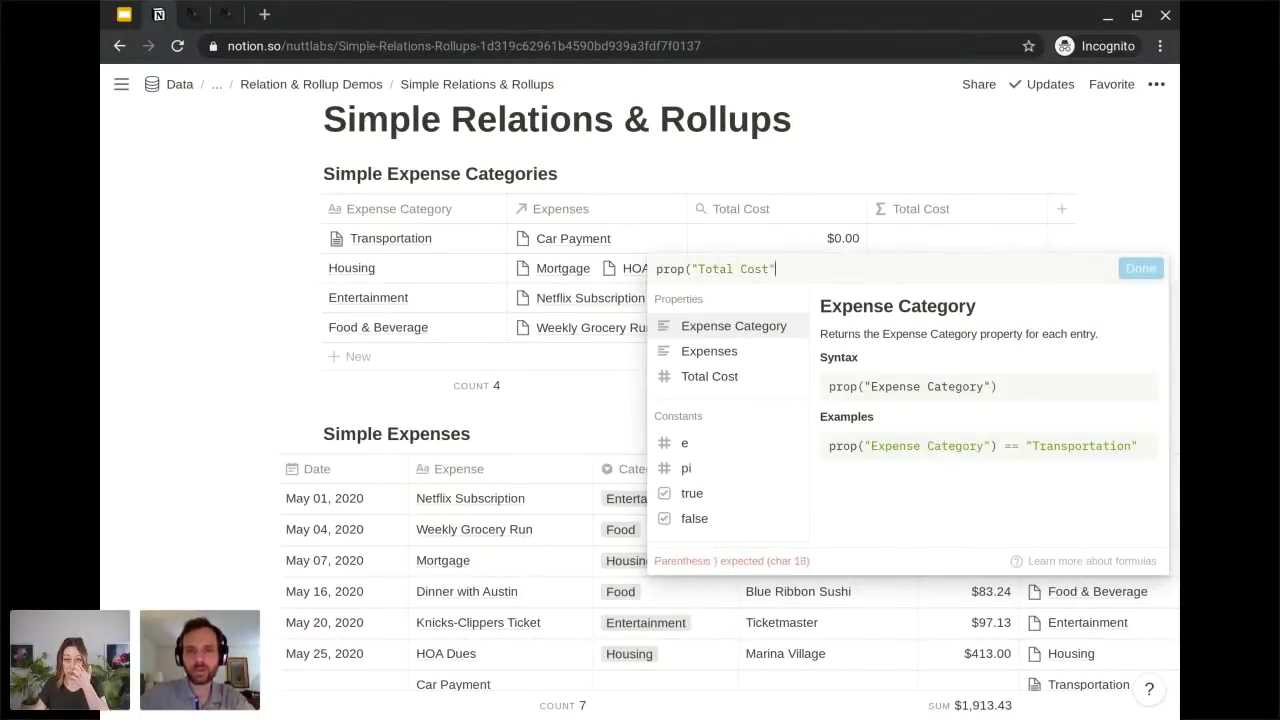
pyautogui.press('Return')
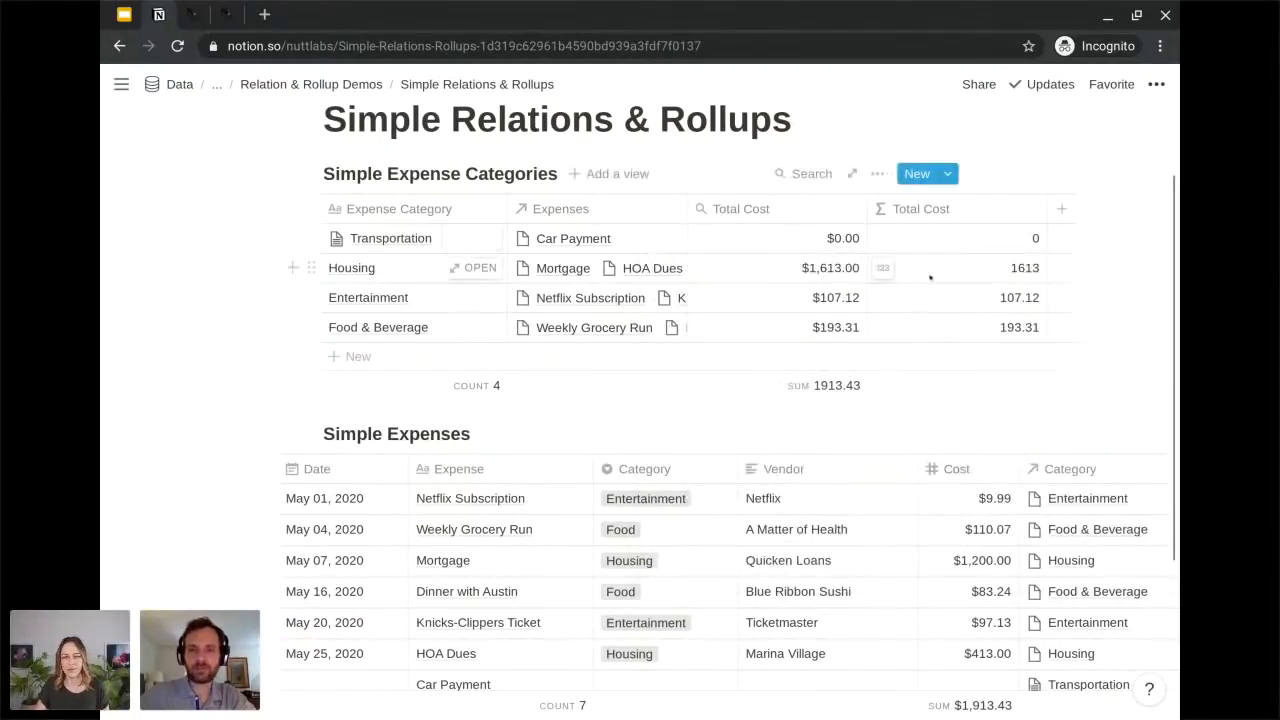
# Format the Total Cost formula column as Dollar and add a Sum calculation beneath it.
pyautogui.click(882, 268)
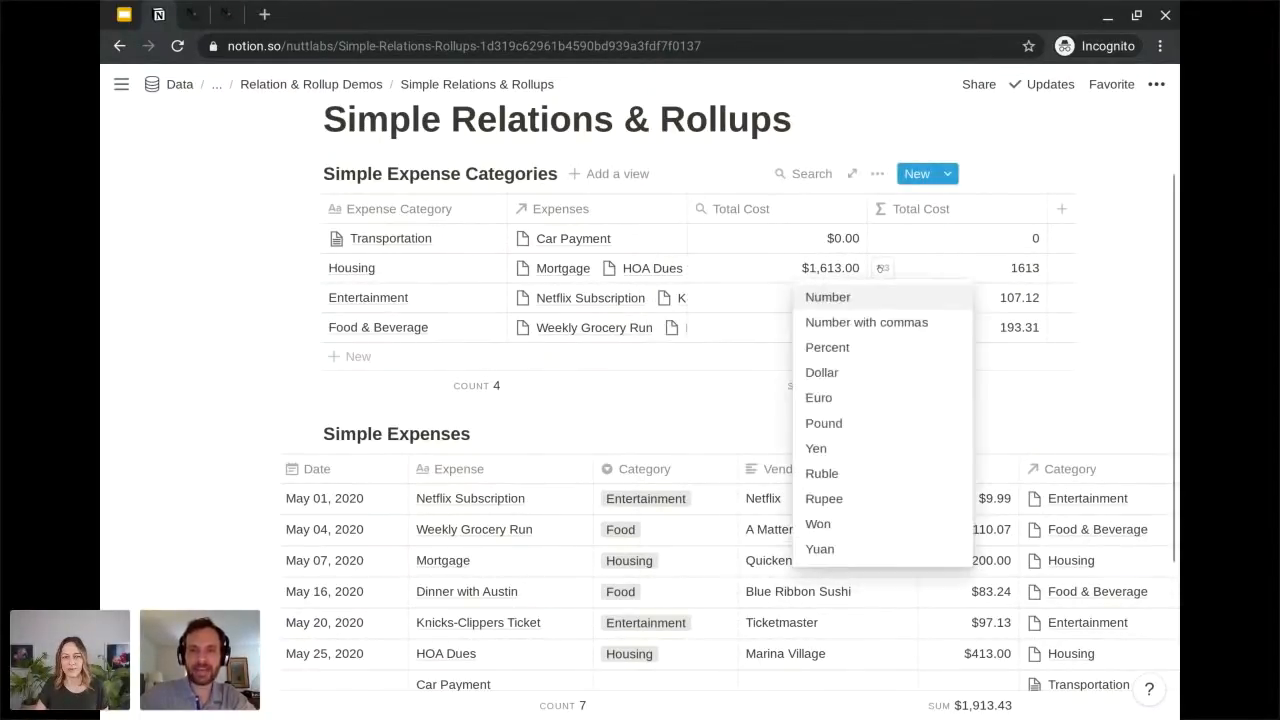
pyautogui.click(855, 372)
pyautogui.click(1022, 386)
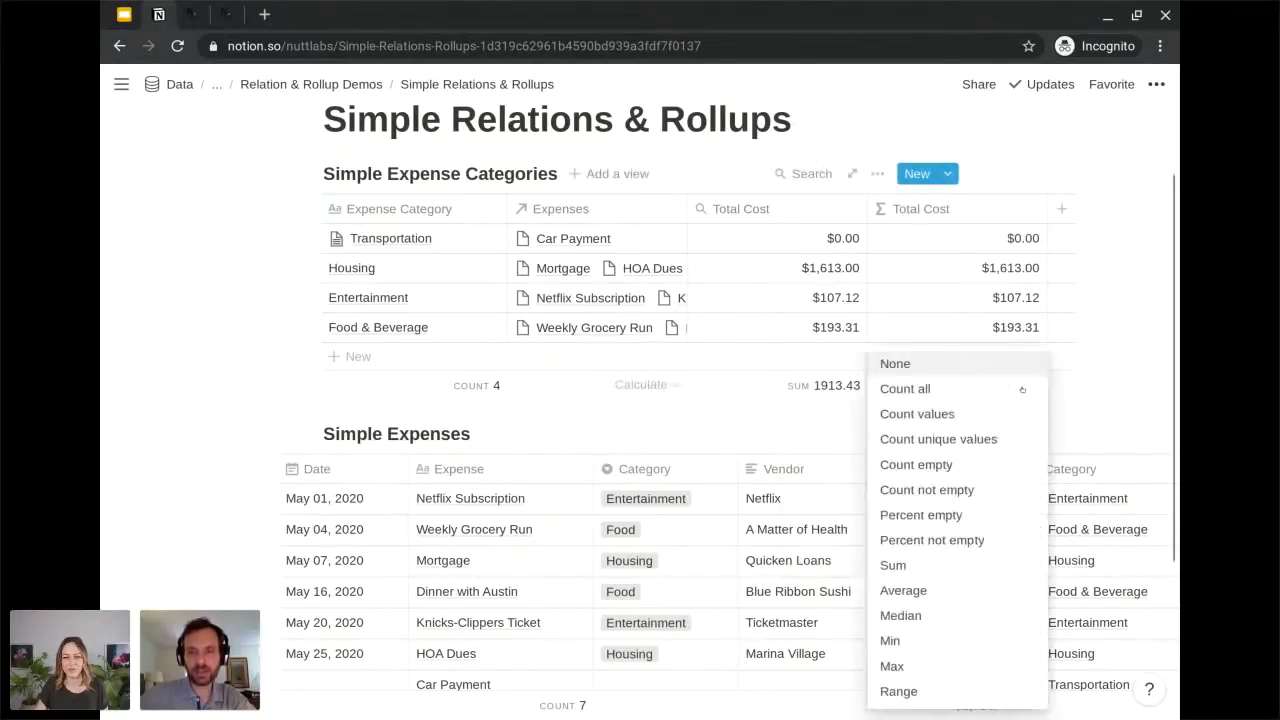
pyautogui.click(987, 566)
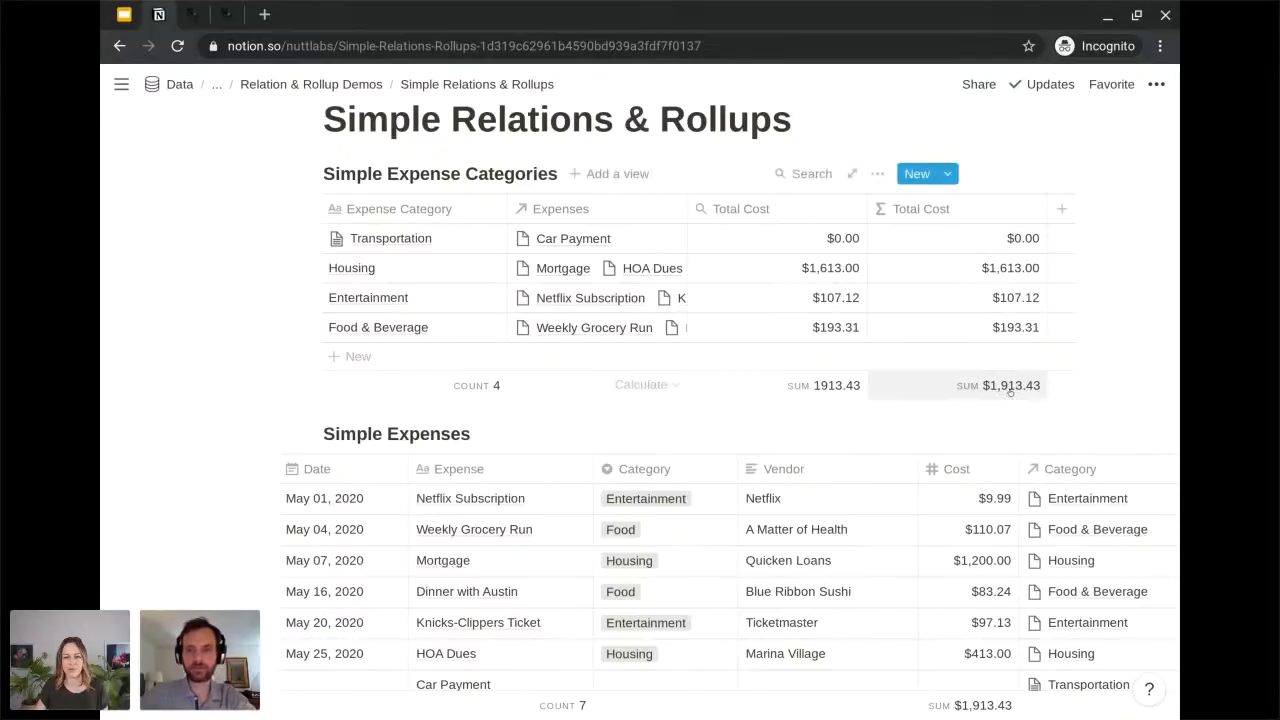
# Hide the Total Cost rollup property in Simple Expense Categories and narrow the Total Cost formula column.
pyautogui.click(783, 211)
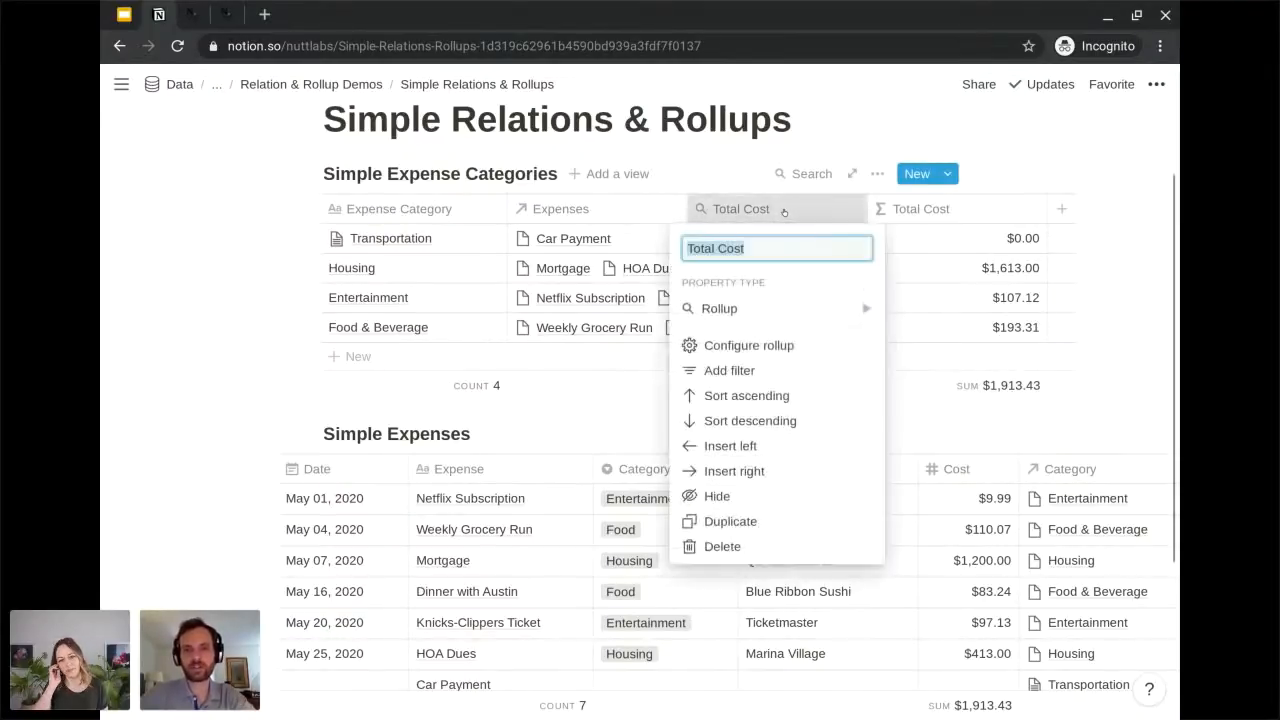
pyautogui.click(716, 497)
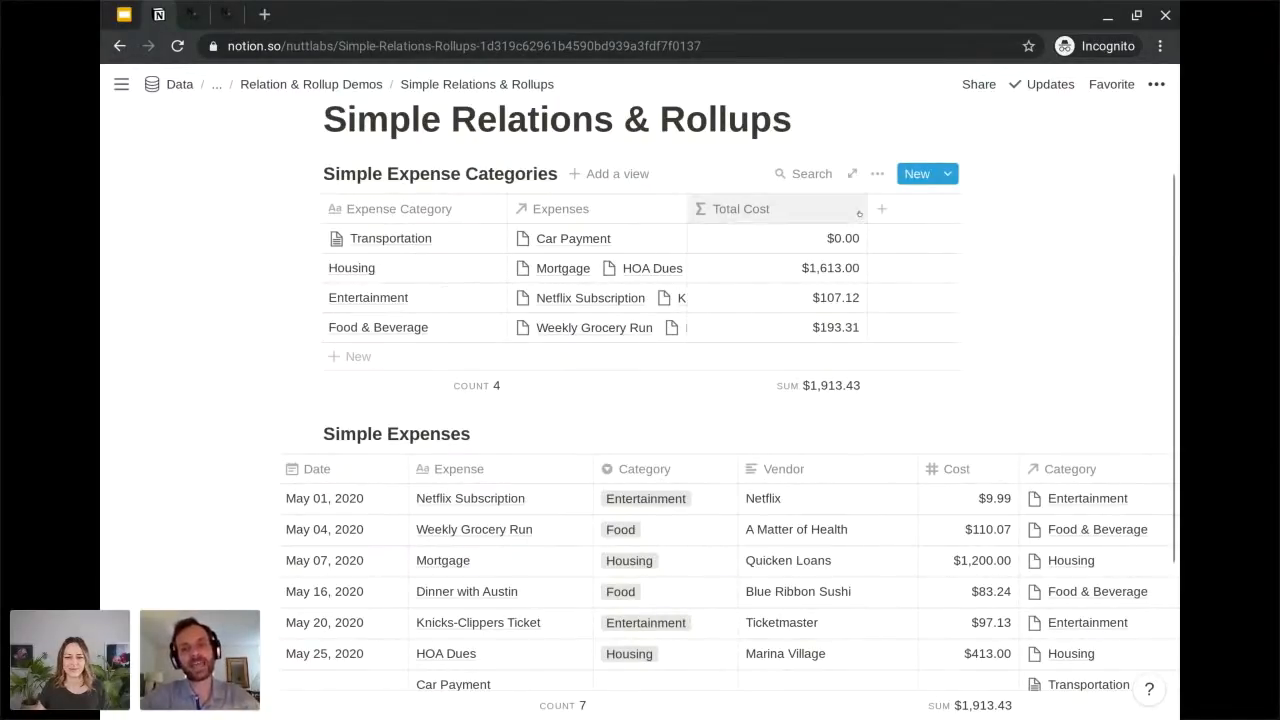
pyautogui.moveTo(864, 208); pyautogui.dragTo(826, 208)
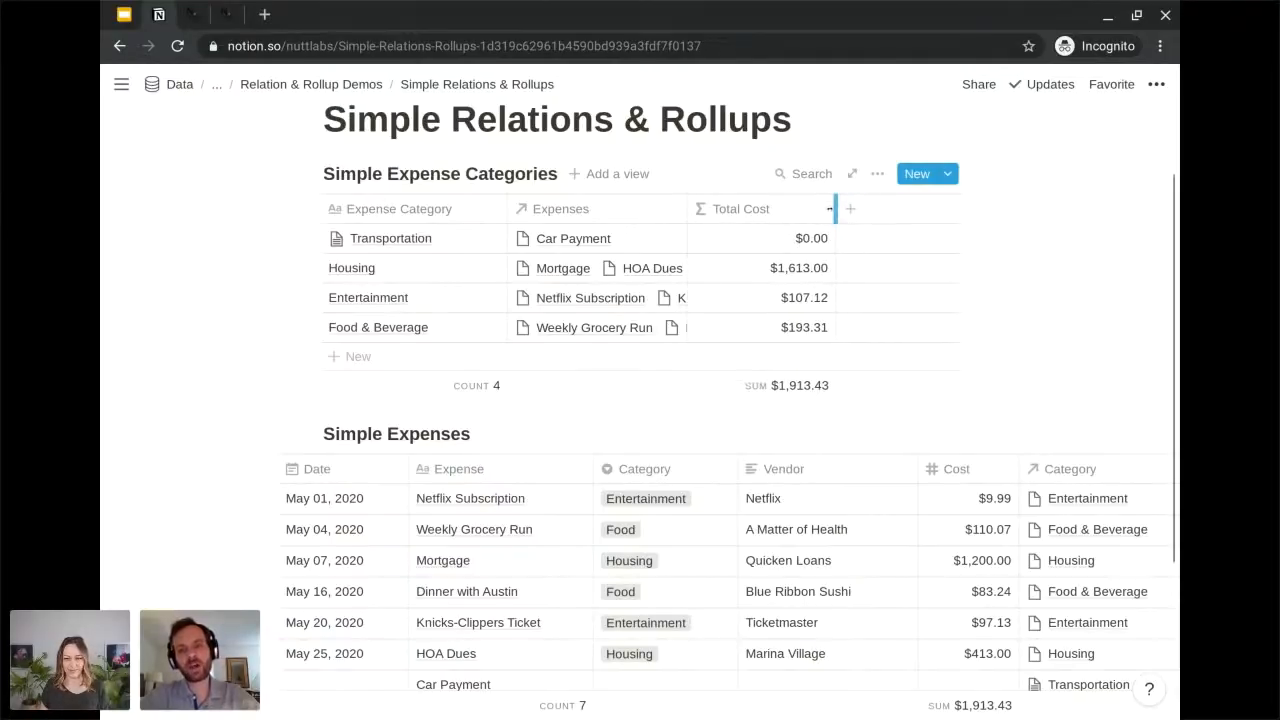
# Review the formula behind the Total Cost column from the Housing row and leave it as is.
pyautogui.scroll(-1, 838, 498)
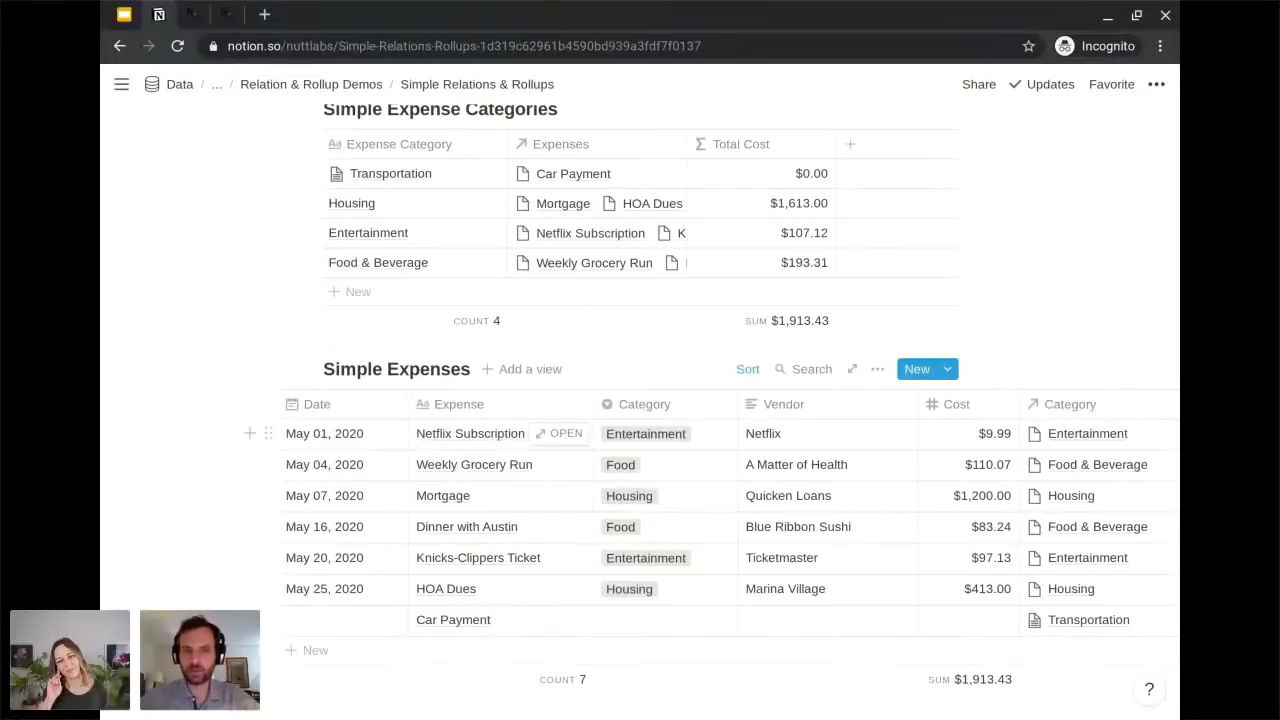
pyautogui.scroll(1, 1016, 250)
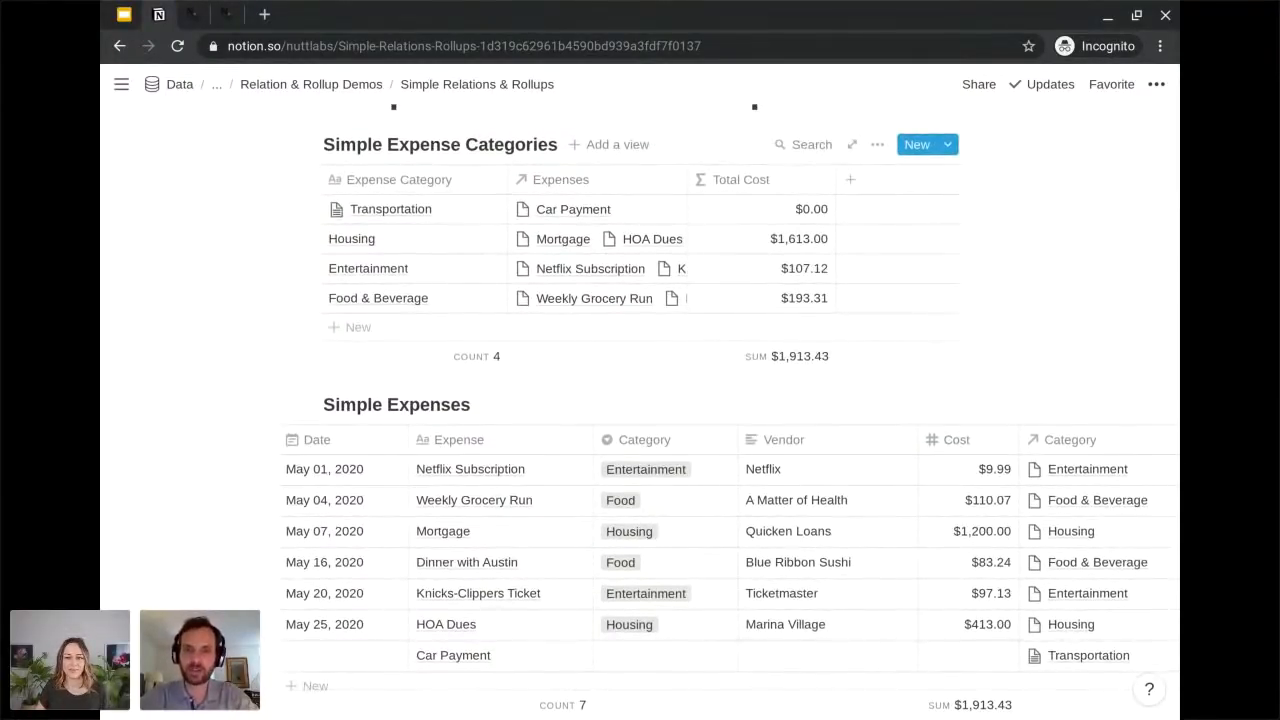
pyautogui.click(808, 238)
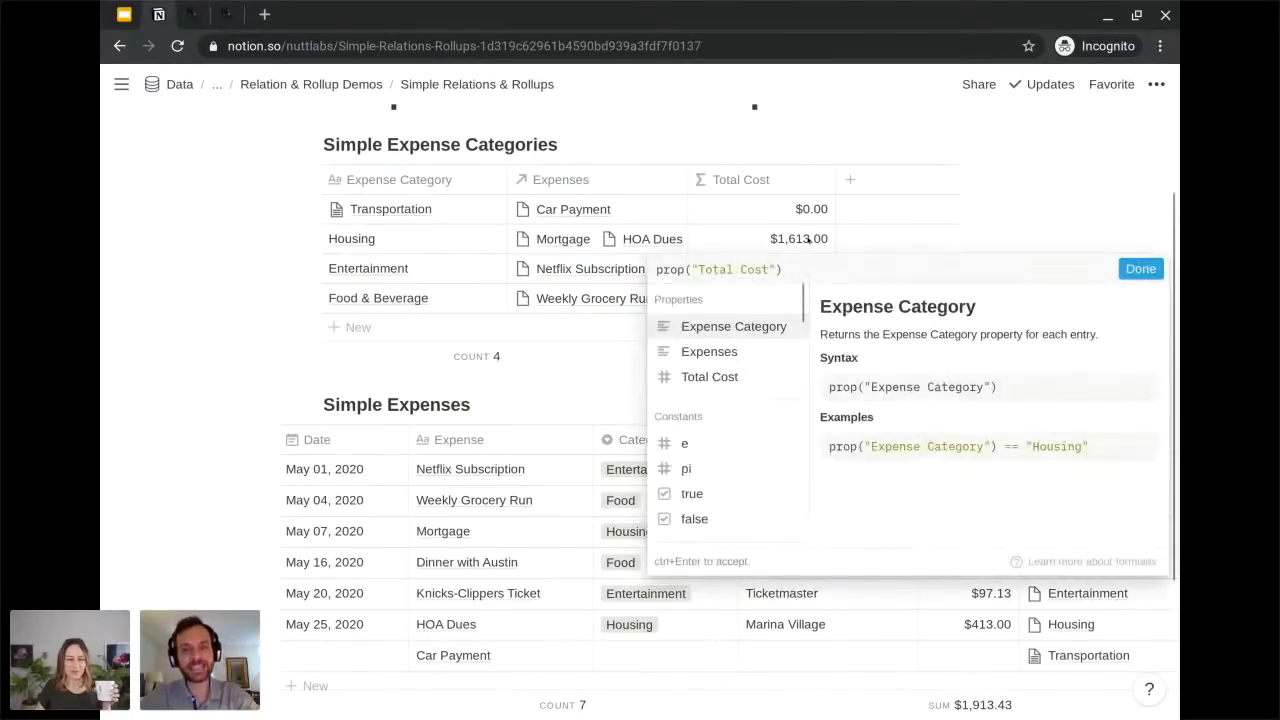
pyautogui.press('Escape')
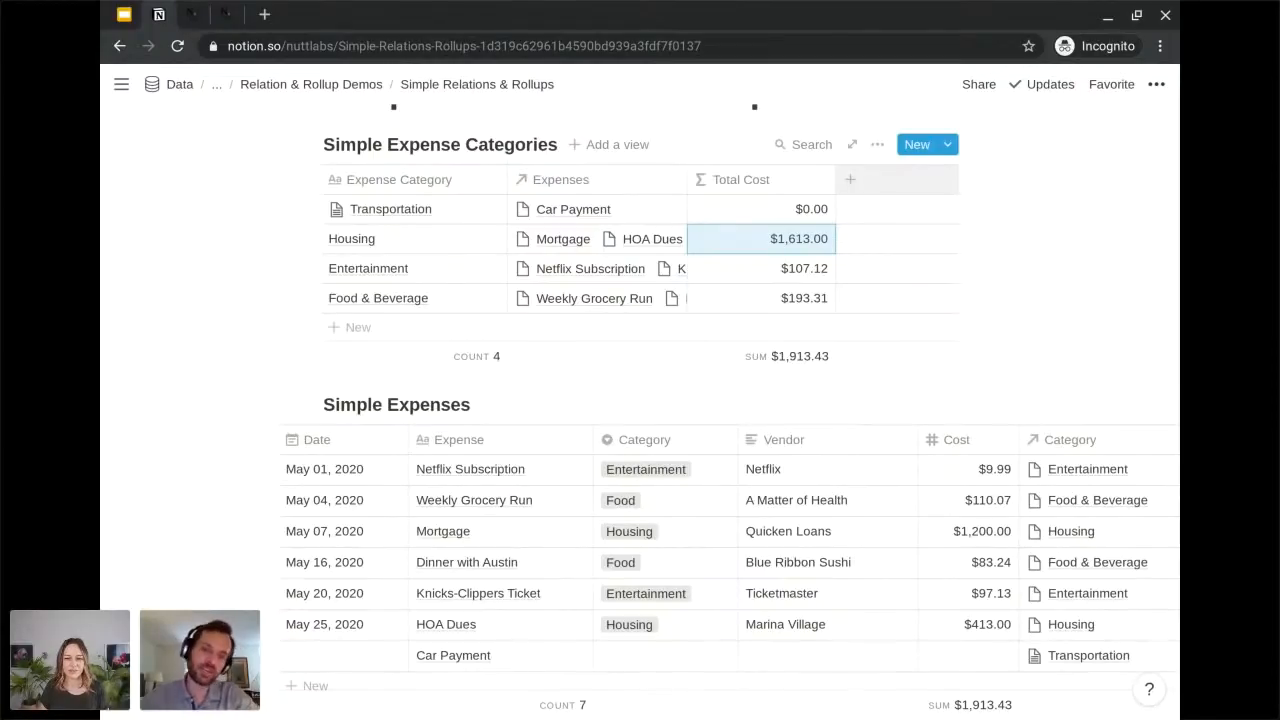
# Add a Rollup property named "Dates" to the Simple Expense Categories database.
pyautogui.click(850, 179)
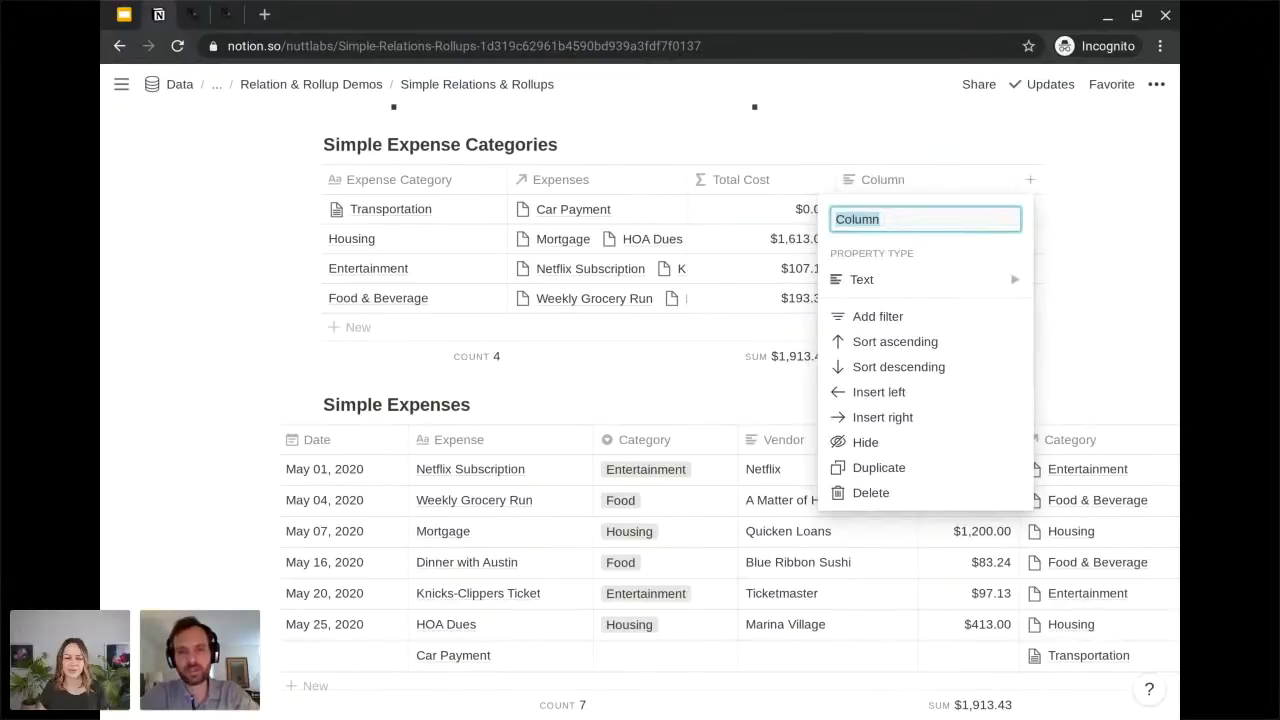
pyautogui.write('Dates')
pyautogui.moveTo(858, 283)
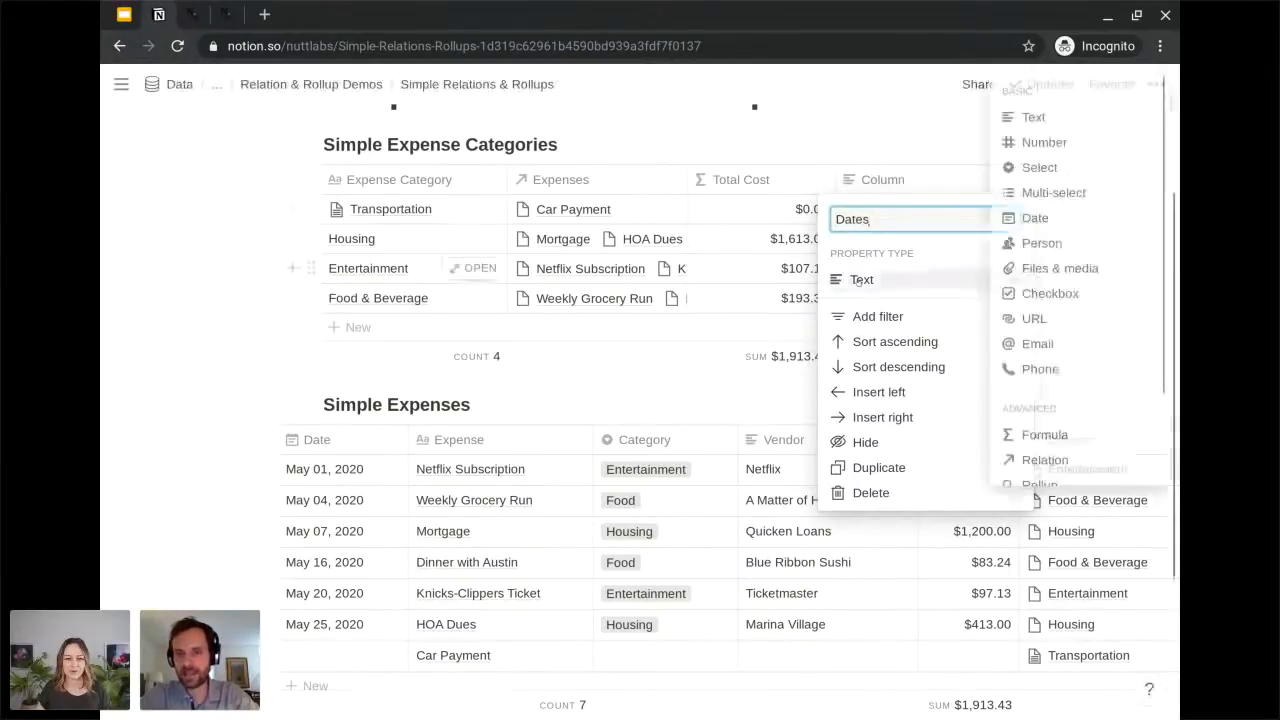
pyautogui.click(1067, 483)
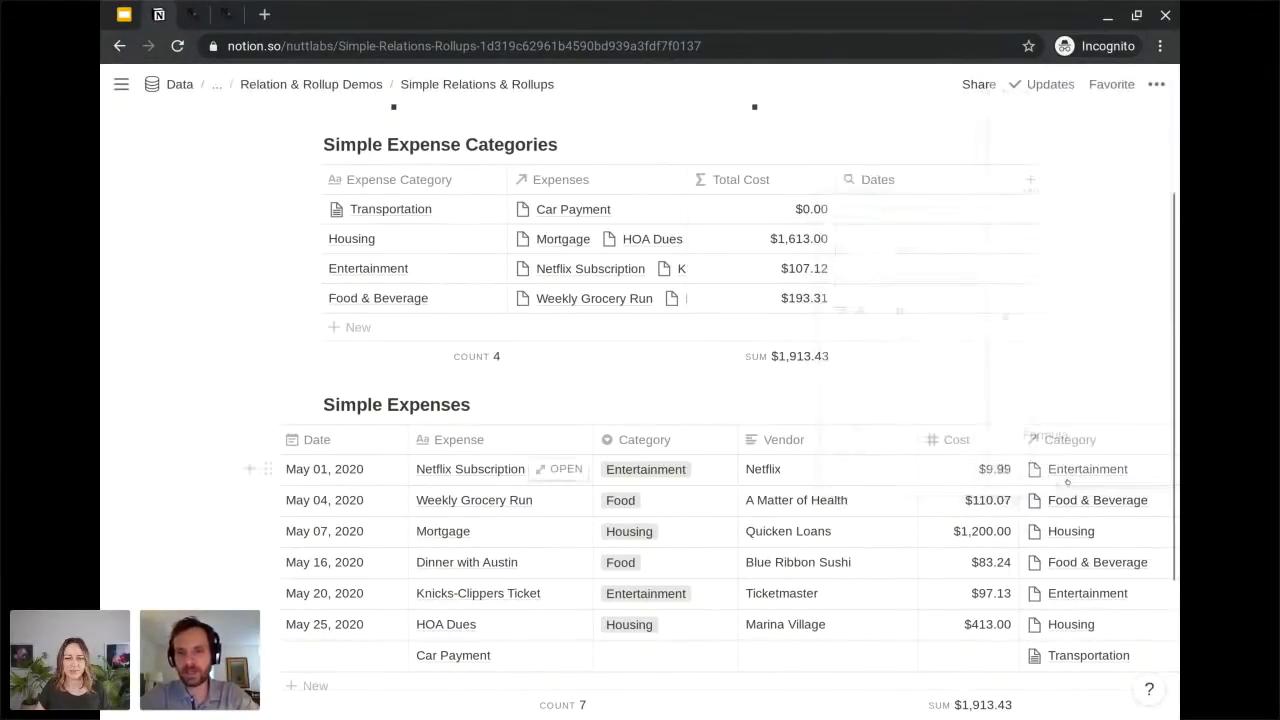
# Configure the Dates rollup with the Expenses relation, Date property and Date range calculation, and narrow its column.
pyautogui.click(917, 220)
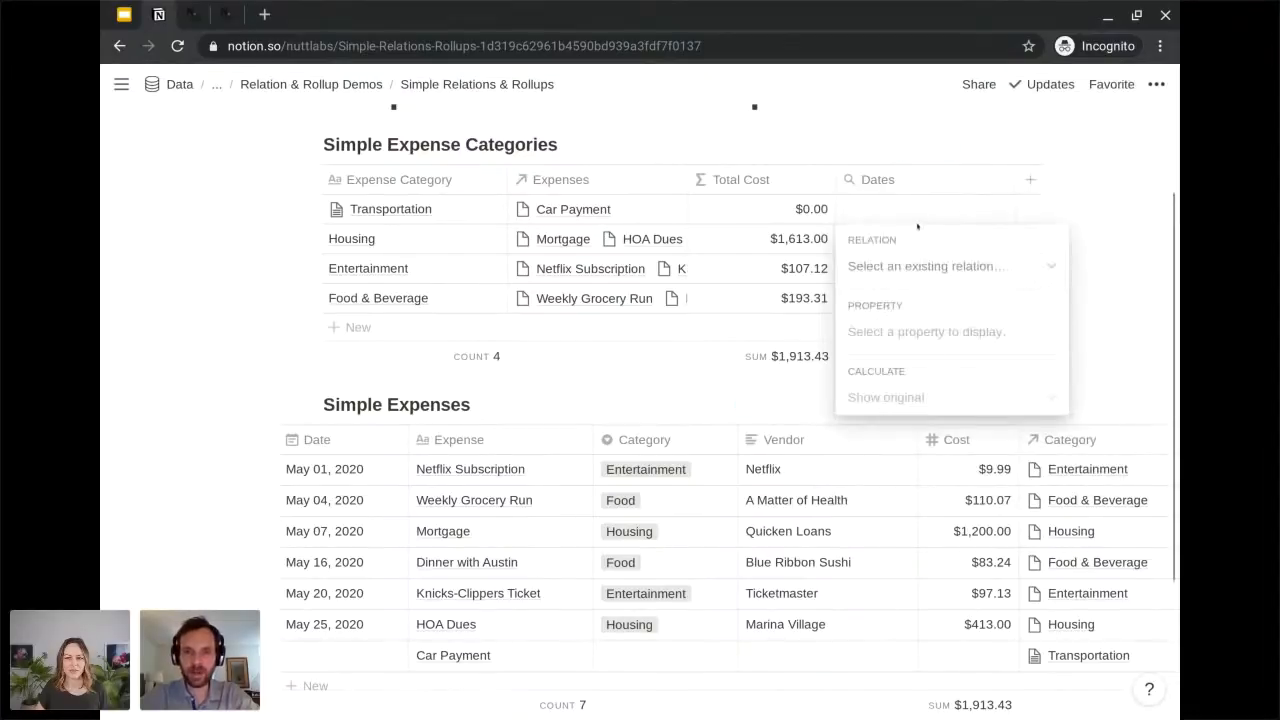
pyautogui.click(920, 266)
pyautogui.click(905, 338)
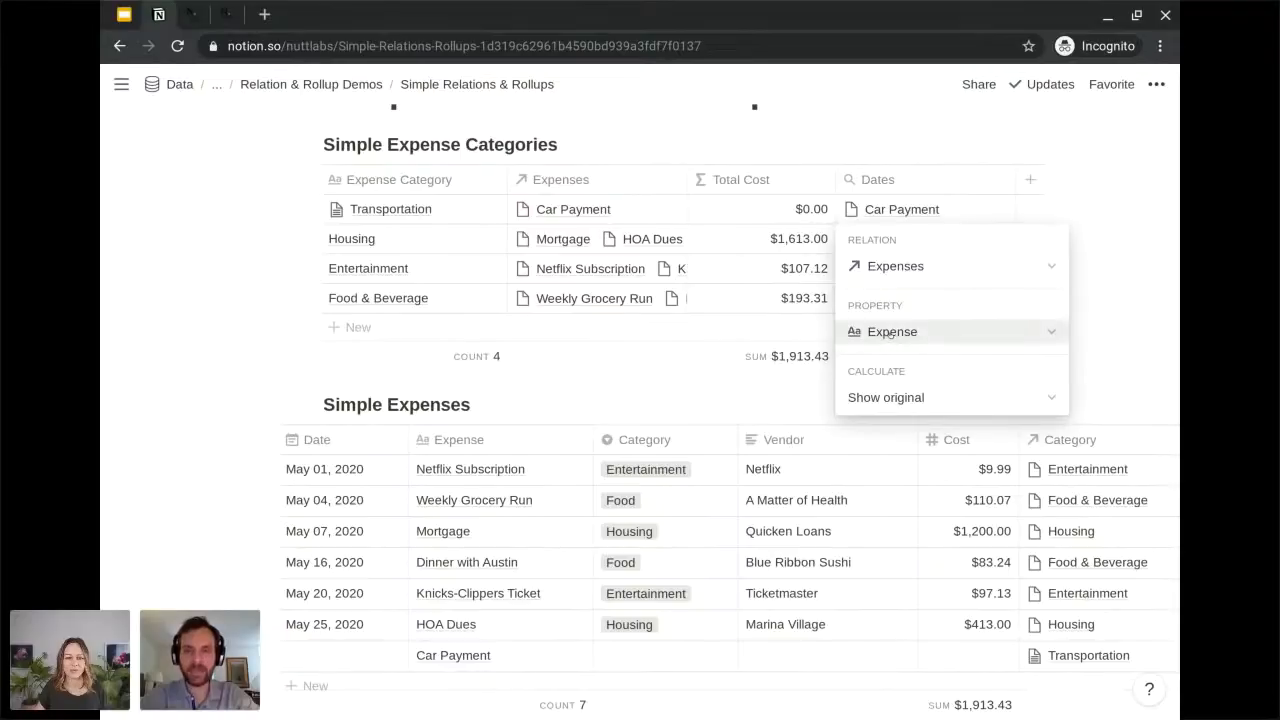
pyautogui.click(889, 333)
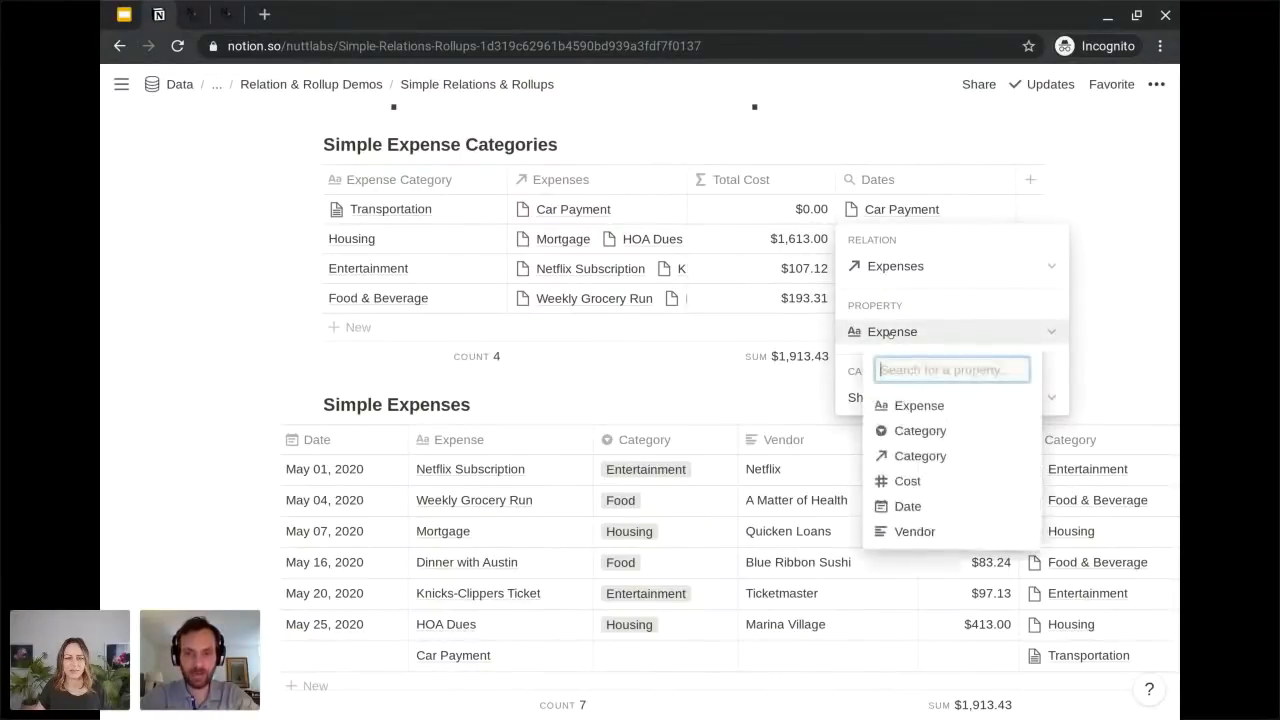
pyautogui.click(908, 507)
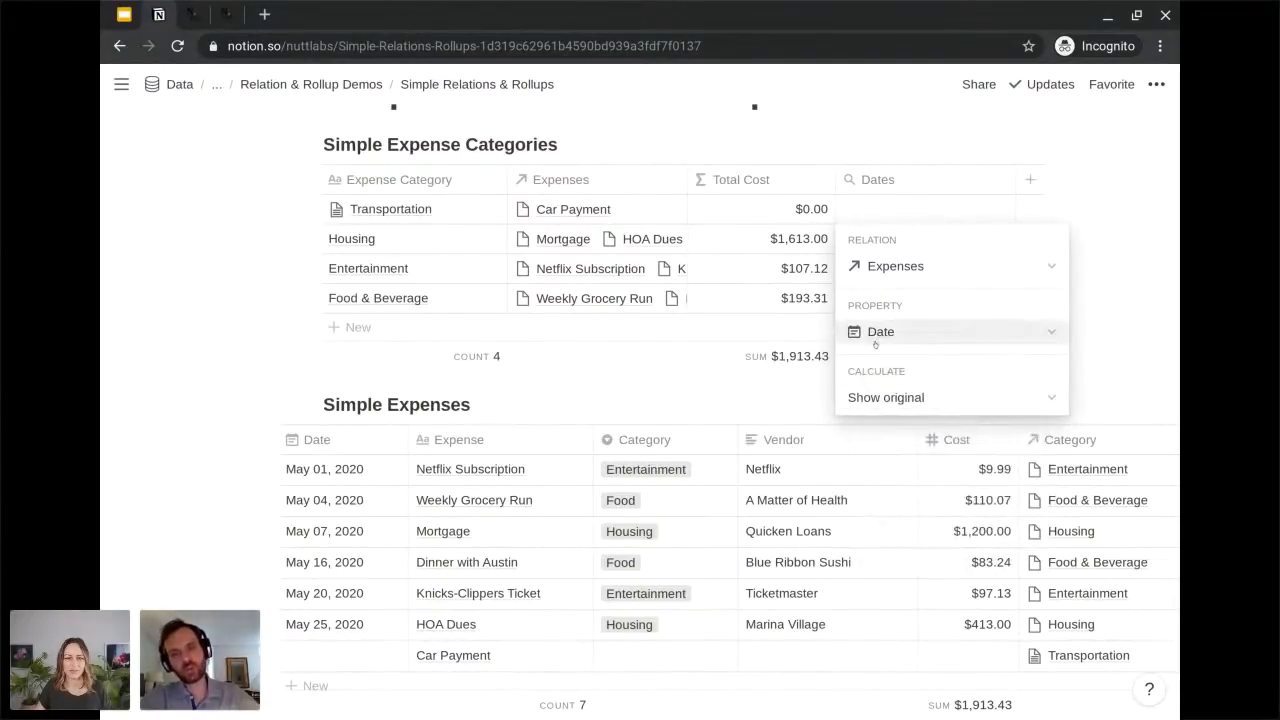
pyautogui.click(882, 398)
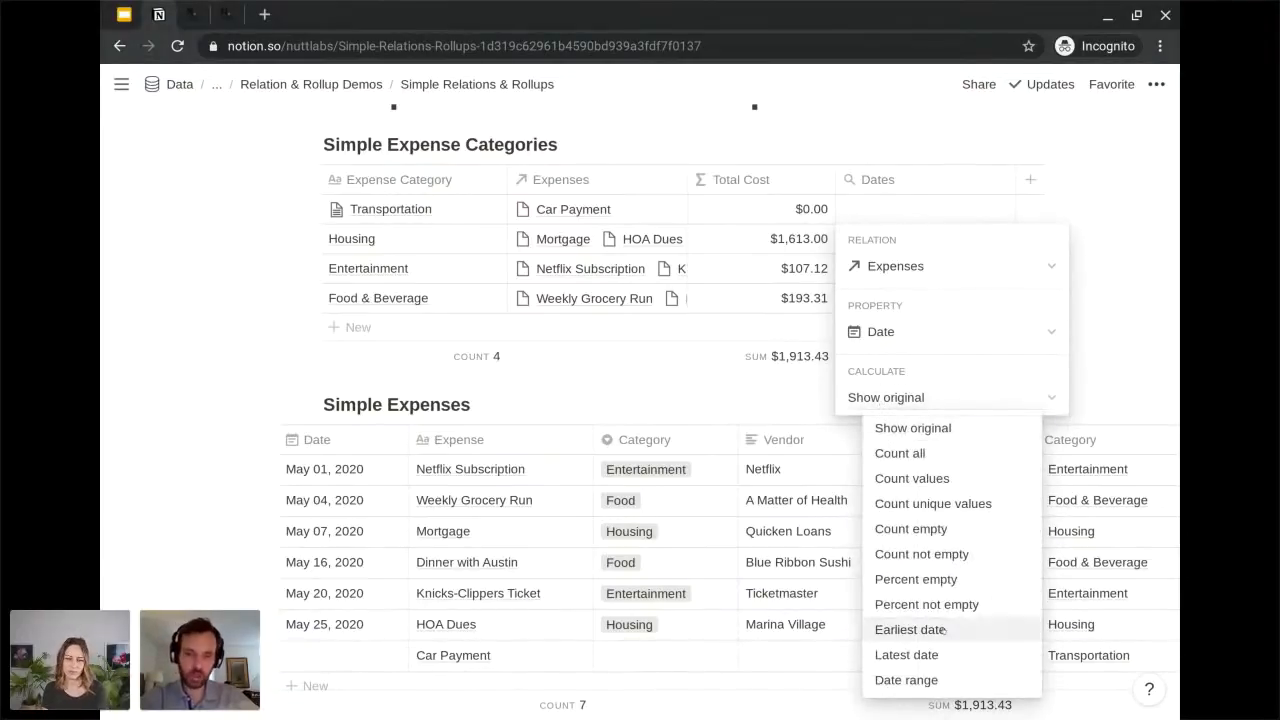
pyautogui.click(943, 679)
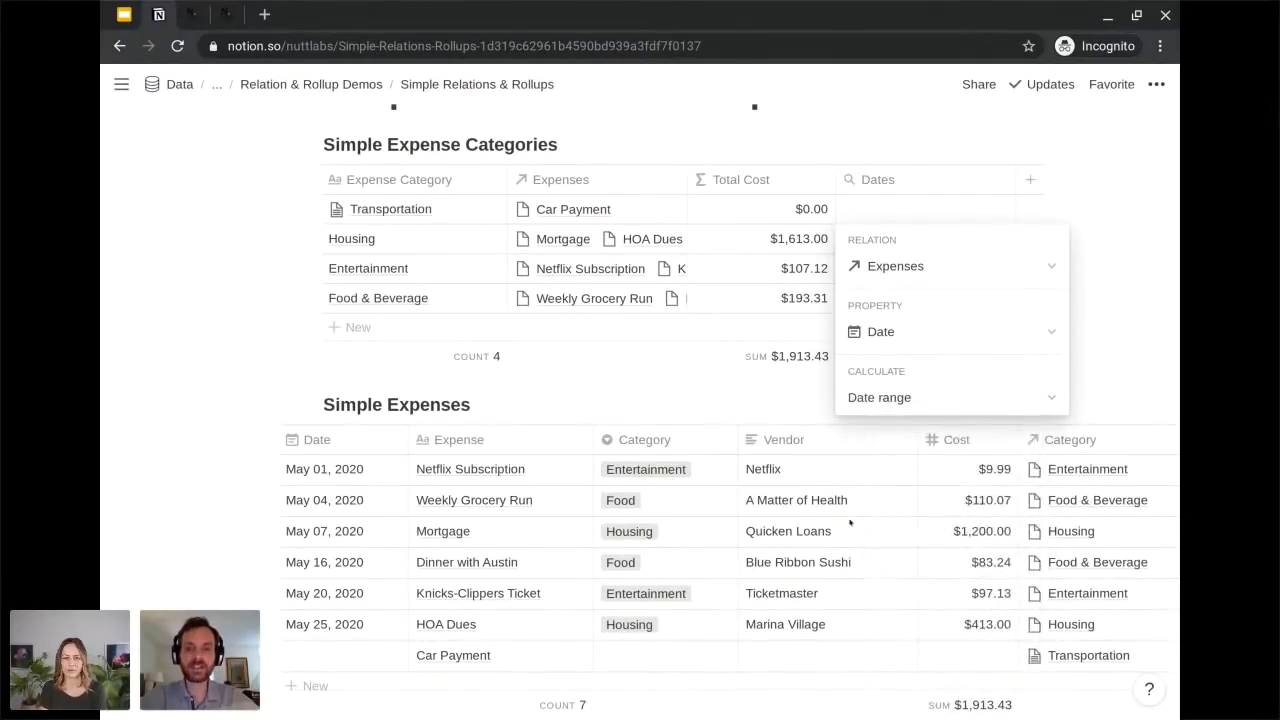
pyautogui.press('Escape')
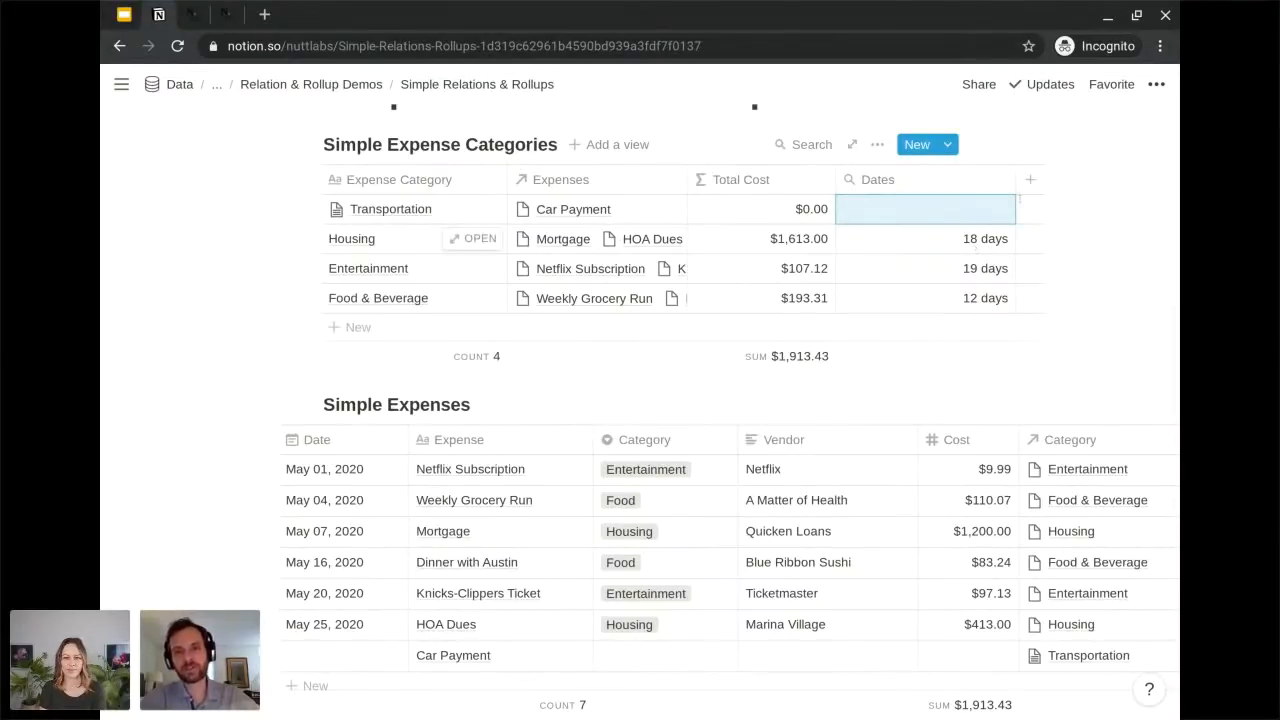
pyautogui.moveTo(1008, 176); pyautogui.dragTo(932, 179)
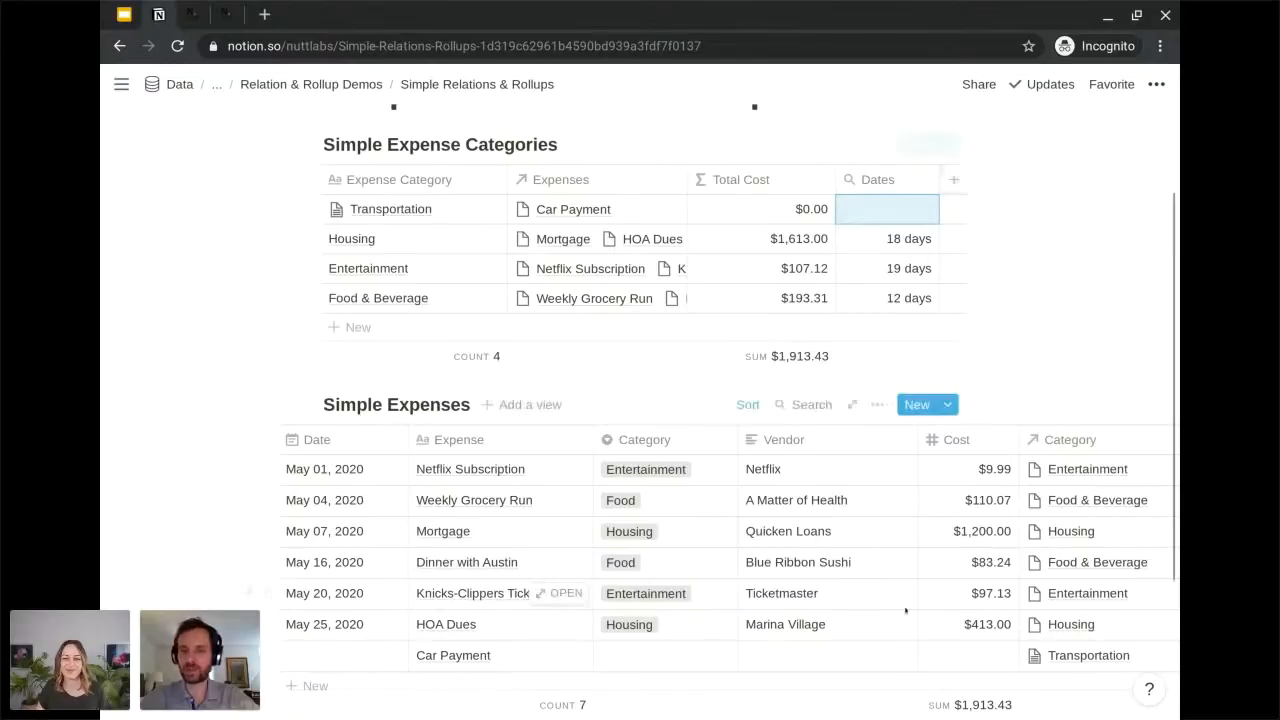
# Add a Checkbox property named "Cleared" to the Simple Expenses database and narrow its column.
pyautogui.hscroll(5, 905, 610)
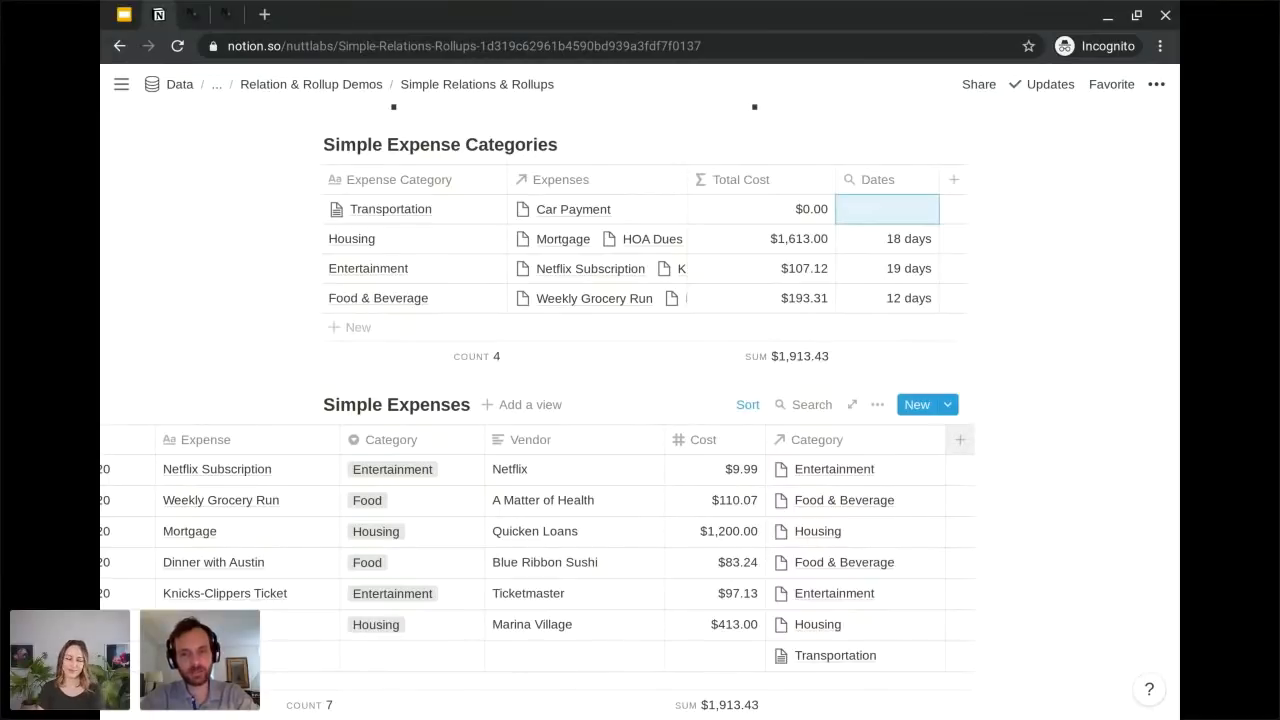
pyautogui.click(960, 439)
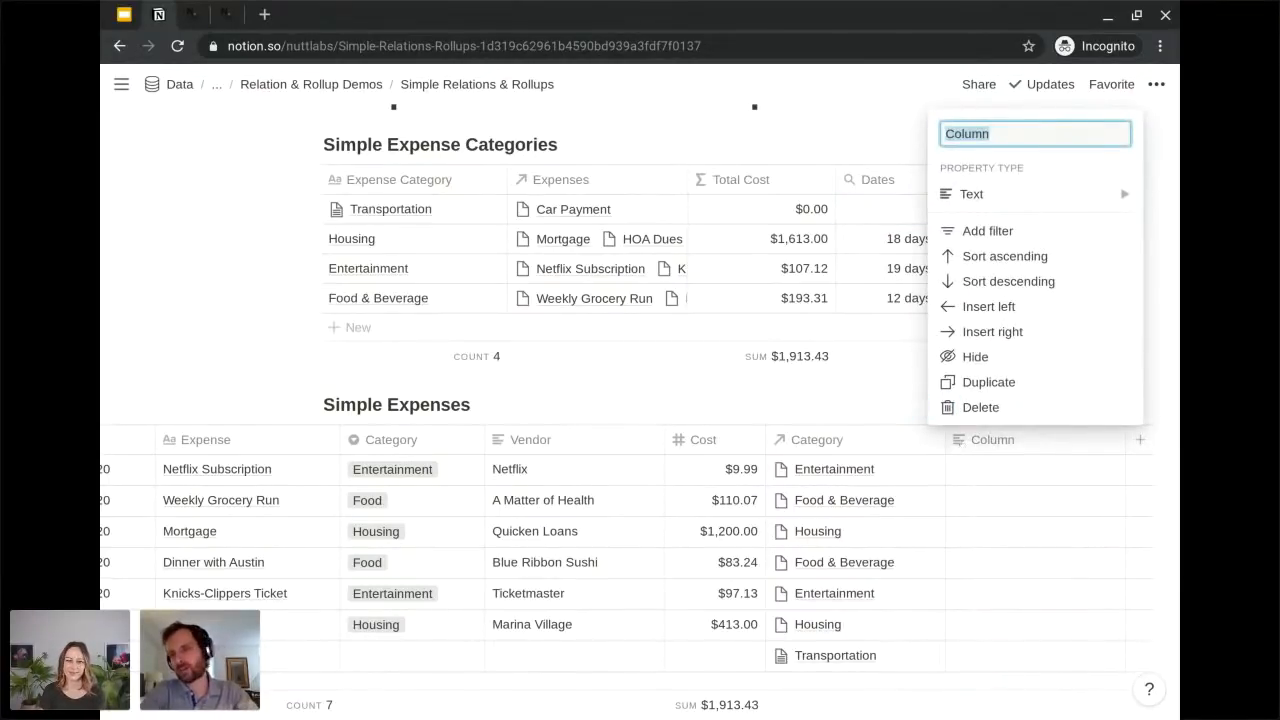
pyautogui.write('P')
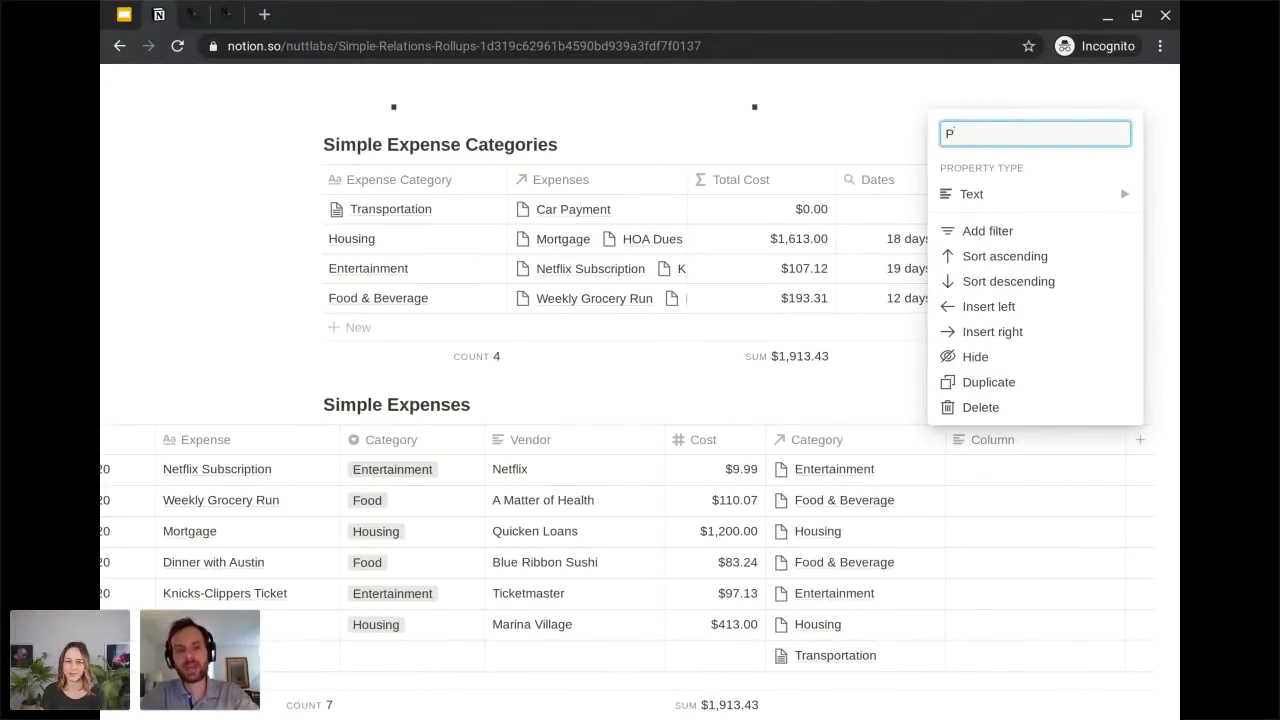
pyautogui.press('BackSpace')
pyautogui.write('Cleared')
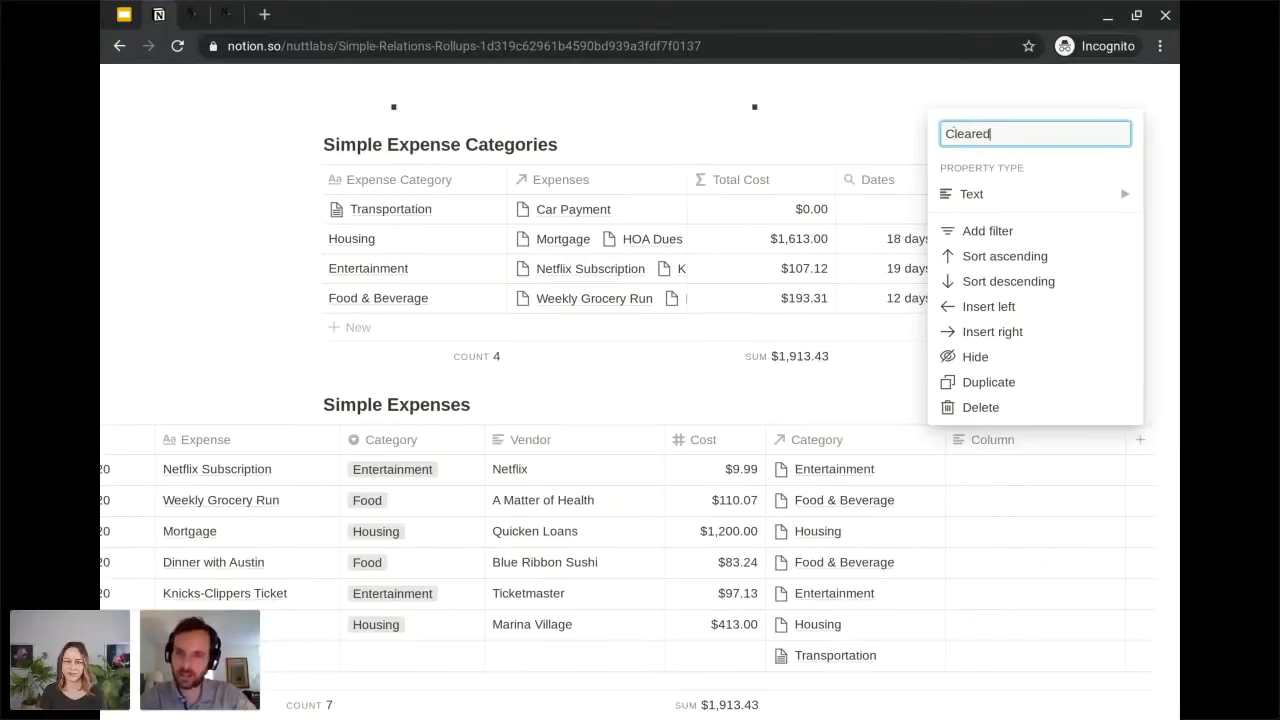
pyautogui.click(1006, 188)
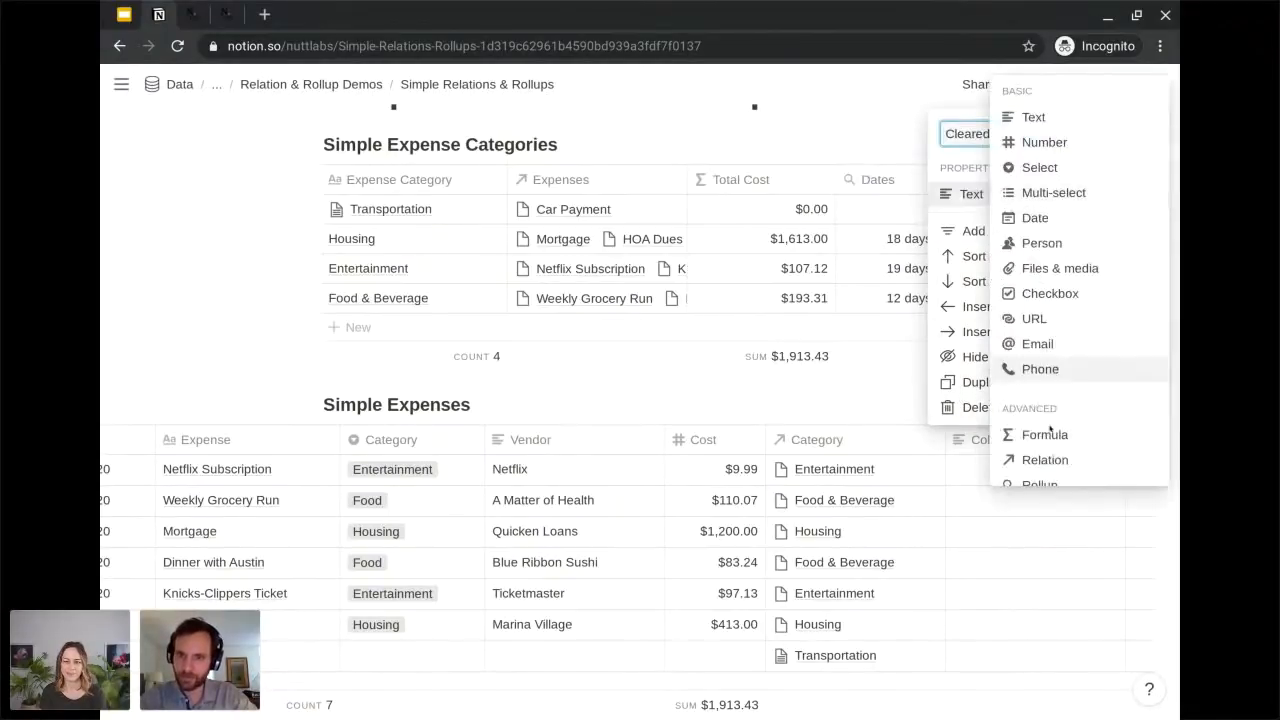
pyautogui.click(1040, 293)
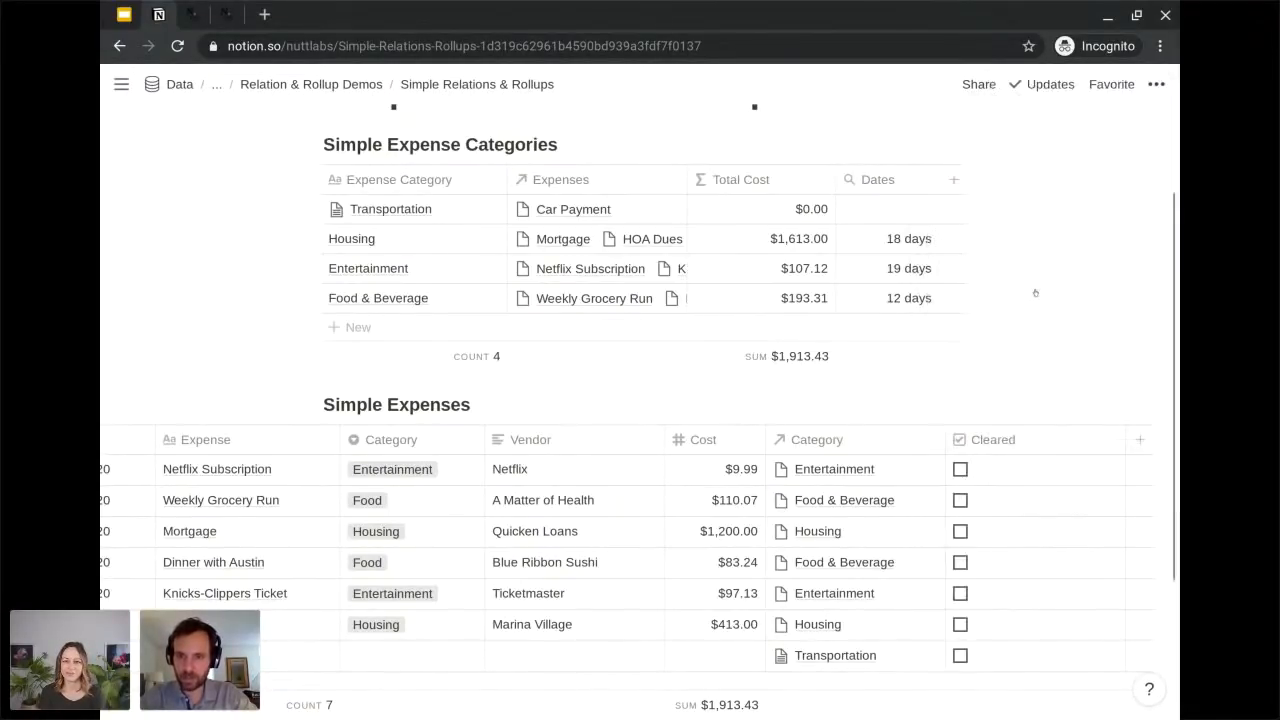
pyautogui.moveTo(1118, 432); pyautogui.dragTo(1040, 434)
# Mark the Netflix Subscription, Weekly Grocery Run, Mortgage and Dinner with Austin expenses as Cleared.
pyautogui.scroll(-2, 978, 509)
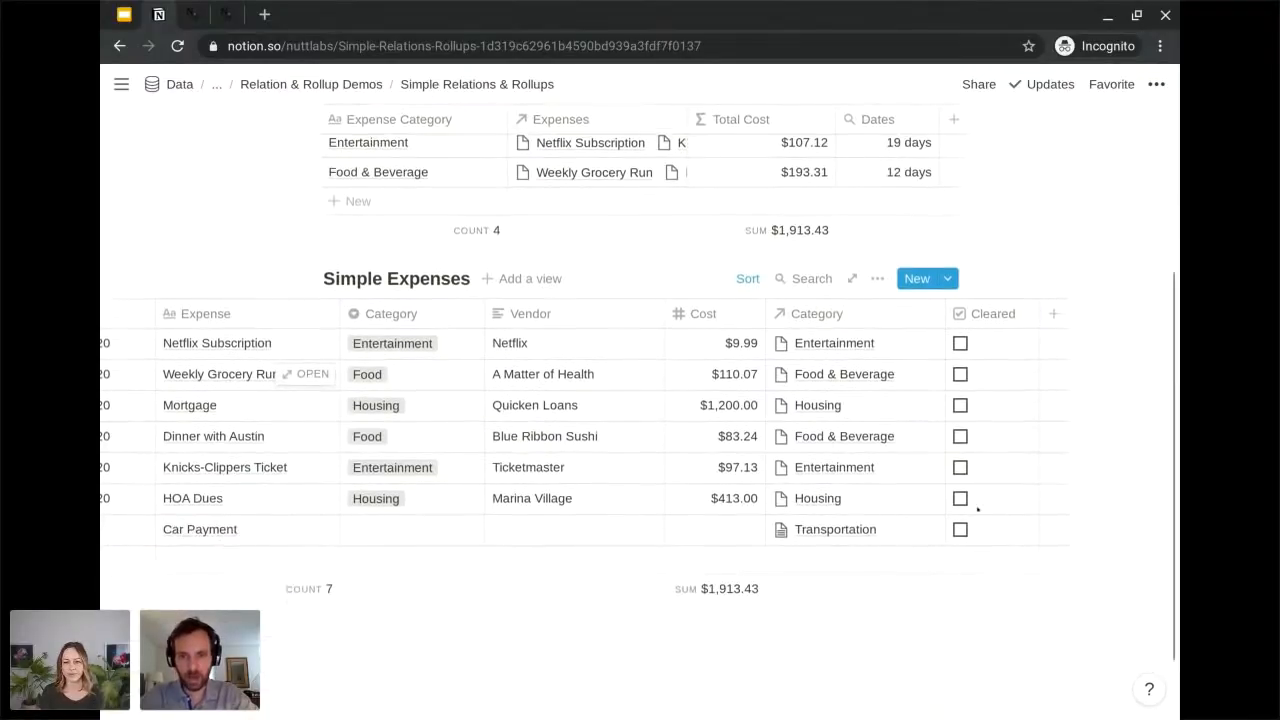
pyautogui.click(960, 338)
pyautogui.click(960, 369)
pyautogui.click(960, 400)
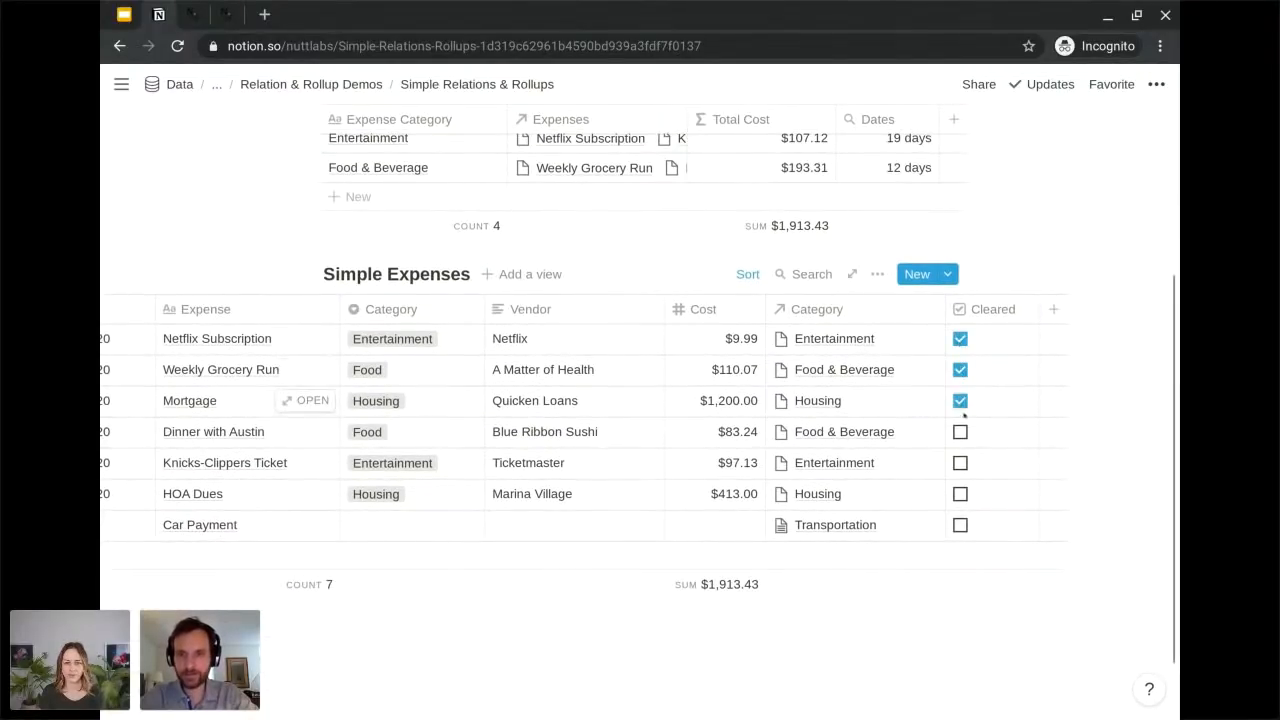
pyautogui.click(960, 431)
# Add a Rollup property named "% Cleared" to the Simple Expense Categories database.
pyautogui.scroll(3, 960, 431)
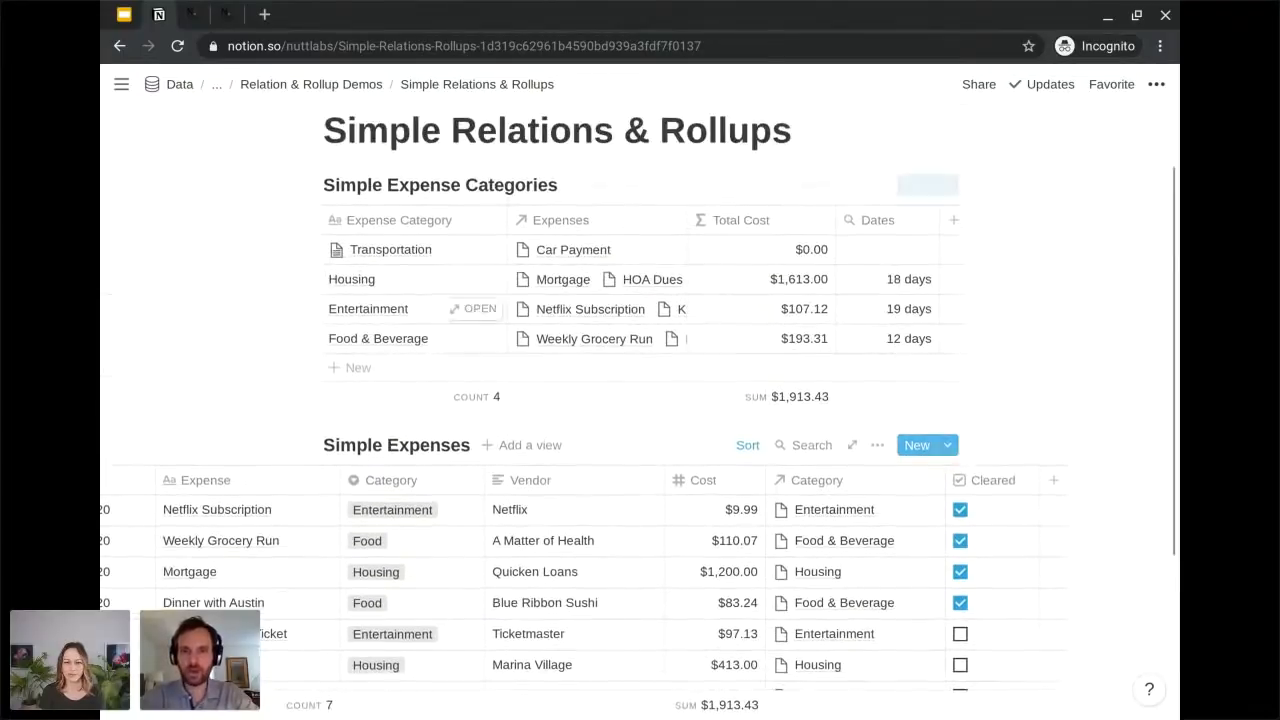
pyautogui.click(950, 220)
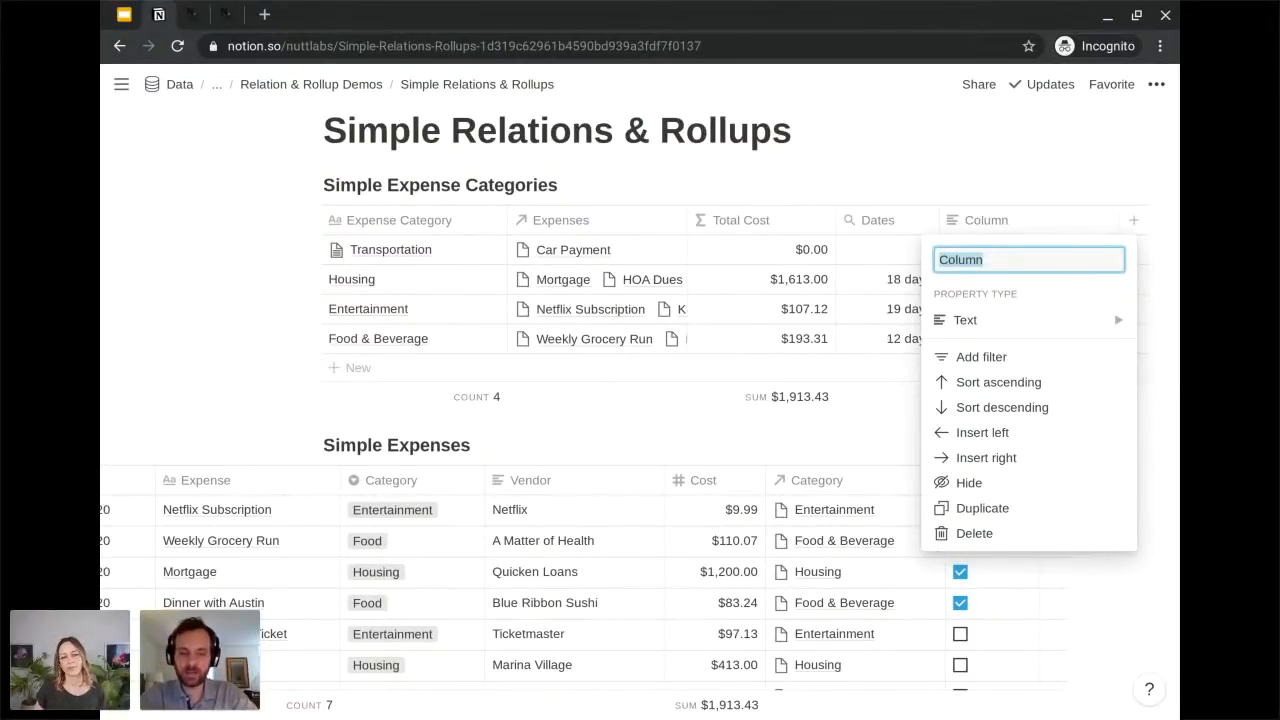
pyautogui.write('% Cleared')
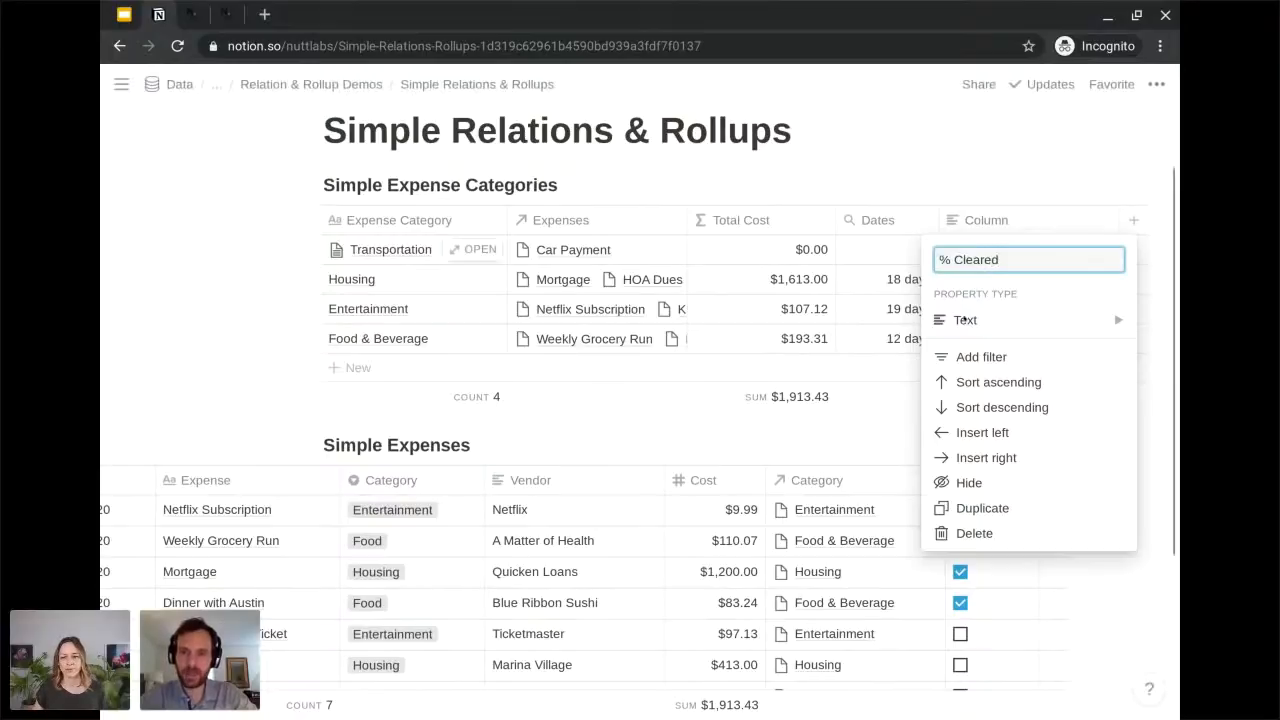
pyautogui.click(965, 319)
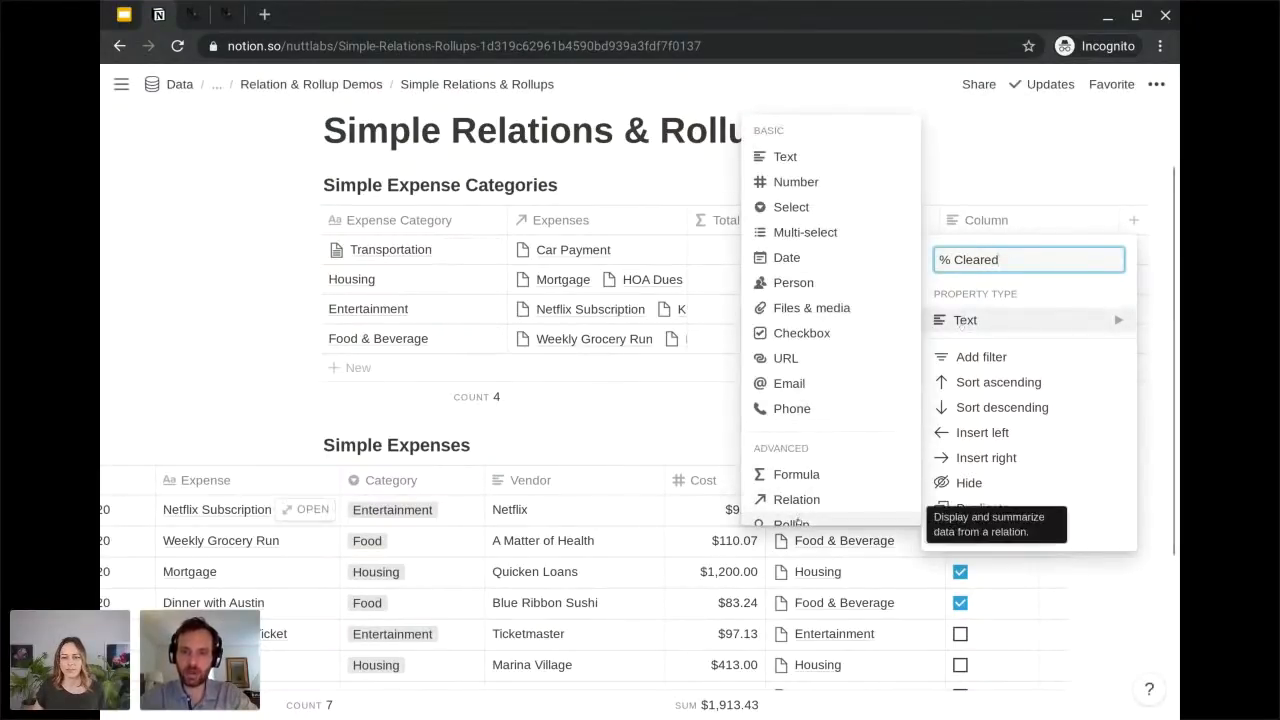
pyautogui.click(795, 522)
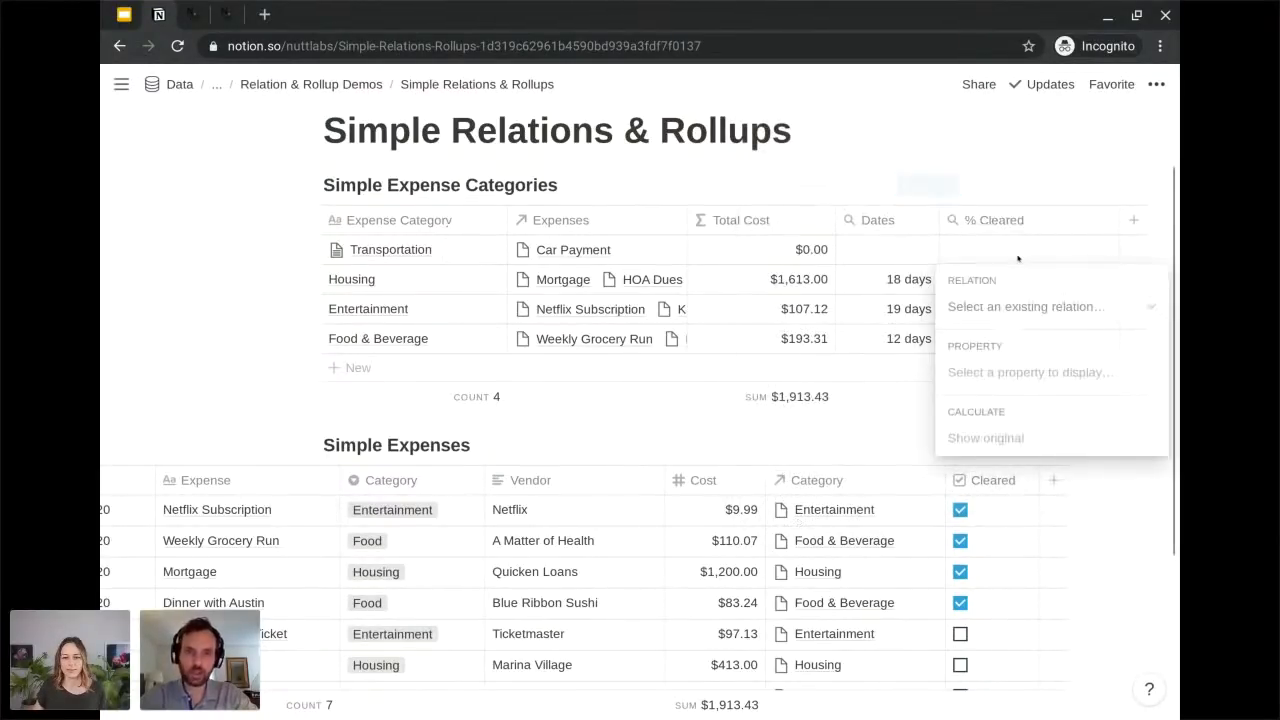
# Configure the % Cleared rollup with the Expenses relation, Cleared property and Percent checked calculation, and narrow its column.
pyautogui.click(1003, 312)
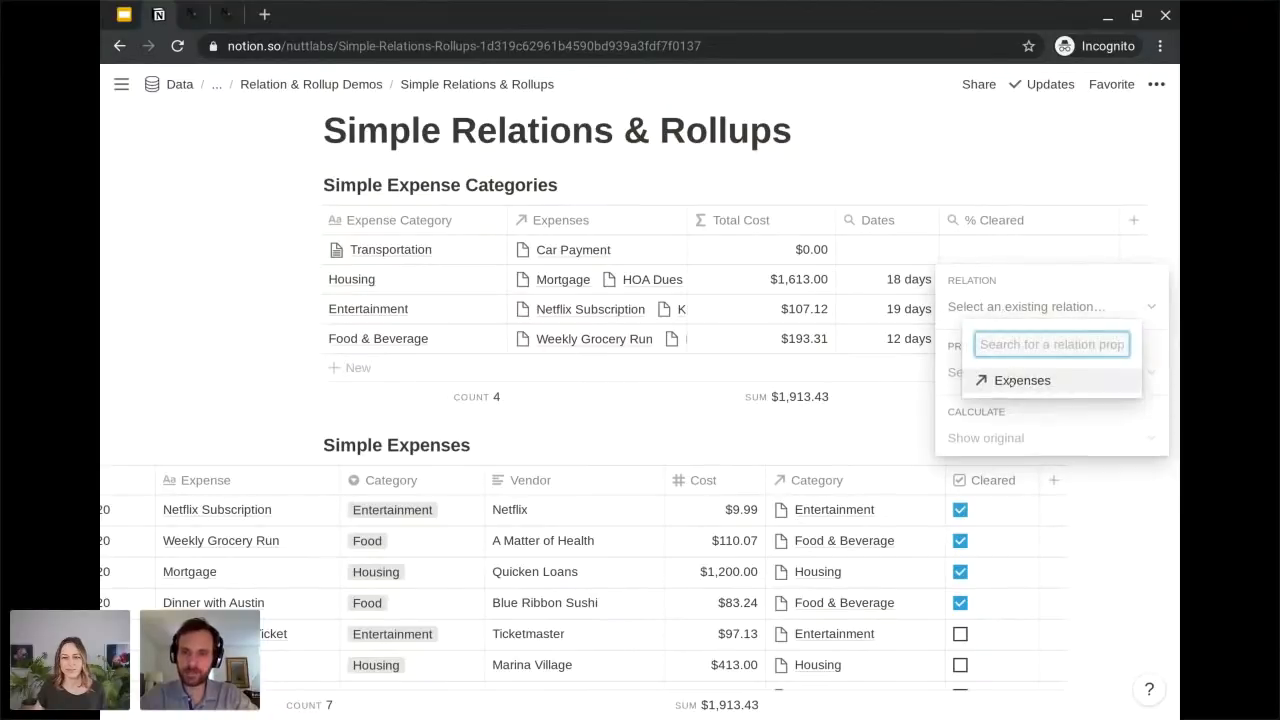
pyautogui.click(1011, 381)
pyautogui.click(997, 373)
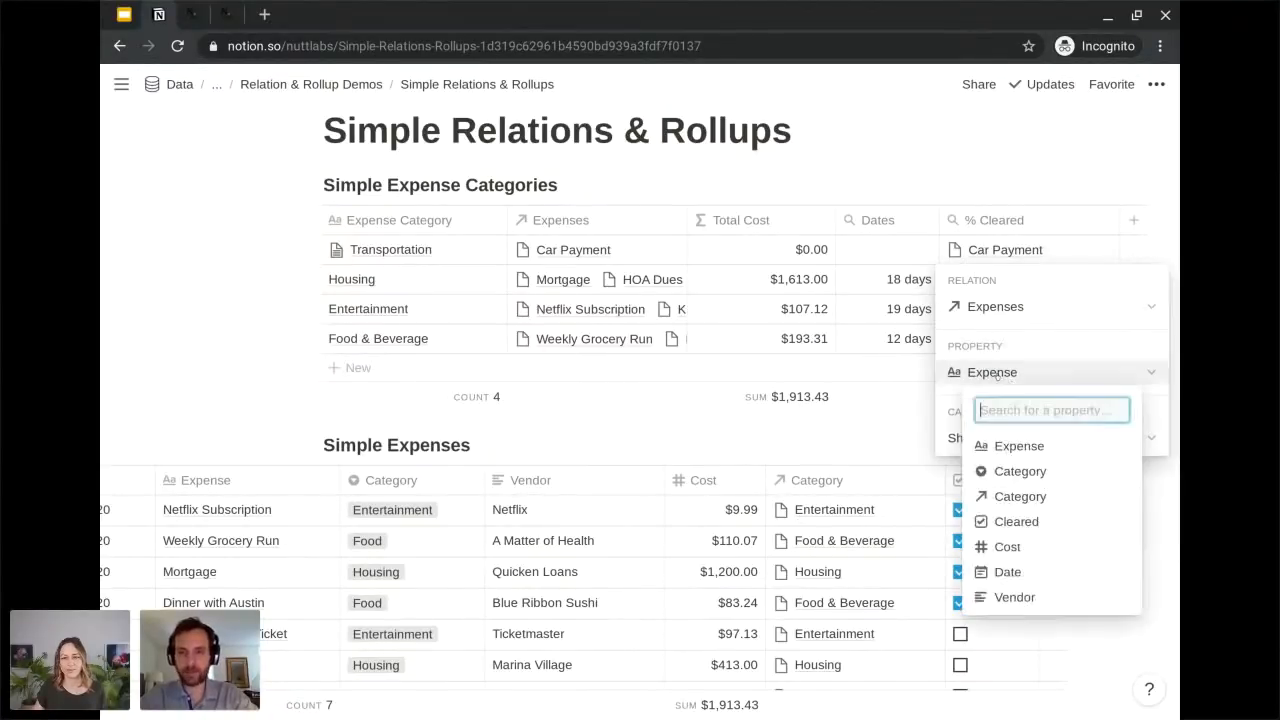
pyautogui.click(1013, 522)
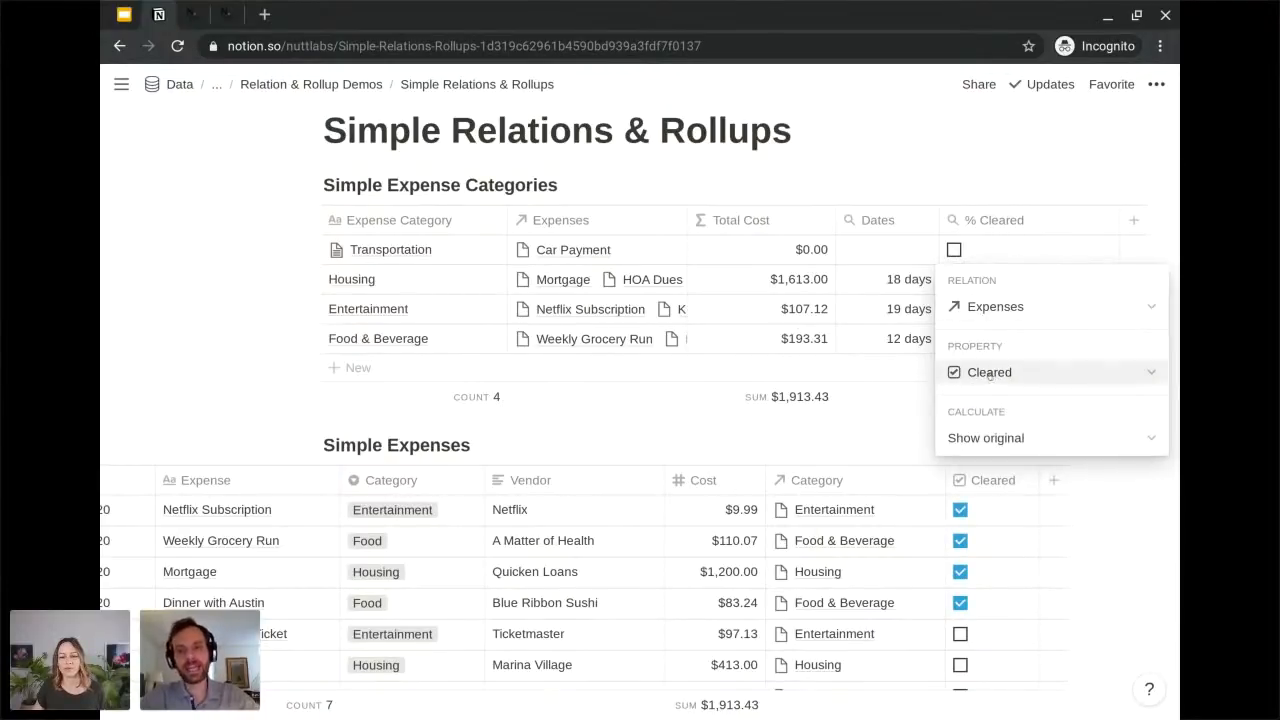
pyautogui.click(982, 434)
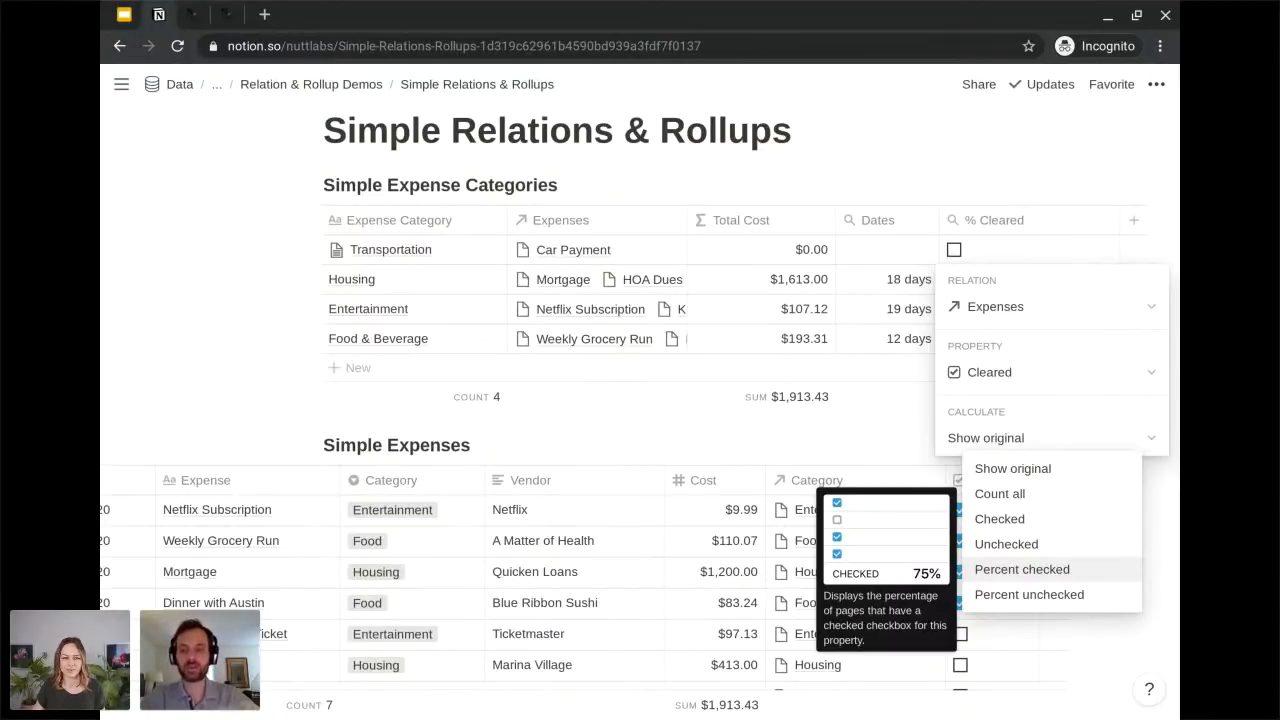
pyautogui.click(1021, 569)
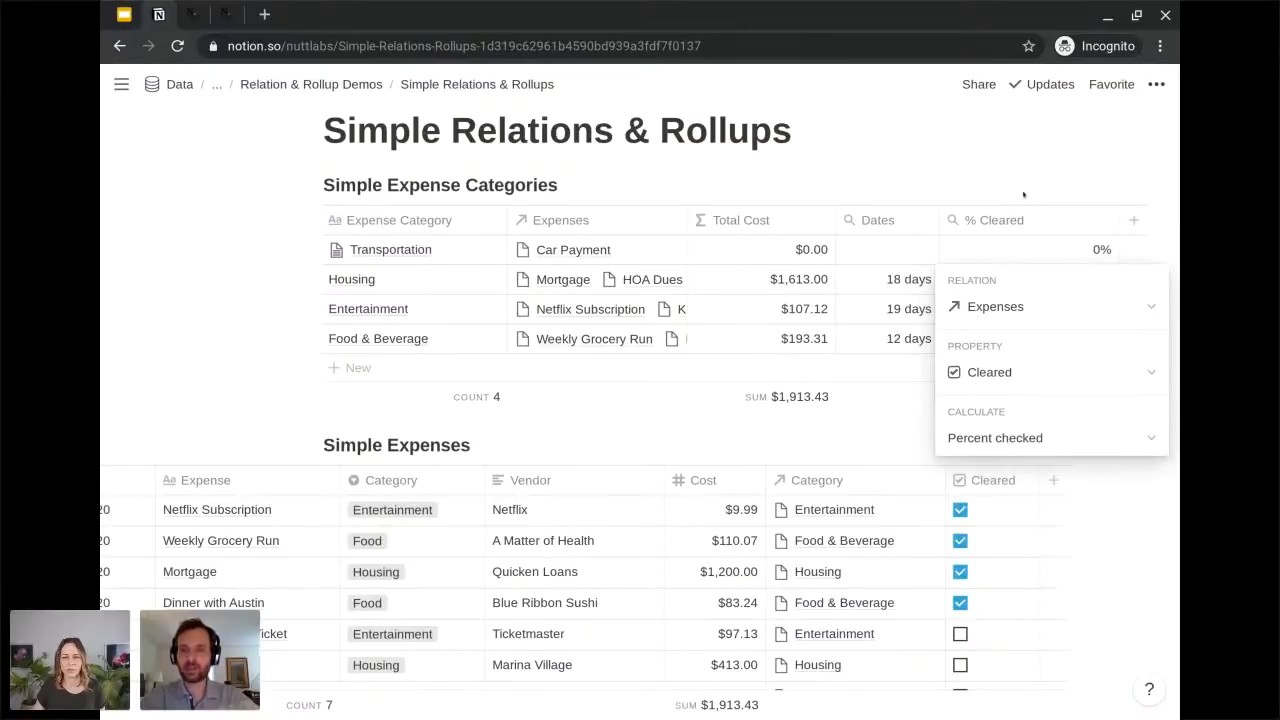
pyautogui.press('Escape')
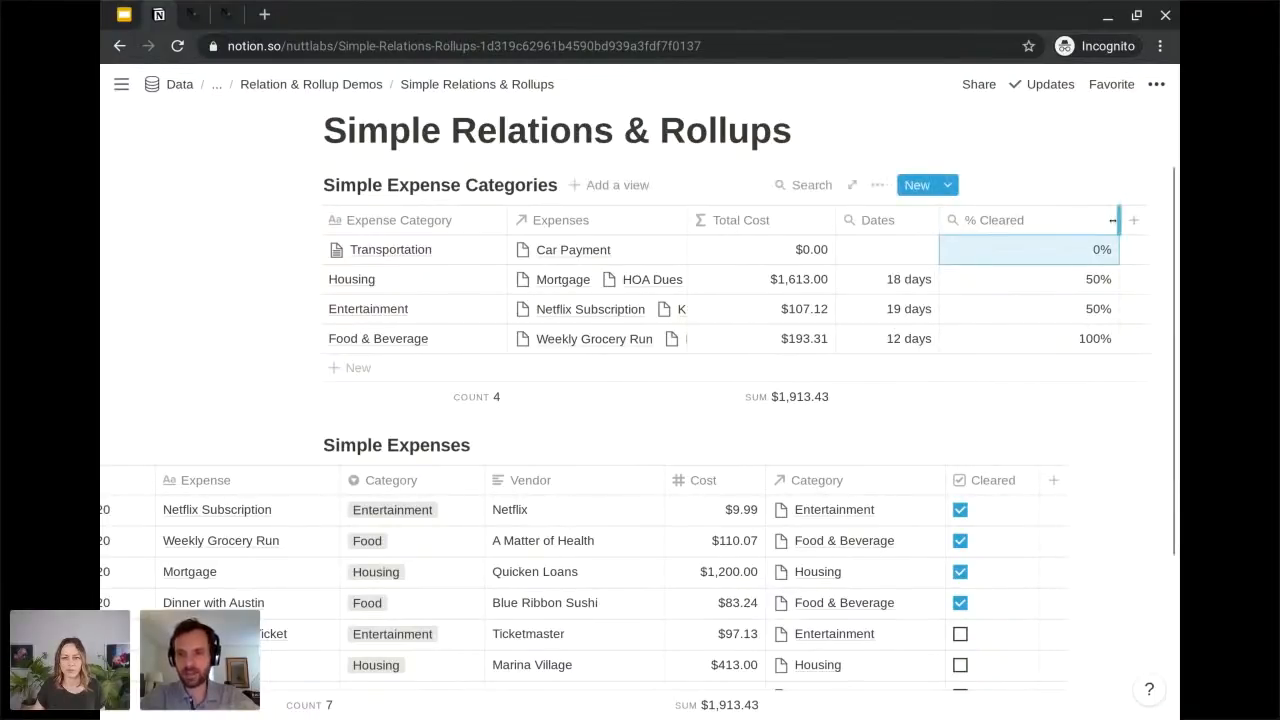
pyautogui.moveTo(1112, 228); pyautogui.dragTo(1061, 220)
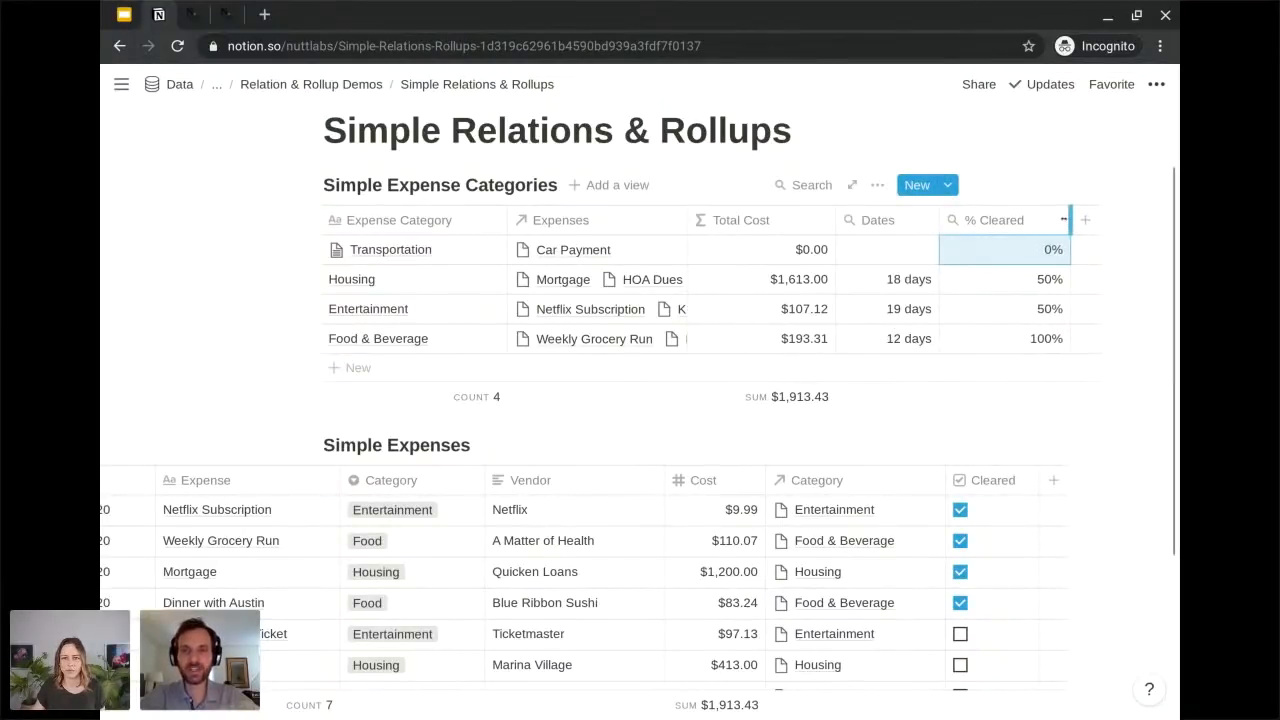
# Test the % Cleared rollup by unchecking and rechecking Cleared for Dinner with Austin, Mortgage and Weekly Grocery Run.
pyautogui.scroll(-1, 1037, 307)
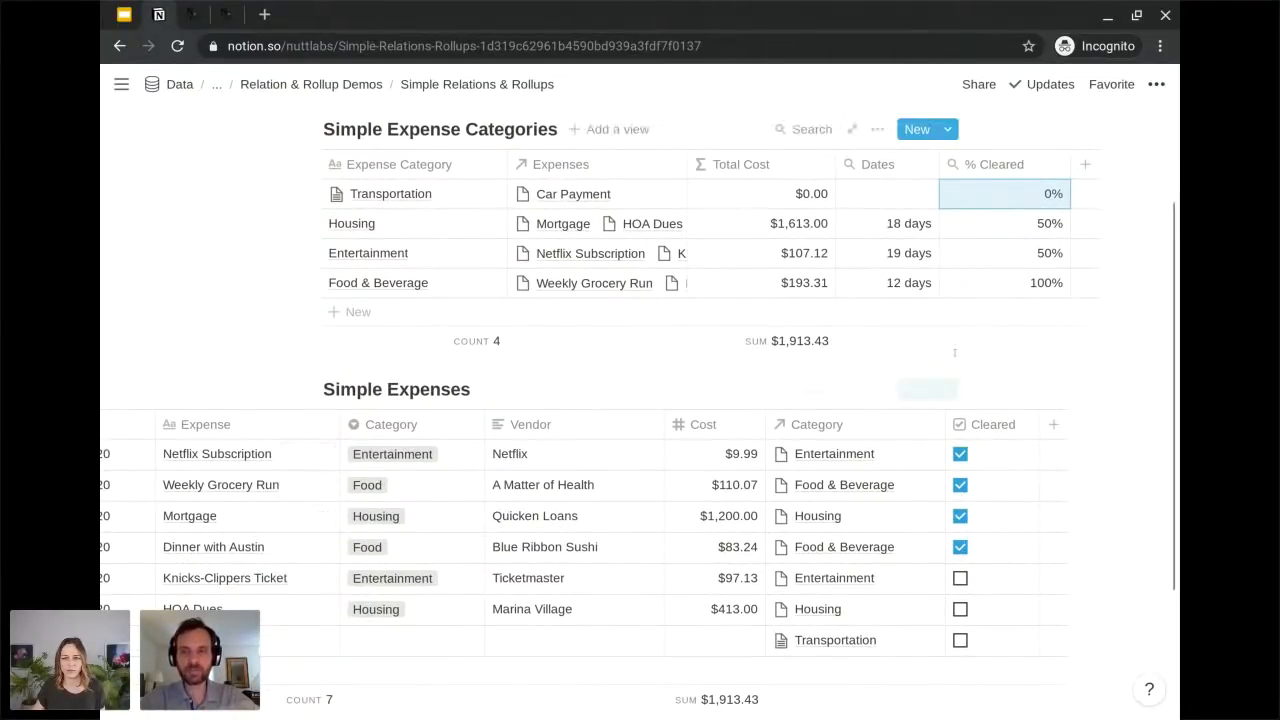
pyautogui.scroll(1, 580, 300)
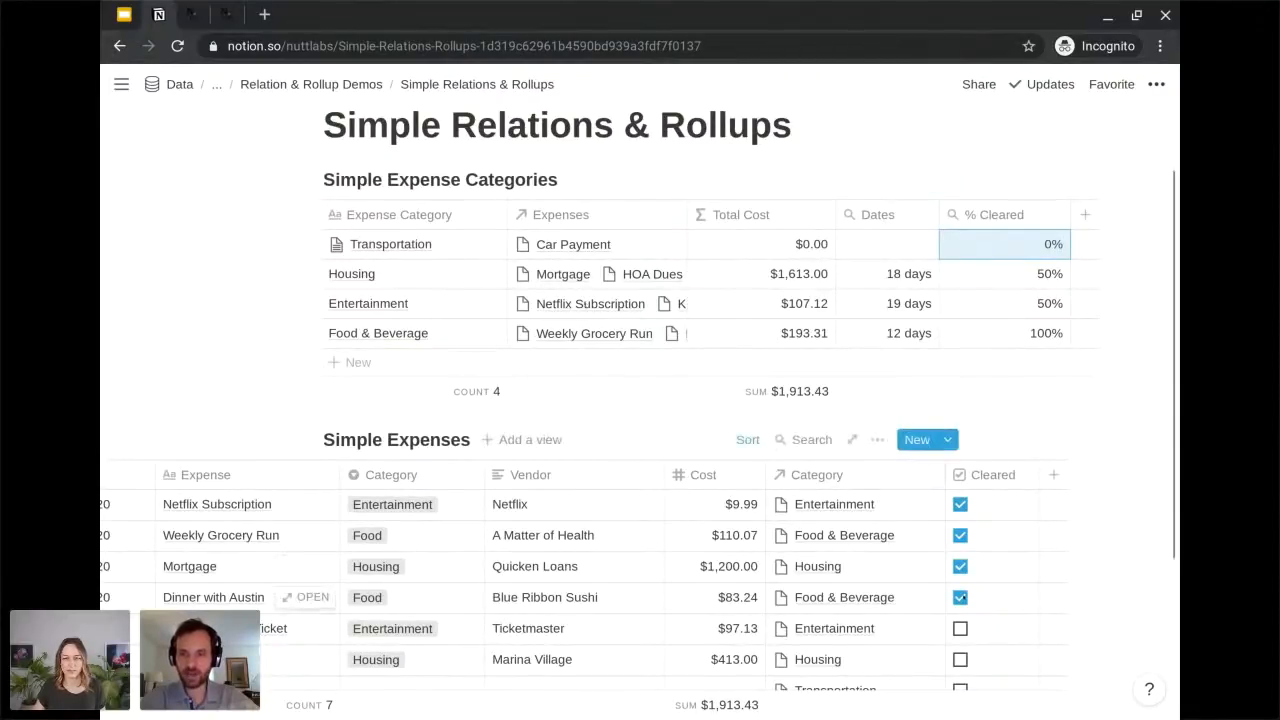
pyautogui.click(960, 598)
pyautogui.click(960, 598)
pyautogui.click(960, 566)
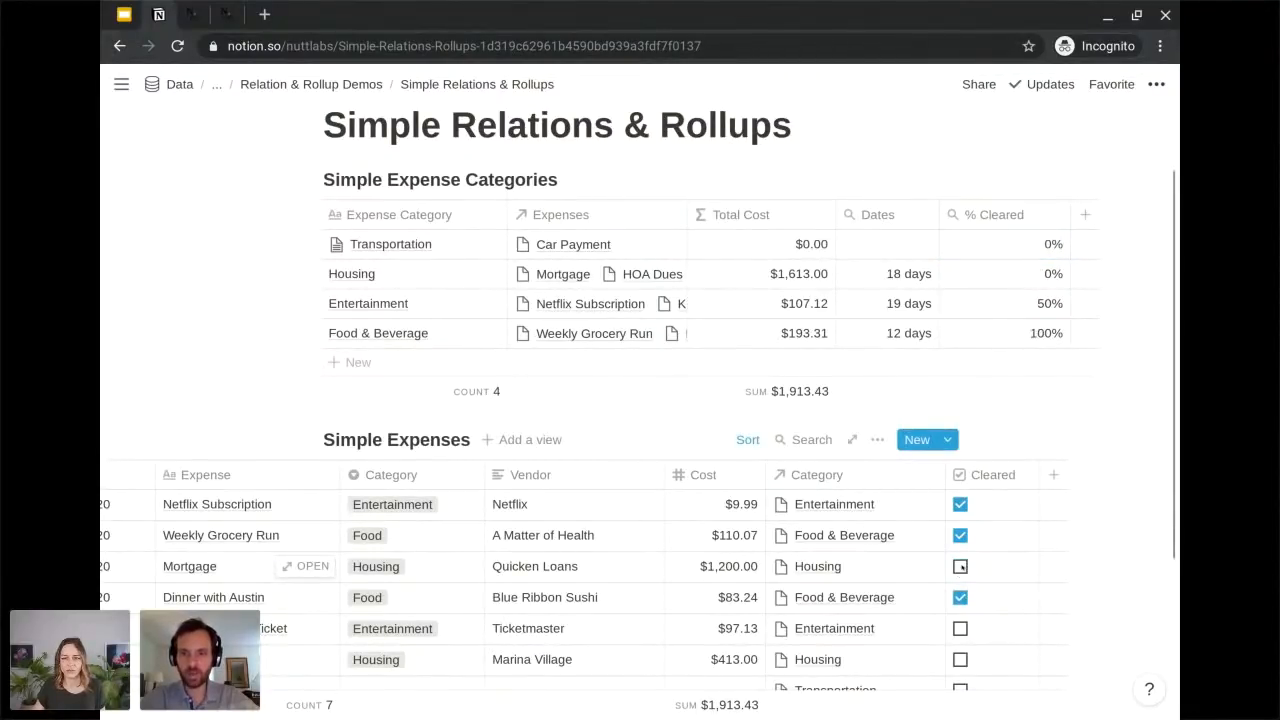
pyautogui.click(960, 566)
pyautogui.click(960, 536)
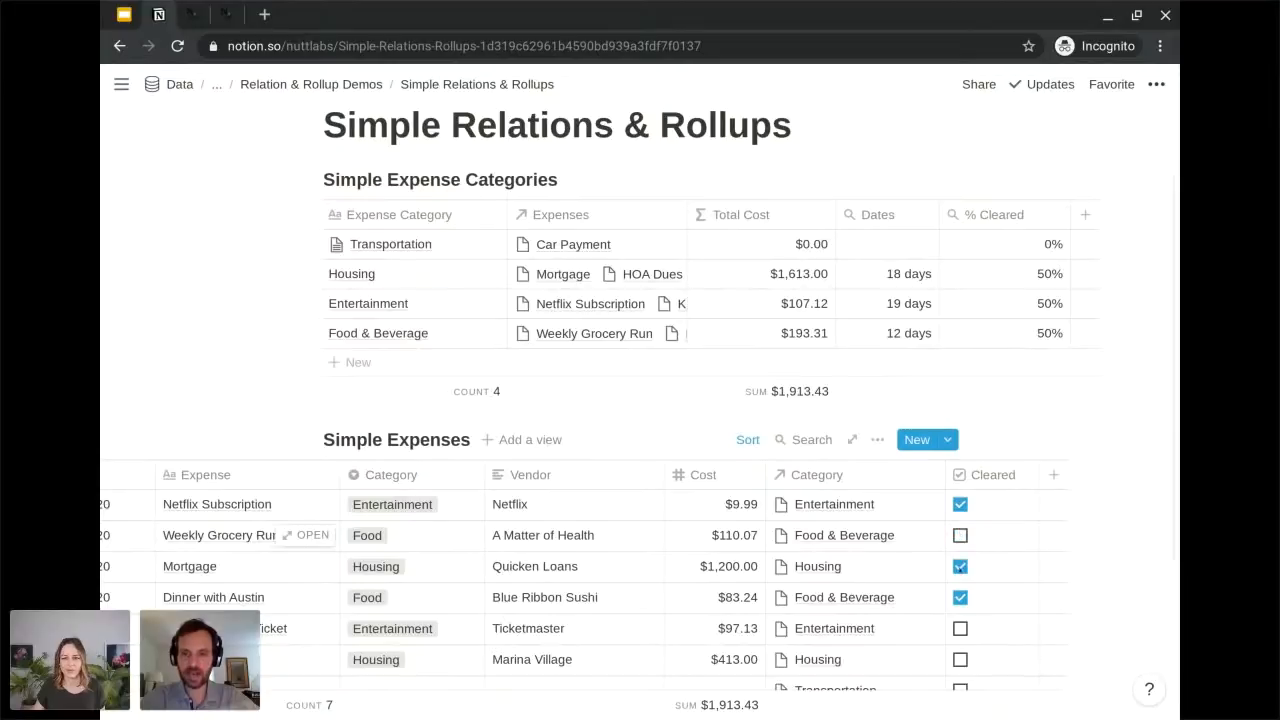
pyautogui.click(960, 567)
pyautogui.click(960, 566)
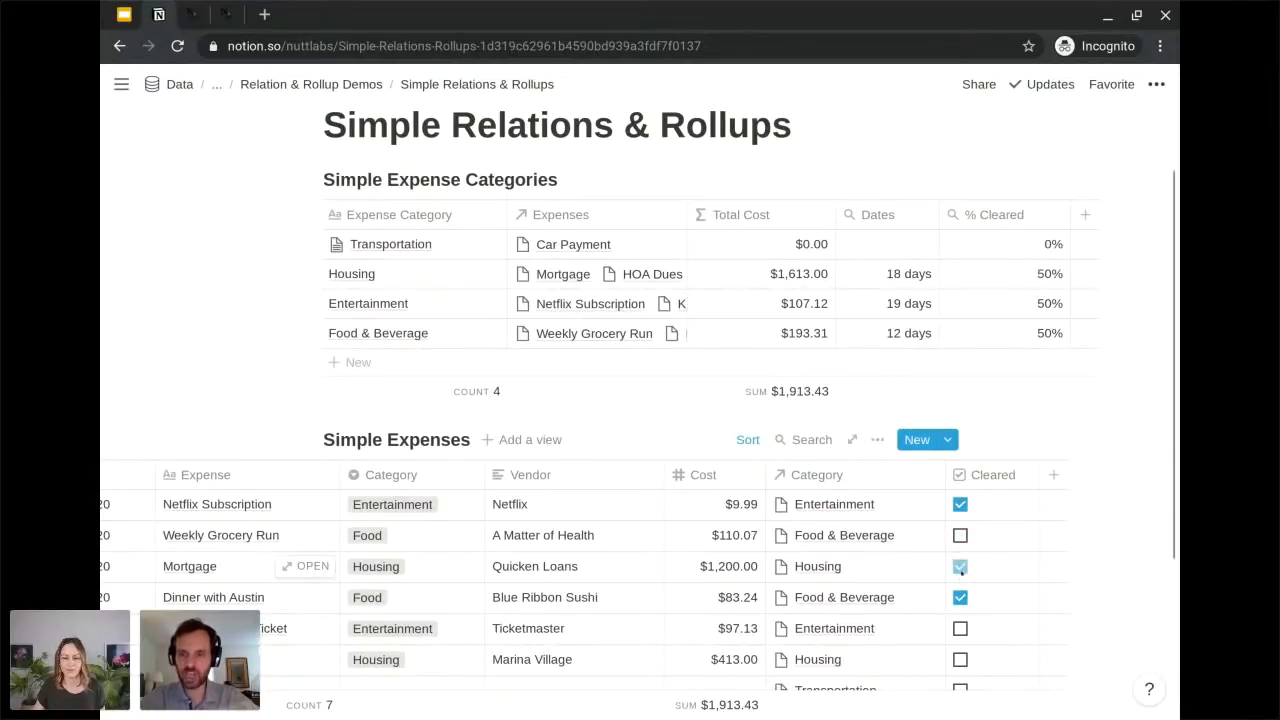
pyautogui.click(960, 536)
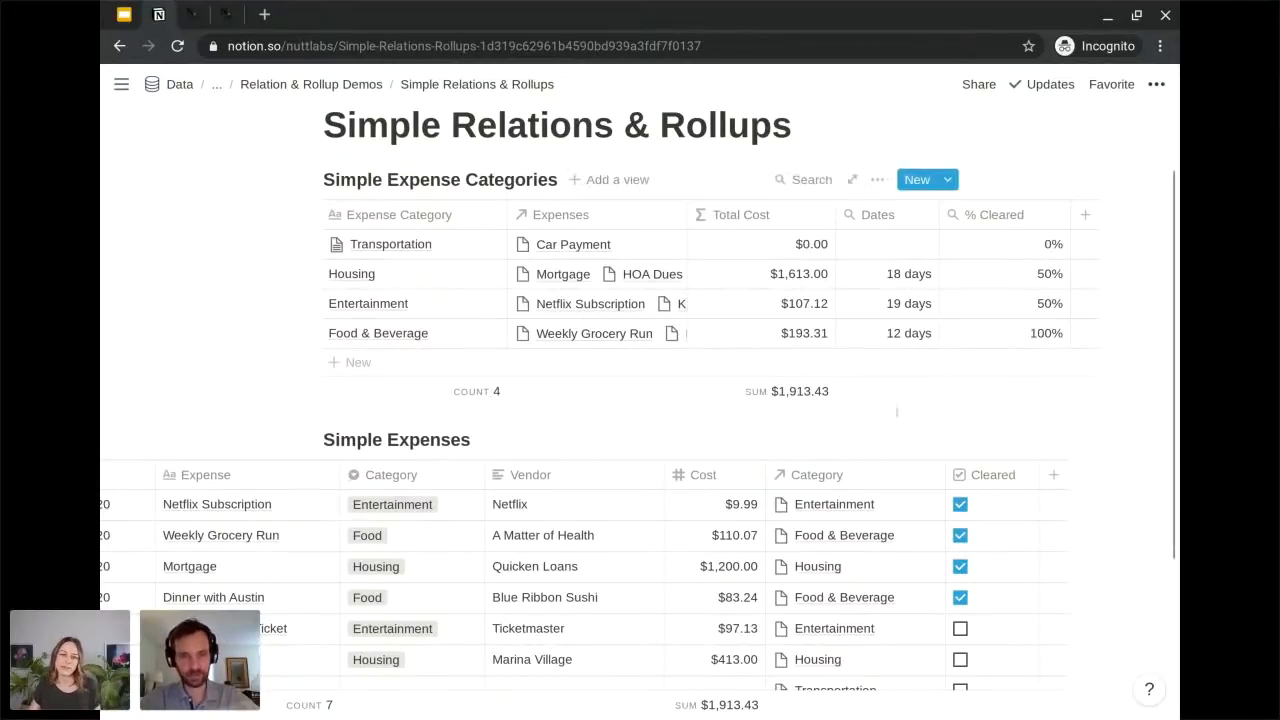
# Return to the Relation & Rollup Demos page and open its Expenses page.
pyautogui.scroll(-1, 636, 398)
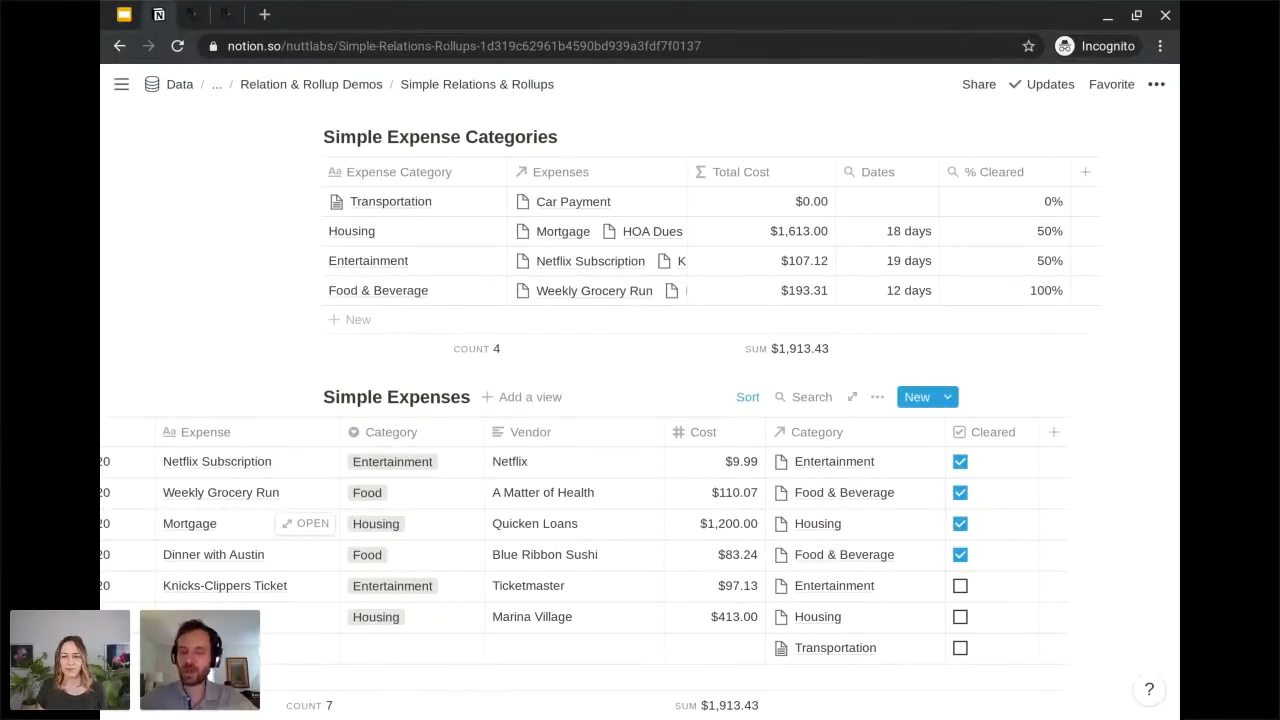
pyautogui.hscroll(-5, 870, 498)
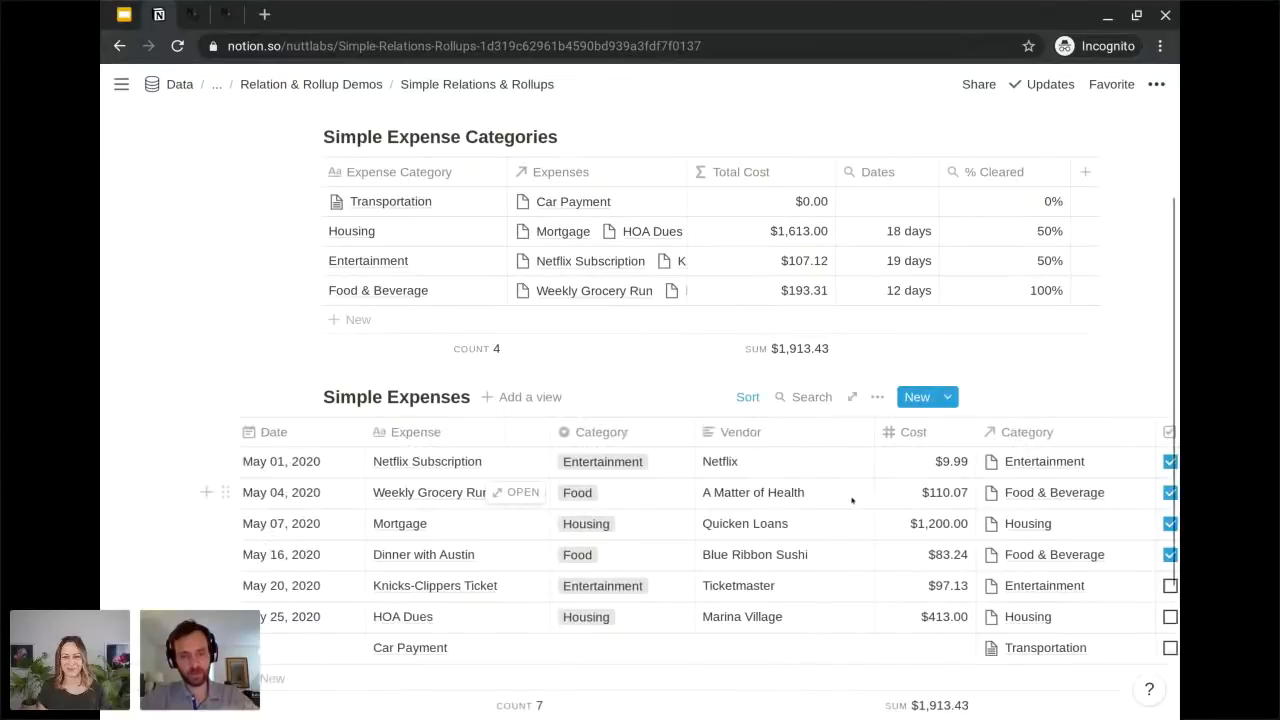
pyautogui.scroll(1, 884, 498)
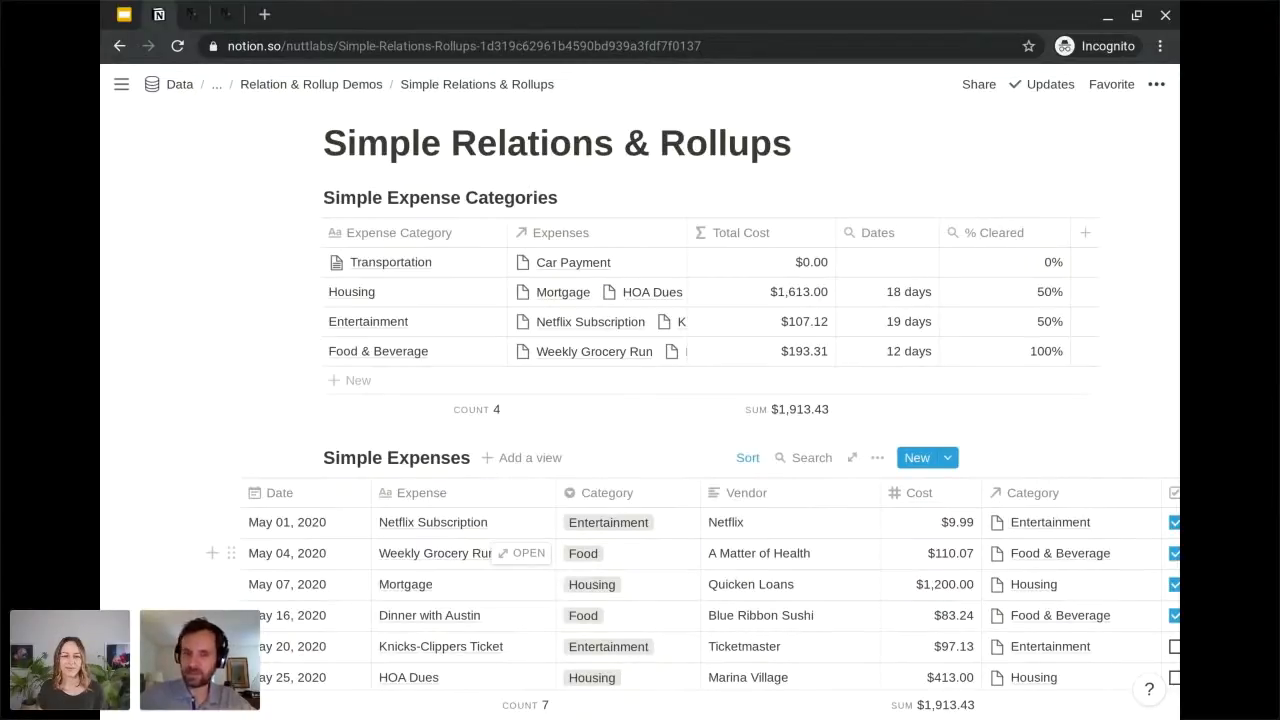
pyautogui.click(352, 85)
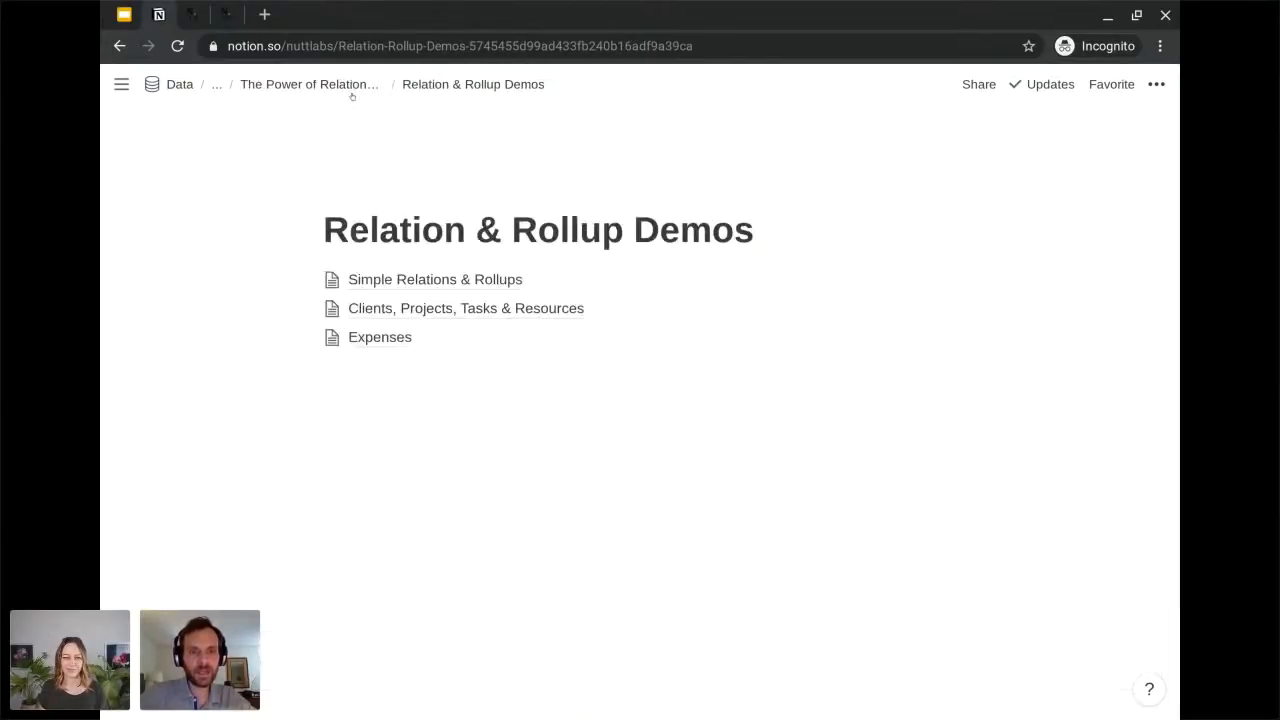
pyautogui.click(386, 337)
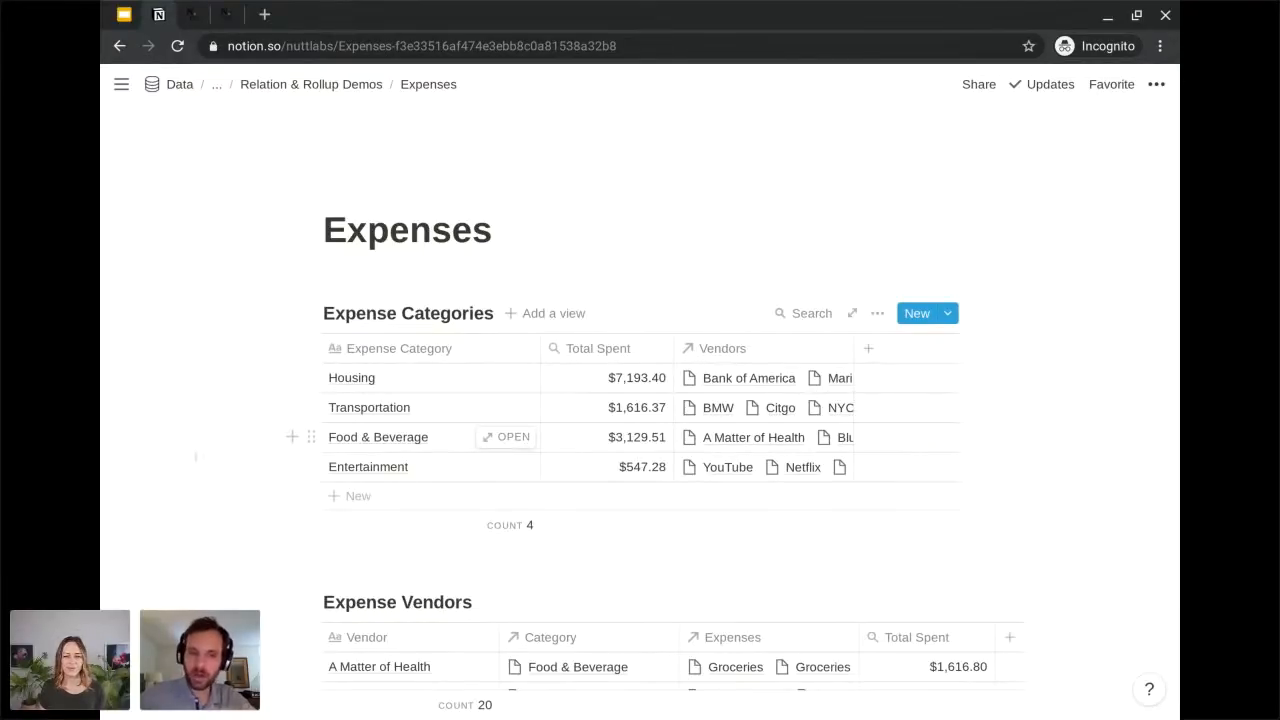
# Look through the Expense Categories, Expense Vendors, Months and Expenses databases on the Expenses page.
pyautogui.scroll(-1, 196, 456)
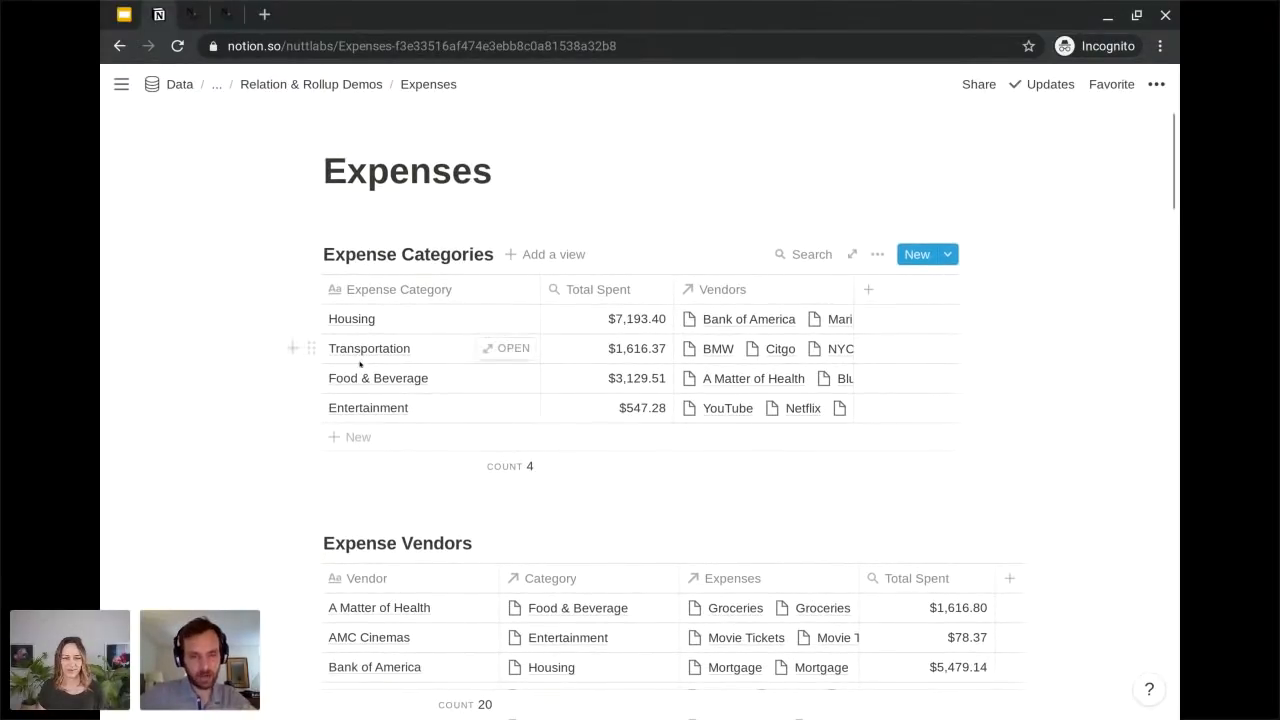
pyautogui.scroll(-9, 360, 364)
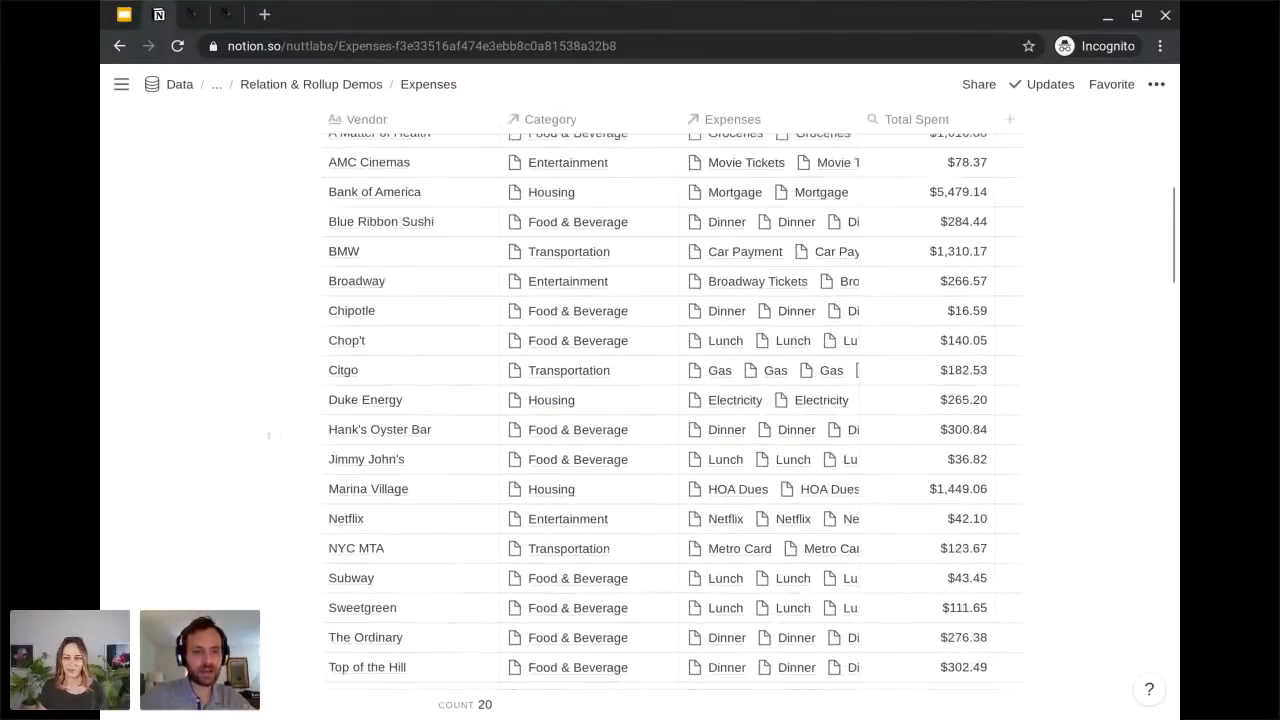
pyautogui.scroll(-4, 268, 435)
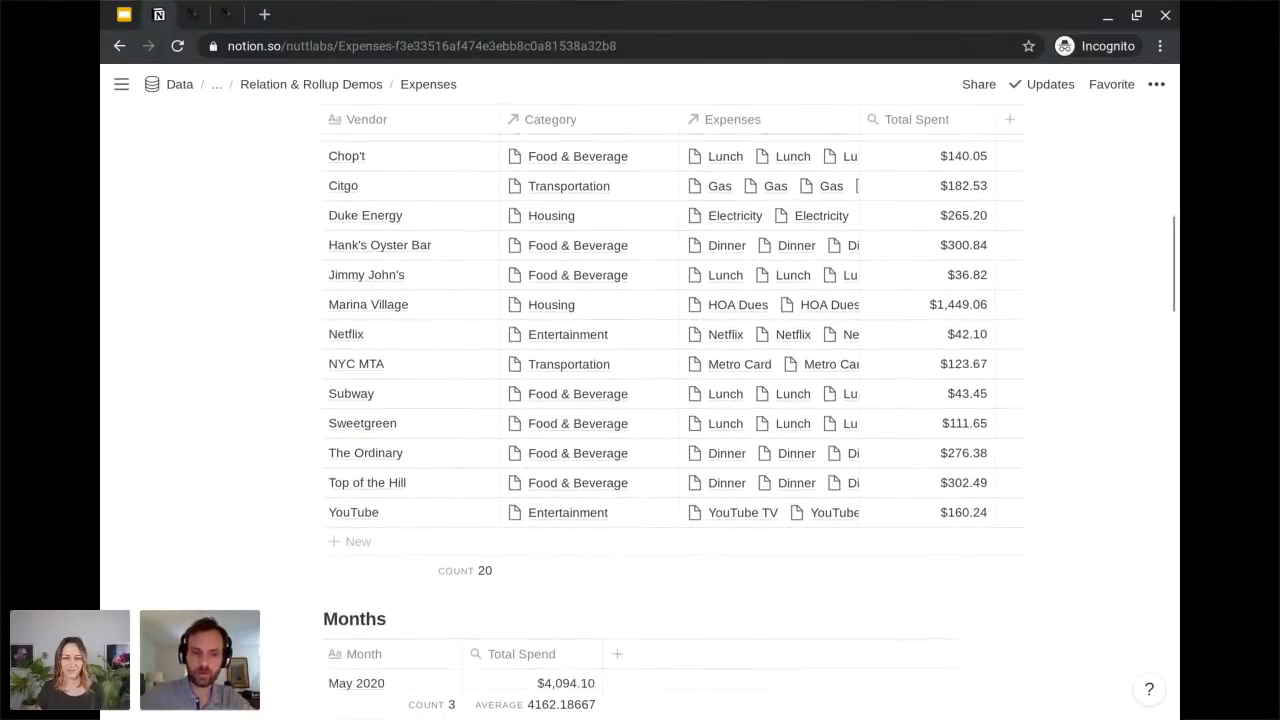
pyautogui.scroll(-4, 673, 411)
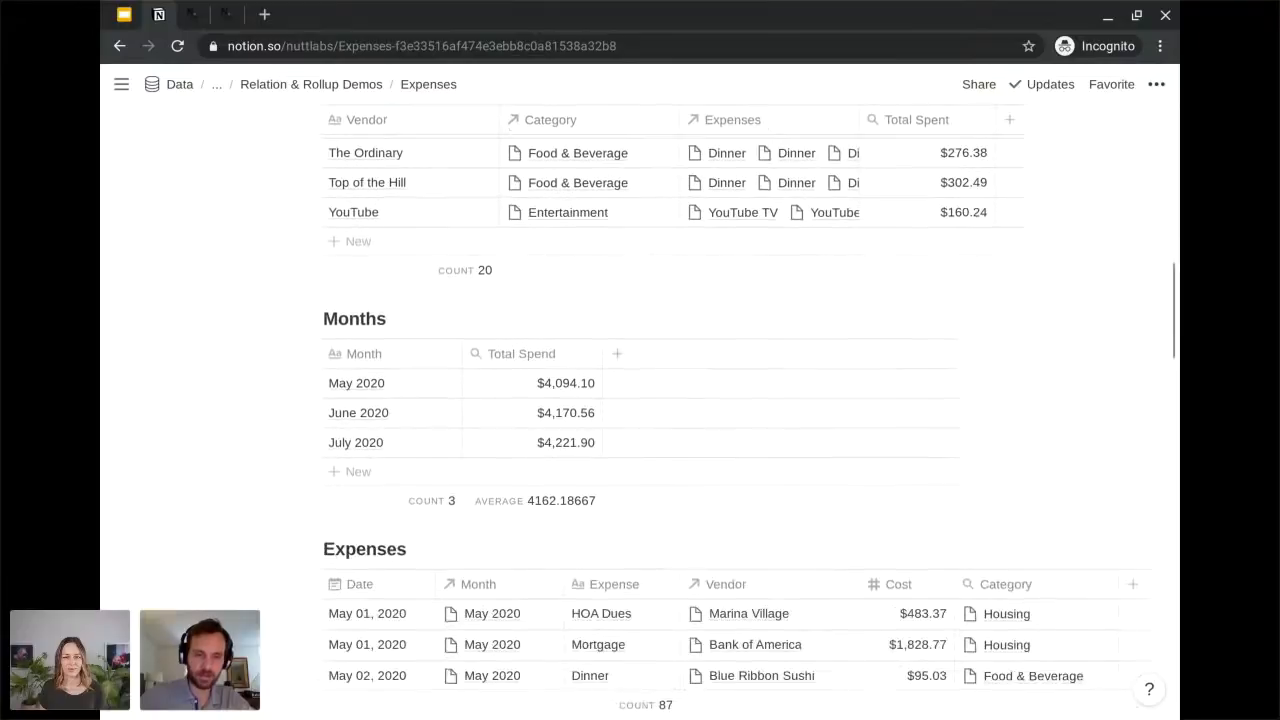
pyautogui.scroll(-3, 339, 392)
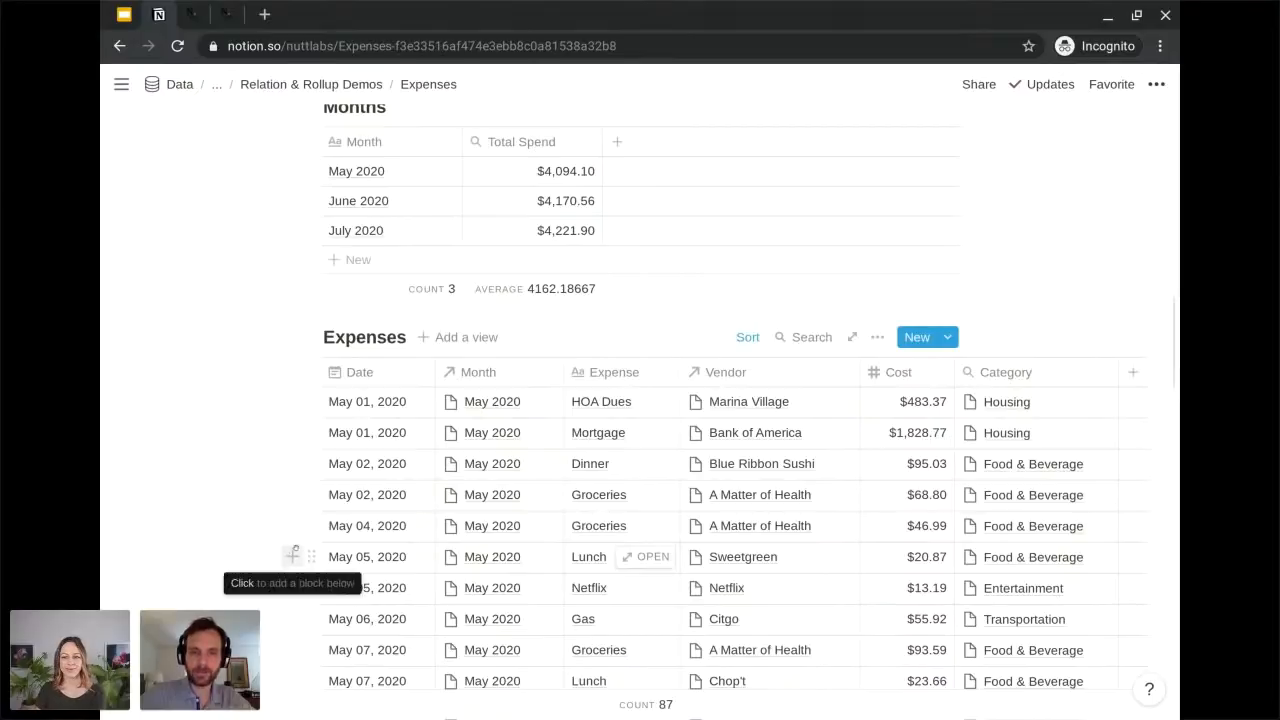
pyautogui.scroll(4, 309, 550)
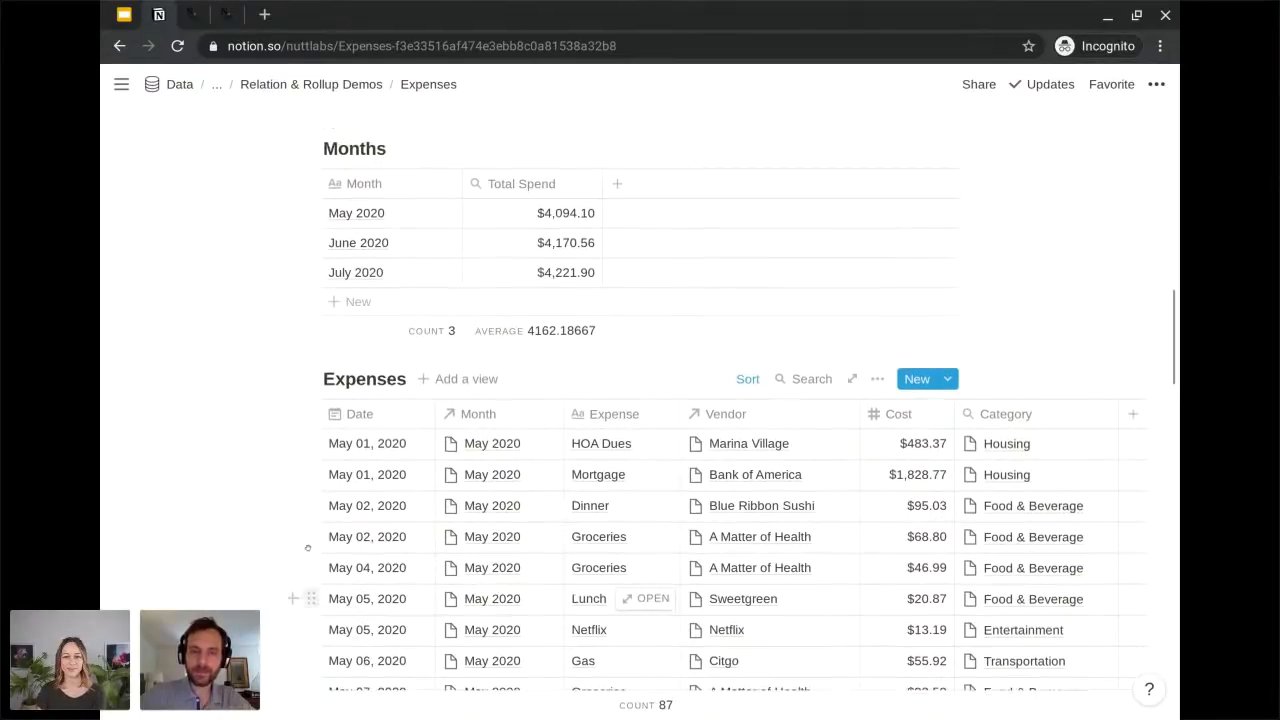
pyautogui.scroll(3, 672, 400)
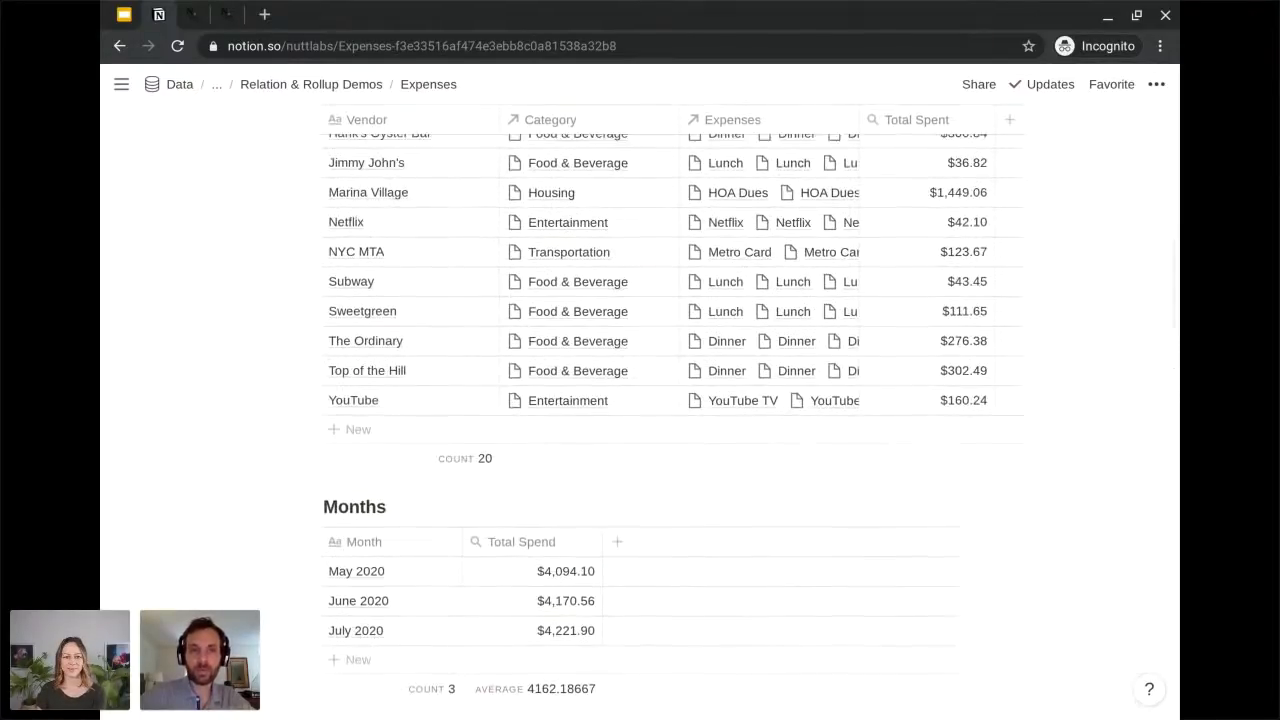
pyautogui.scroll(3, 672, 400)
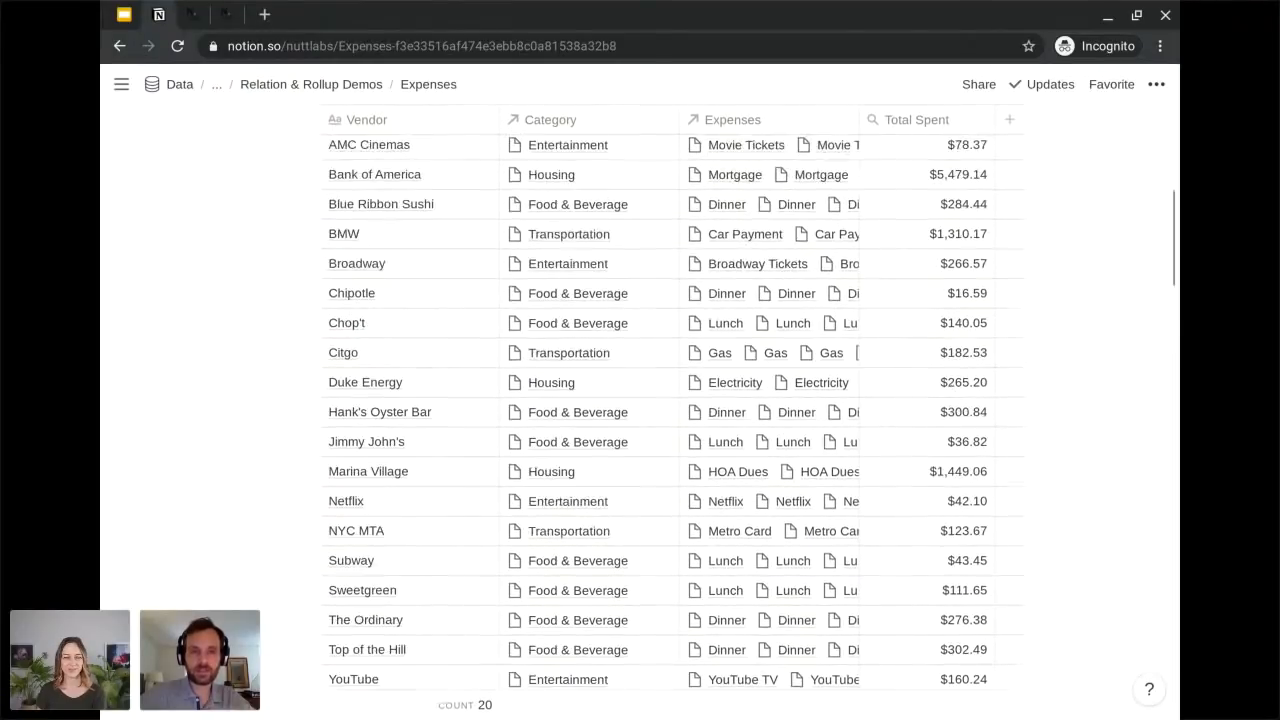
pyautogui.scroll(3, 672, 400)
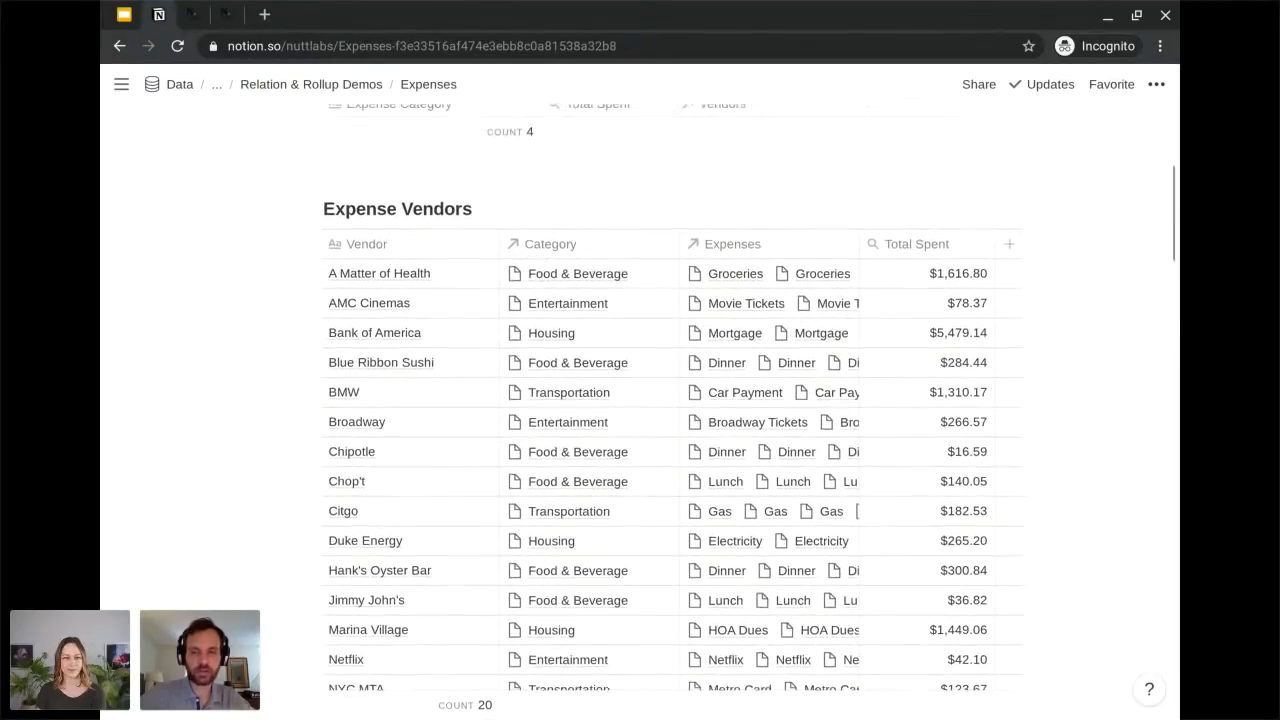
pyautogui.scroll(1, 450, 520)
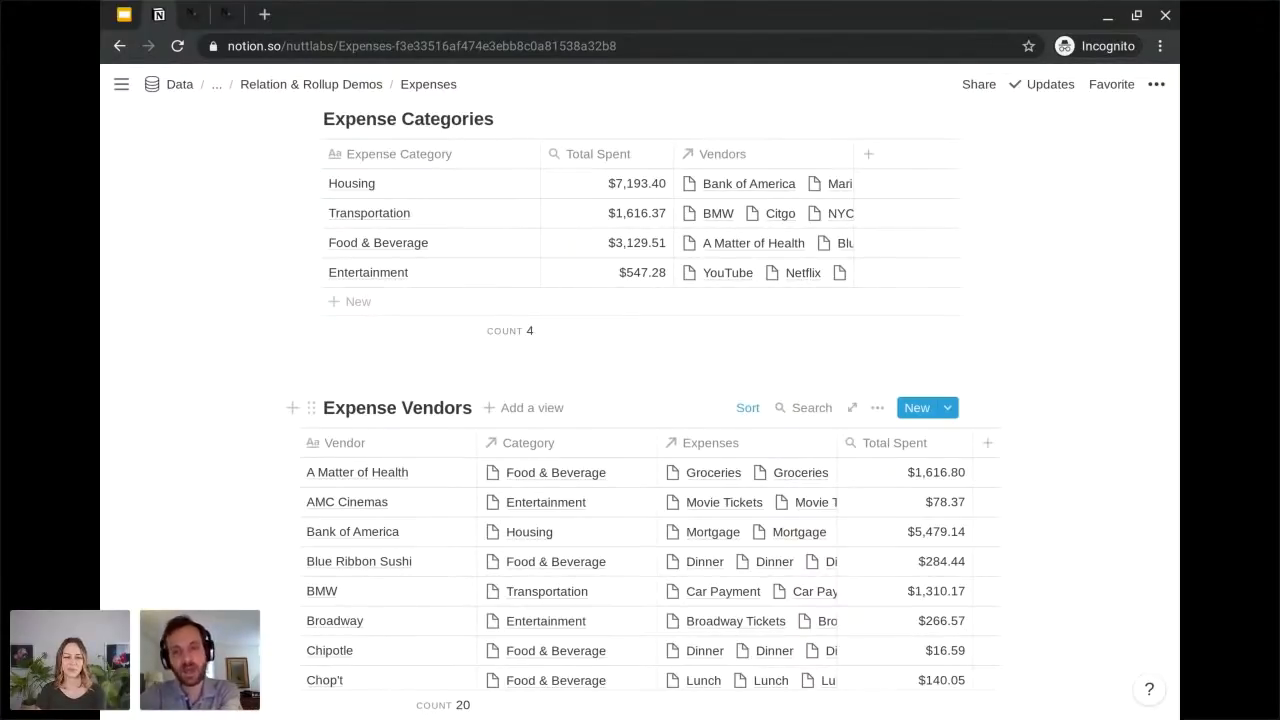
# Examine how the Expense Vendors database relates vendors to categories and expenses, and compare it with the databases around it.
pyautogui.scroll(-1, 640, 400)
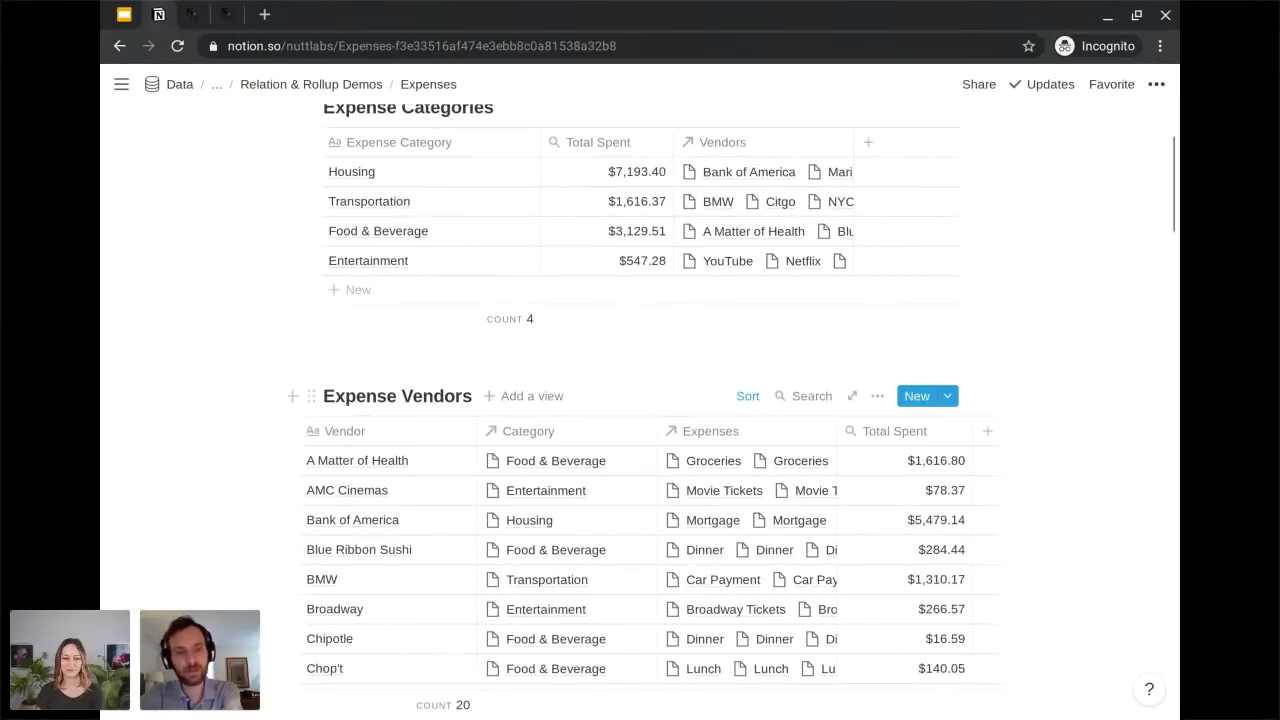
pyautogui.scroll(-1, 708, 466)
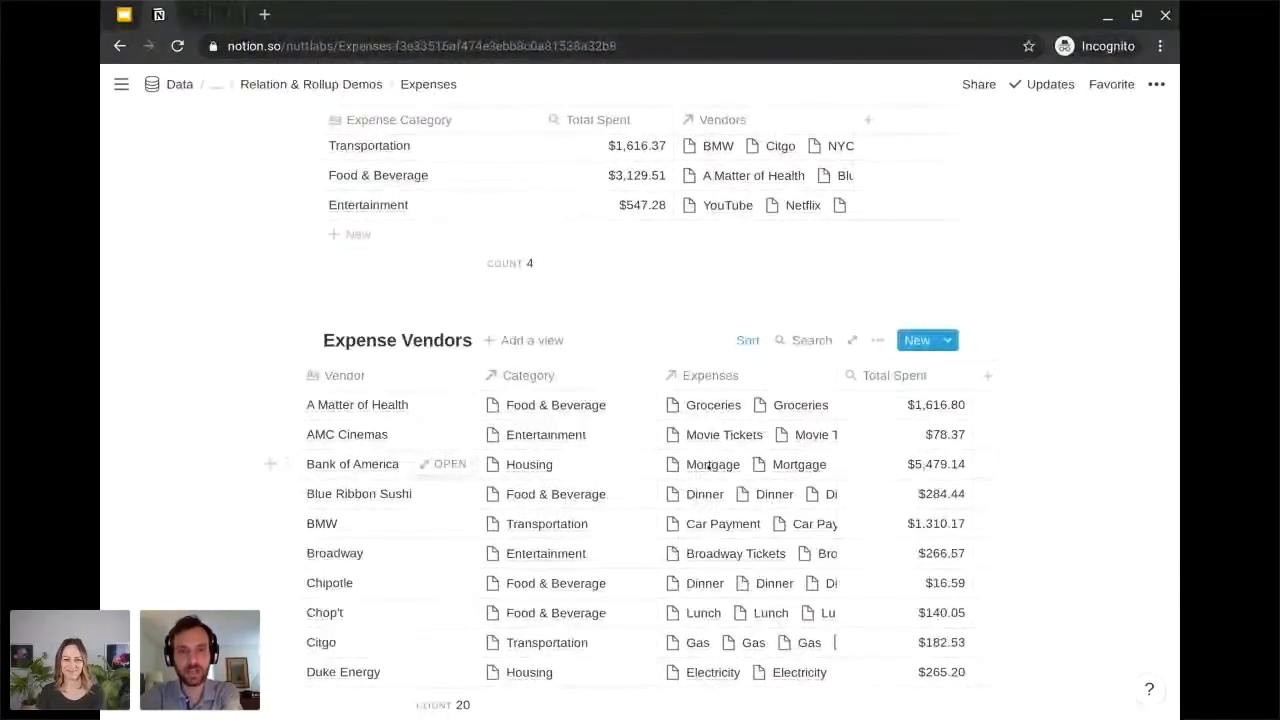
pyautogui.scroll(1, 708, 466)
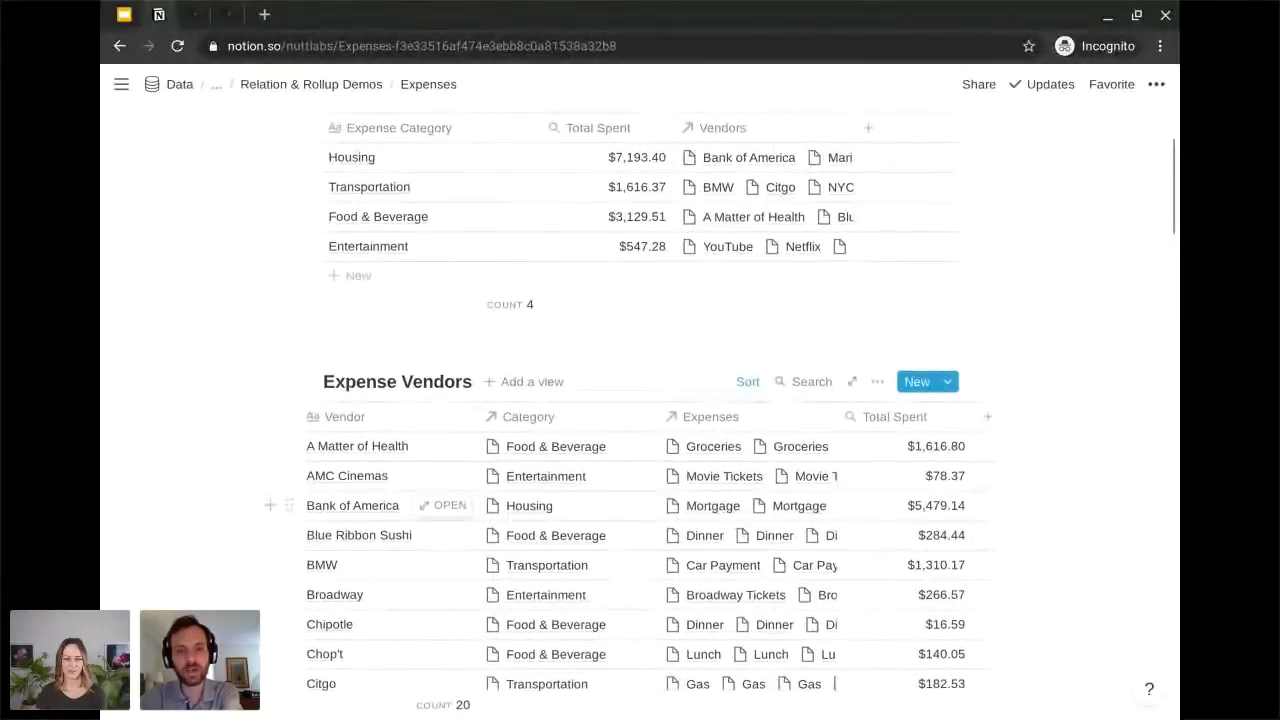
pyautogui.scroll(-2, 708, 466)
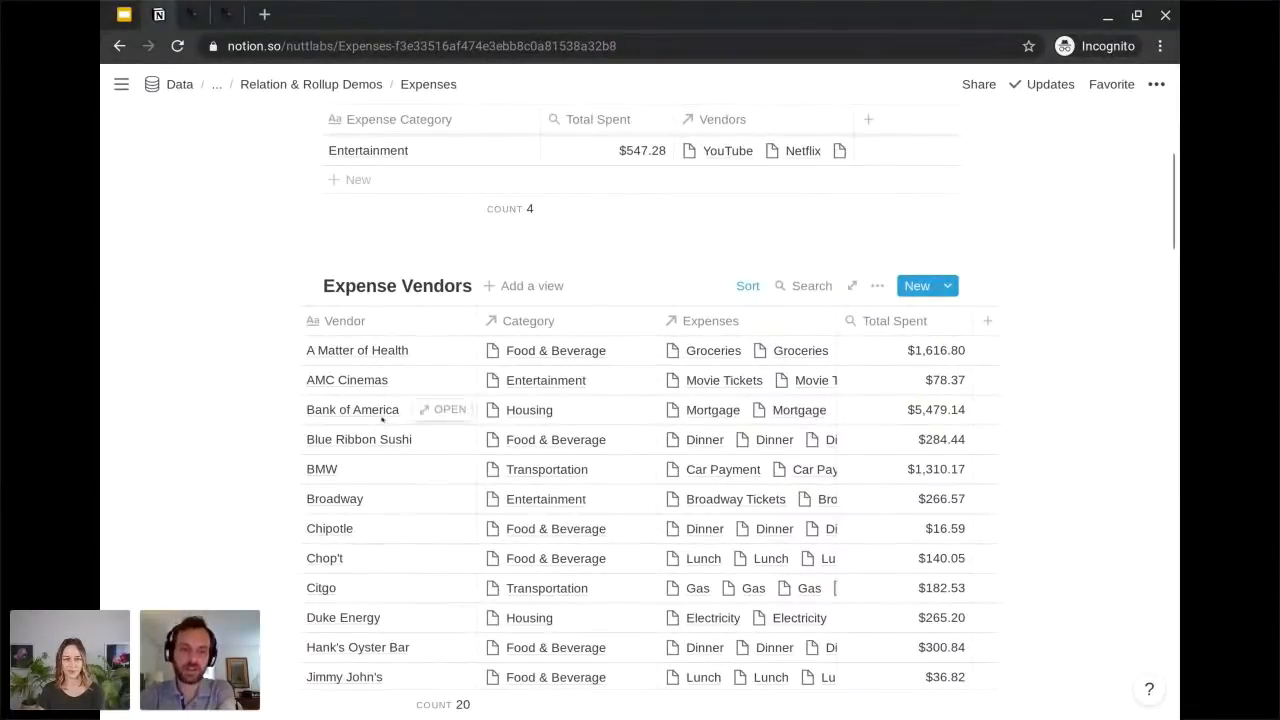
pyautogui.scroll(-2, 371, 590)
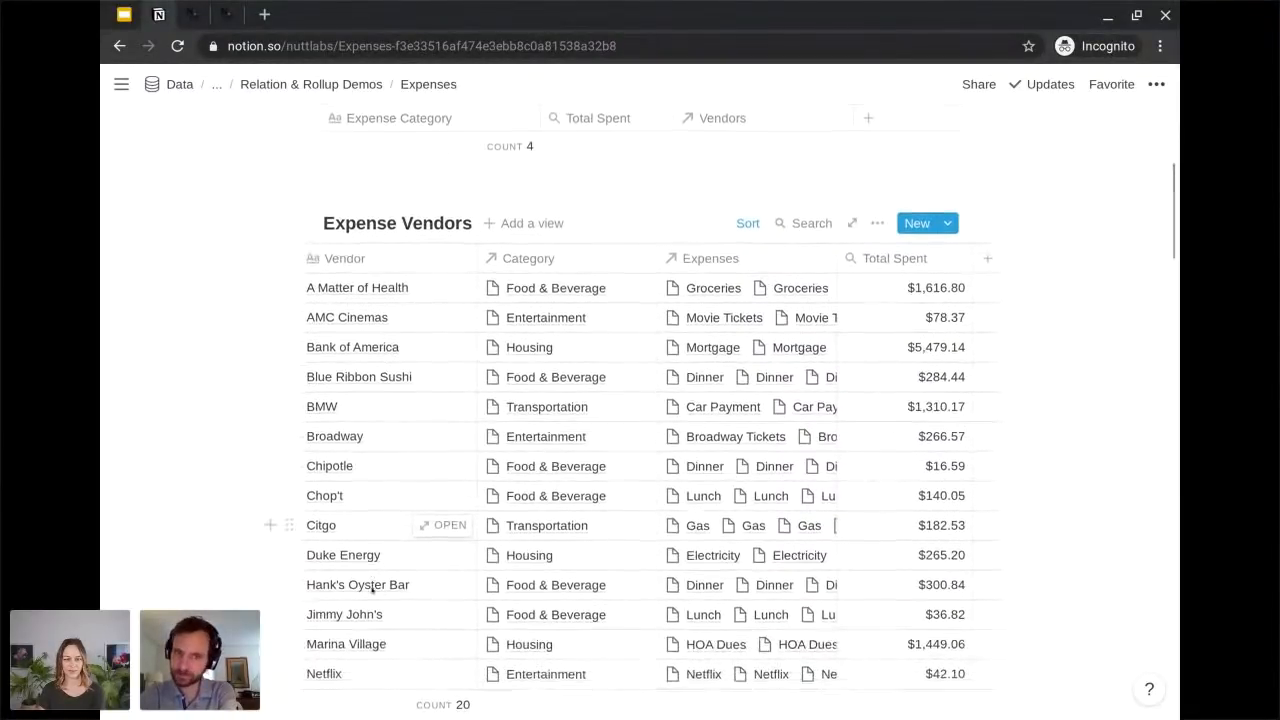
pyautogui.scroll(4, 380, 513)
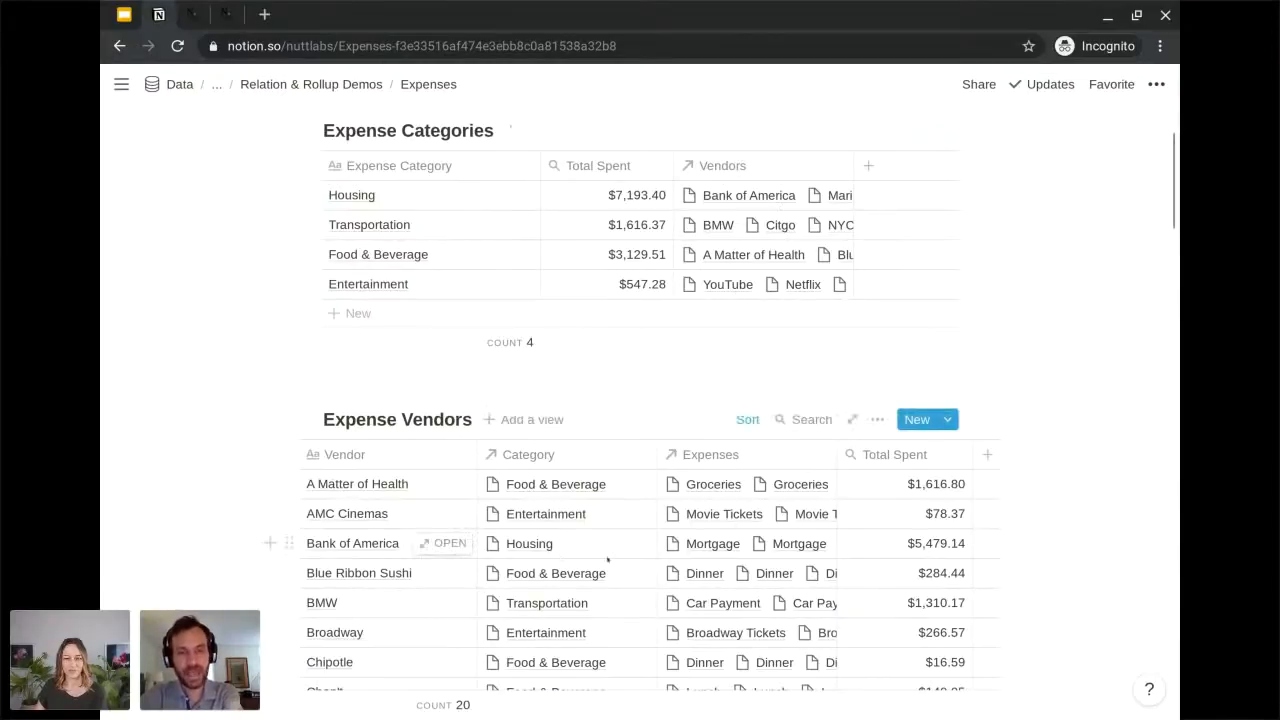
pyautogui.scroll(-8, 607, 560)
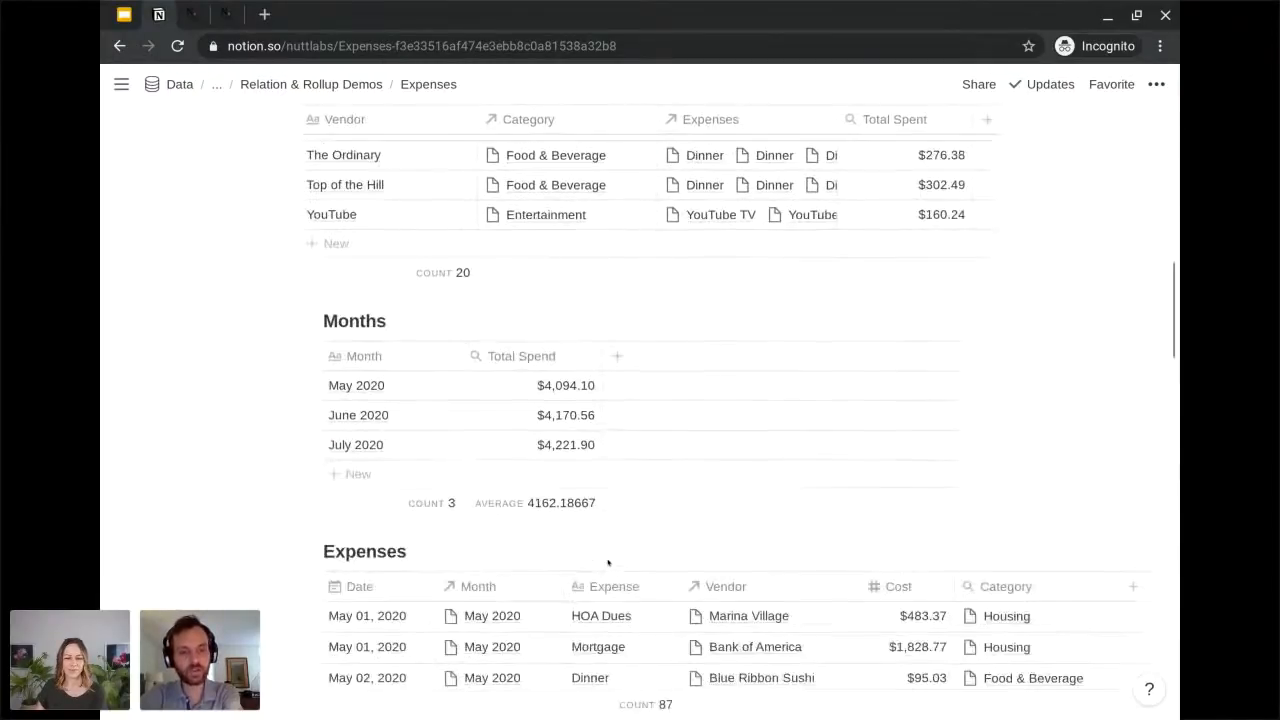
# Review the Expense Vendors, Months and Expenses databases, and inspect the vendor relation of the May 02, 2020 Dinner expense.
pyautogui.scroll(-1, 607, 562)
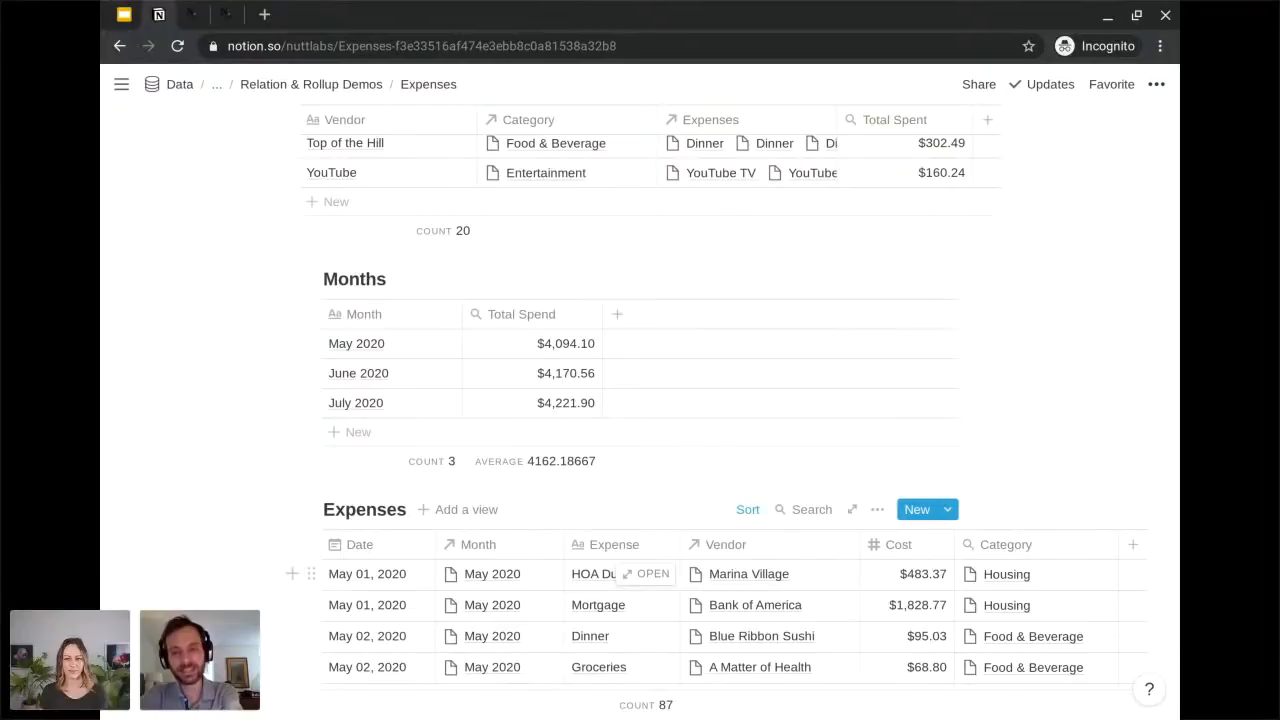
pyautogui.scroll(5, 717, 398)
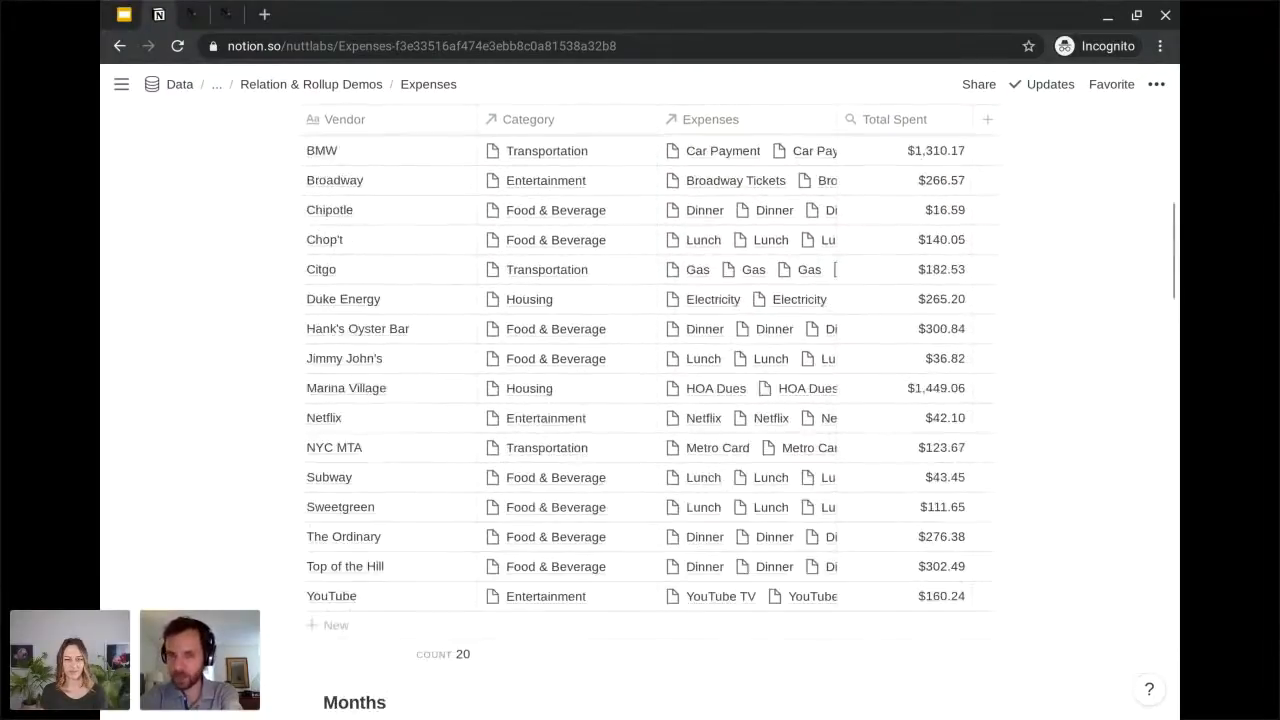
pyautogui.scroll(3, 955, 300)
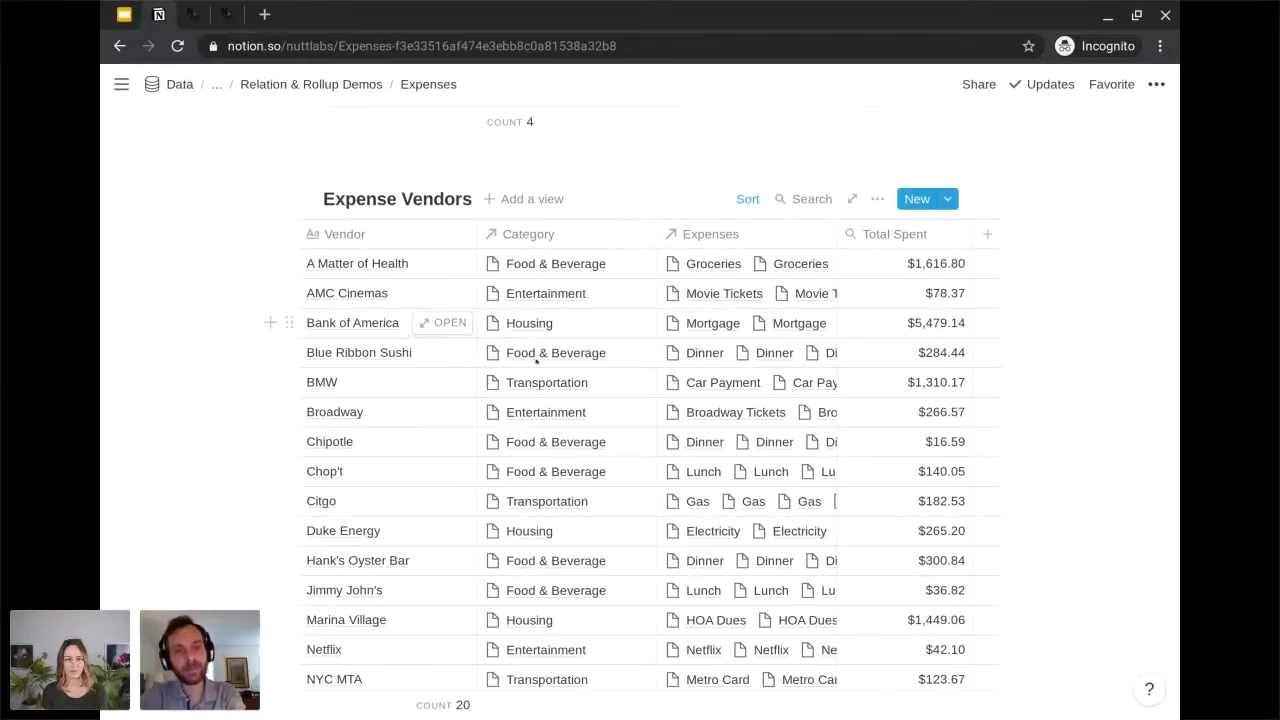
pyautogui.scroll(-4, 551, 383)
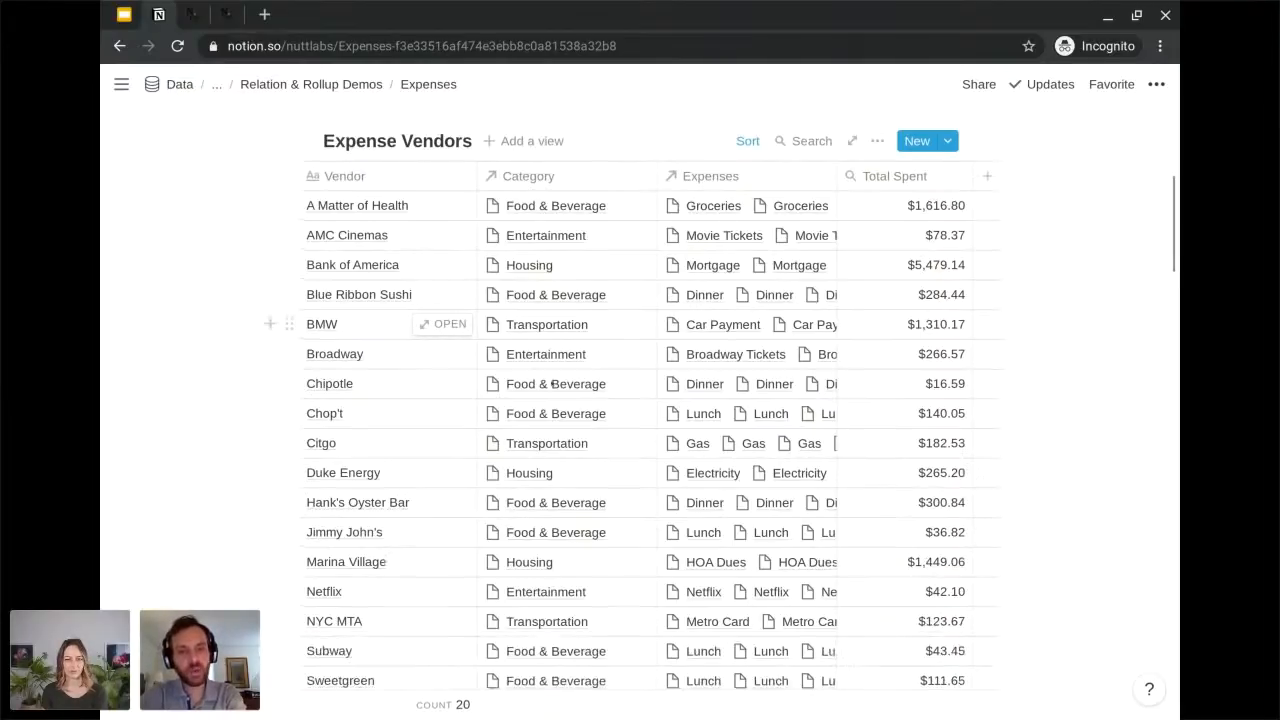
pyautogui.scroll(-6, 640, 400)
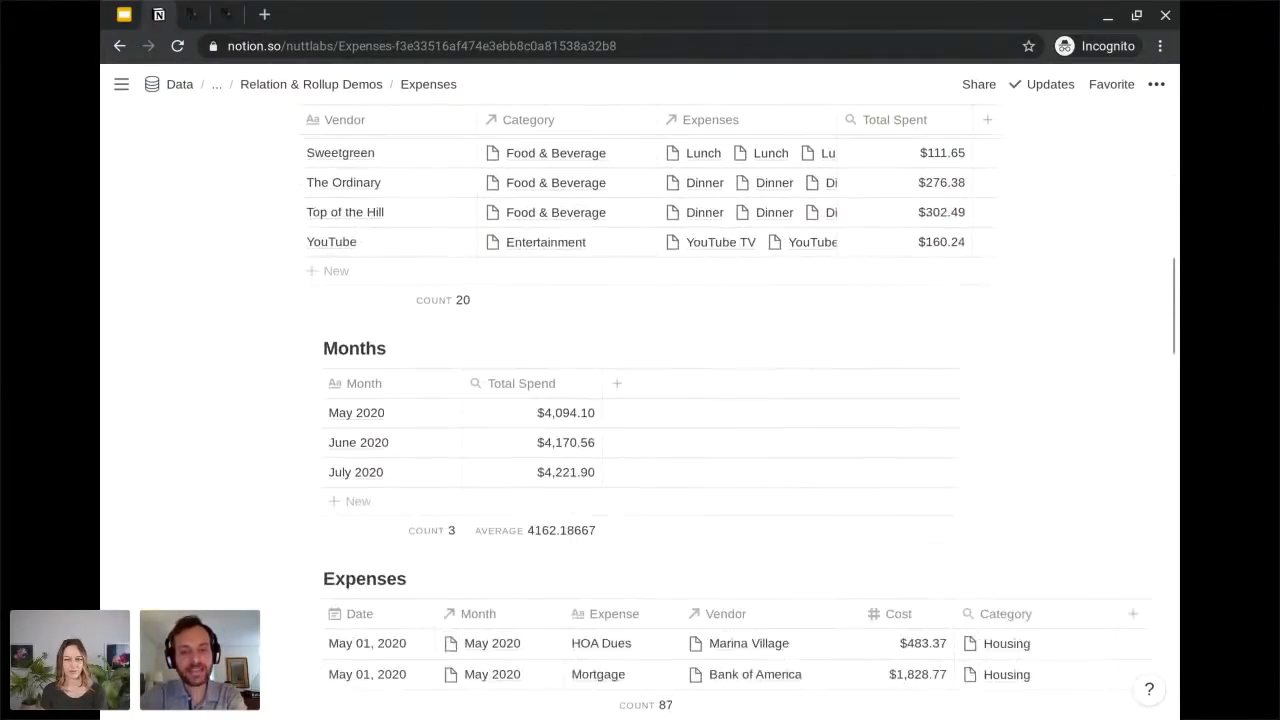
pyautogui.scroll(-1, 640, 400)
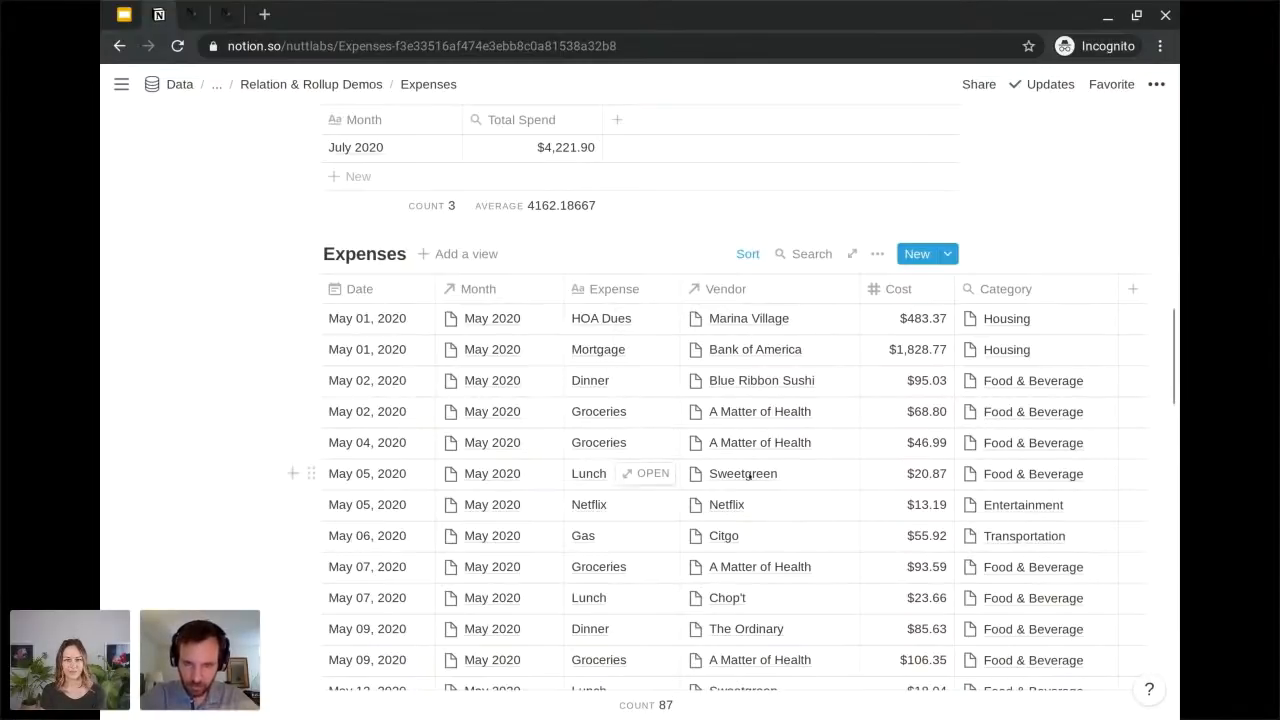
pyautogui.click(750, 380)
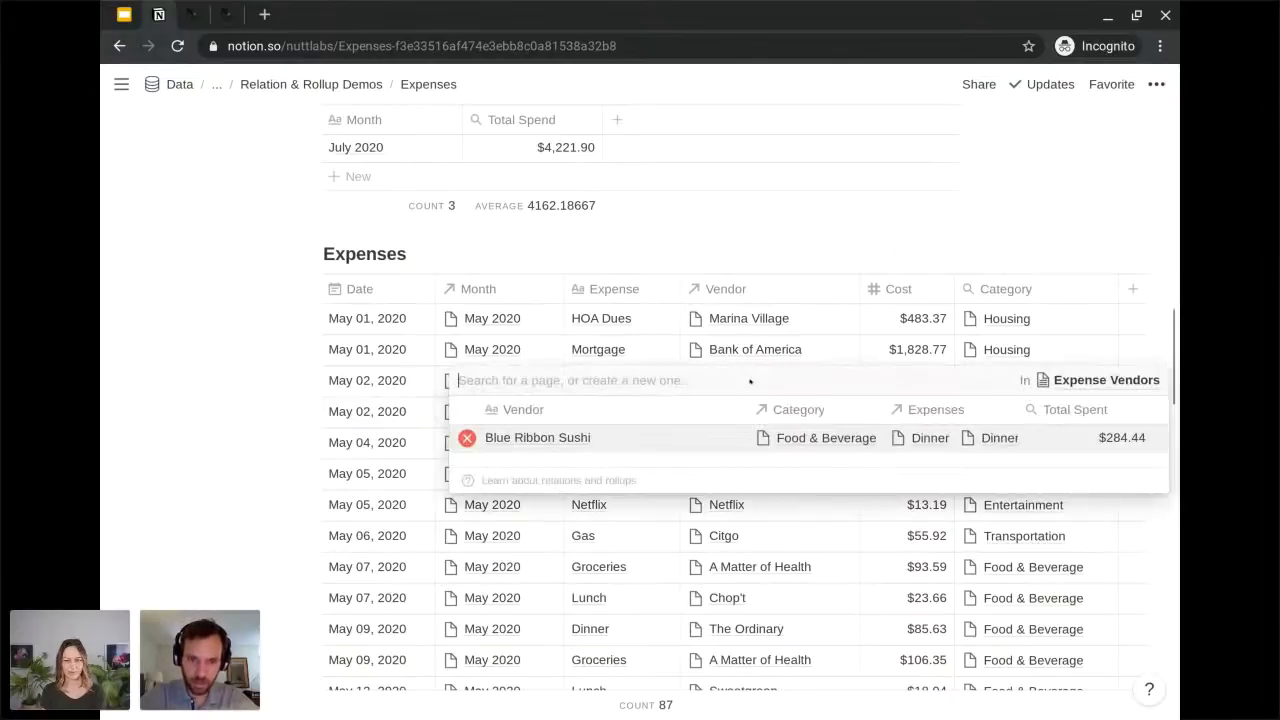
pyautogui.press('Escape')
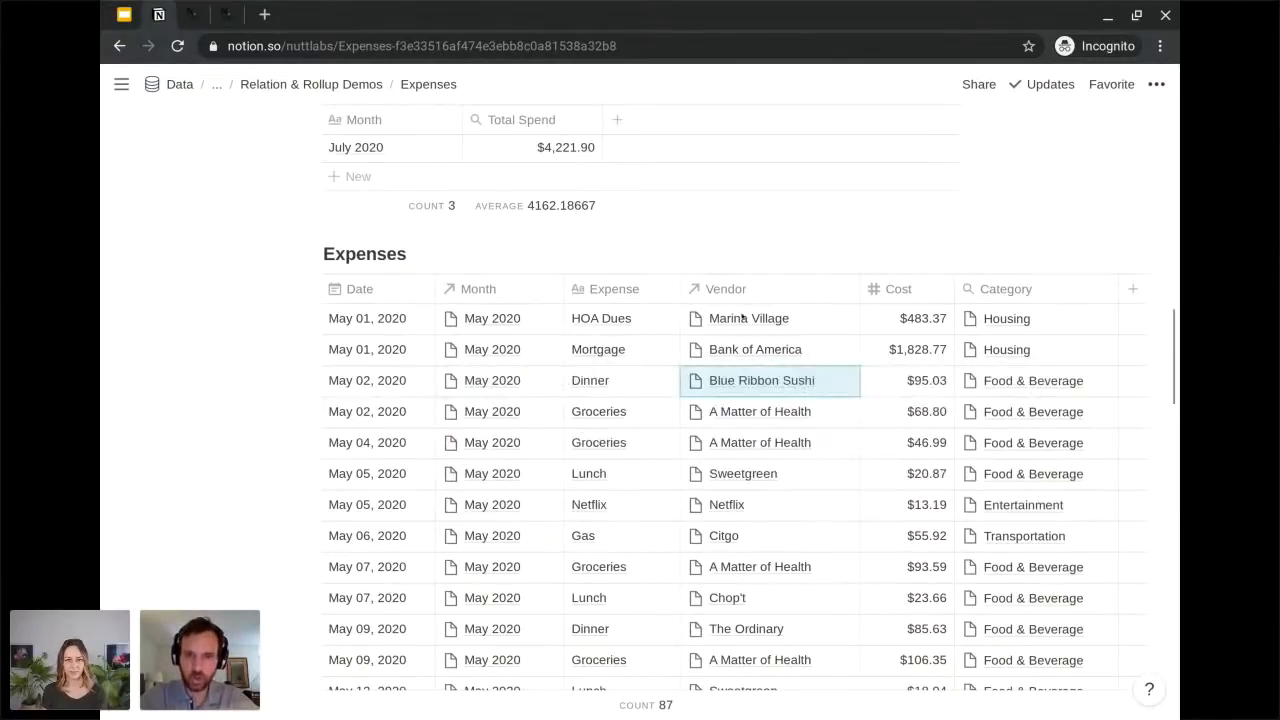
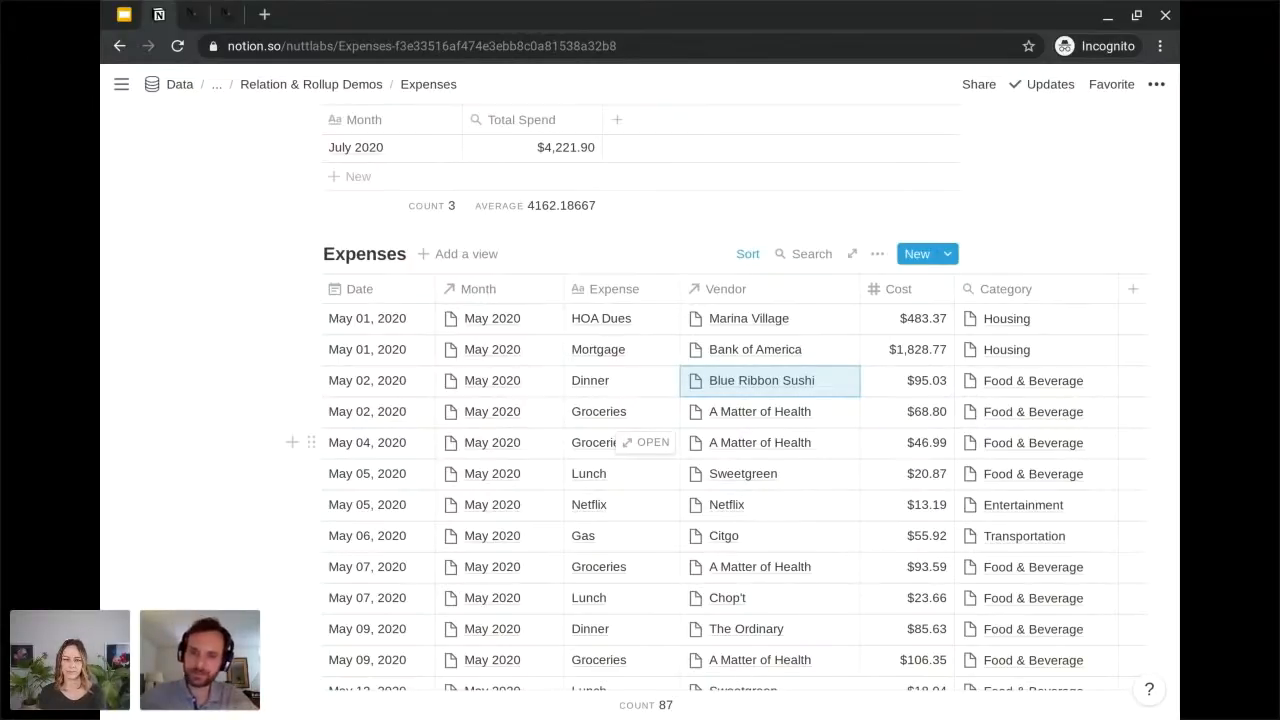
# Examine how the Expenses and Months databases relate back to Expense Vendors and Expense Categories, comparing the vendors' Category relations with the category rows.
pyautogui.scroll(2, 735, 400)
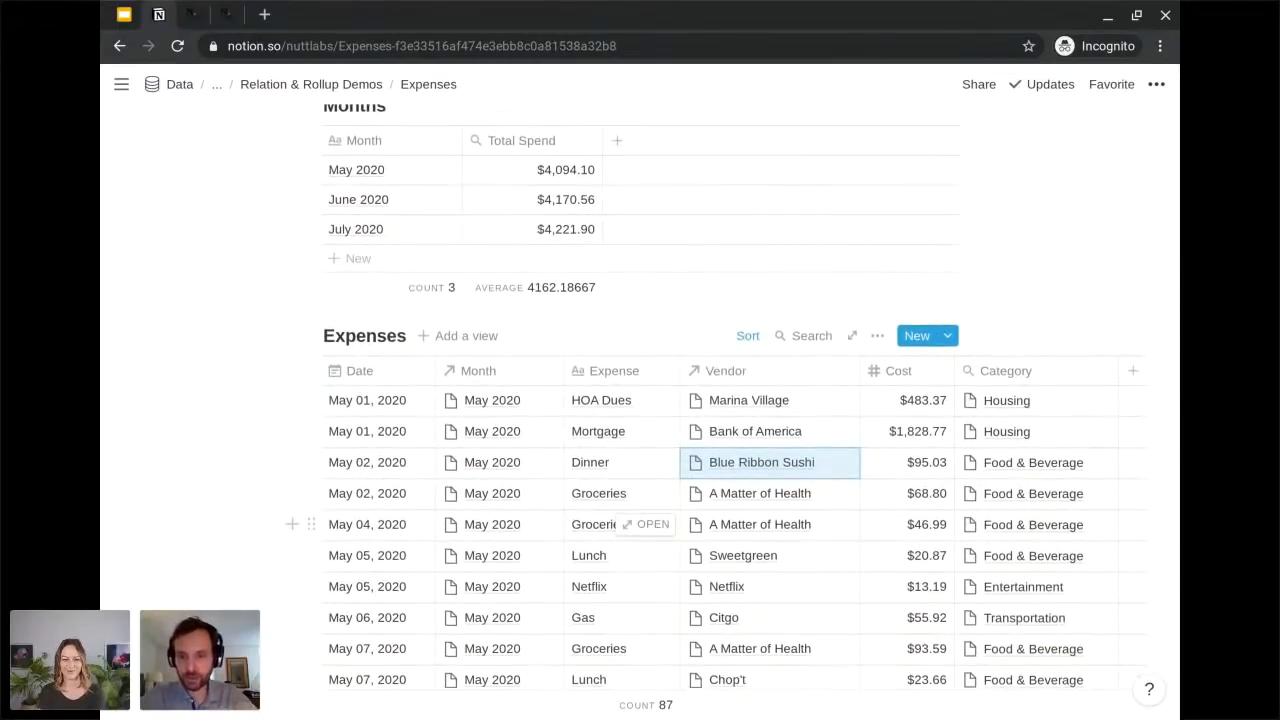
pyautogui.scroll(2, 735, 400)
pyautogui.scroll(2, 600, 608)
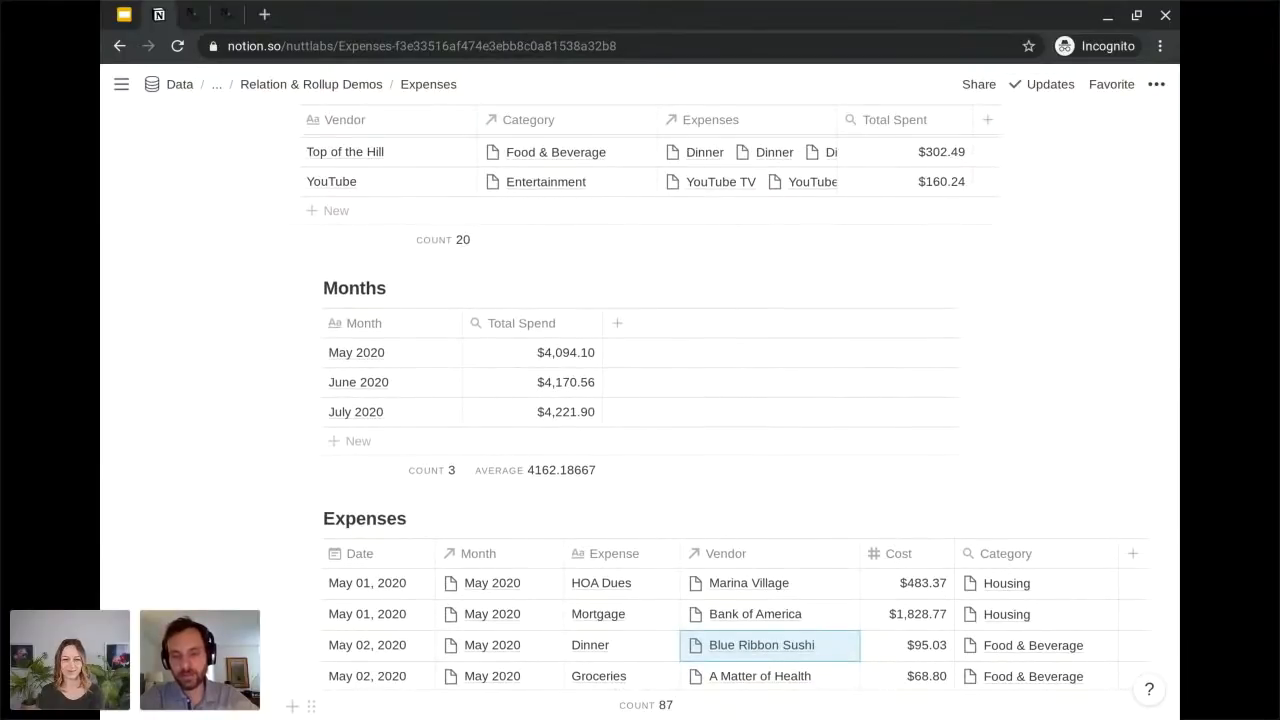
pyautogui.scroll(7, 735, 417)
pyautogui.scroll(11, 640, 417)
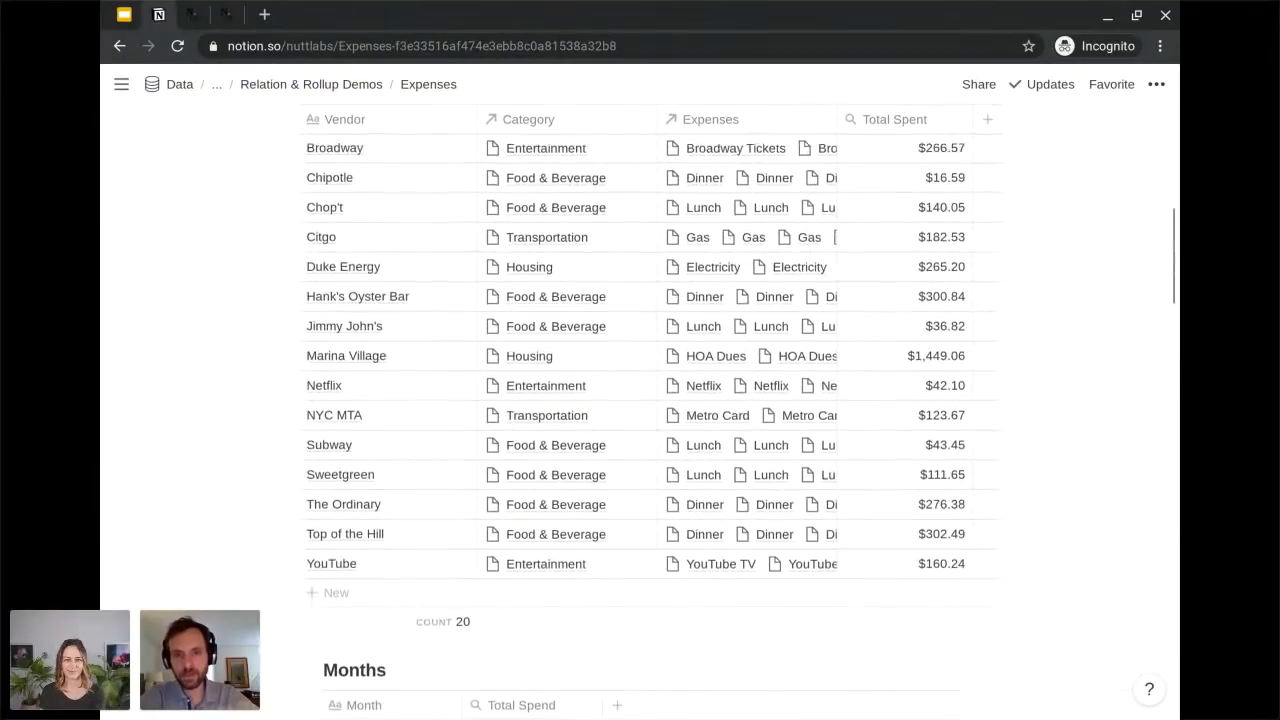
pyautogui.scroll(3, 640, 417)
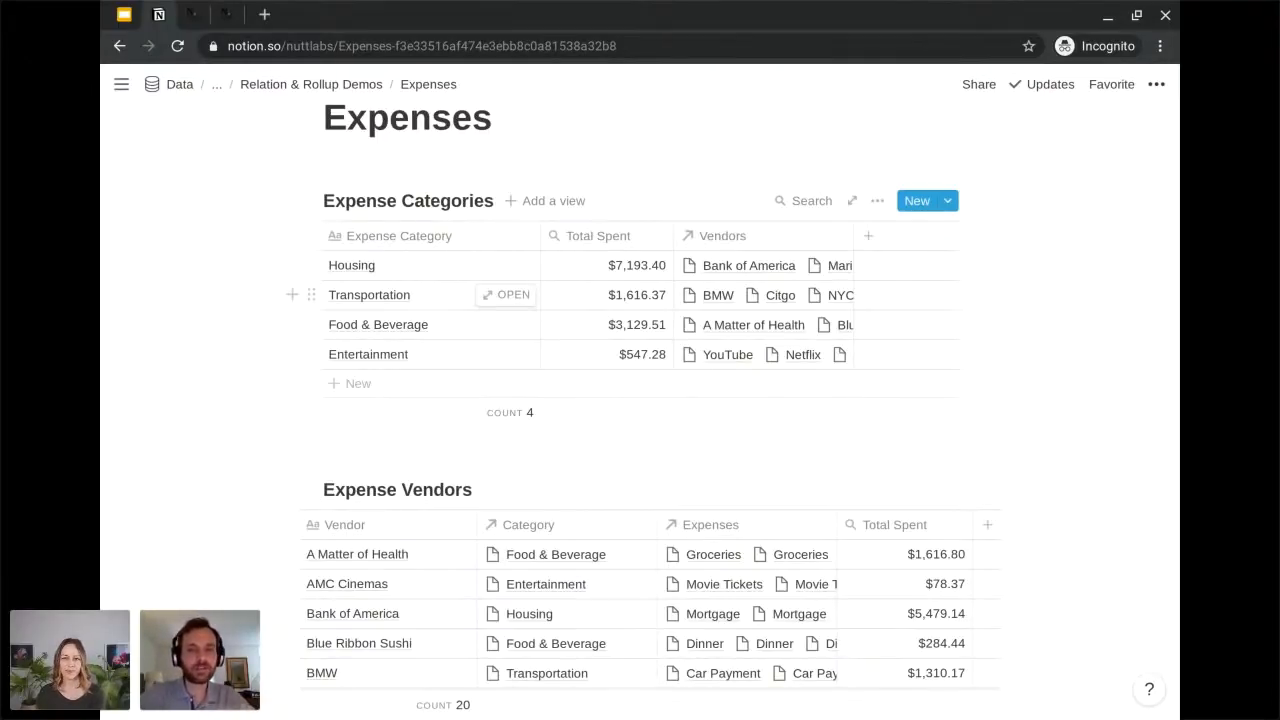
pyautogui.scroll(-1, 640, 400)
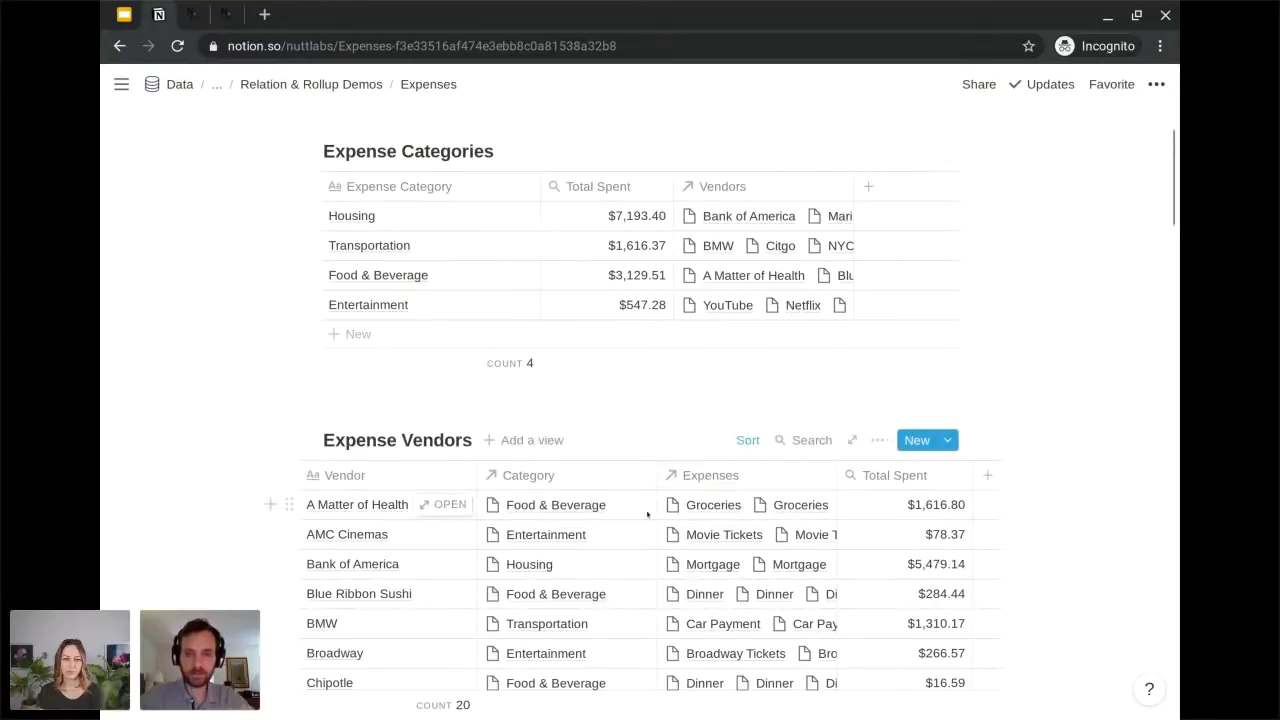
pyautogui.scroll(-1, 648, 524)
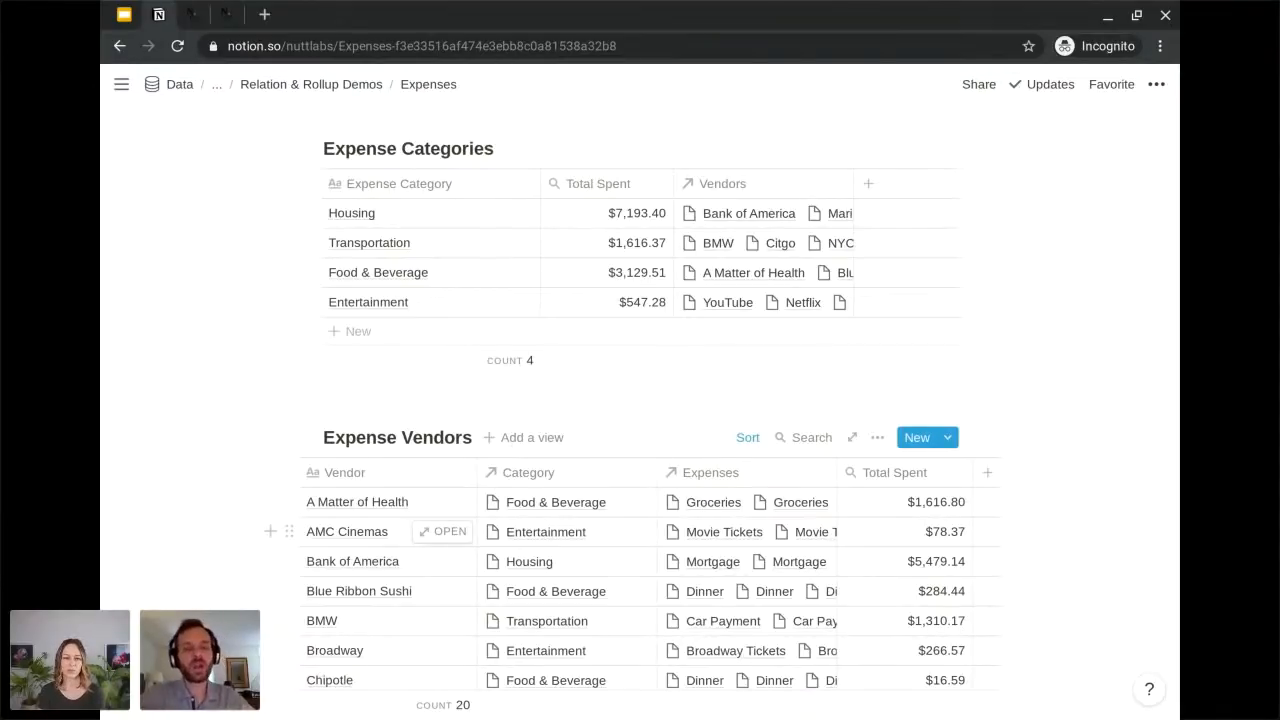
pyautogui.scroll(1, 400, 531)
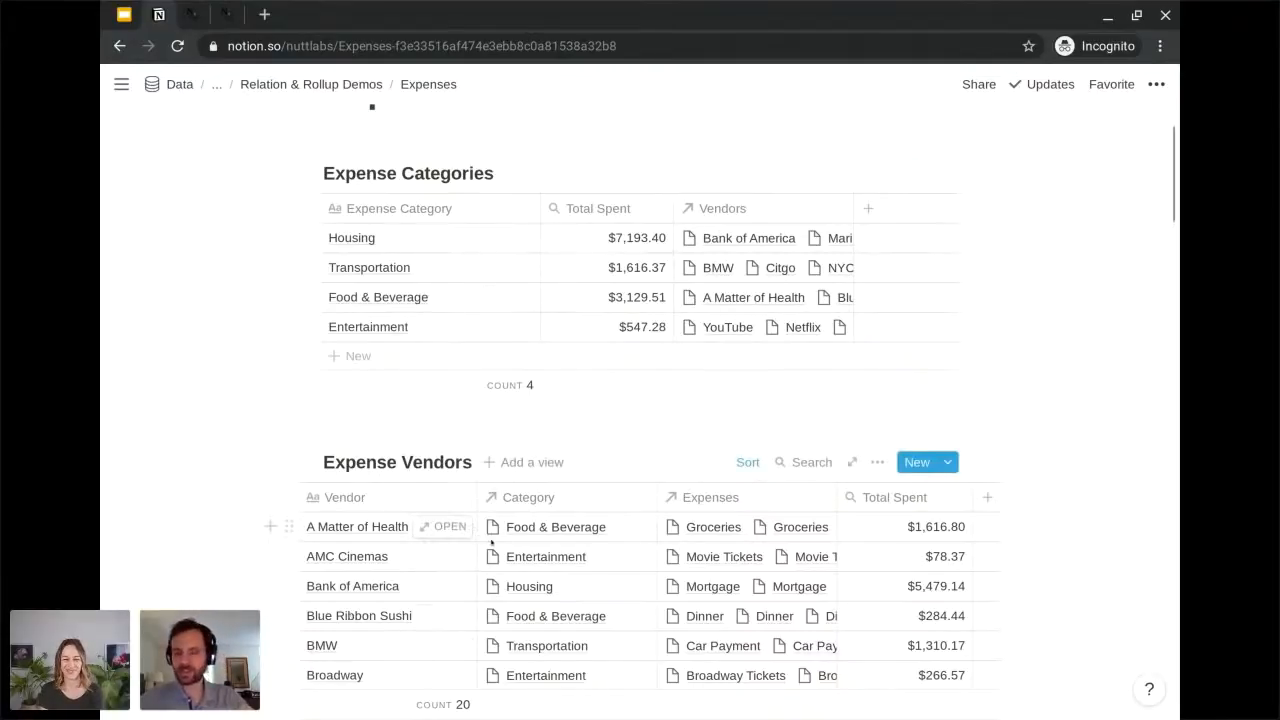
pyautogui.scroll(-2, 200, 455)
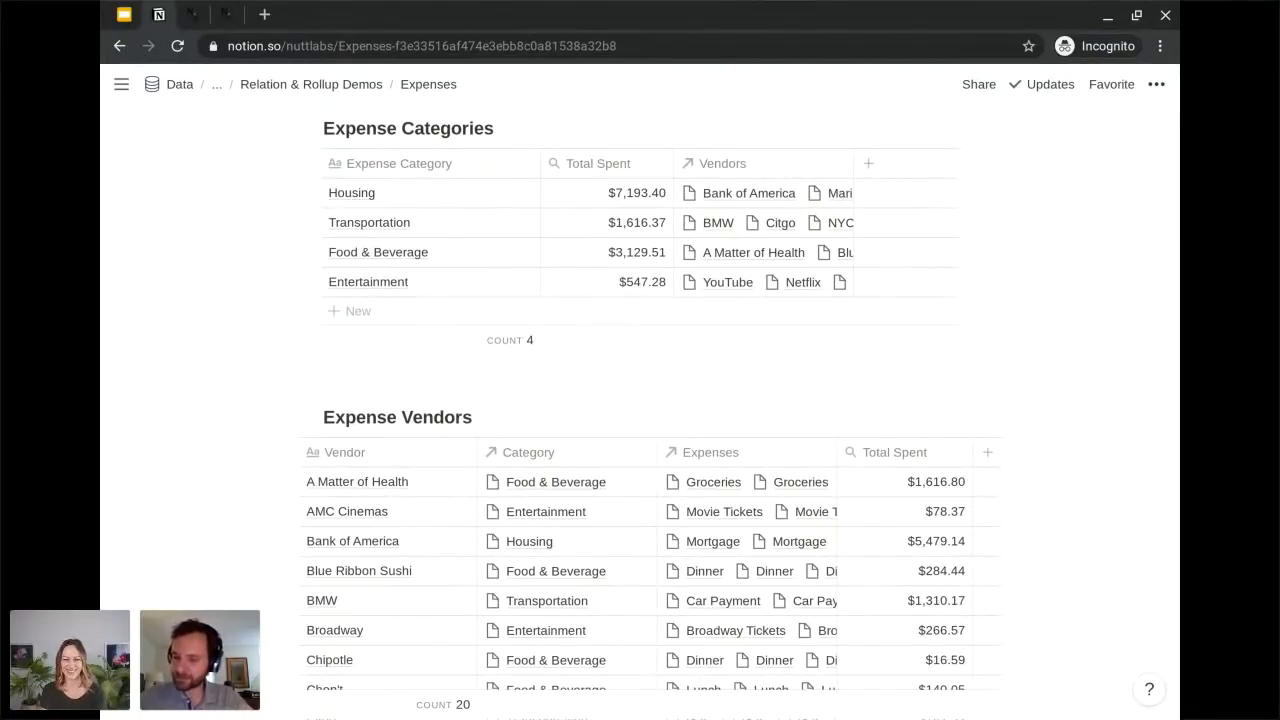
# Review the Months database and inspect the calculation options for its Total Spend column without changing the calculation.
pyautogui.scroll(-5, 640, 400)
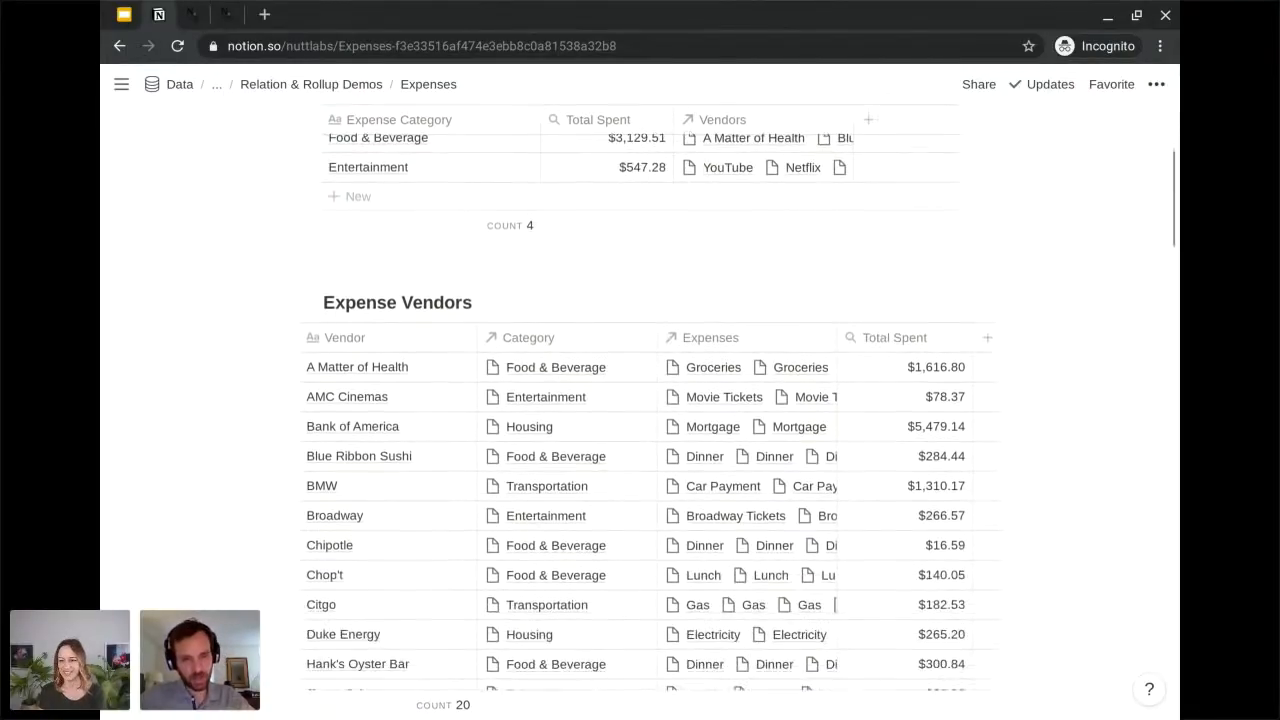
pyautogui.scroll(-4, 770, 630)
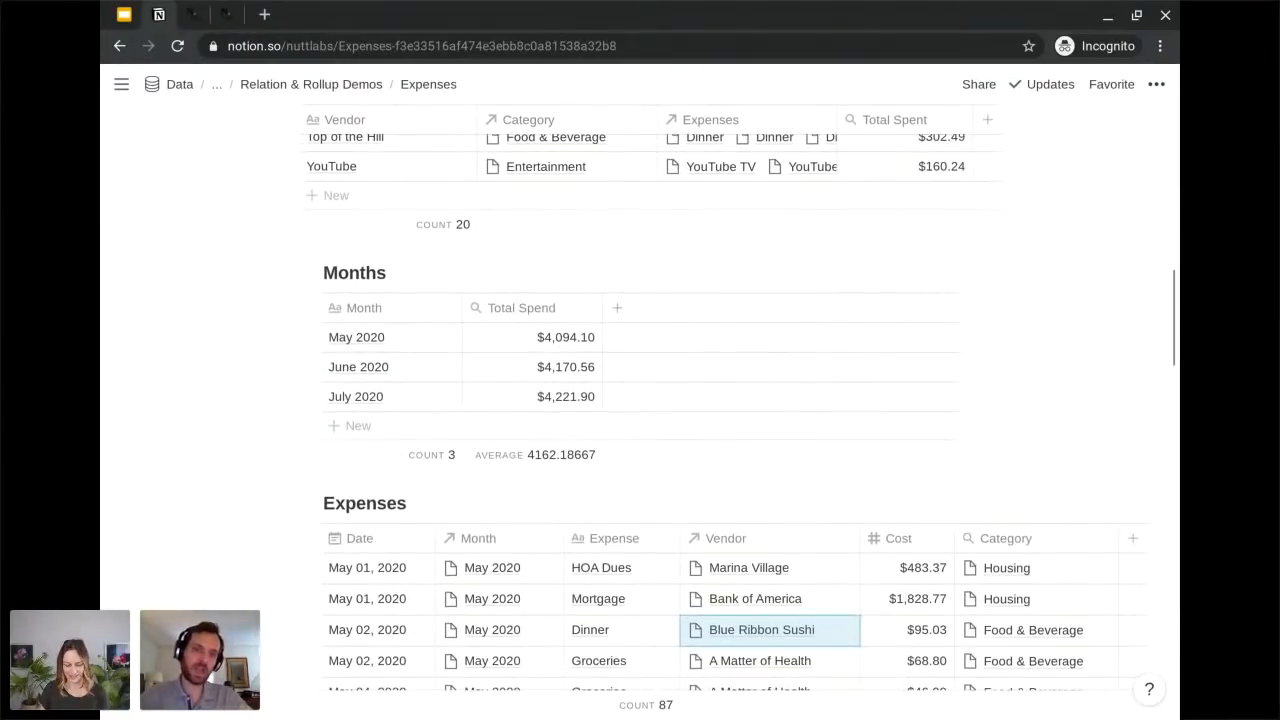
pyautogui.scroll(-1, 740, 410)
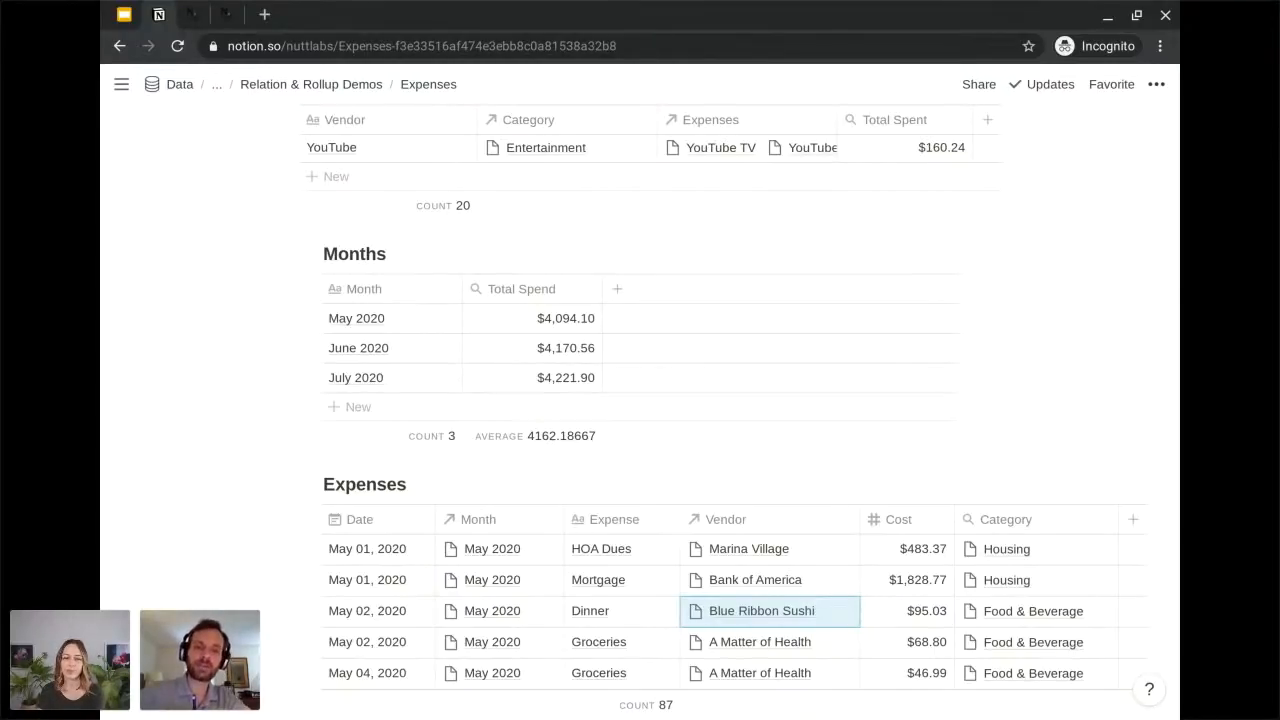
pyautogui.scroll(-2, 483, 602)
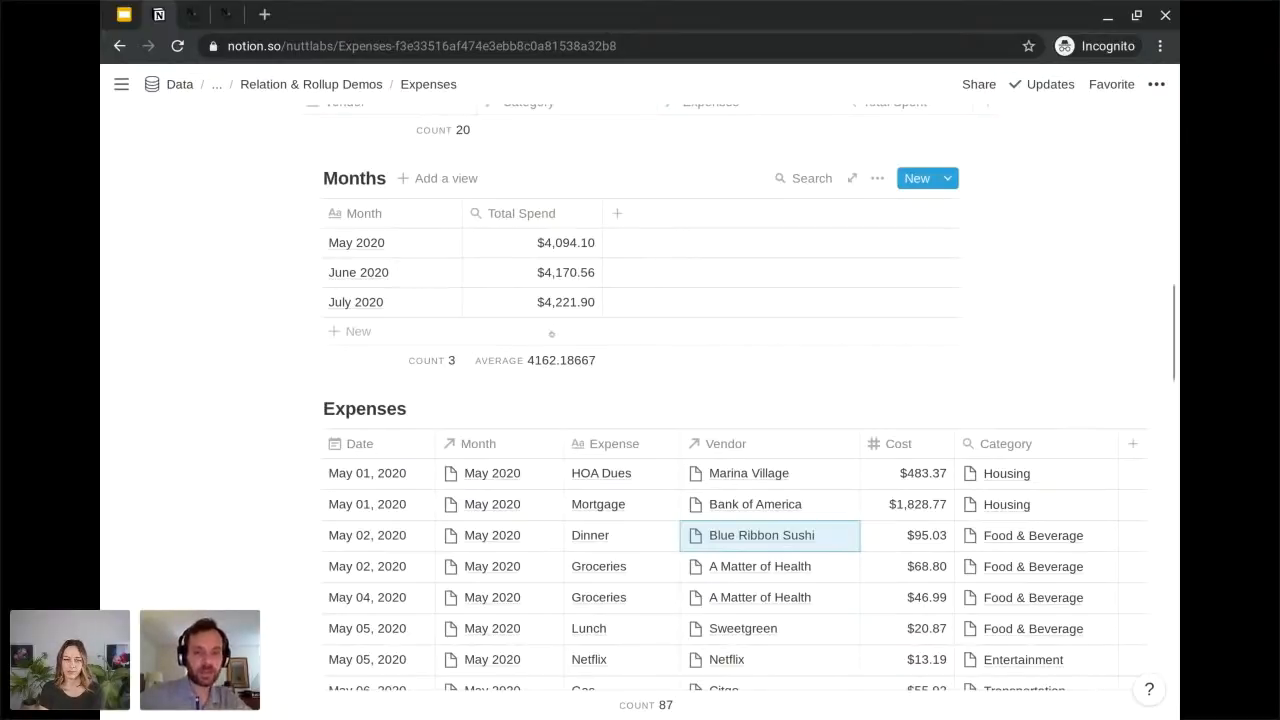
pyautogui.click(549, 362)
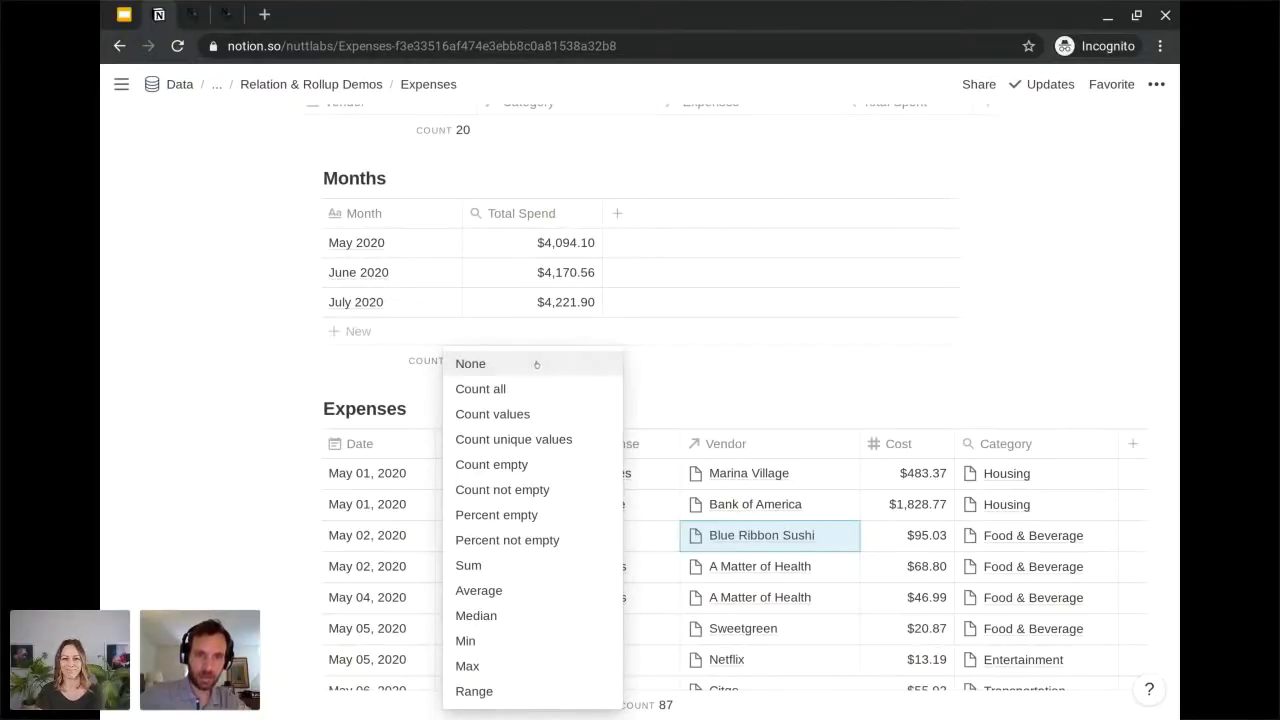
pyautogui.click(249, 331)
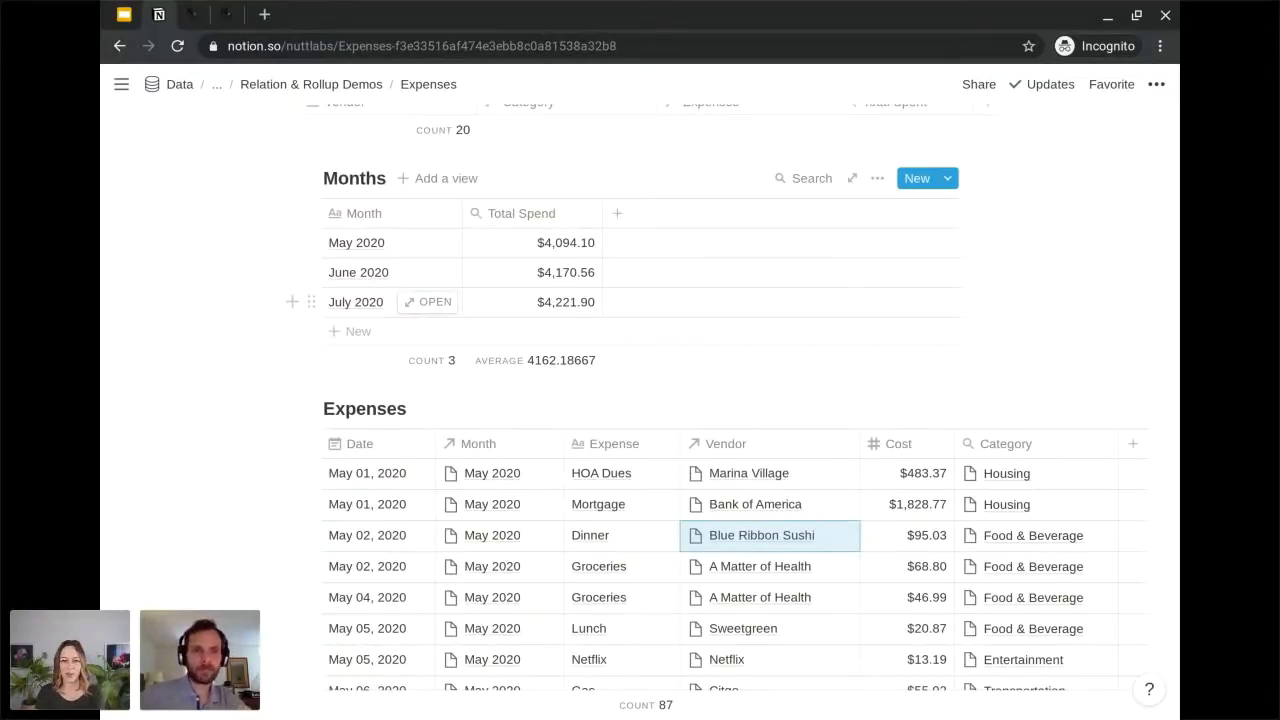
# Return to the Relation & Rollup Demos page and open its Clients, Projects, Tasks & Resources page.
pyautogui.click(358, 86)
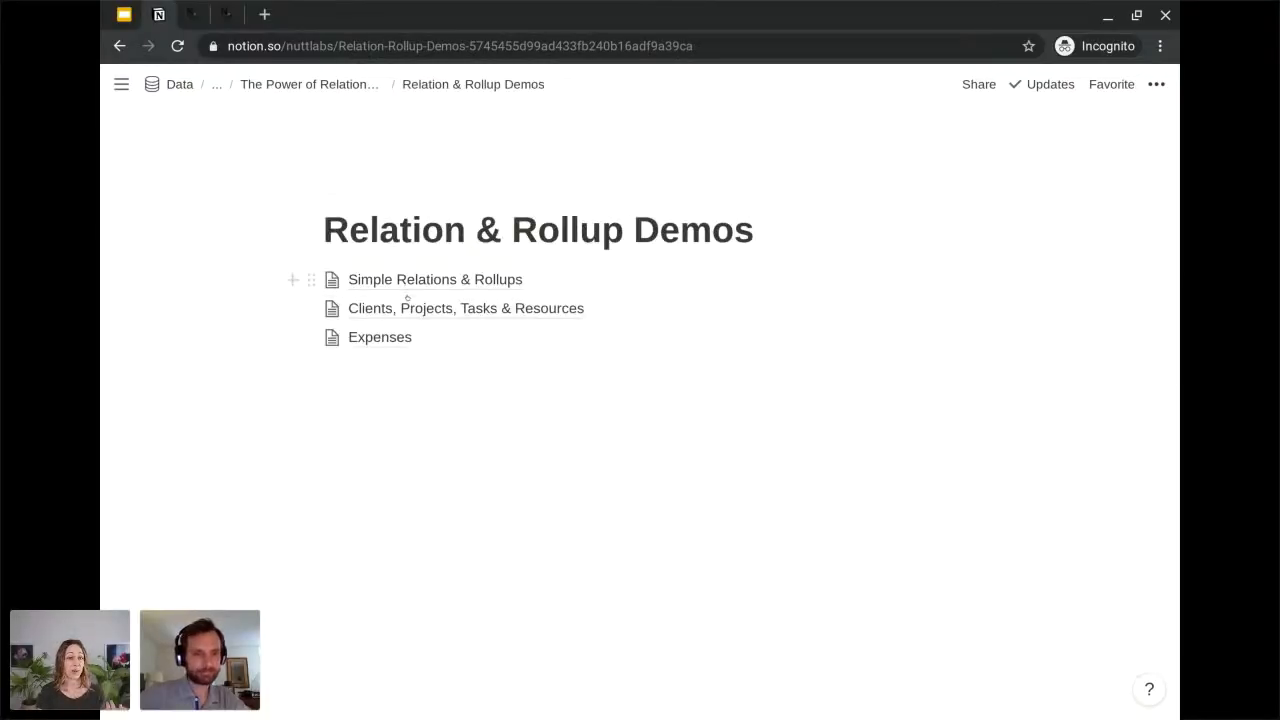
pyautogui.click(408, 305)
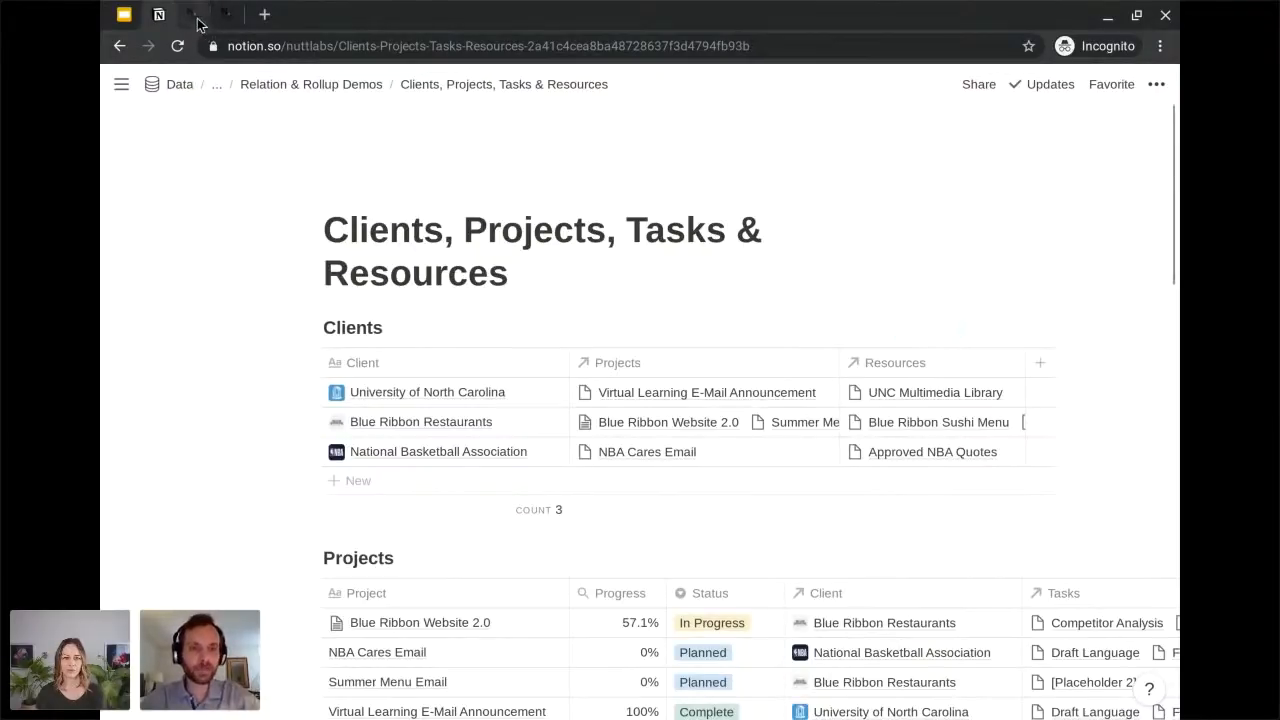
# Switch to the notion.vip/bulletproof article to view its Home Base example, and return to the Clients, Projects, Tasks & Resources page in Notion.
pyautogui.click(232, 26)
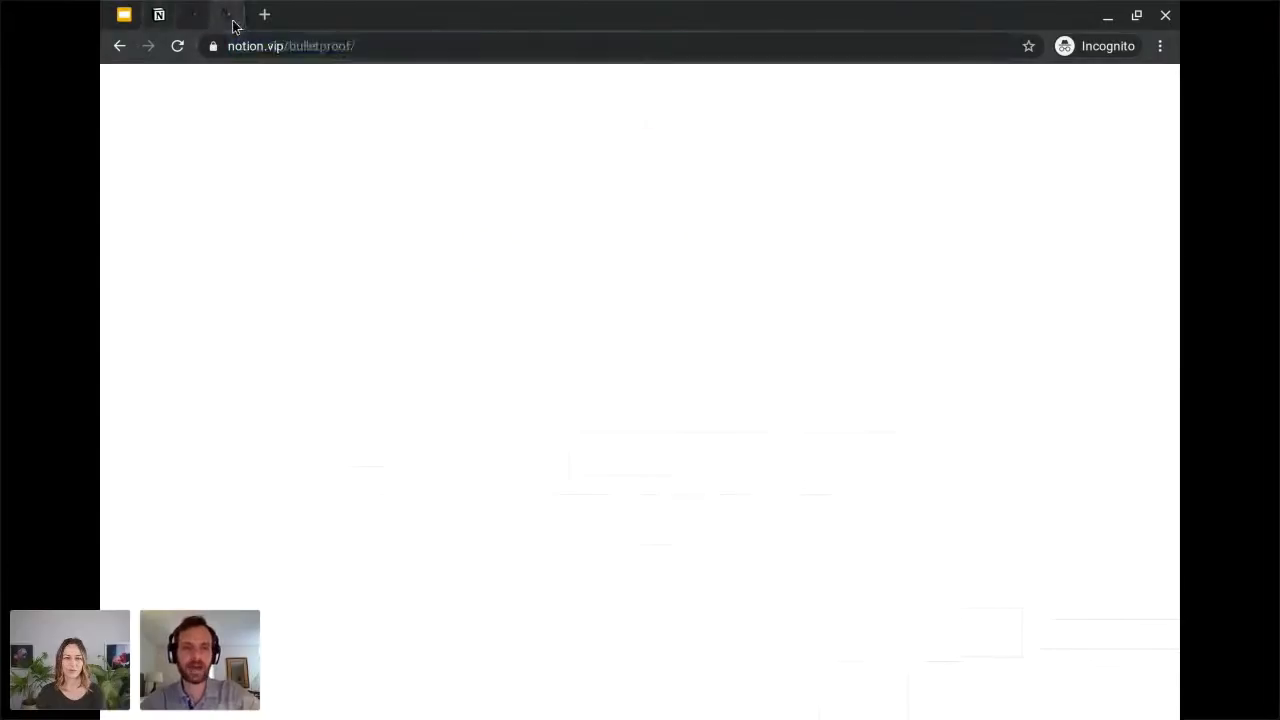
pyautogui.scroll(-2, 240, 434)
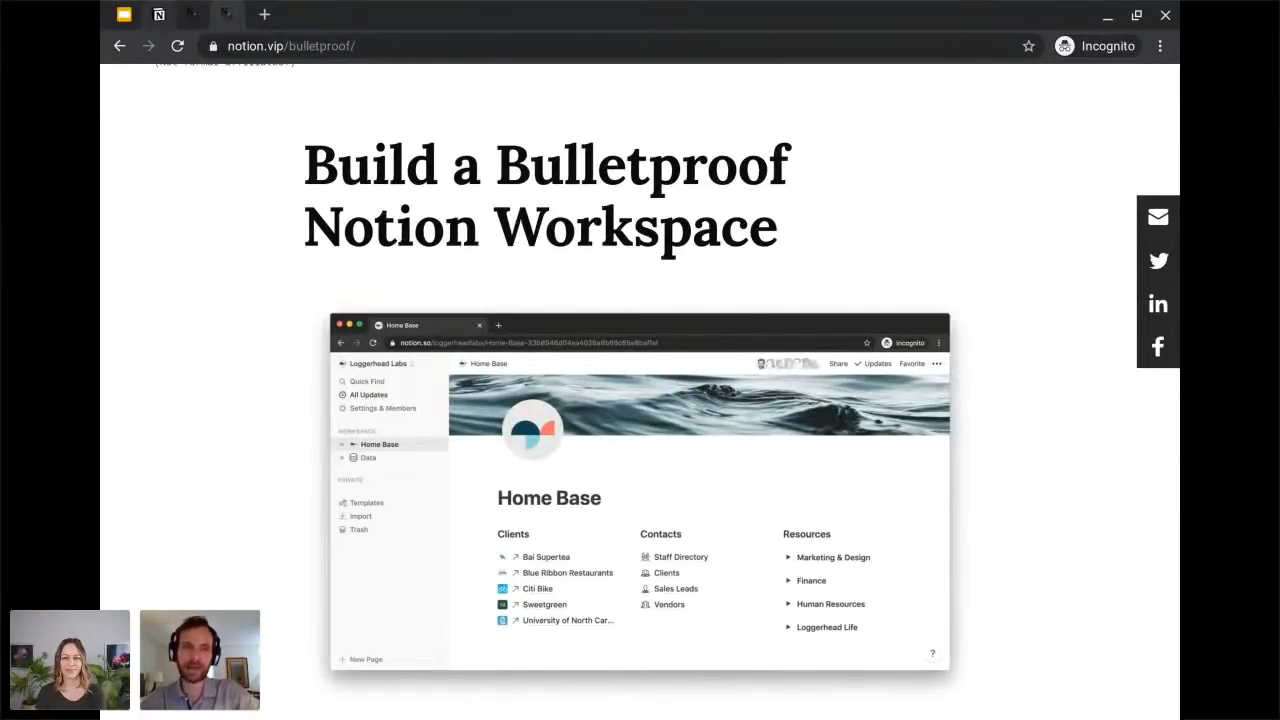
pyautogui.click(160, 15)
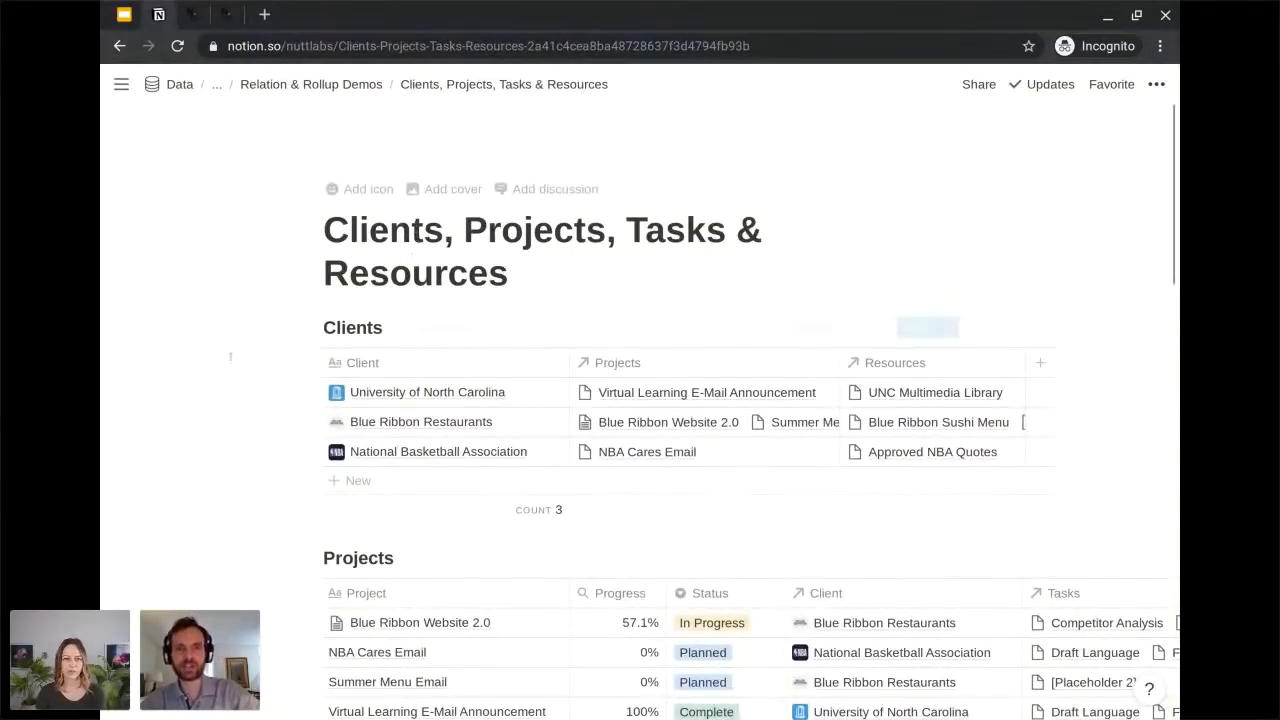
# Look through the Clients, Projects and Tasks databases down to Resources, examining the relations and rollups that connect them.
pyautogui.scroll(-1, 178, 440)
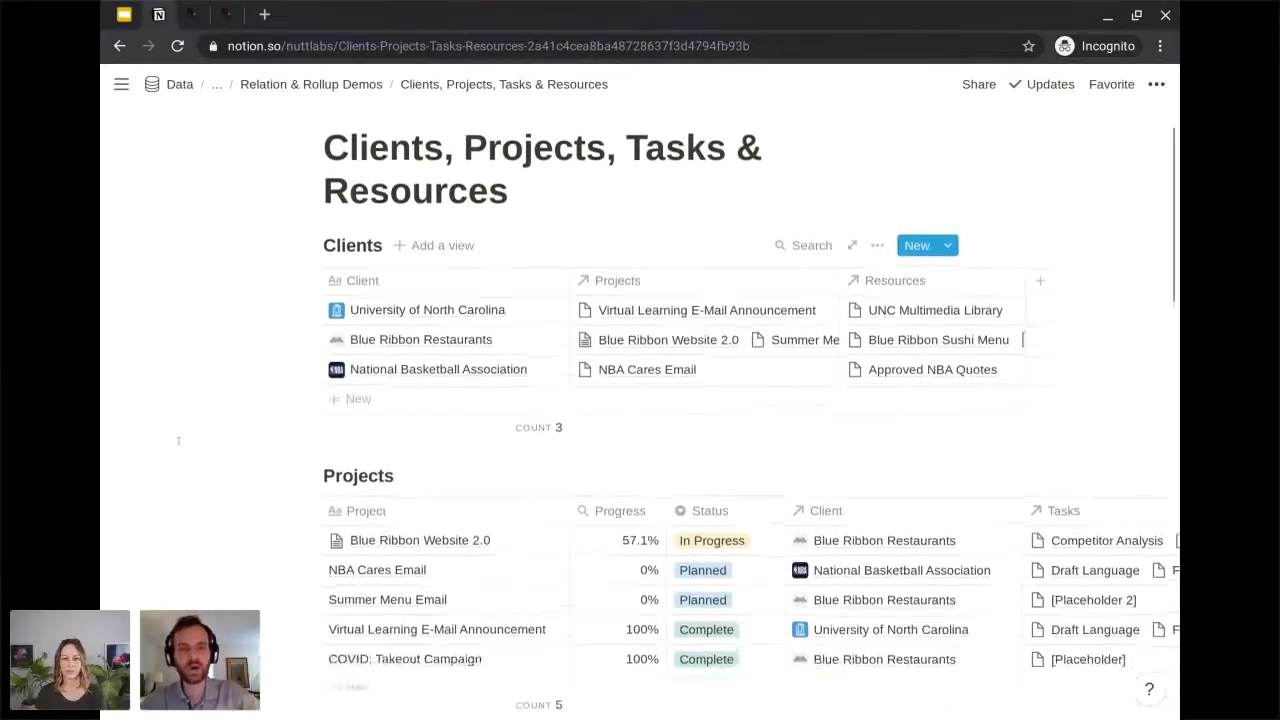
pyautogui.scroll(-1, 752, 416)
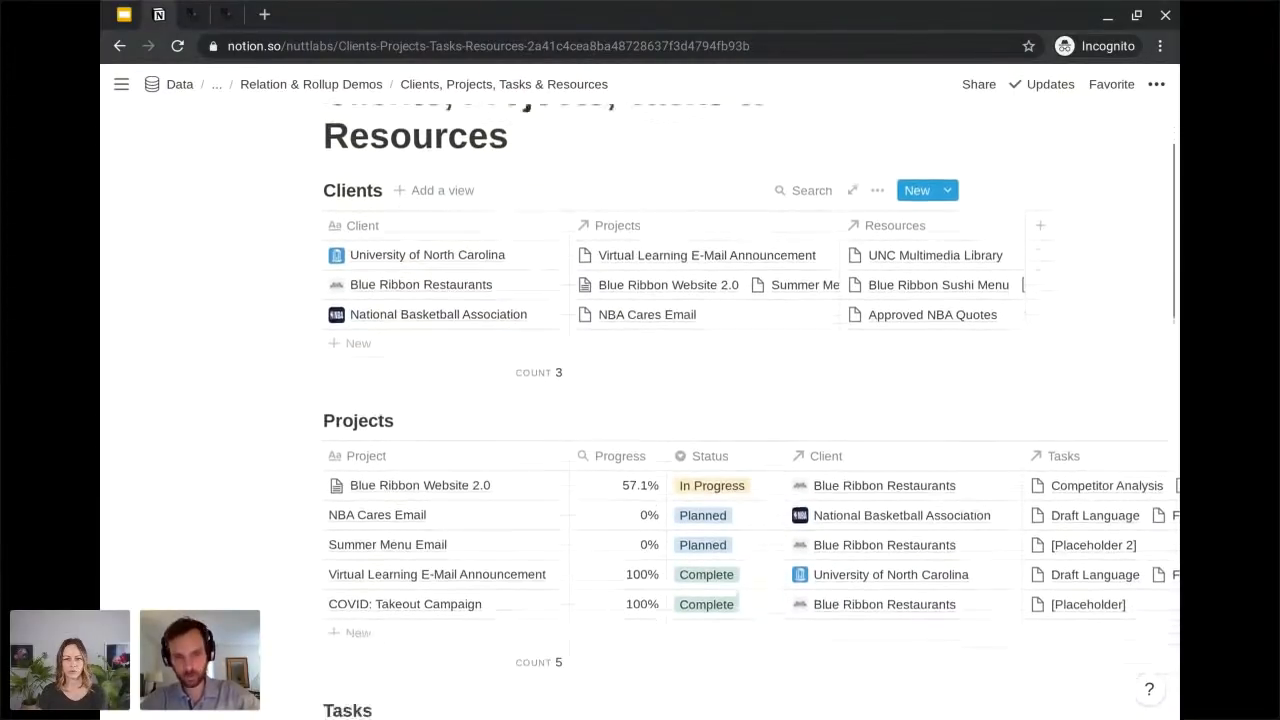
pyautogui.scroll(-5, 640, 415)
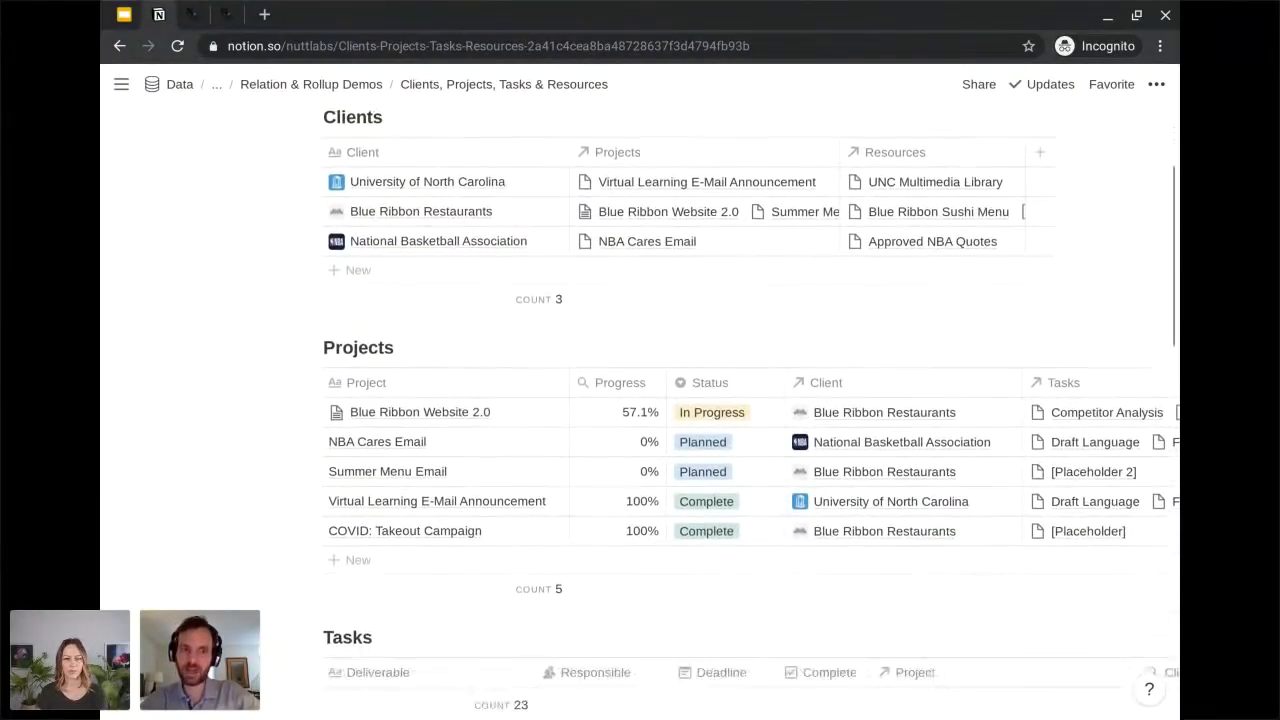
pyautogui.scroll(2, 751, 406)
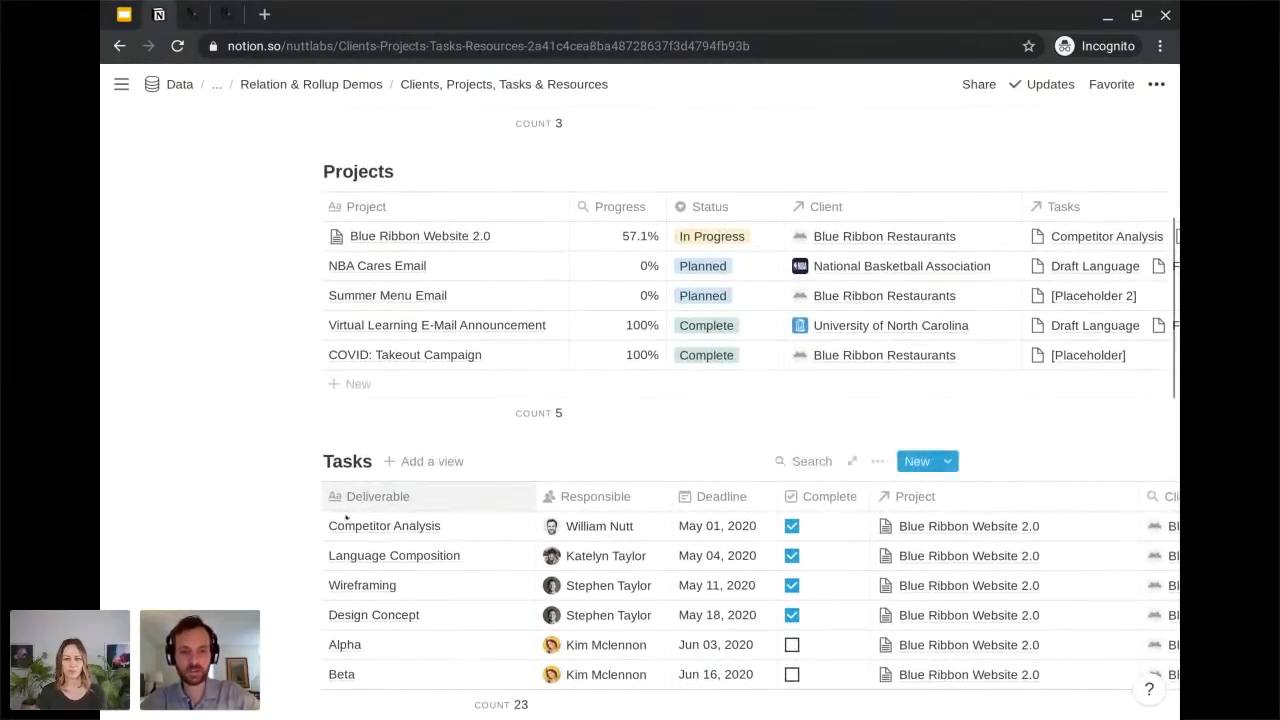
pyautogui.scroll(-6, 640, 400)
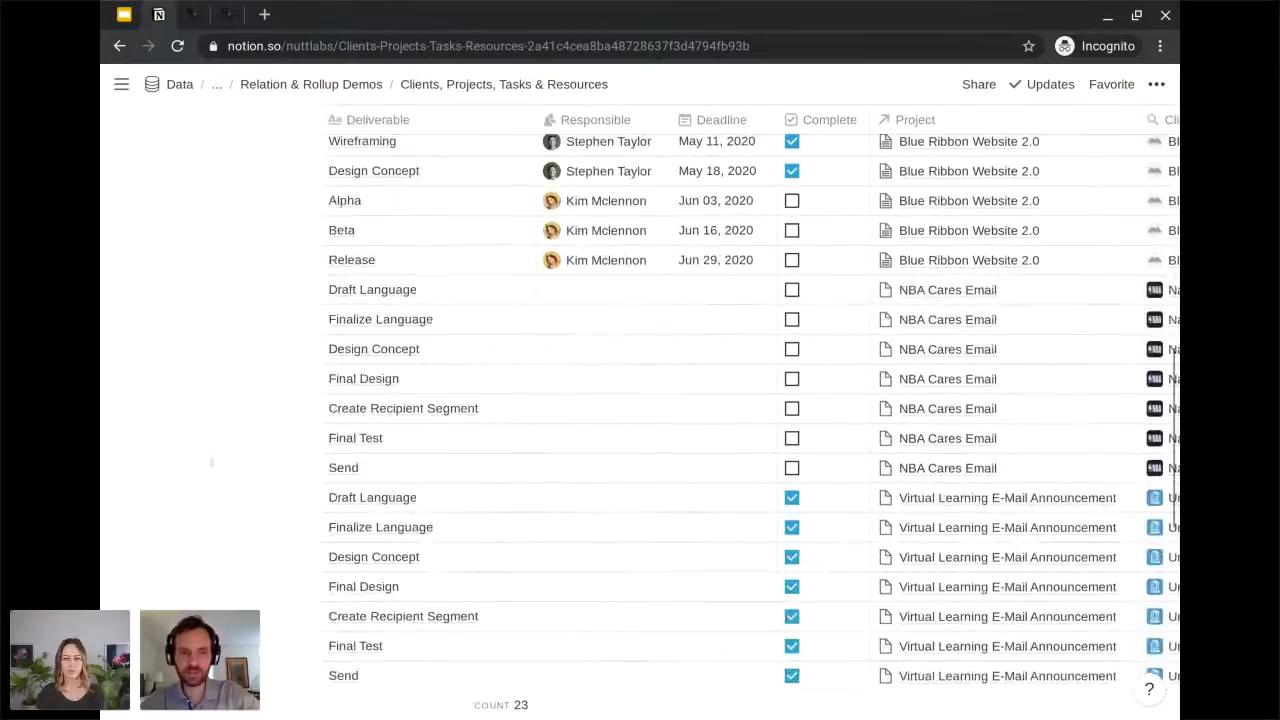
pyautogui.scroll(5, 640, 400)
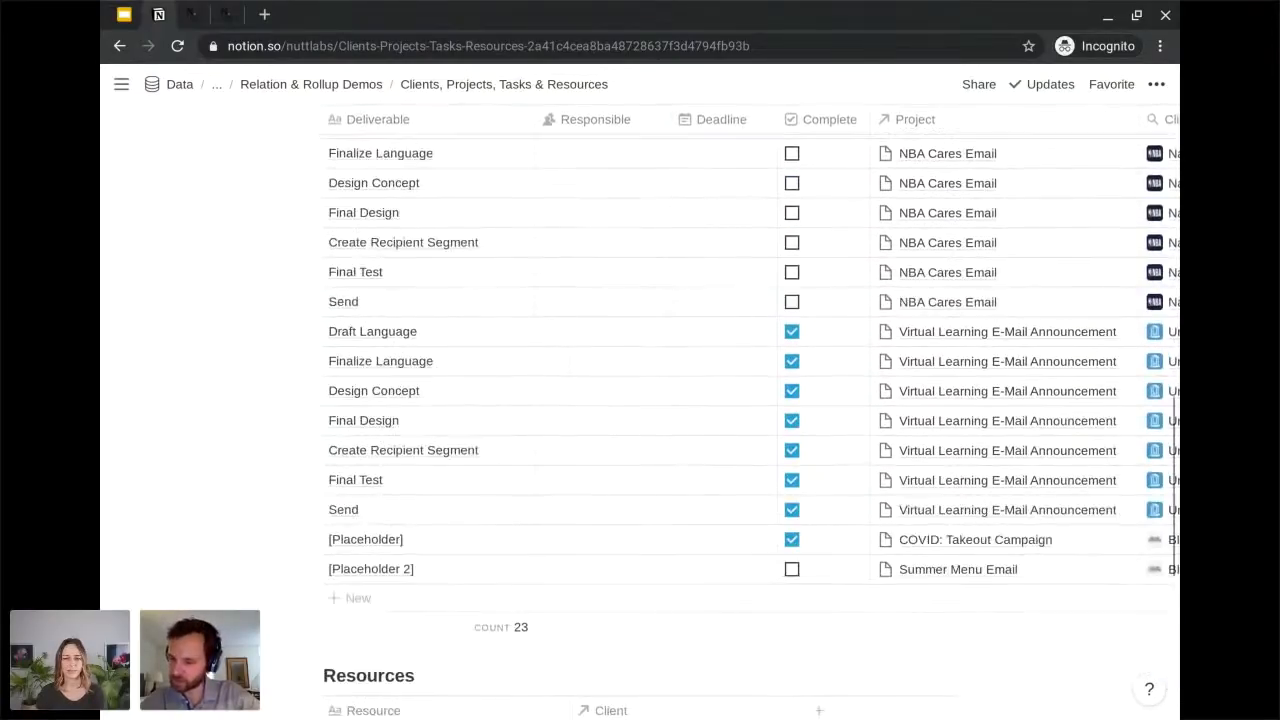
pyautogui.scroll(1, 750, 400)
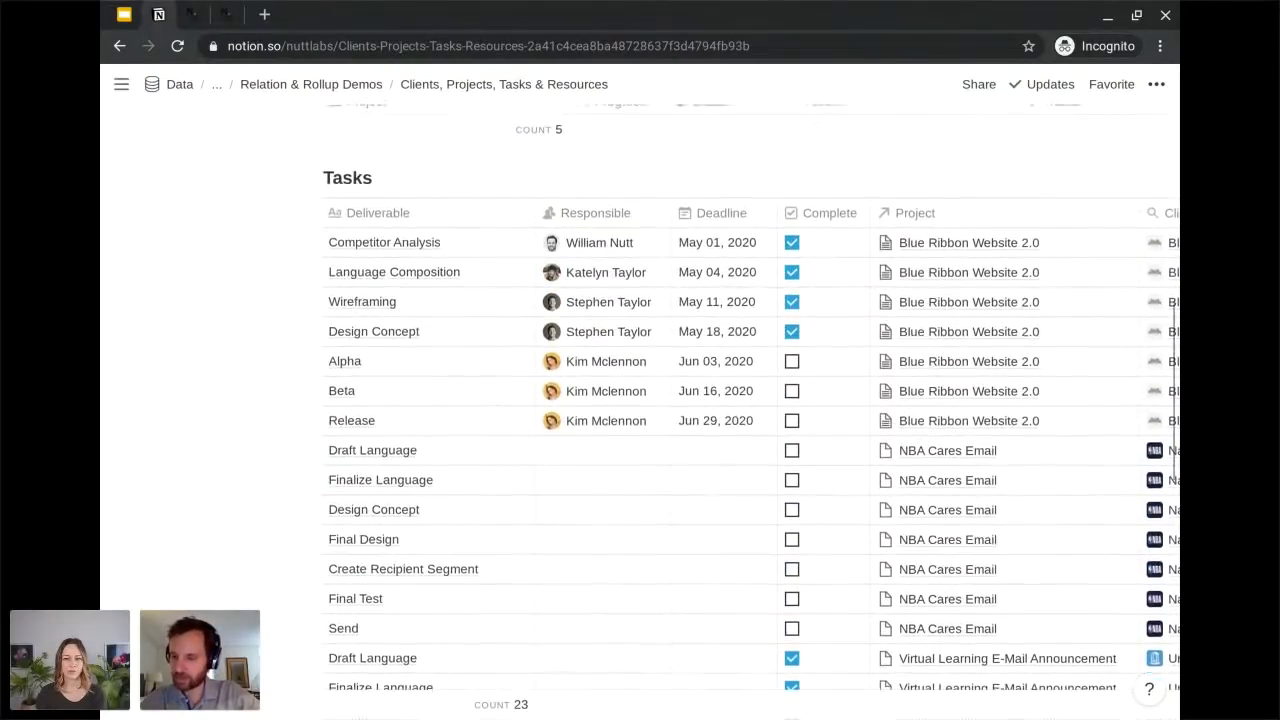
pyautogui.scroll(6, 750, 400)
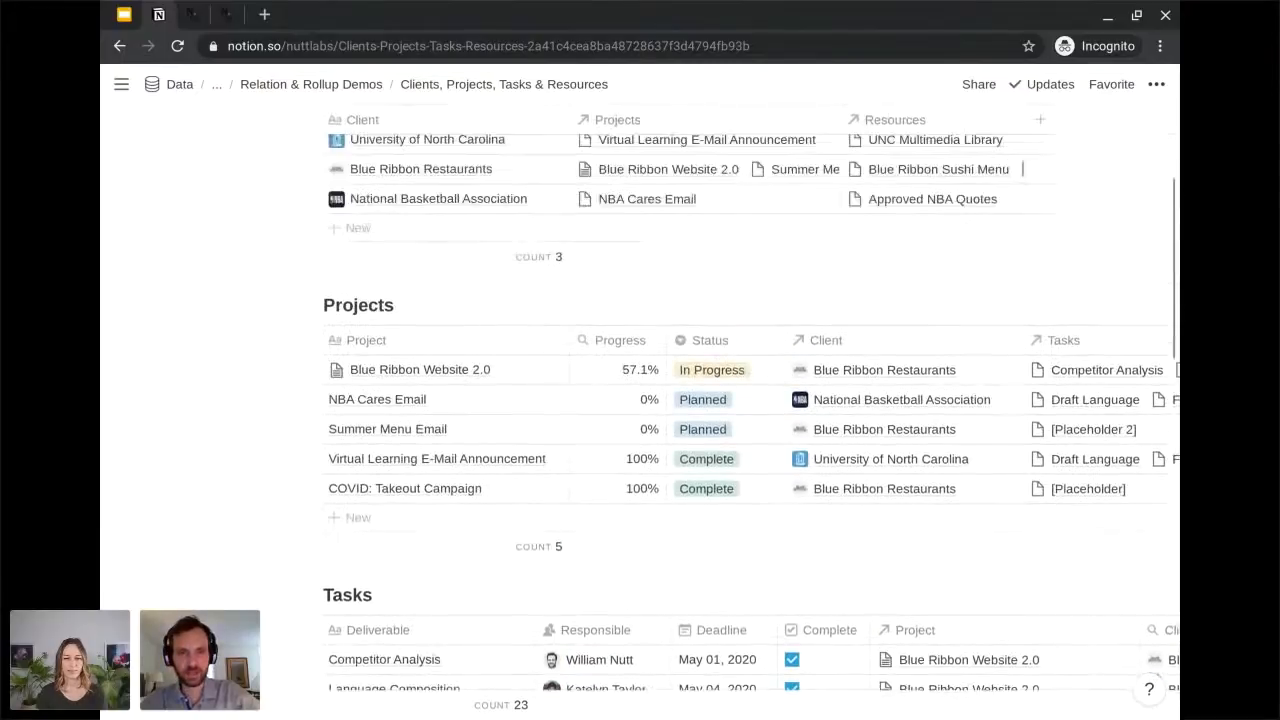
pyautogui.scroll(1, 478, 272)
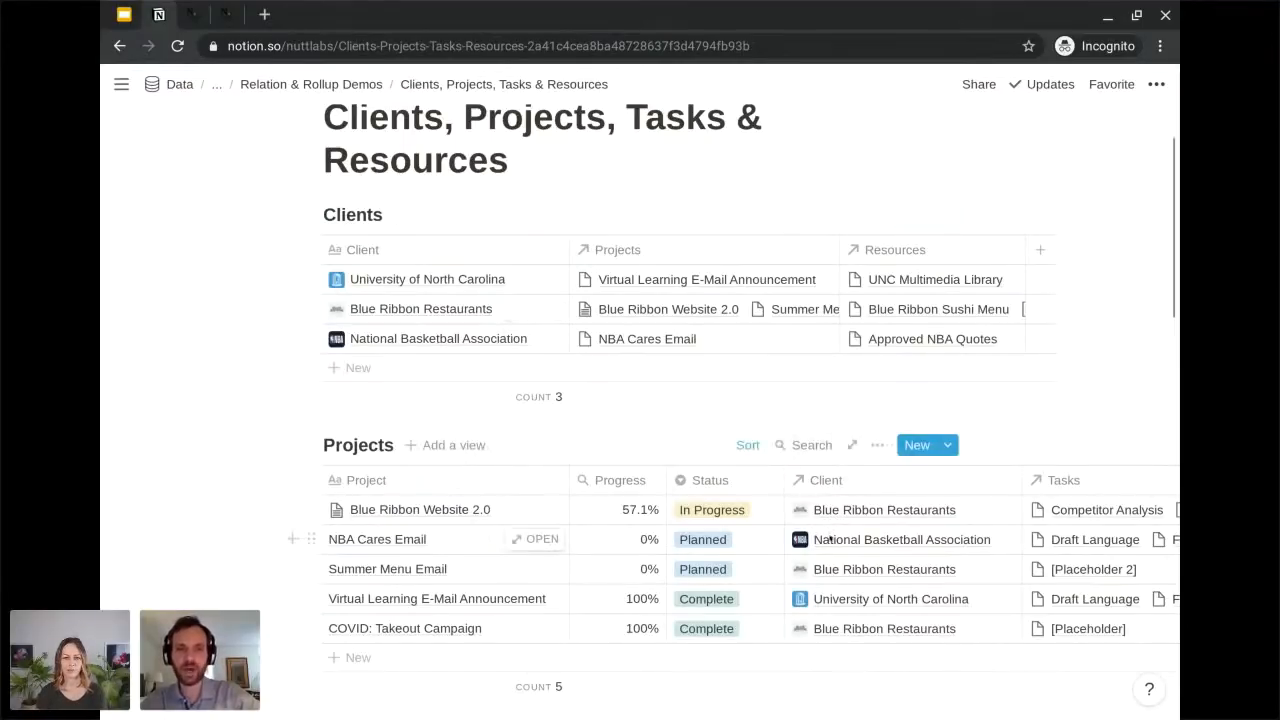
pyautogui.scroll(-1, 824, 553)
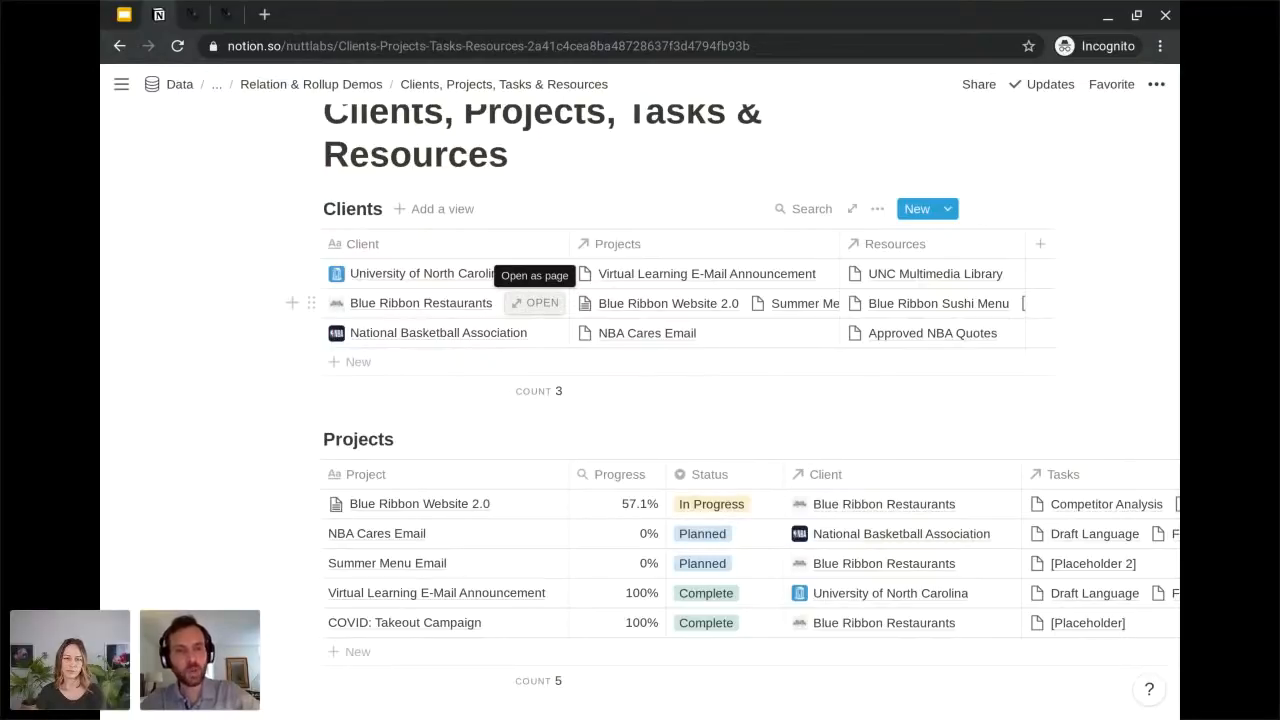
# Open the Blue Ribbon Restaurants client page and examine its relation properties, Projects status board and Resources gallery.
pyautogui.click(533, 303)
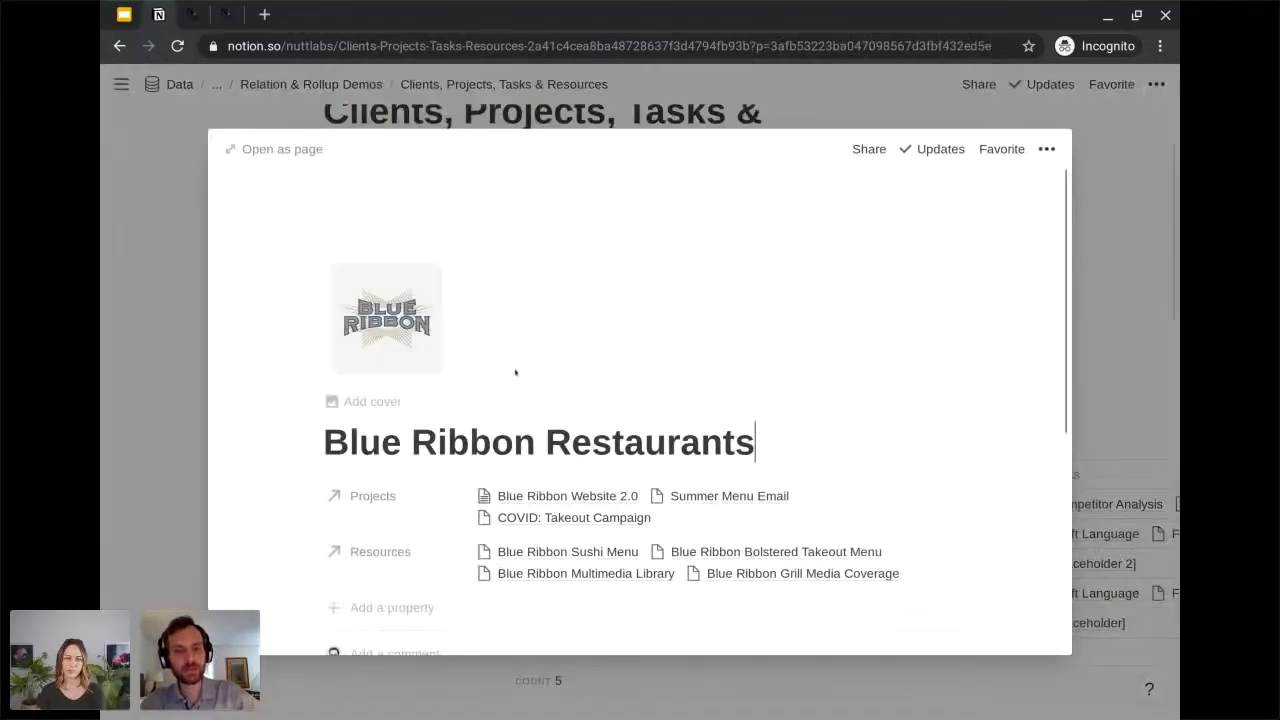
pyautogui.scroll(-7, 511, 408)
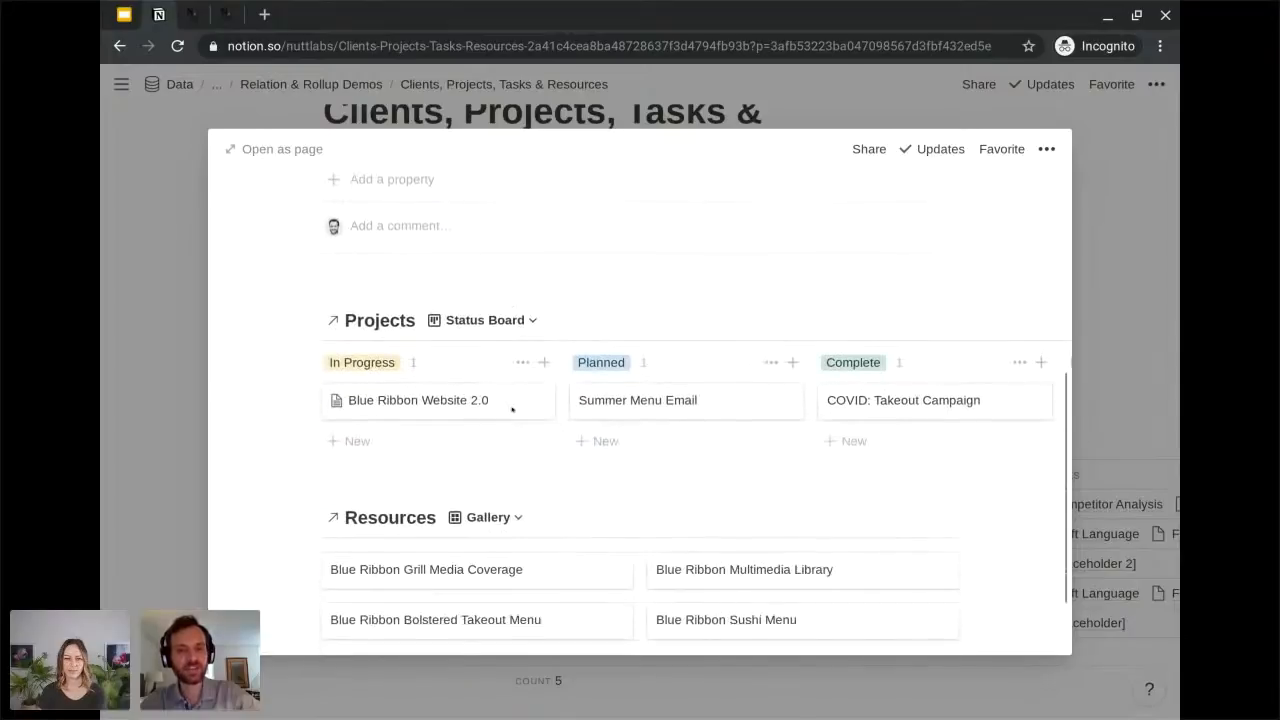
pyautogui.scroll(1, 640, 400)
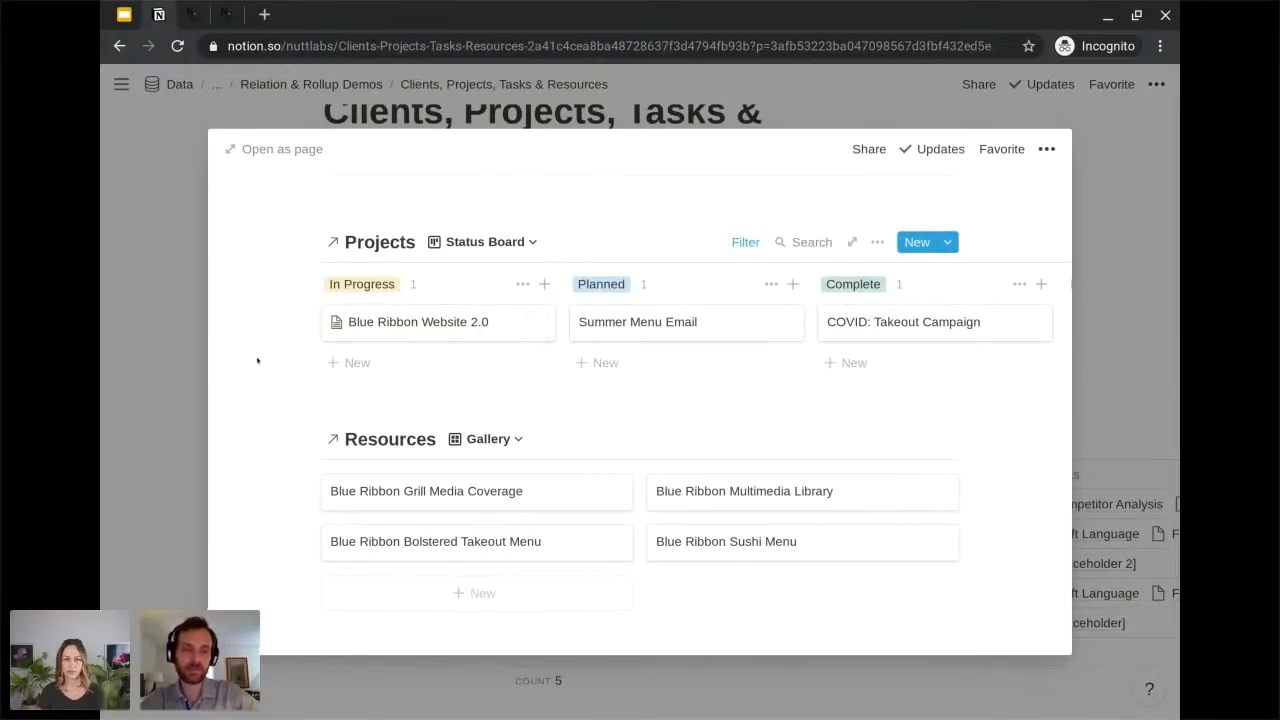
pyautogui.scroll(3, 640, 400)
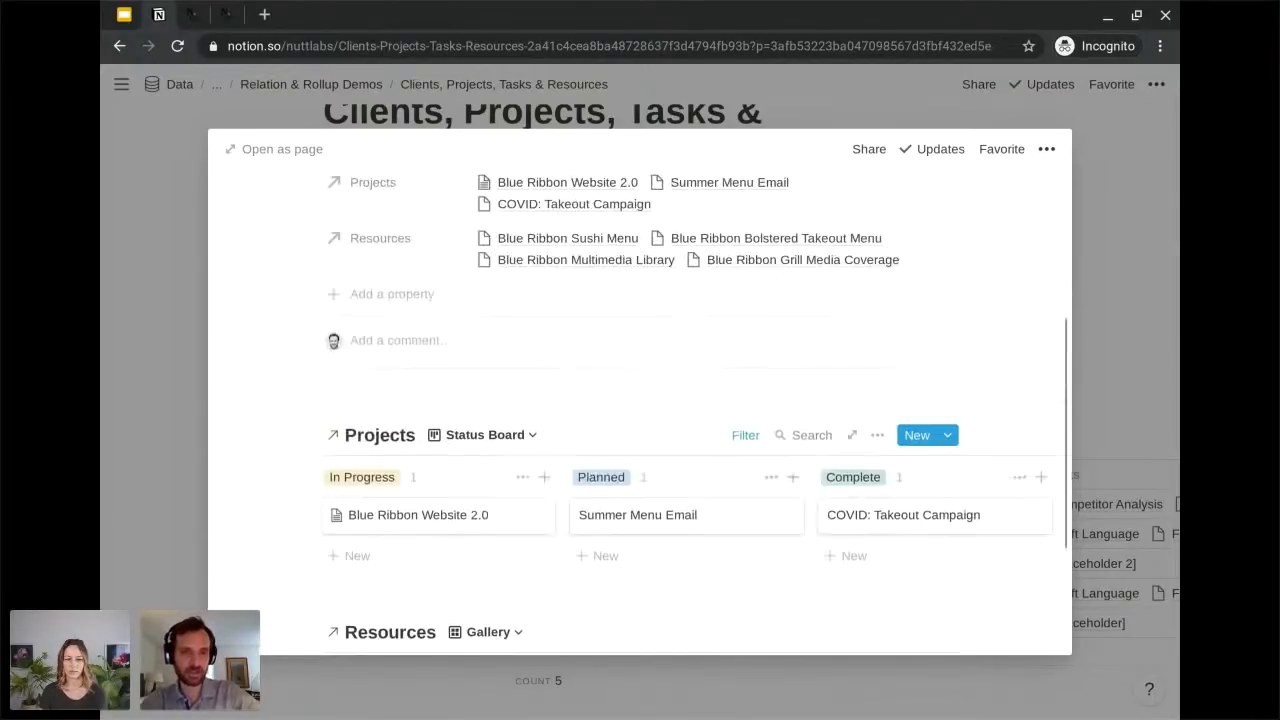
pyautogui.scroll(-1, 640, 400)
pyautogui.scroll(-3, 695, 410)
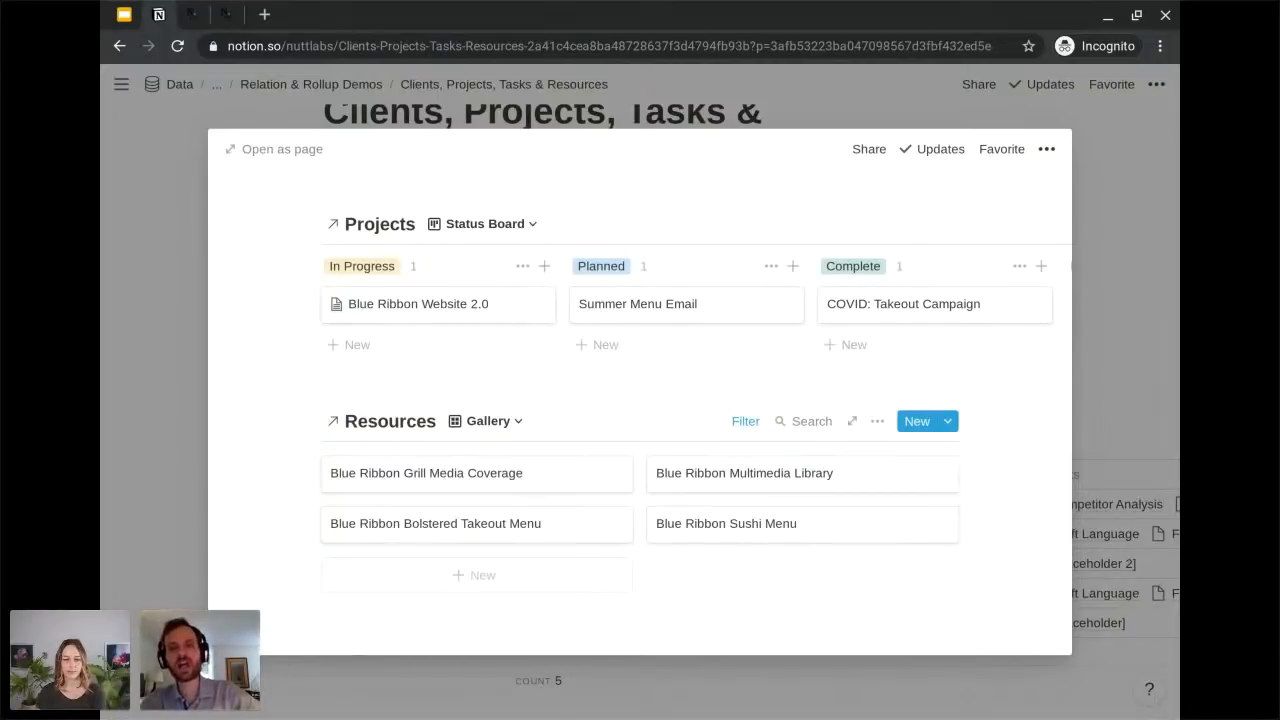
pyautogui.scroll(1, 640, 420)
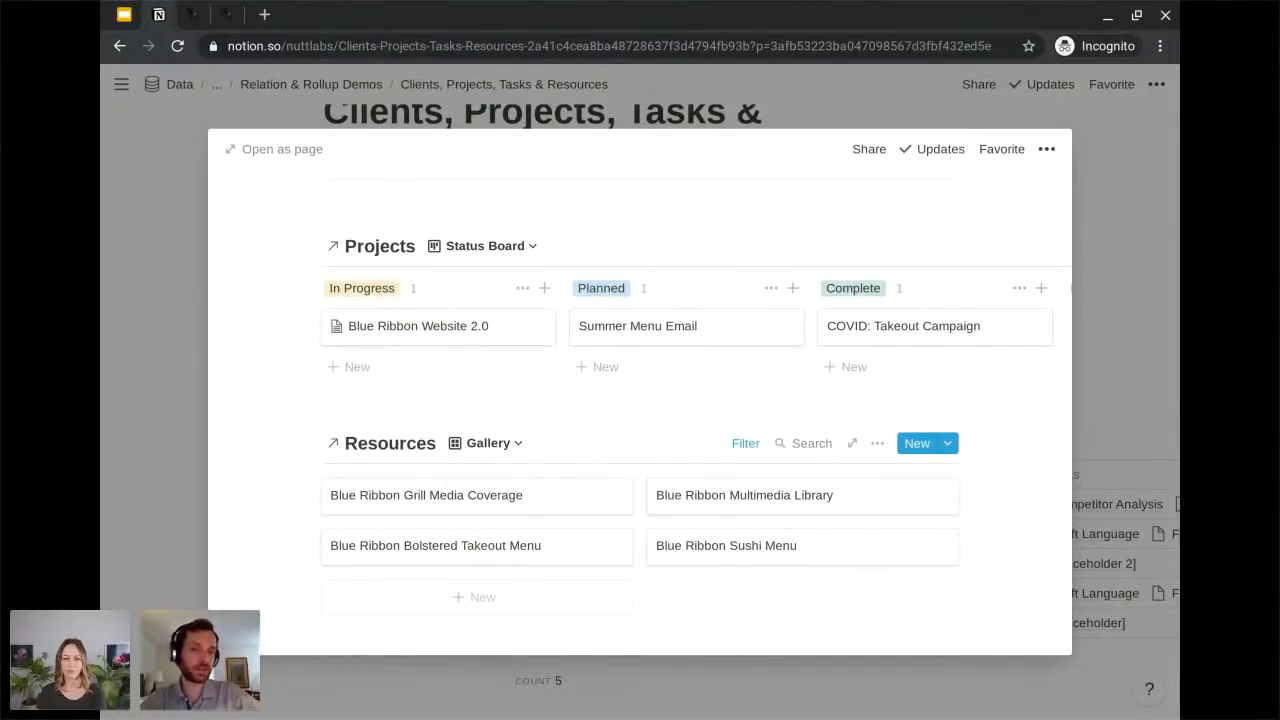
# Close the Blue Ribbon Restaurants client page and look over the Clients and Projects databases down to Tasks.
pyautogui.click(176, 492)
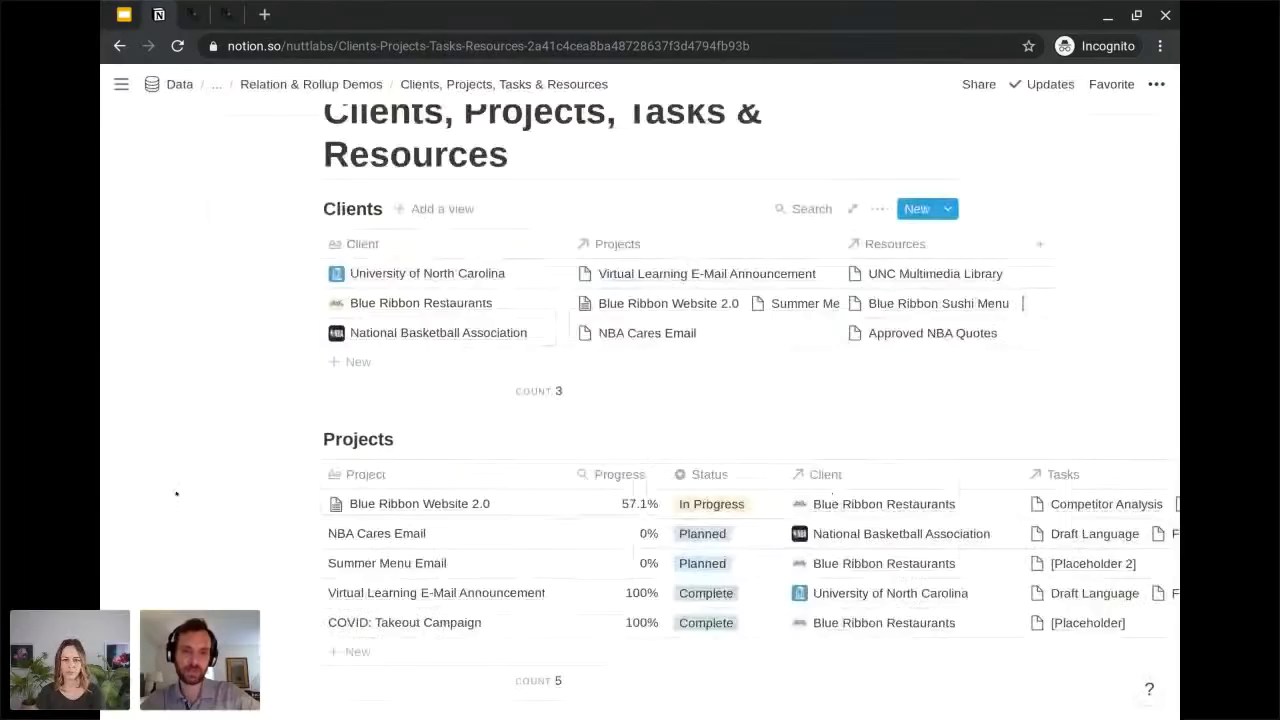
pyautogui.scroll(-1, 300, 500)
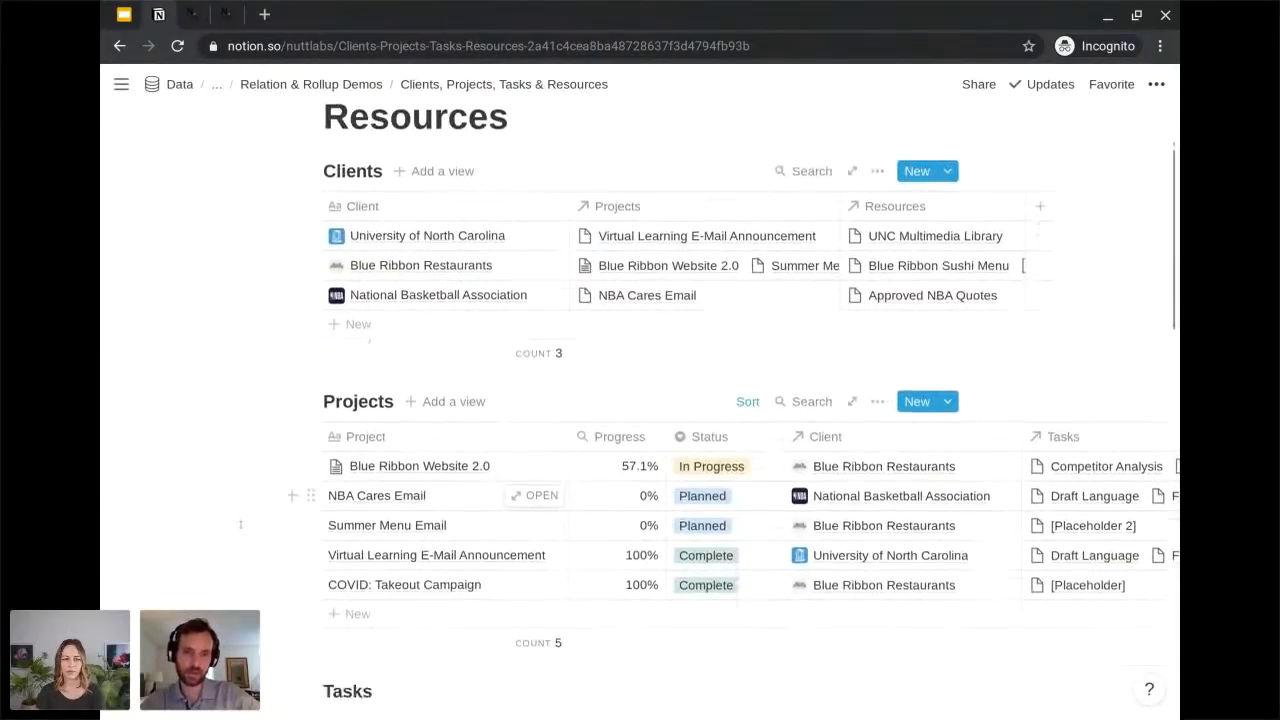
pyautogui.scroll(-3, 300, 494)
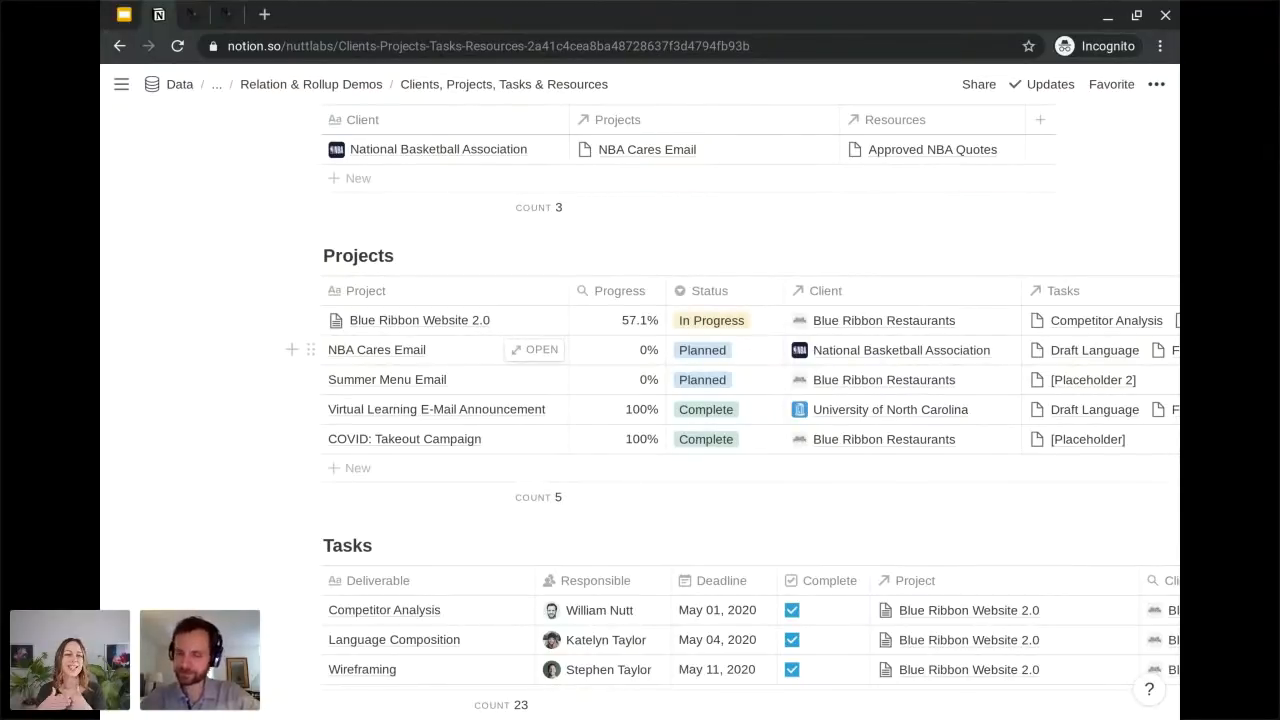
# Open the Blue Ribbon Website 2.0 project page, examine its linked Tasks list with deadlines and checkboxes, and close the page.
pyautogui.moveTo(100, 313)
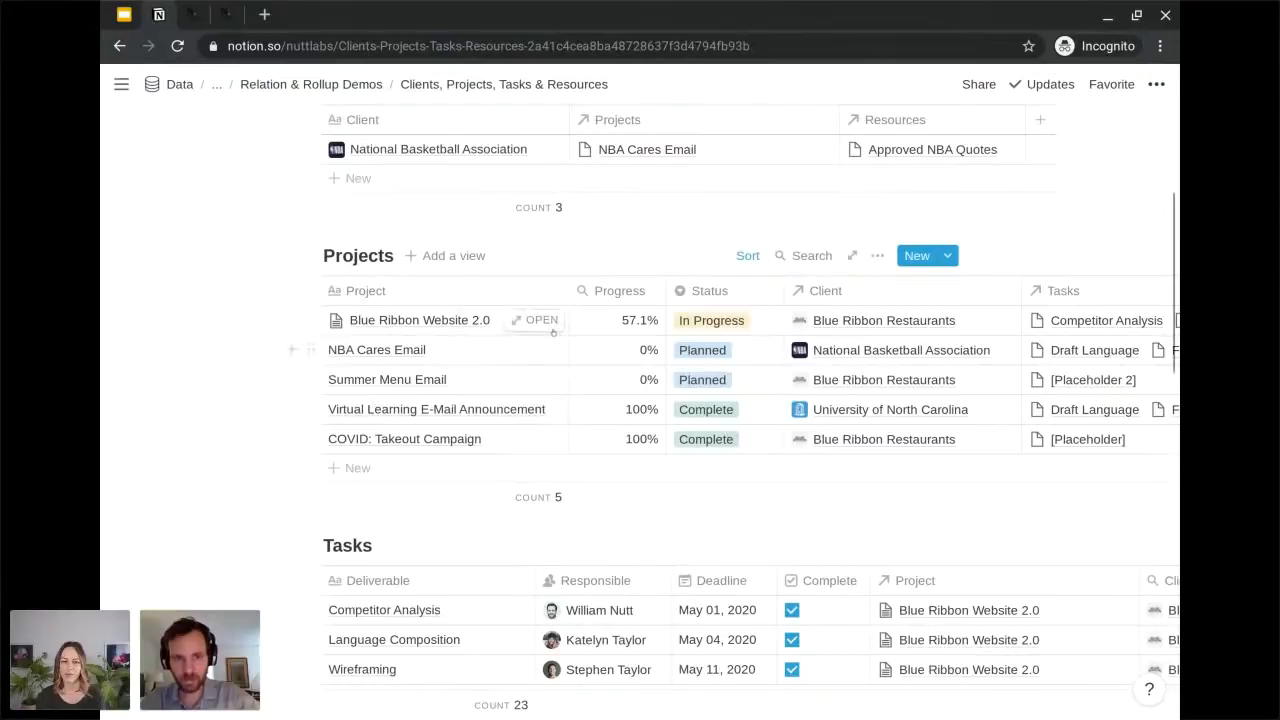
pyautogui.click(543, 322)
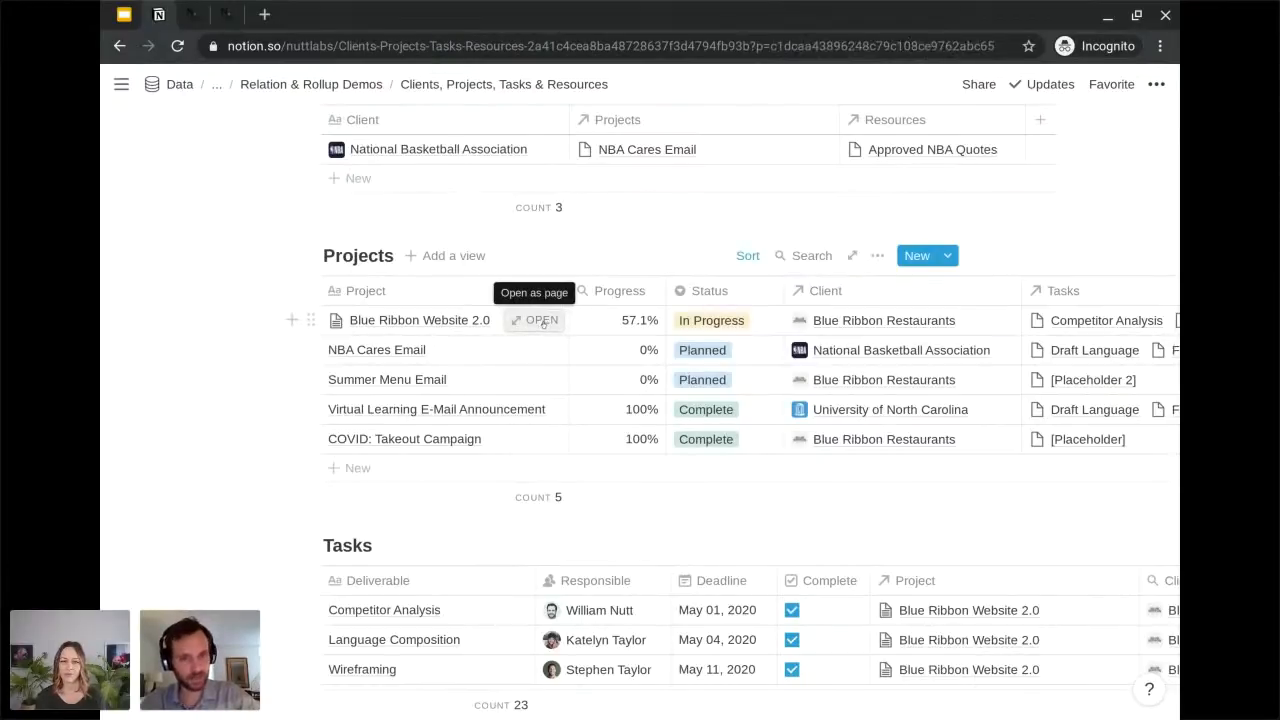
pyautogui.scroll(-5, 534, 415)
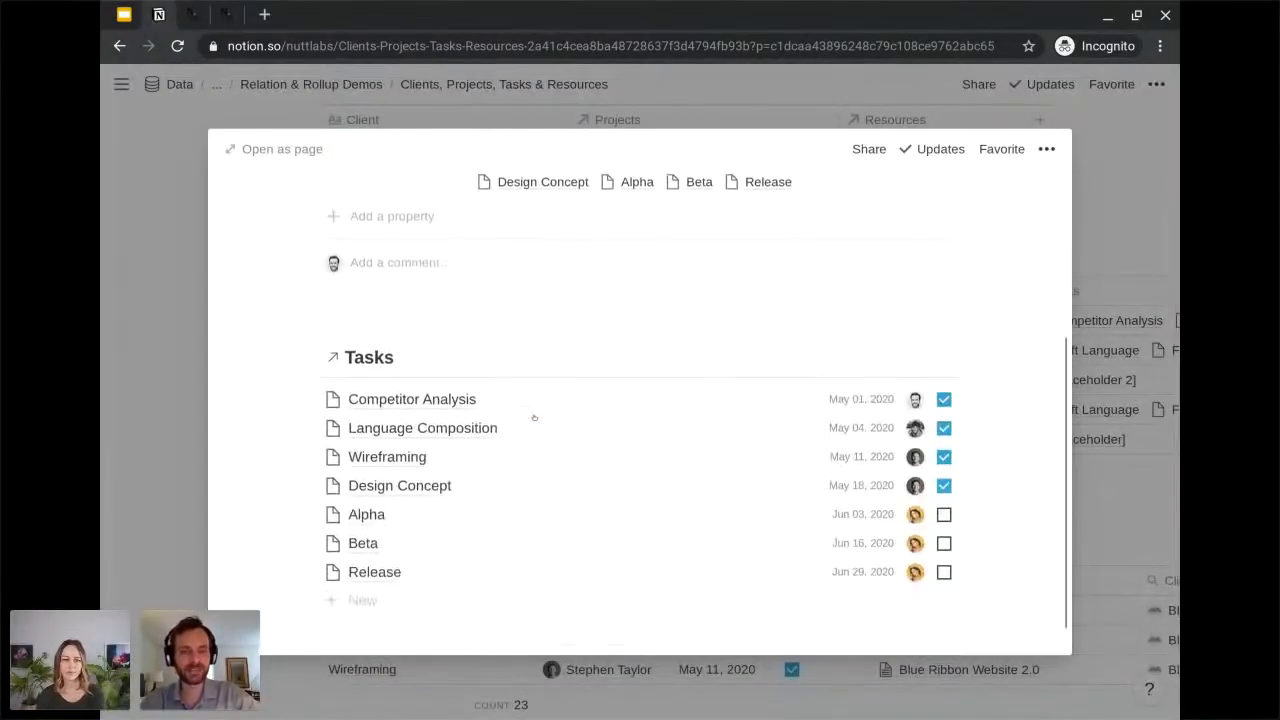
pyautogui.scroll(-1, 534, 417)
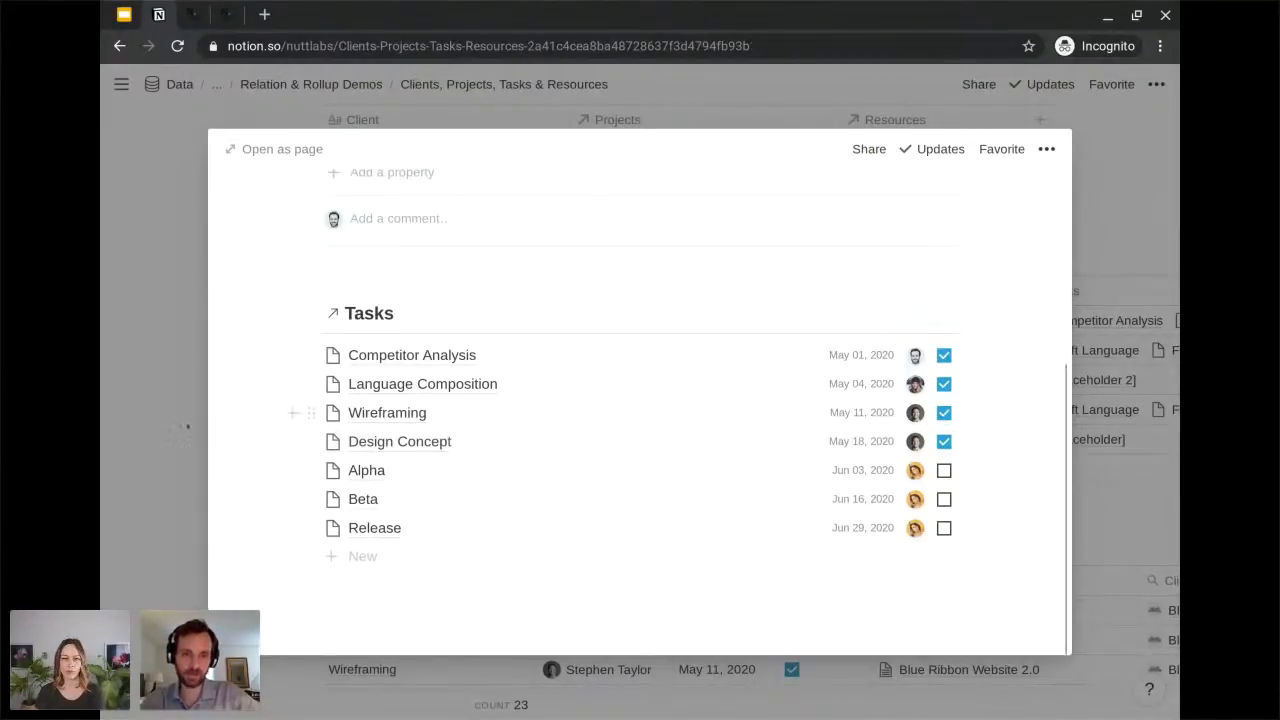
pyautogui.click(183, 428)
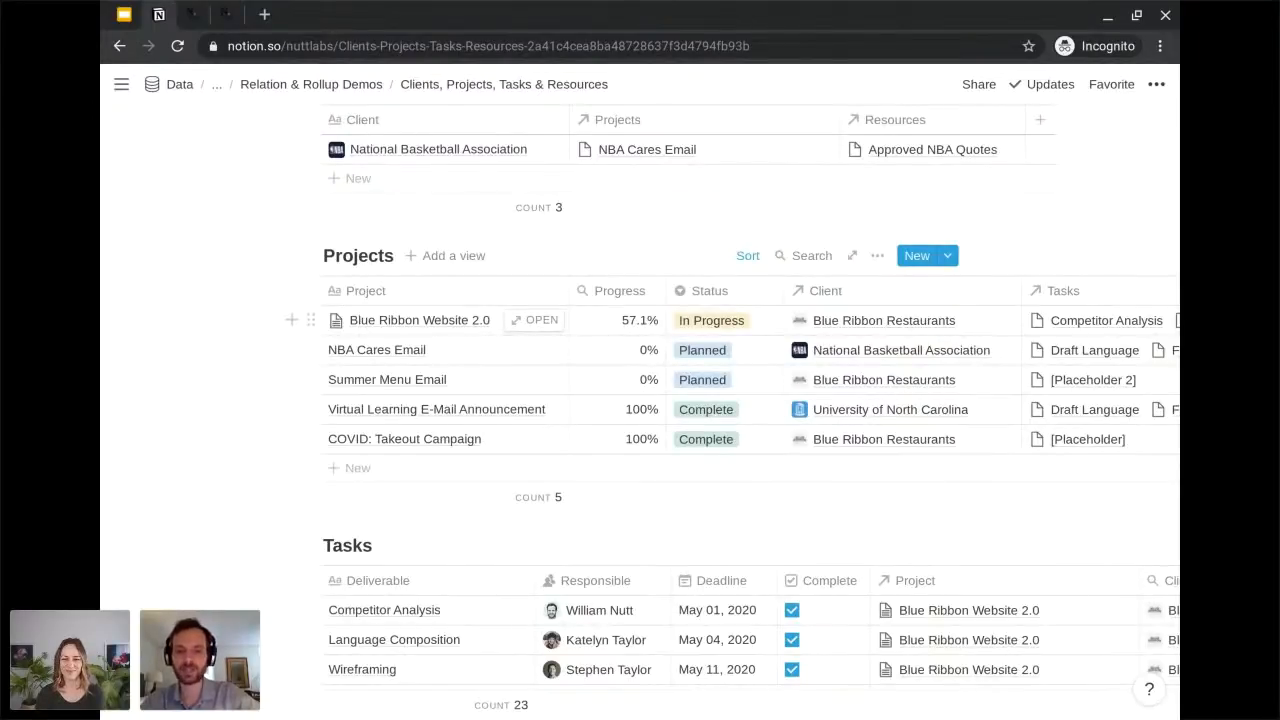
# Look over the Projects and Tasks databases once more and switch to the Google Slides presentation in the browser.
pyautogui.scroll(-1, 733, 400)
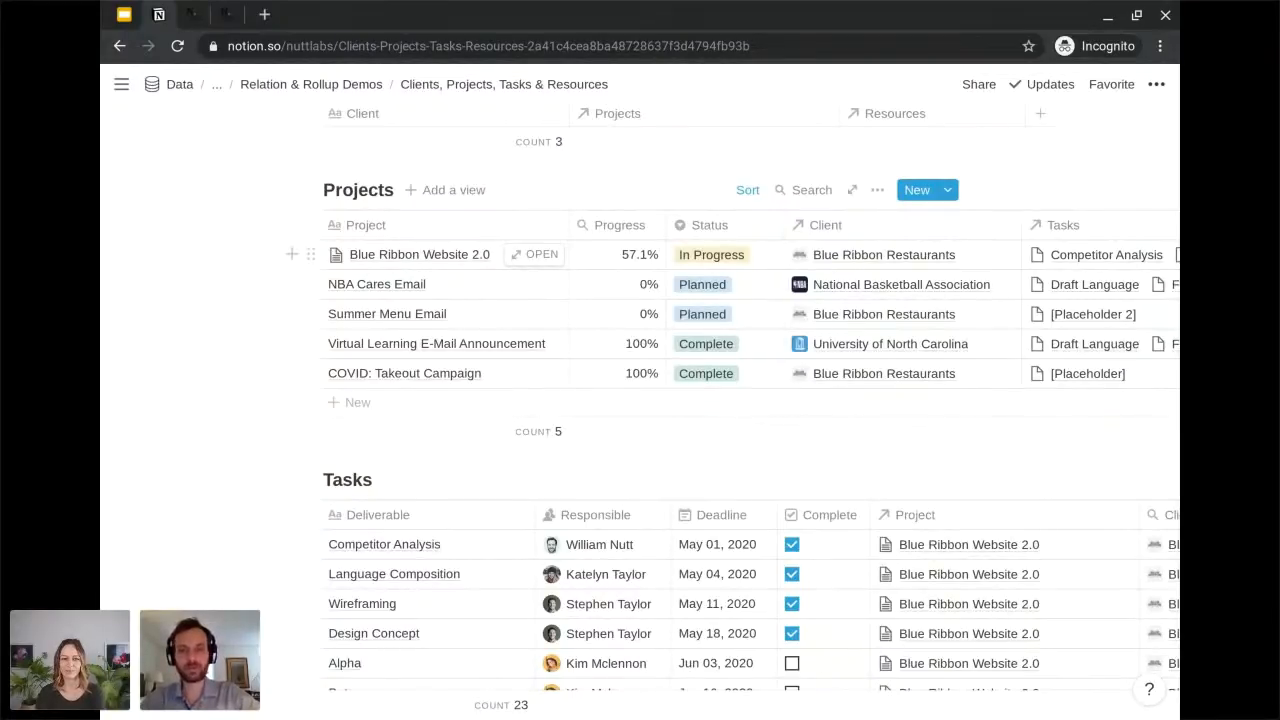
pyautogui.scroll(5, 740, 400)
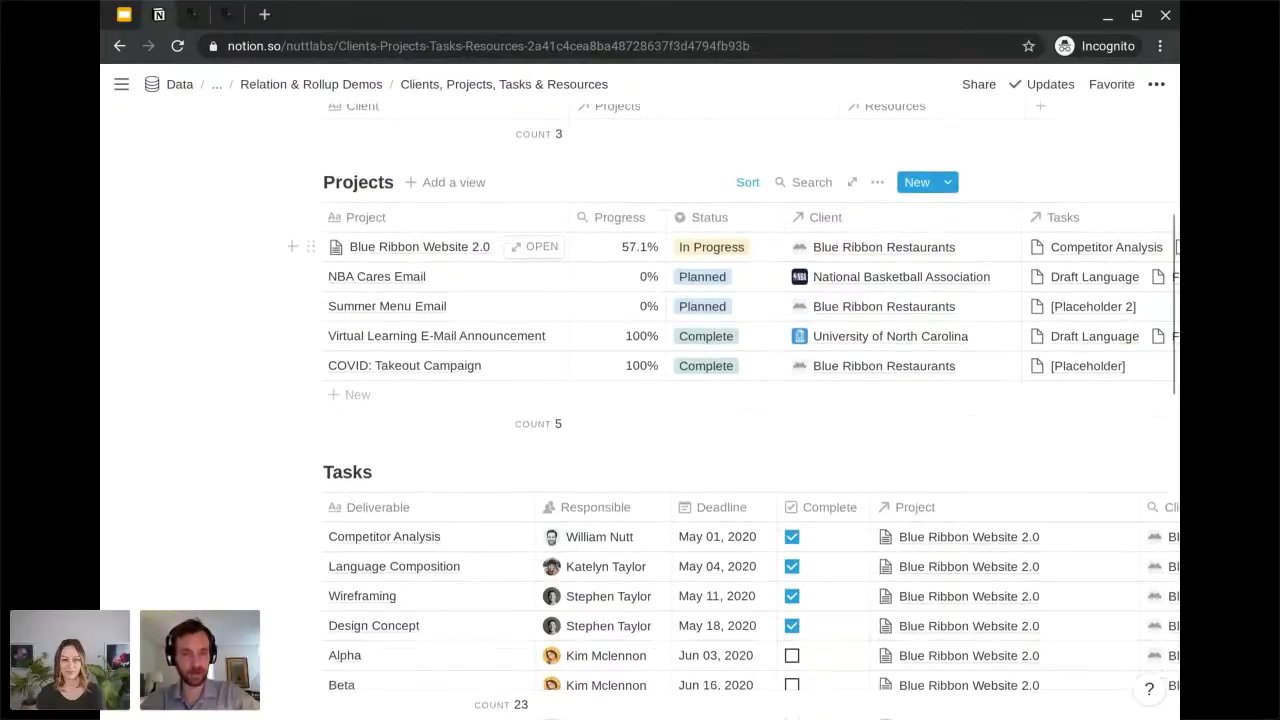
pyautogui.scroll(2, 734, 407)
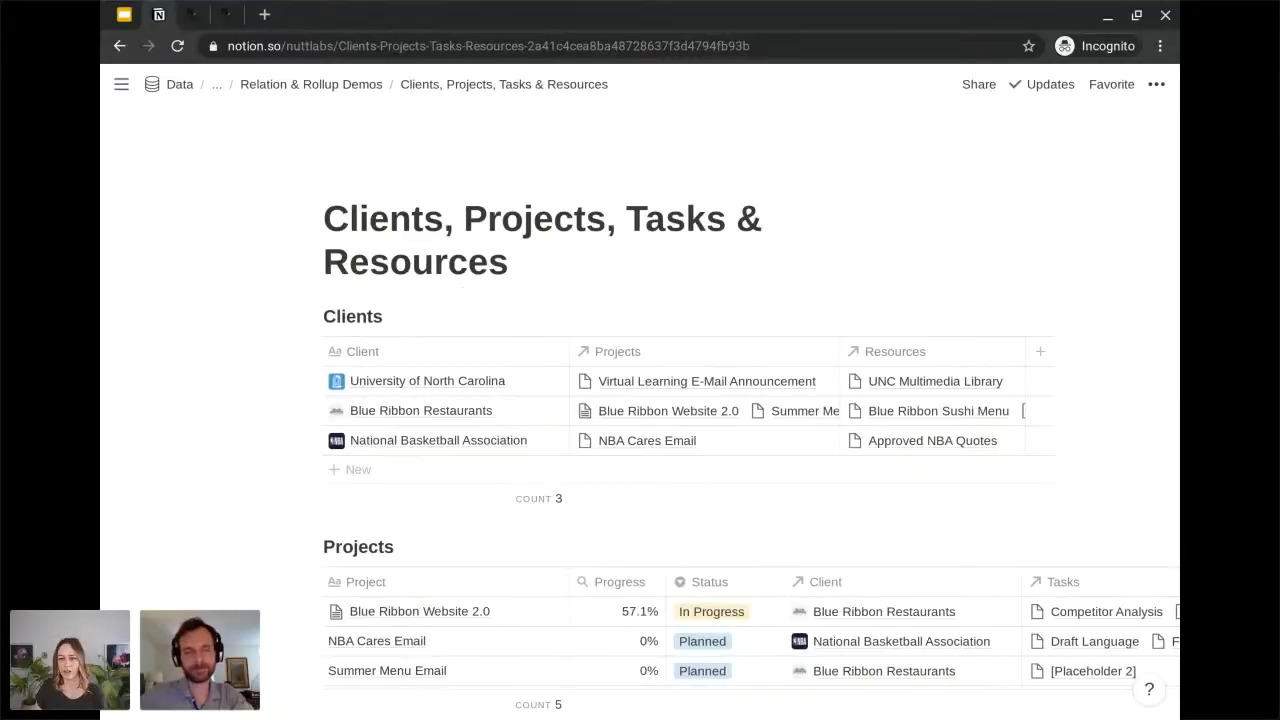
pyautogui.click(124, 14)
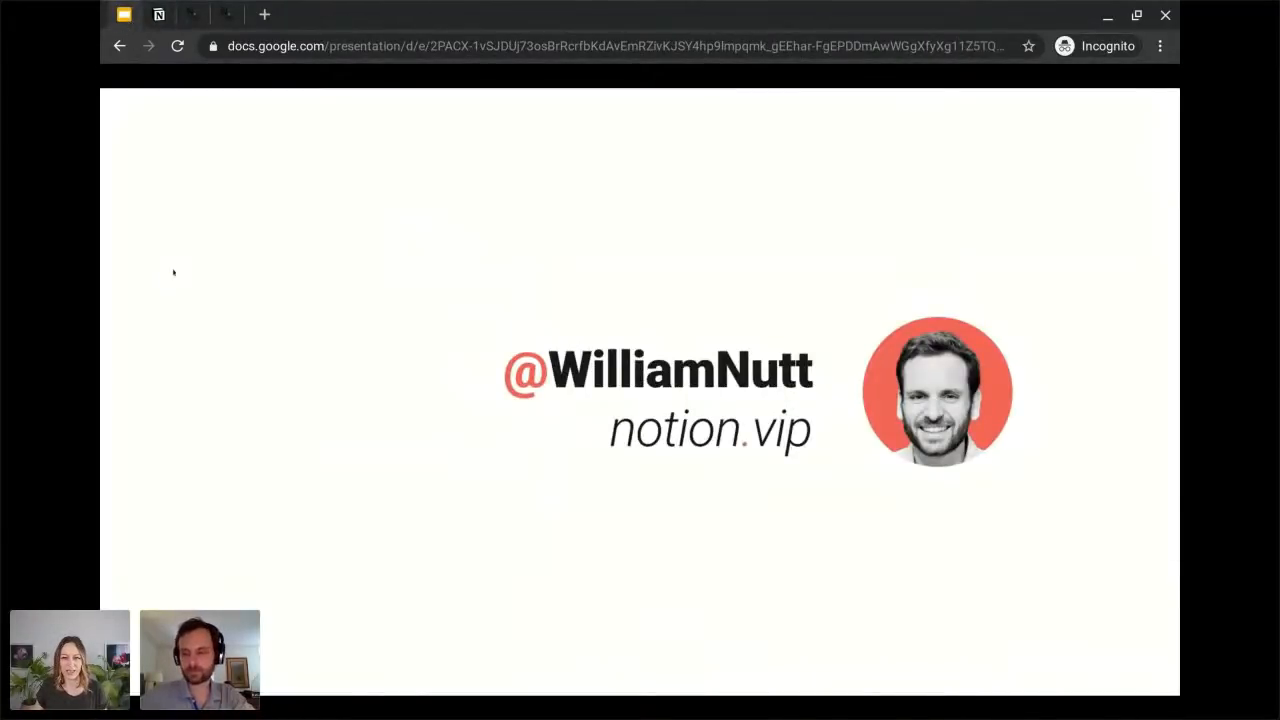